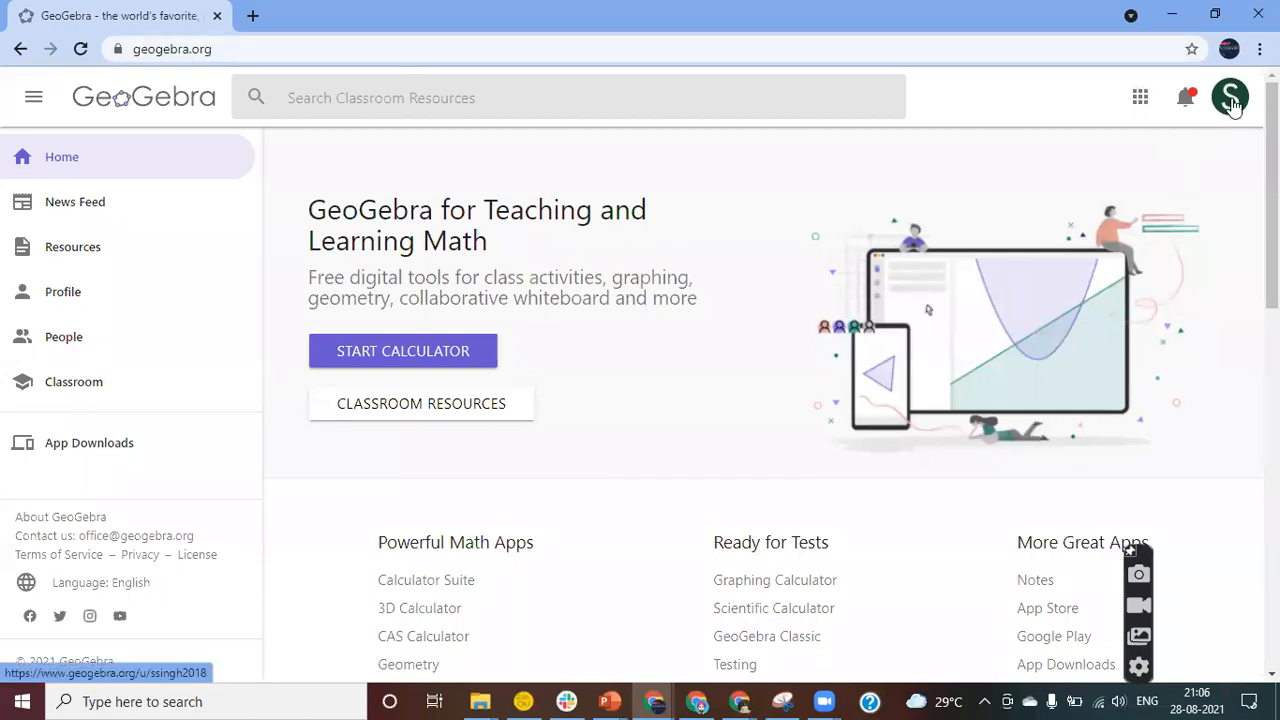
# Open the account settings from the profile page, review the personal information, notification and identification sections, and return to the GeoGebra home page
pyautogui.click(1232, 104)
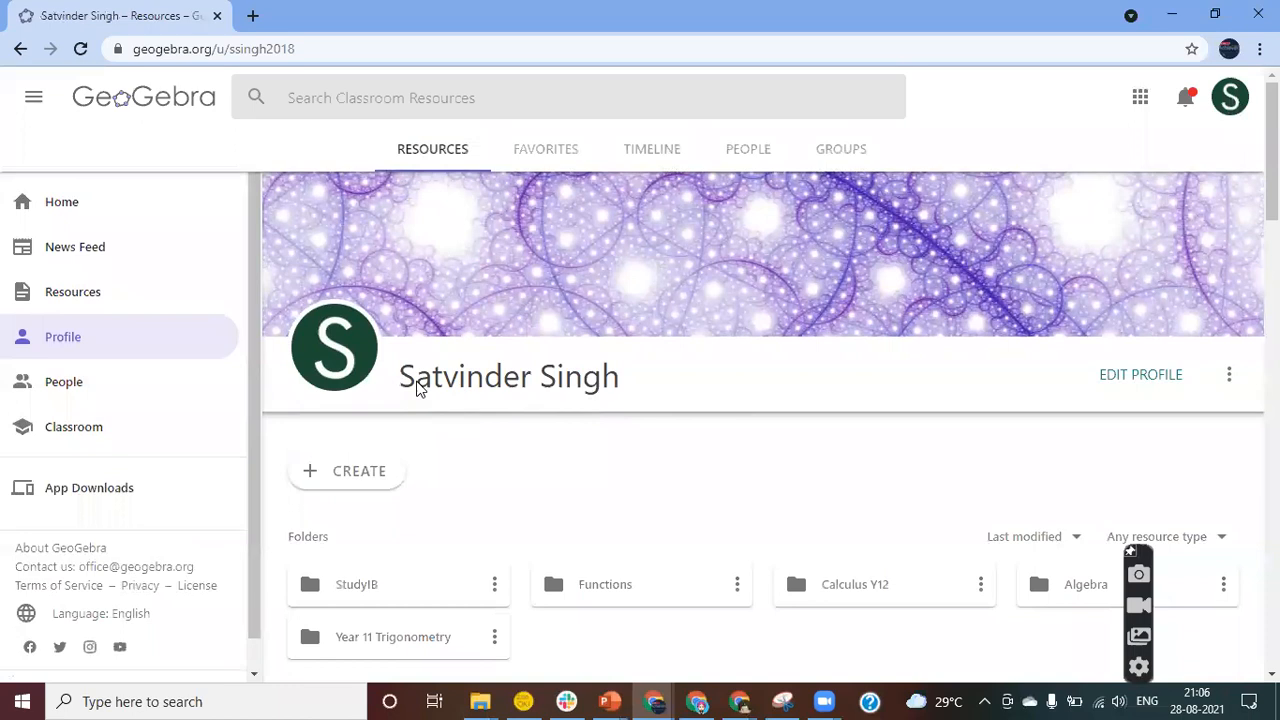
pyautogui.click(1130, 380)
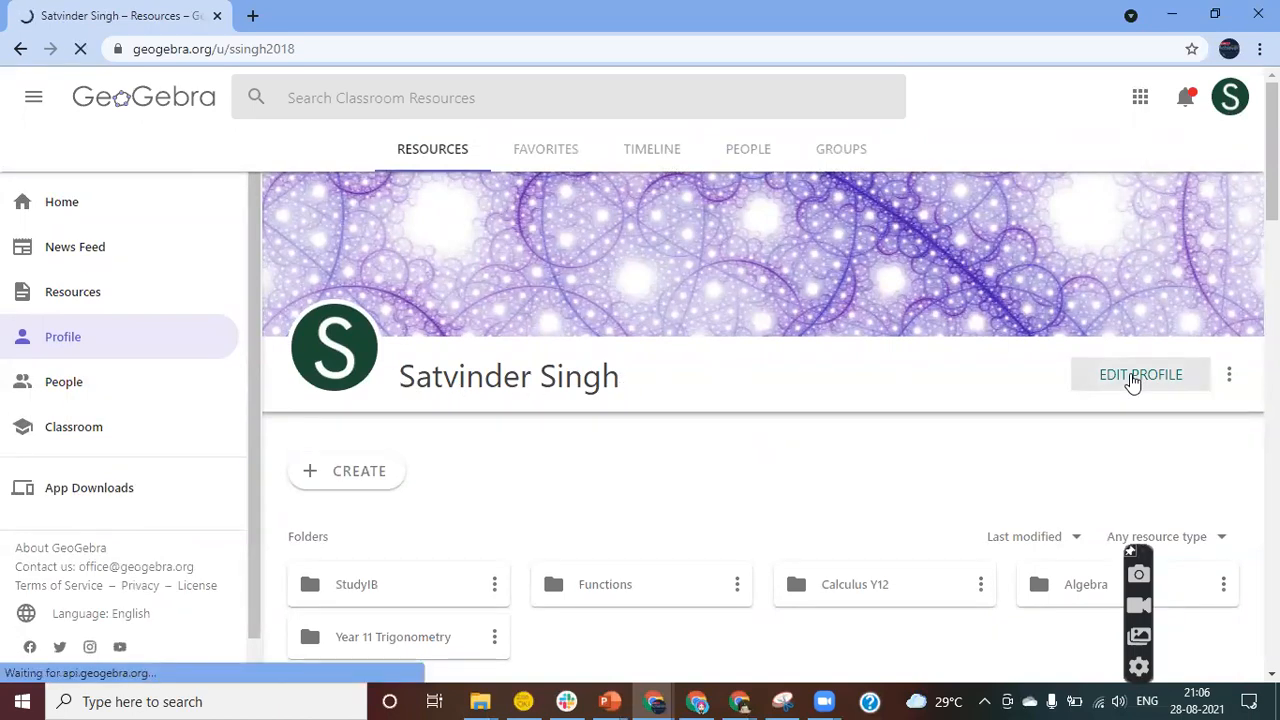
pyautogui.scroll(-5, 553, 436)
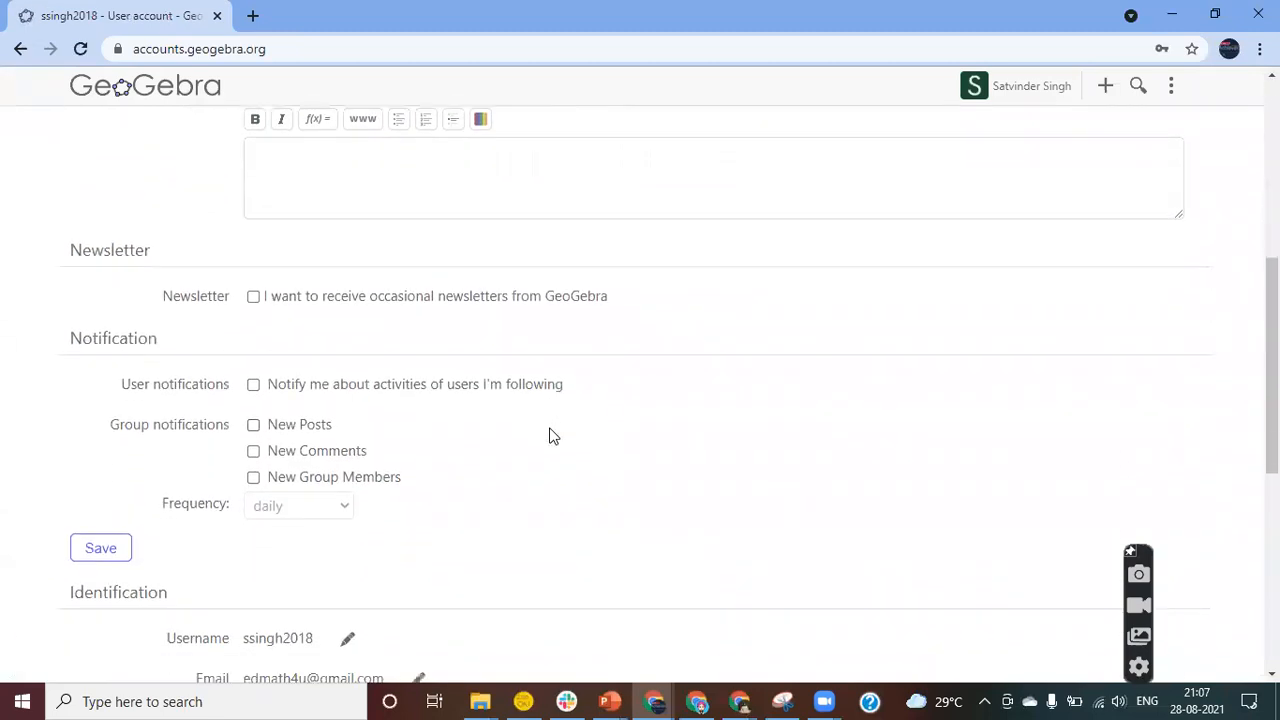
pyautogui.scroll(-4, 553, 436)
pyautogui.scroll(9, 553, 436)
pyautogui.scroll(-5, 553, 436)
pyautogui.scroll(5, 551, 434)
pyautogui.click(82, 183)
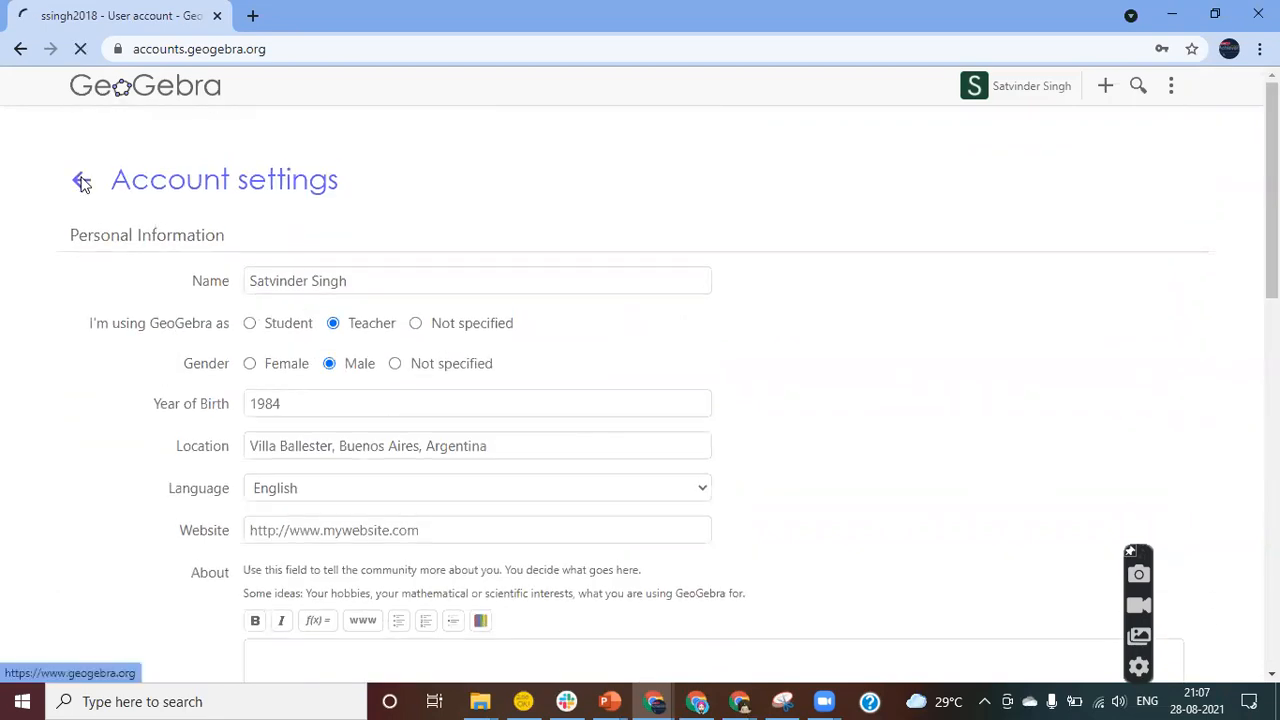
# Look through the home page's math apps, featured resources and tutorials
pyautogui.scroll(-3, 654, 442)
pyautogui.scroll(3, 654, 442)
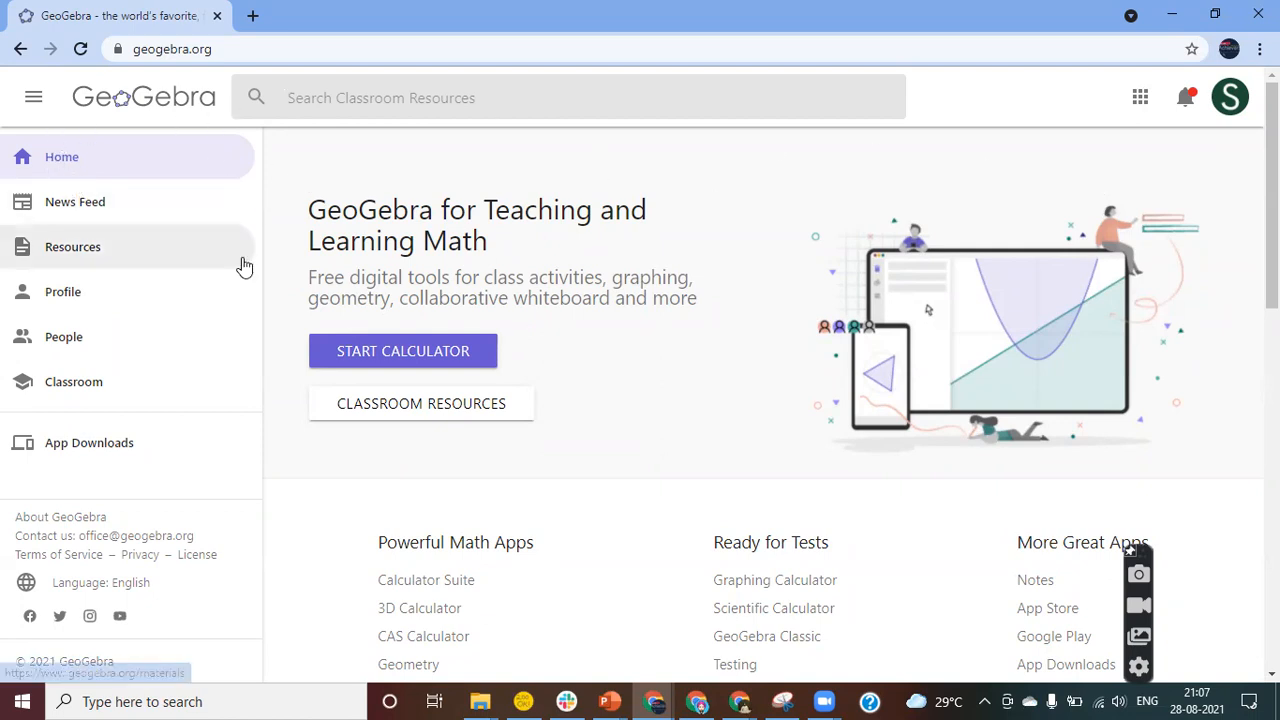
pyautogui.scroll(-5, 726, 378)
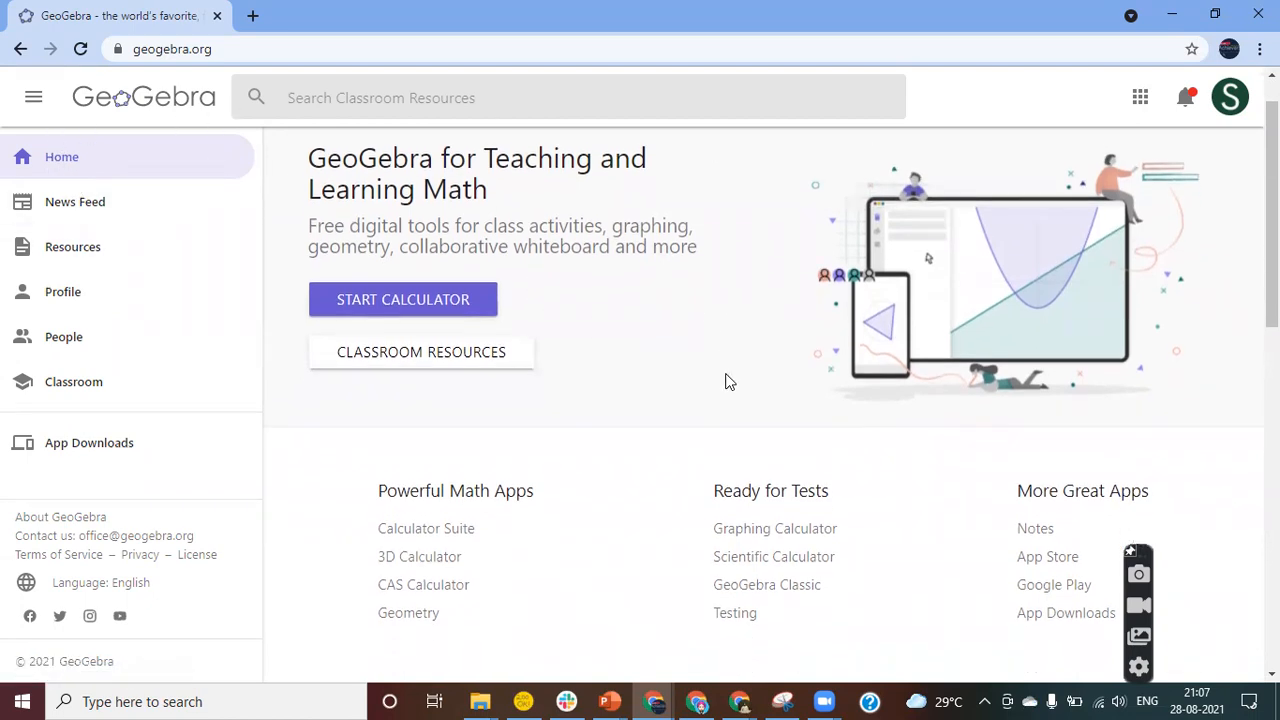
pyautogui.scroll(-5, 725, 378)
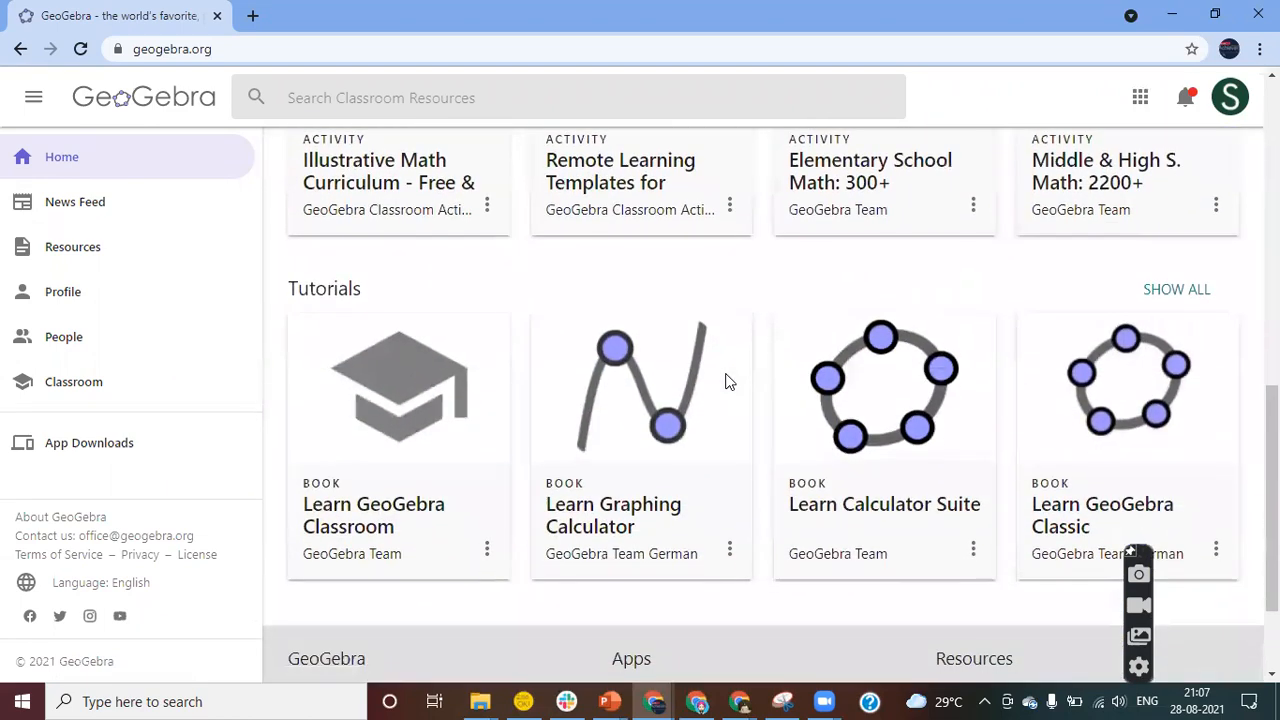
pyautogui.scroll(4, 728, 381)
pyautogui.scroll(-4, 728, 381)
pyautogui.scroll(3, 728, 381)
pyautogui.scroll(2, 727, 380)
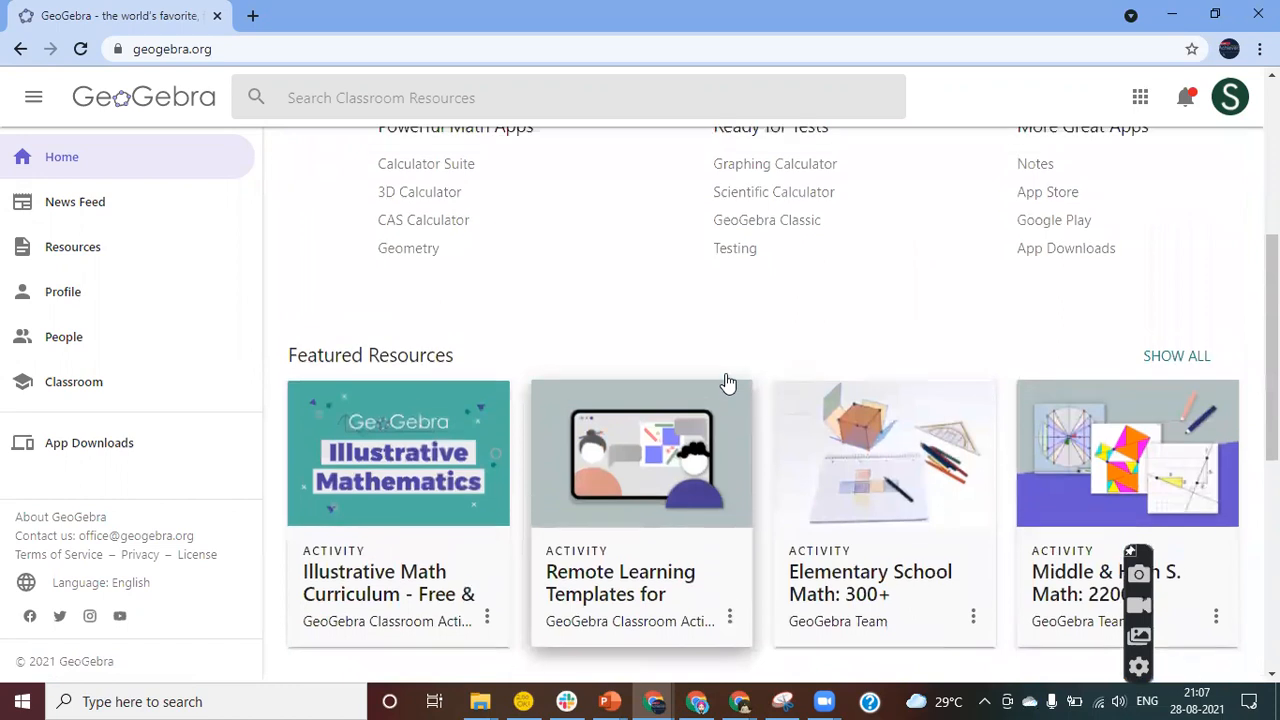
pyautogui.scroll(1, 726, 377)
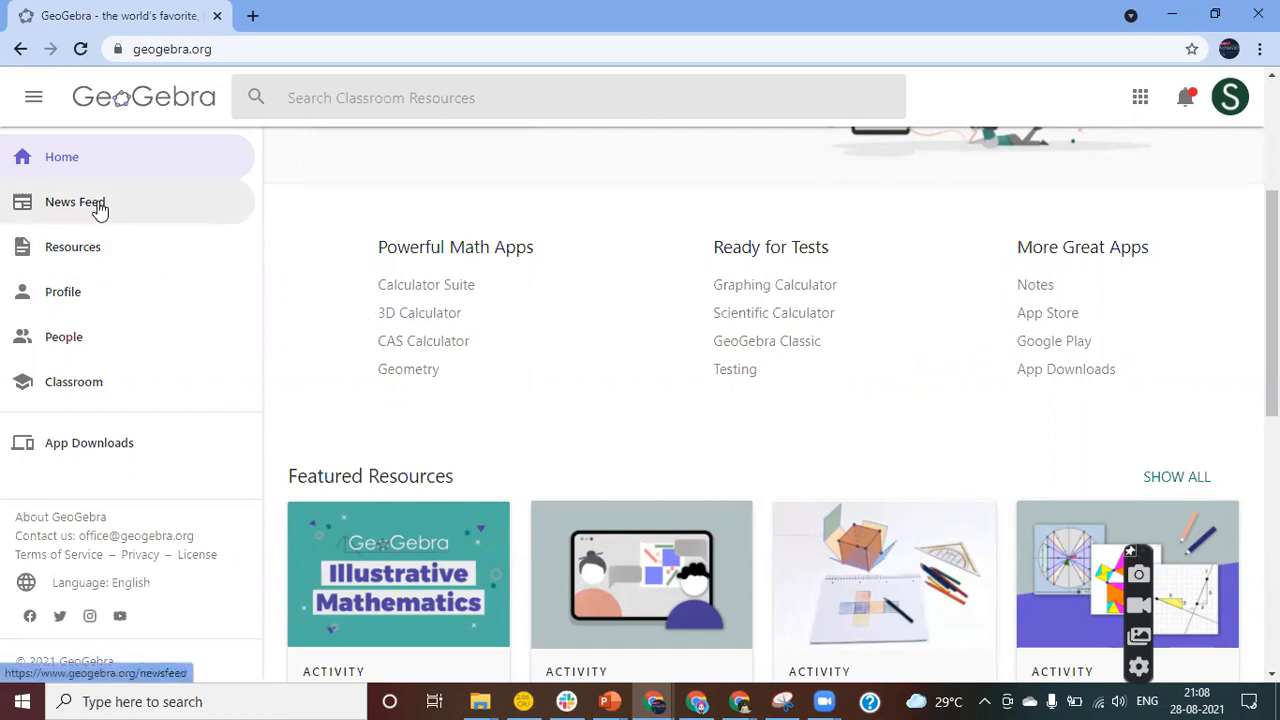
# Open the profile page and browse its resource folders and saved activities
pyautogui.click(66, 296)
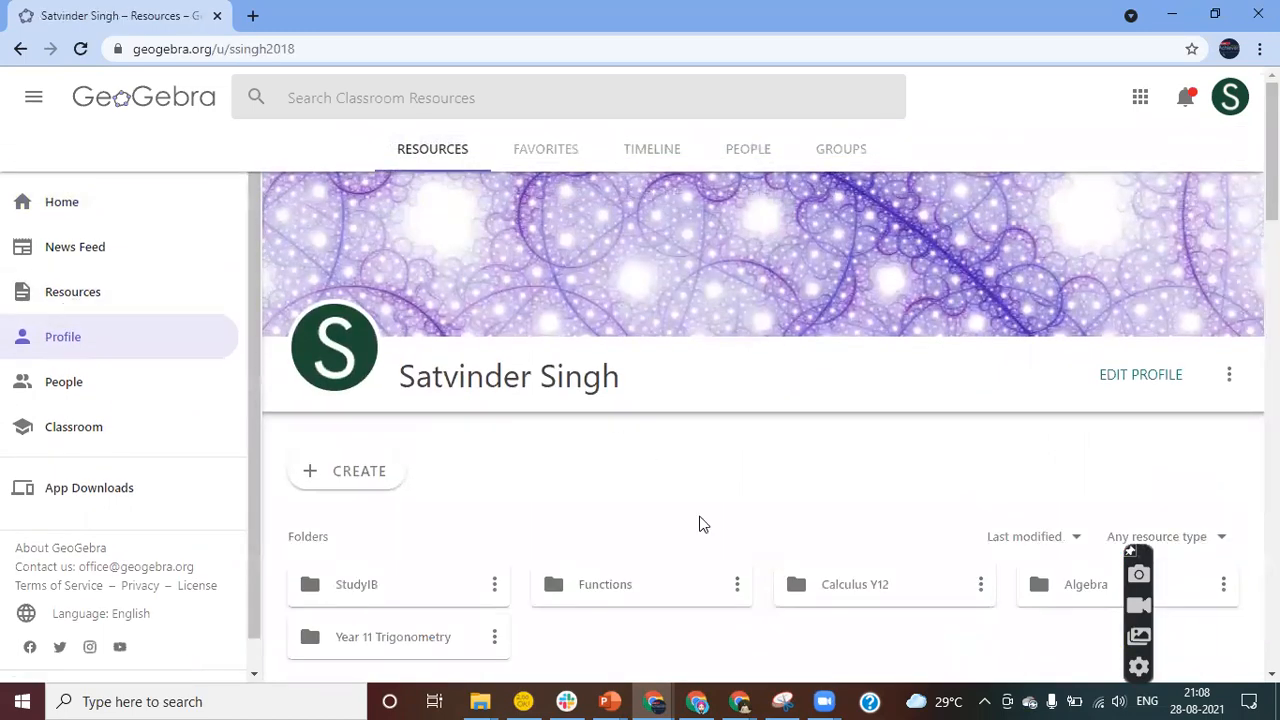
pyautogui.scroll(-3, 700, 523)
pyautogui.scroll(3, 700, 523)
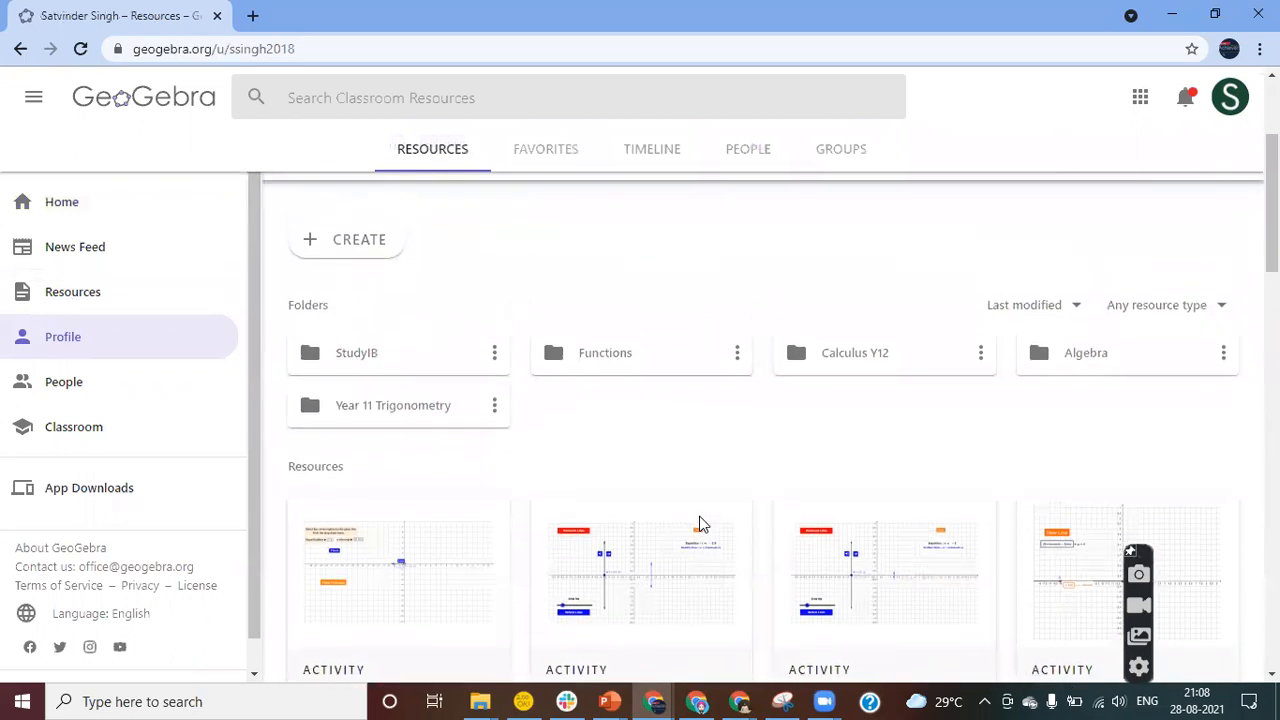
pyautogui.scroll(-6, 700, 523)
pyautogui.scroll(3, 700, 523)
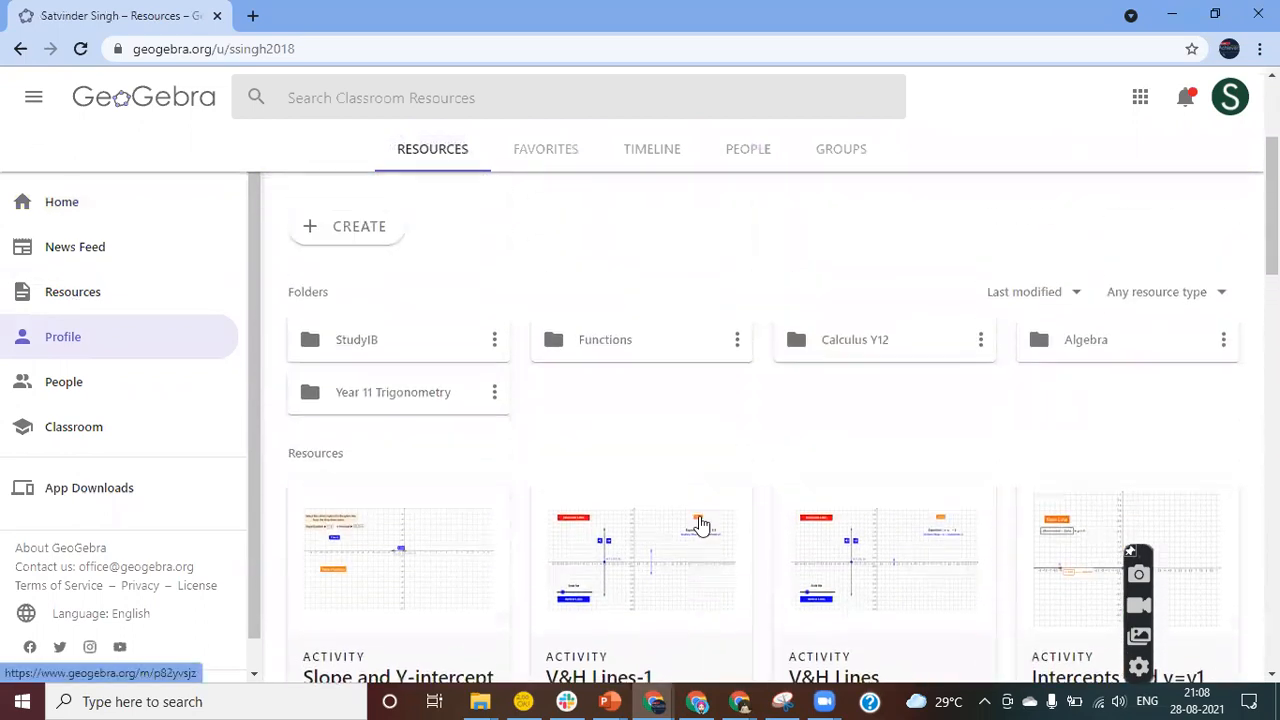
pyautogui.scroll(-6, 700, 523)
pyautogui.scroll(-5, 701, 525)
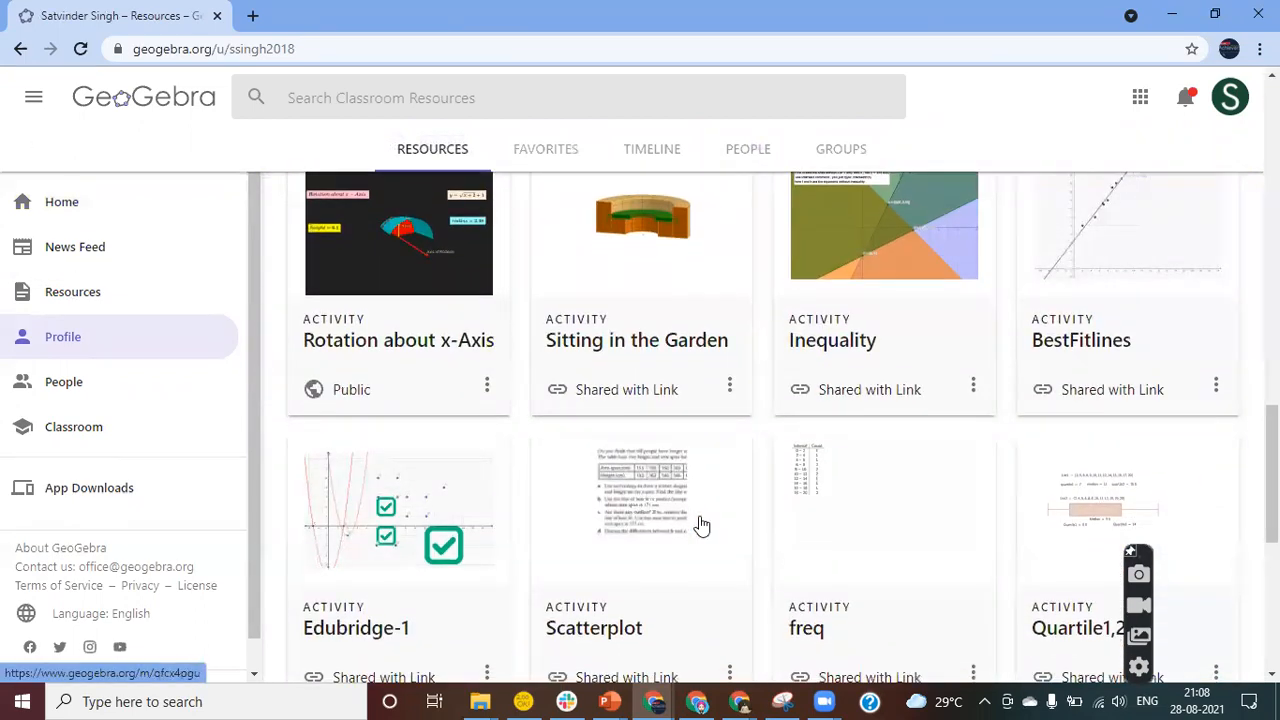
pyautogui.scroll(-5, 701, 525)
pyautogui.scroll(-1, 701, 525)
pyautogui.scroll(6, 701, 525)
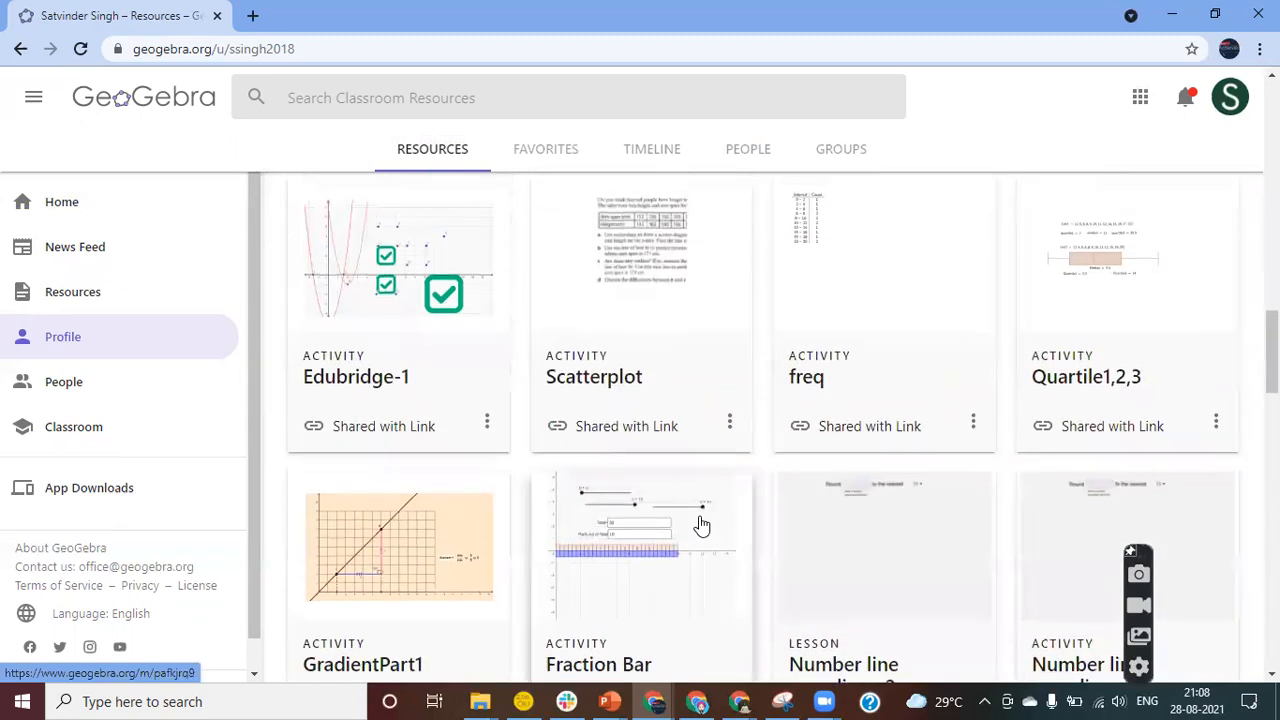
pyautogui.scroll(-1, 701, 525)
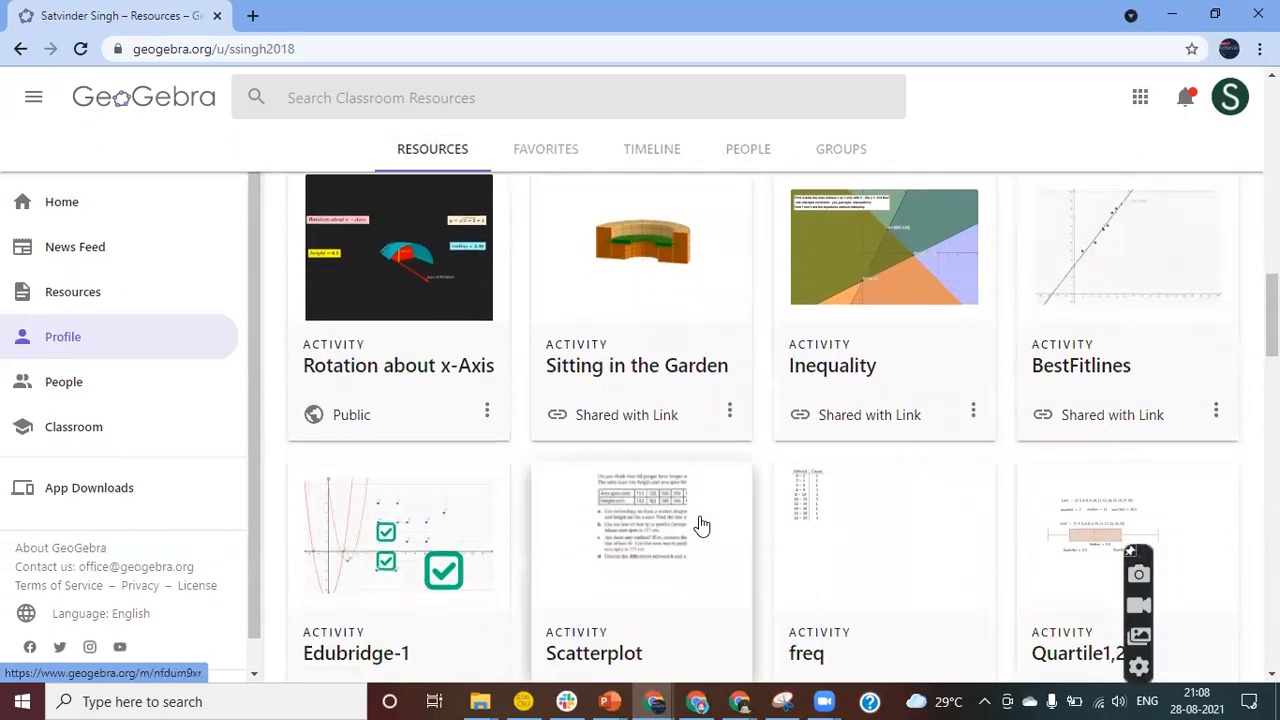
pyautogui.scroll(1, 701, 525)
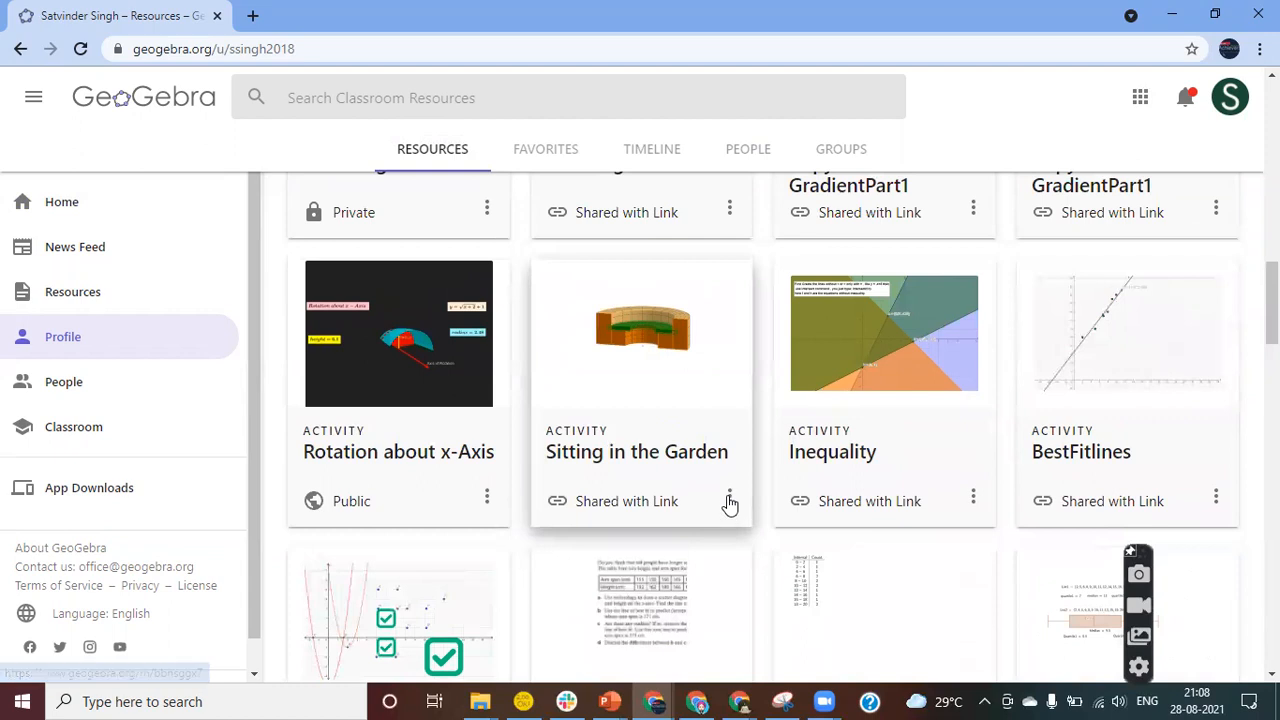
# Open the Sitting in the Garden activity in a new browser tab, then return to the profile resources
pyautogui.rightClick(714, 478)
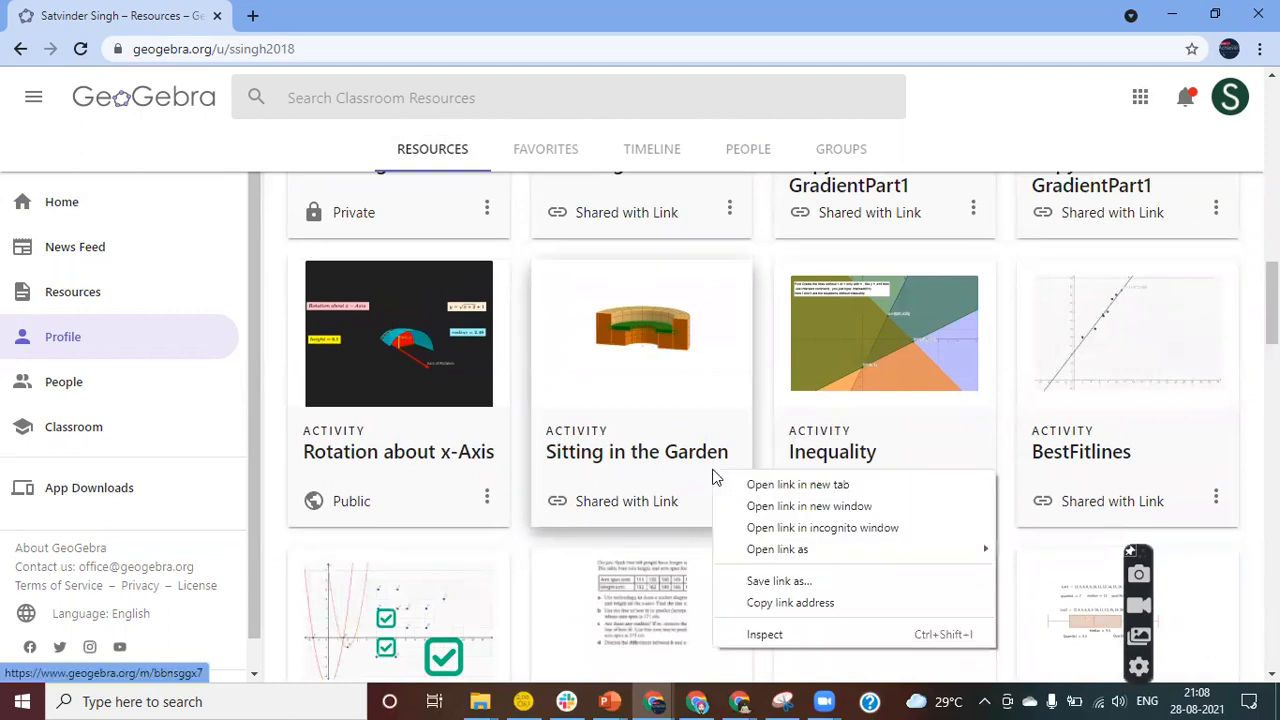
pyautogui.click(743, 486)
pyautogui.click(368, 14)
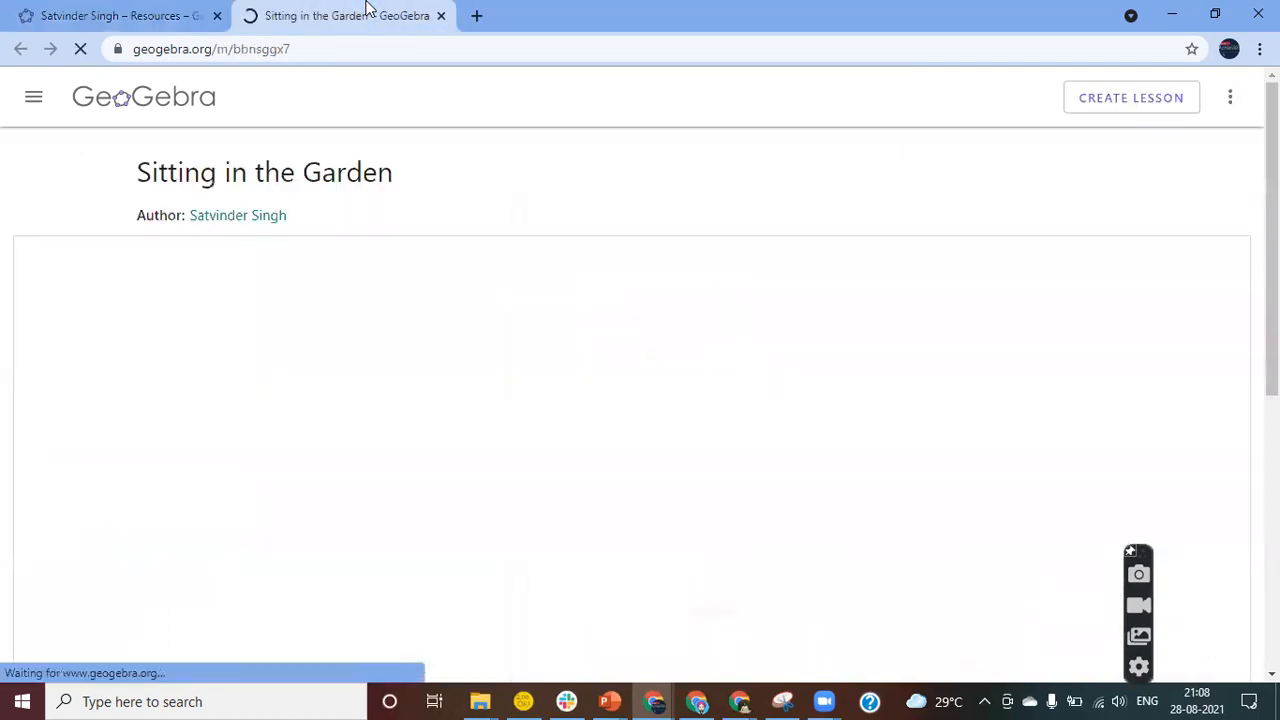
pyautogui.click(157, 19)
pyautogui.scroll(-2, 491, 418)
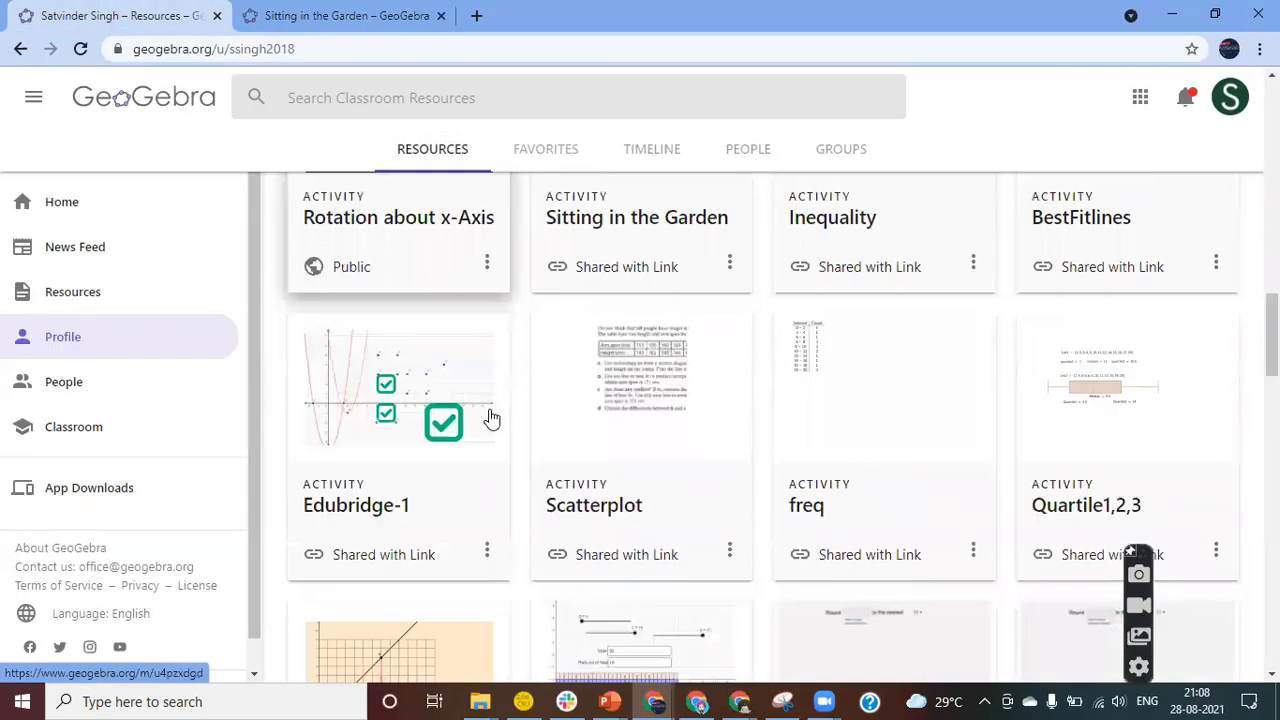
pyautogui.scroll(10, 491, 418)
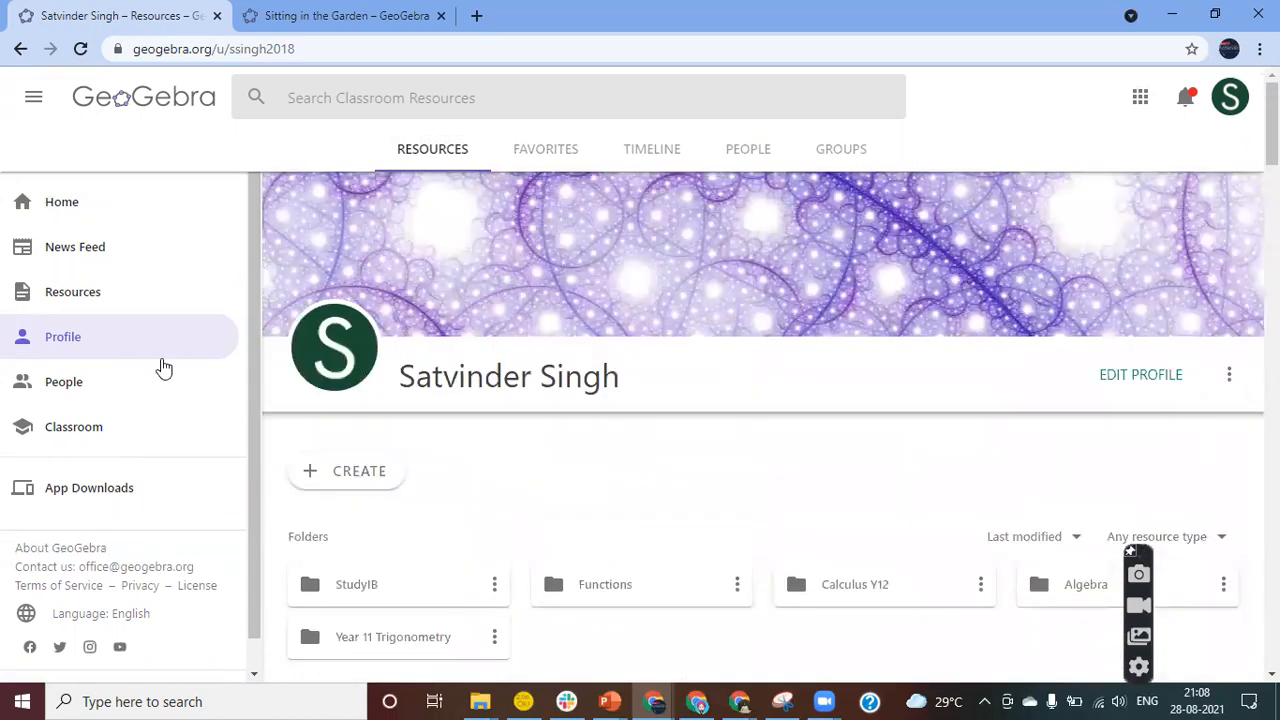
pyautogui.scroll(-3, 624, 473)
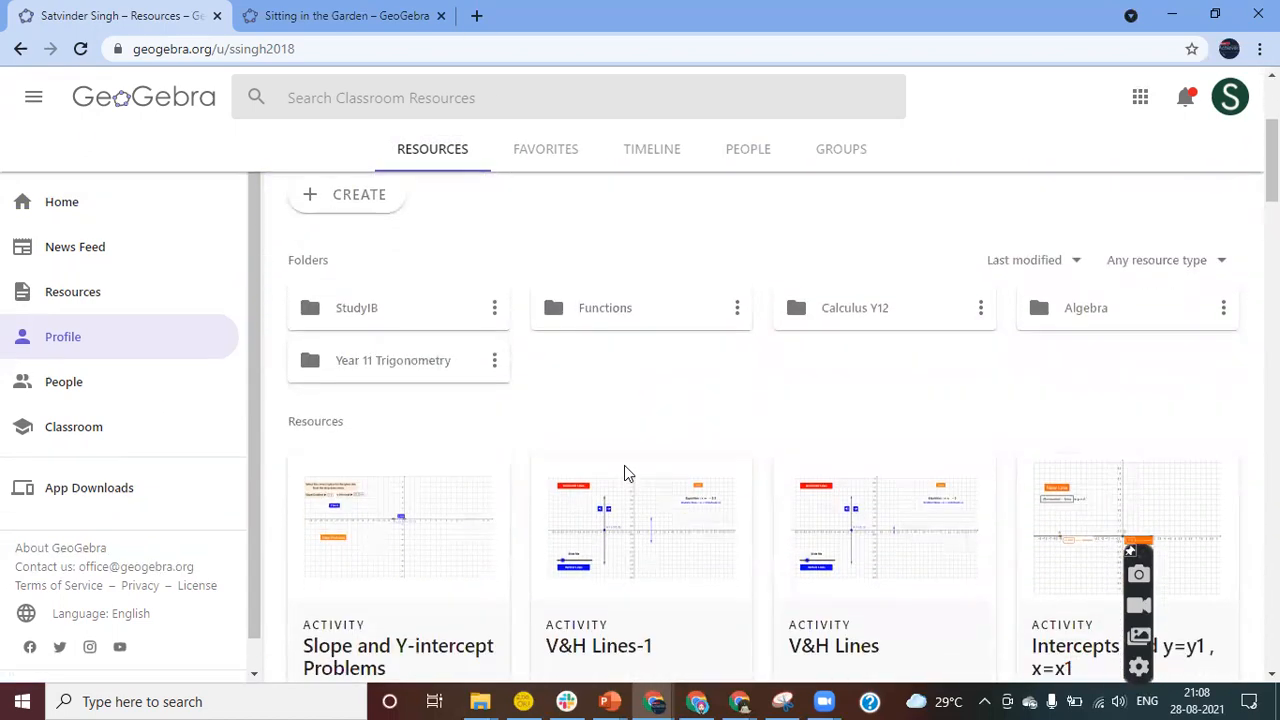
pyautogui.scroll(3, 624, 473)
pyautogui.scroll(-1, 624, 473)
pyautogui.scroll(1, 624, 473)
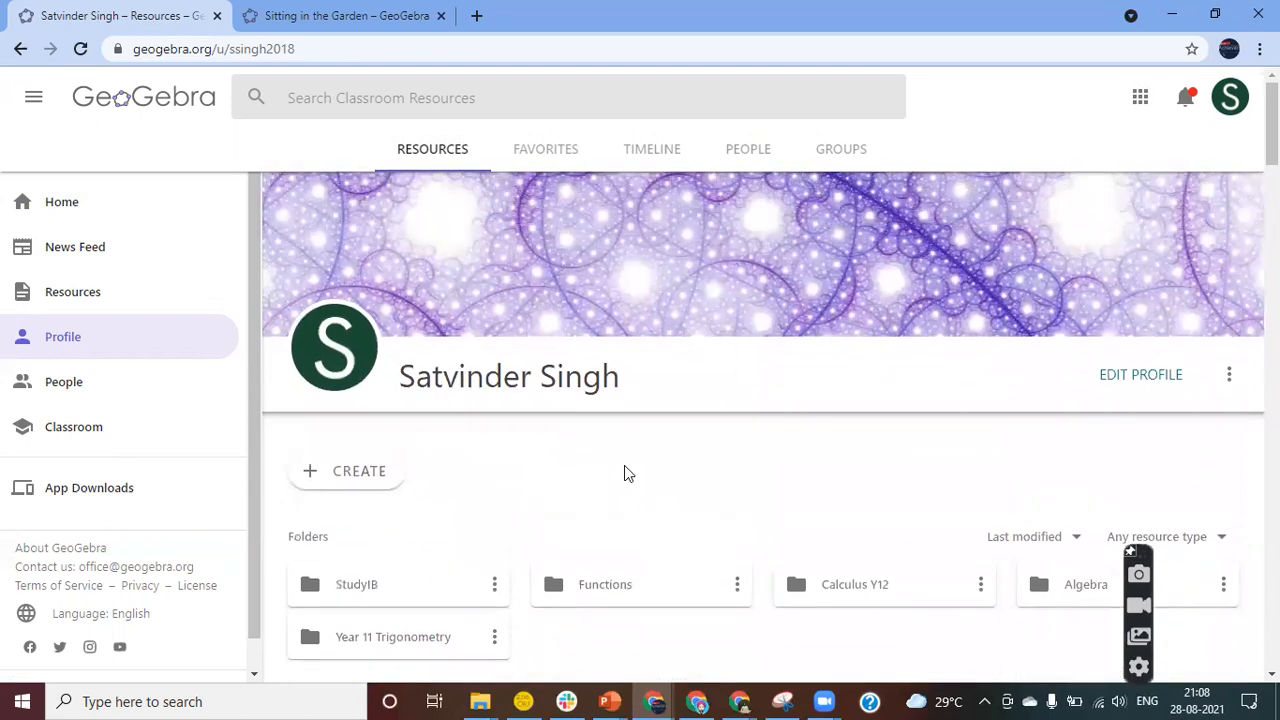
# Start GeoGebra Classic 6 from the app downloads page and narrow the Algebra view to enlarge the graphics area
pyautogui.click(104, 498)
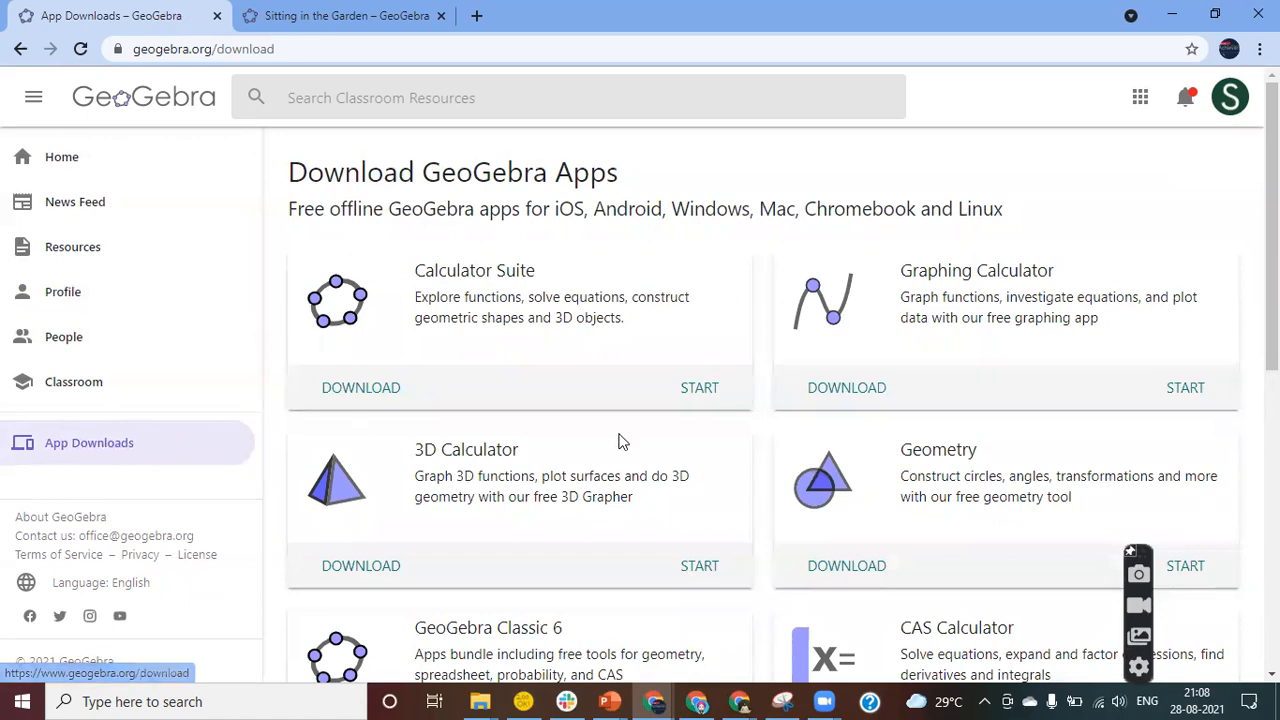
pyautogui.scroll(-2, 693, 509)
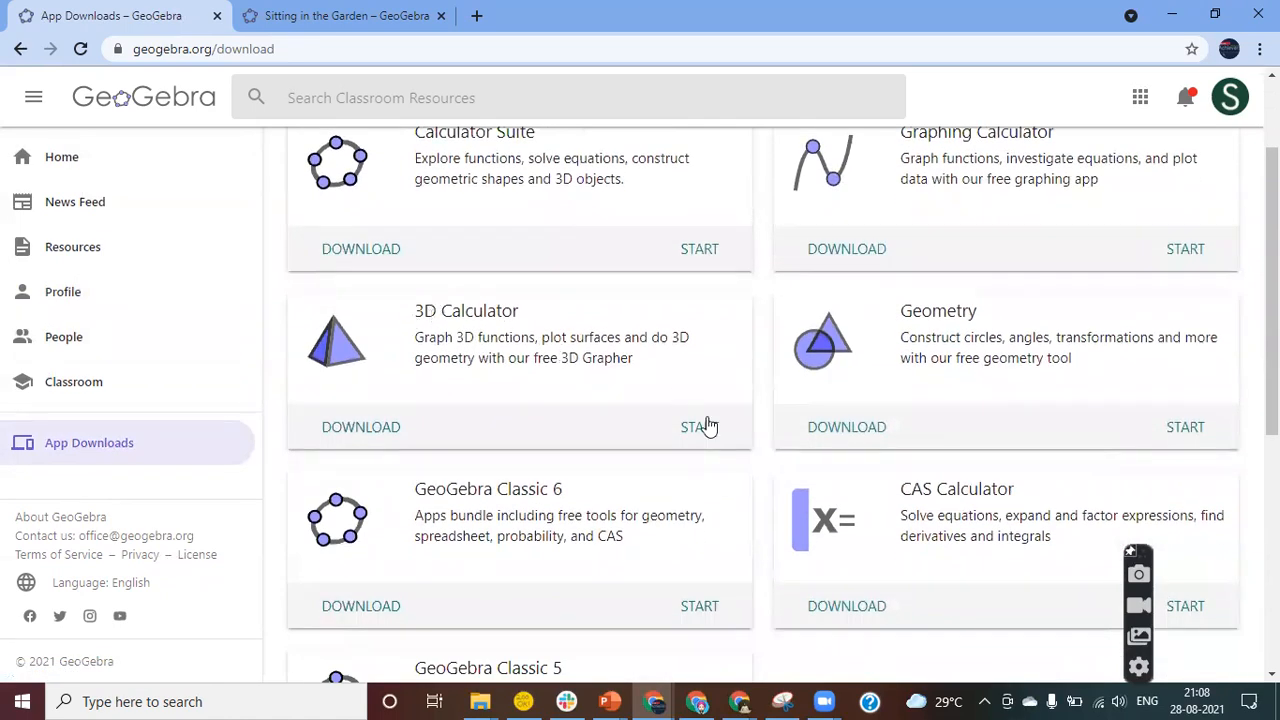
pyautogui.scroll(-3, 594, 466)
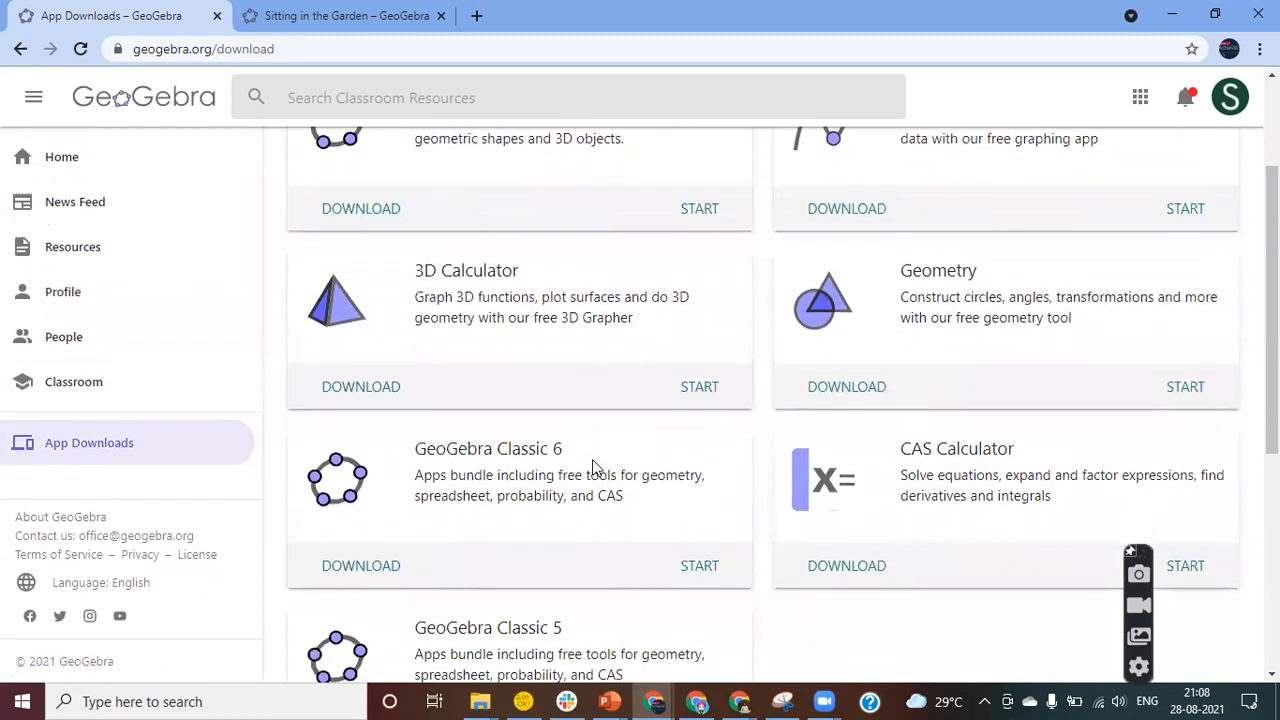
pyautogui.scroll(-1, 592, 466)
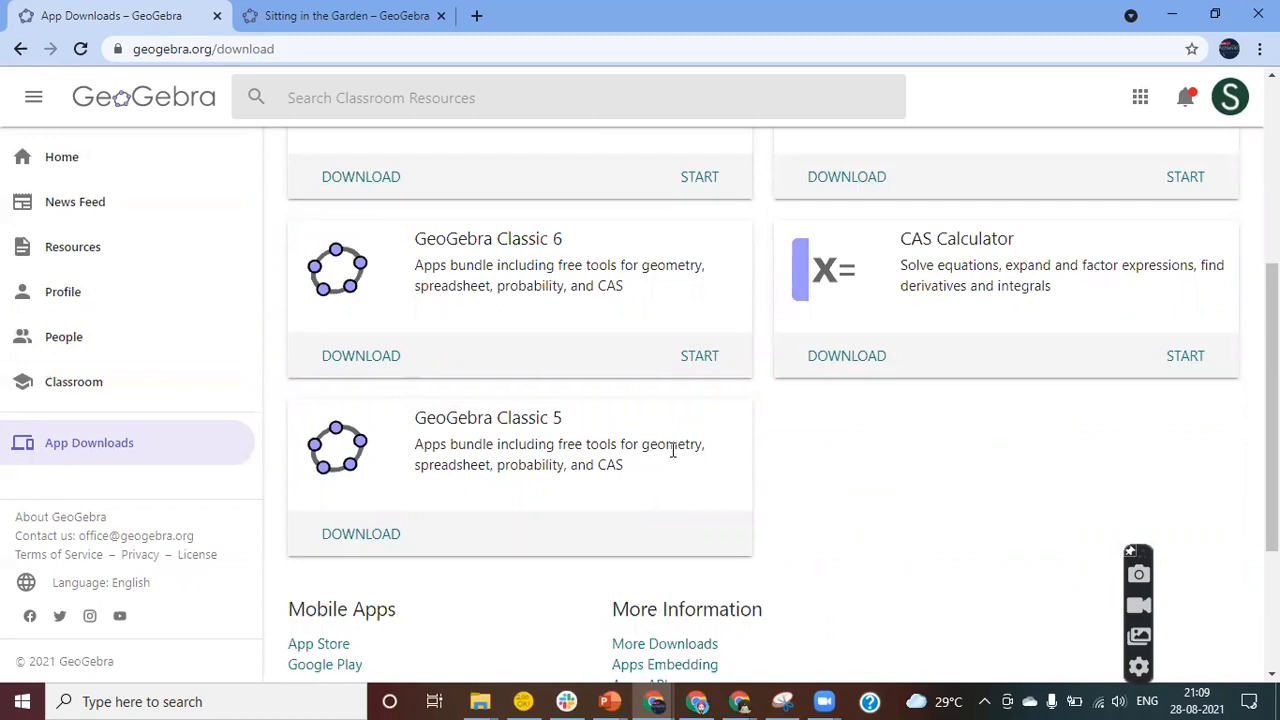
pyautogui.scroll(3, 671, 448)
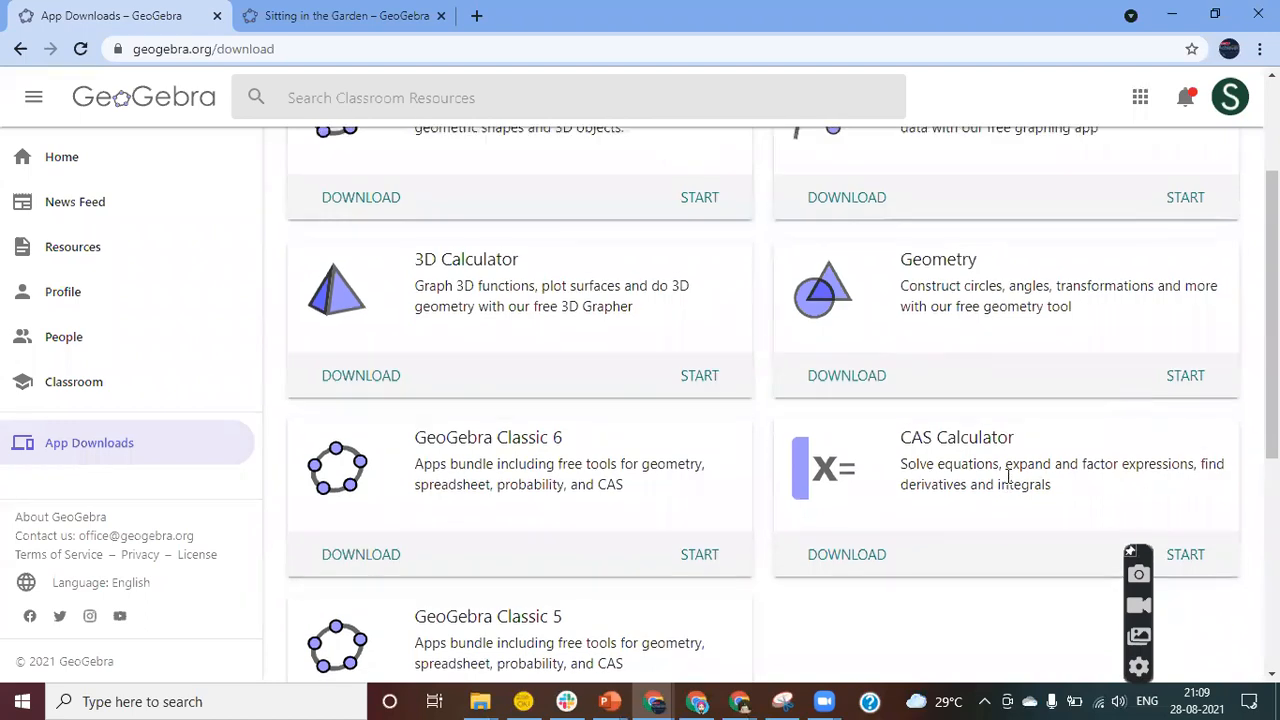
pyautogui.scroll(3, 1007, 477)
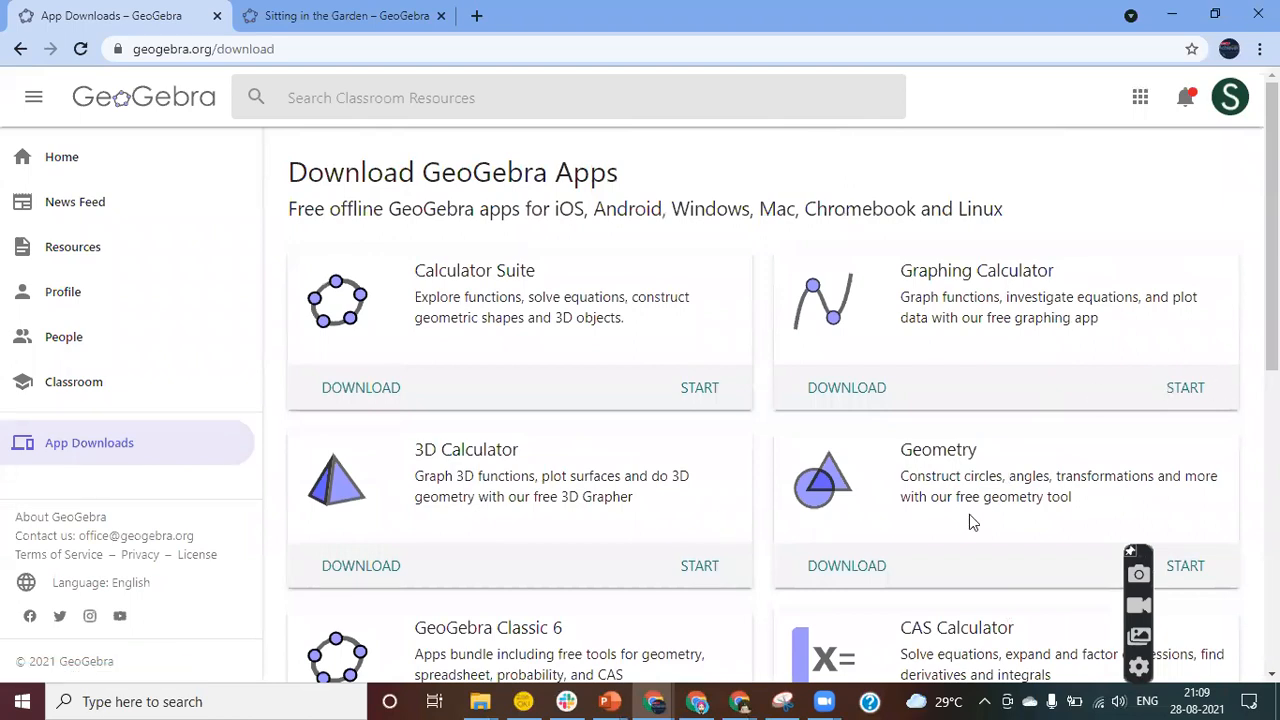
pyautogui.scroll(-1, 969, 516)
pyautogui.scroll(-2, 969, 522)
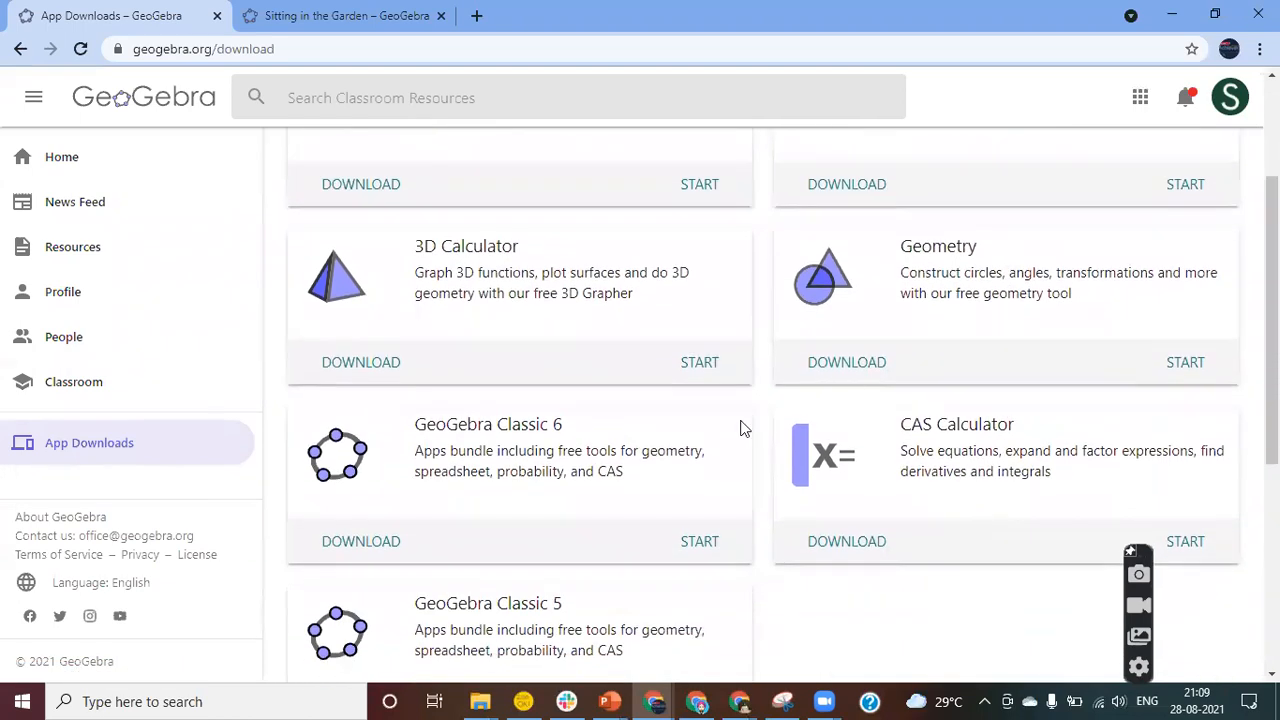
pyautogui.click(705, 545)
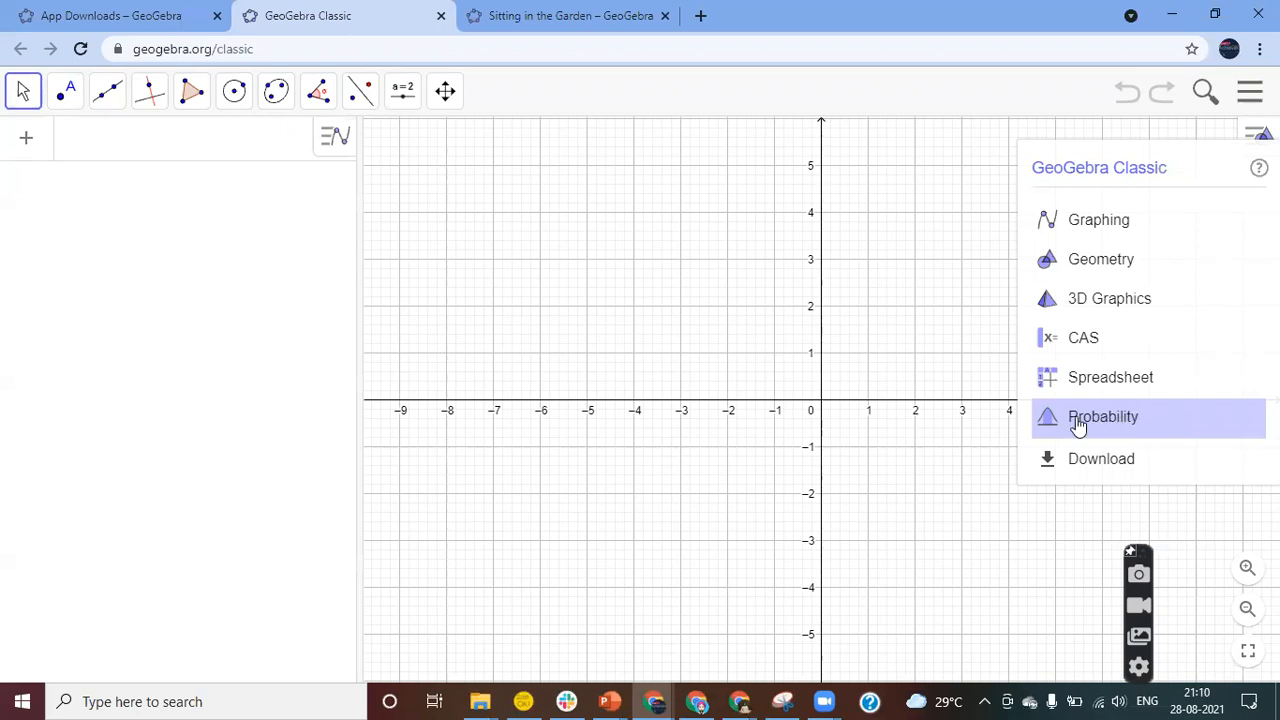
pyautogui.moveTo(359, 229); pyautogui.dragTo(226, 243)
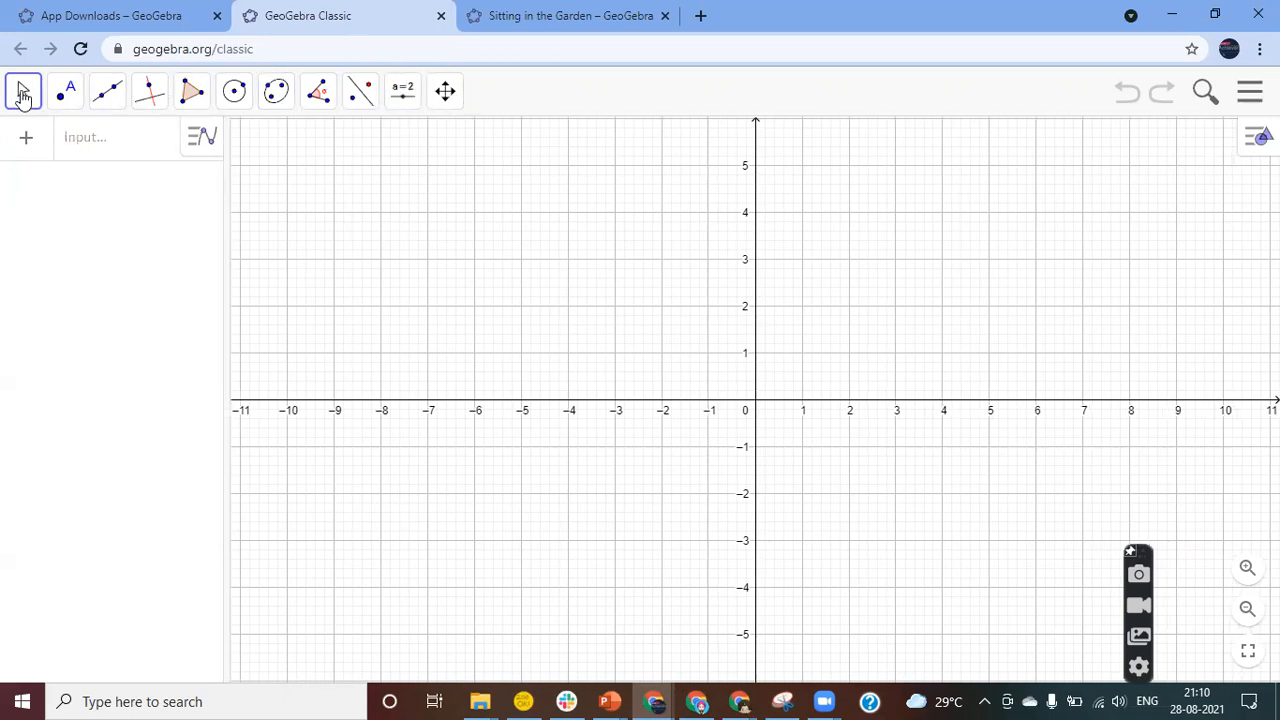
# Look through the tools in every toolbar group, from Move, Point and Line through transformations and Slider to Move Graphics View
pyautogui.click(24, 92)
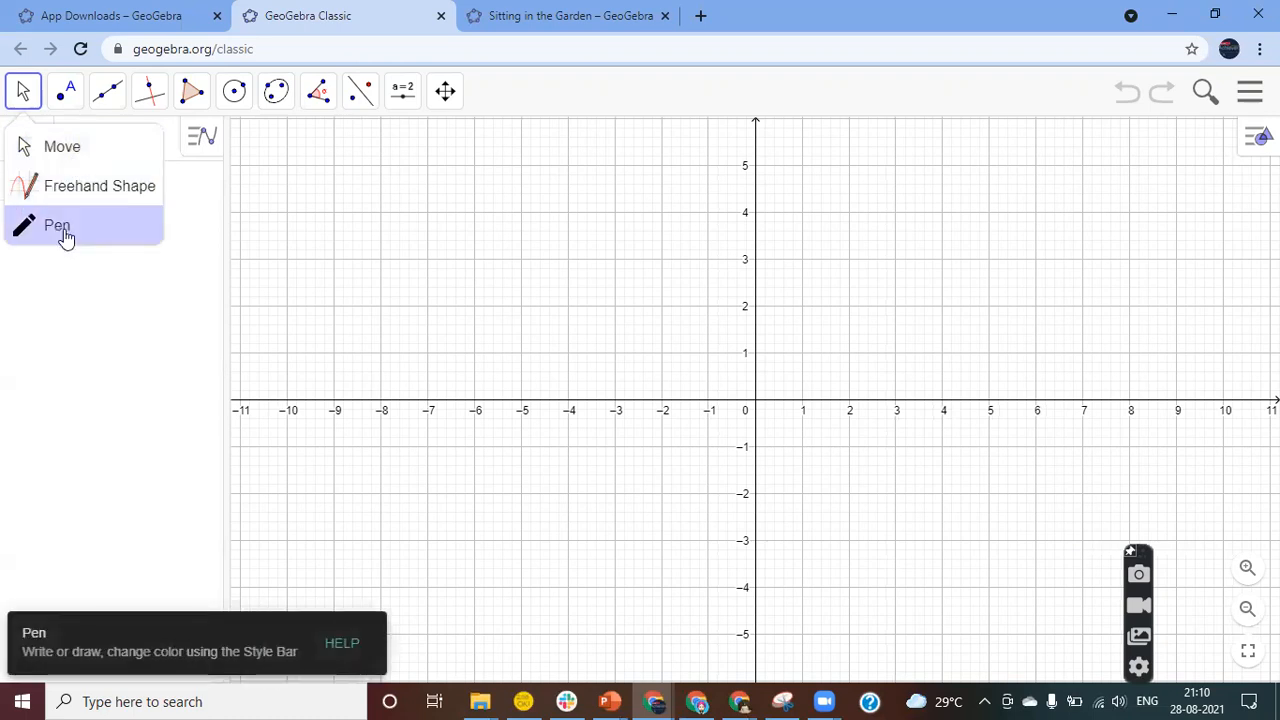
pyautogui.moveTo(64, 108)
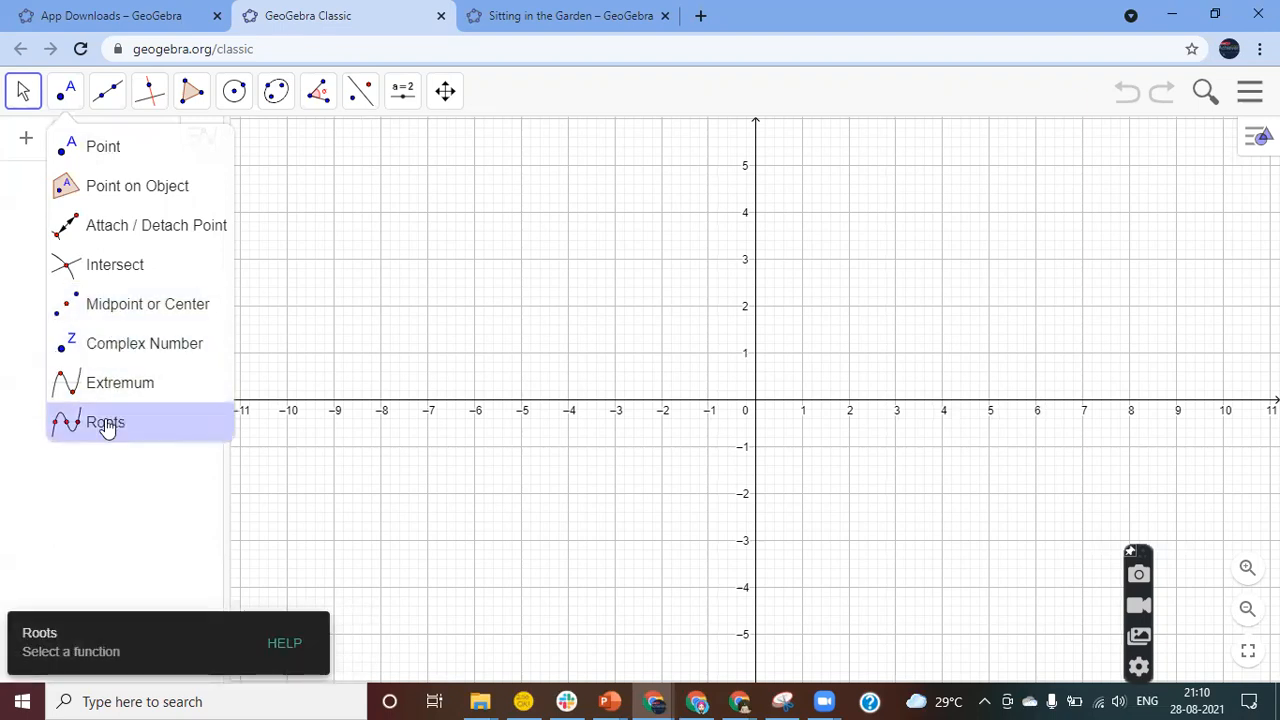
pyautogui.click(108, 92)
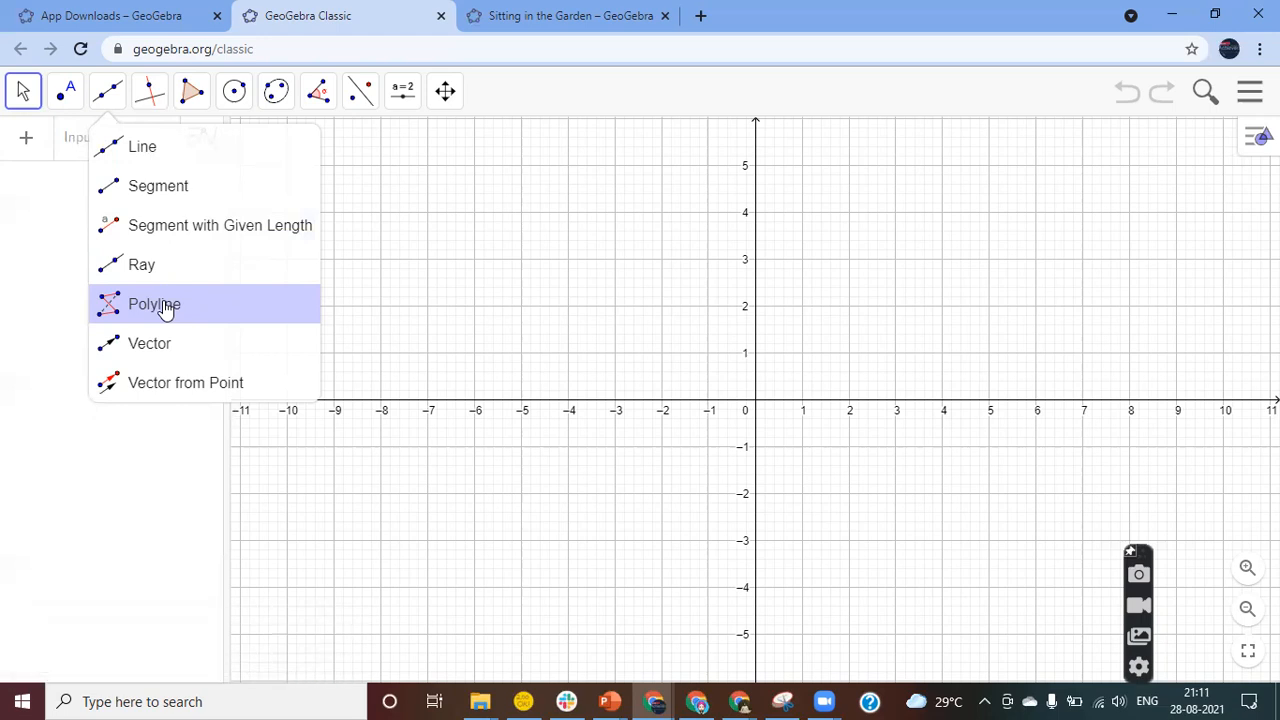
pyautogui.moveTo(149, 98)
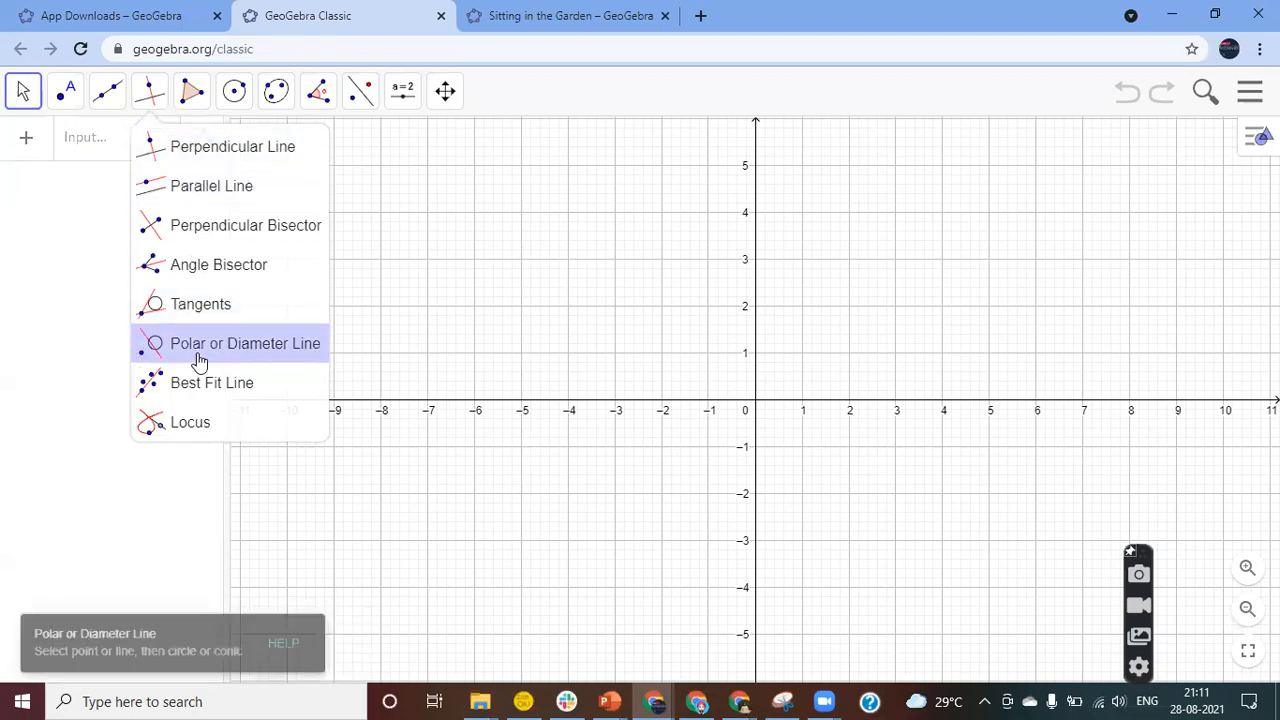
pyautogui.moveTo(204, 98)
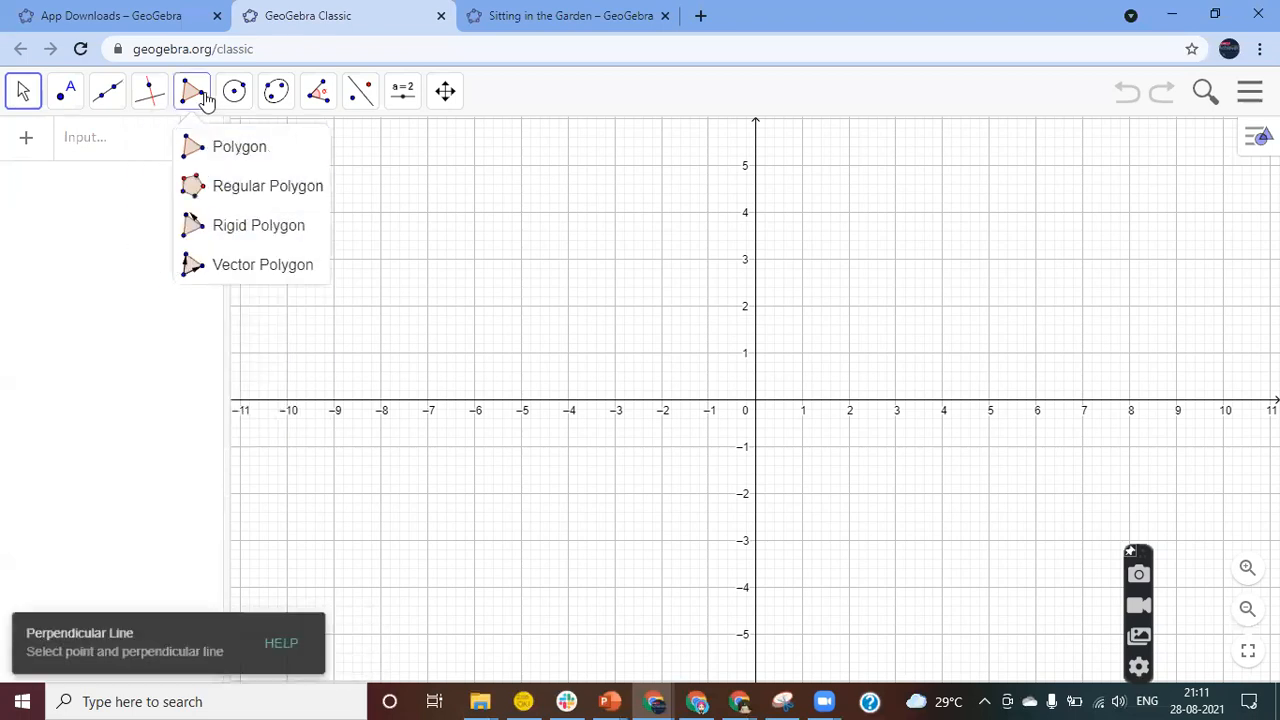
pyautogui.click(250, 146)
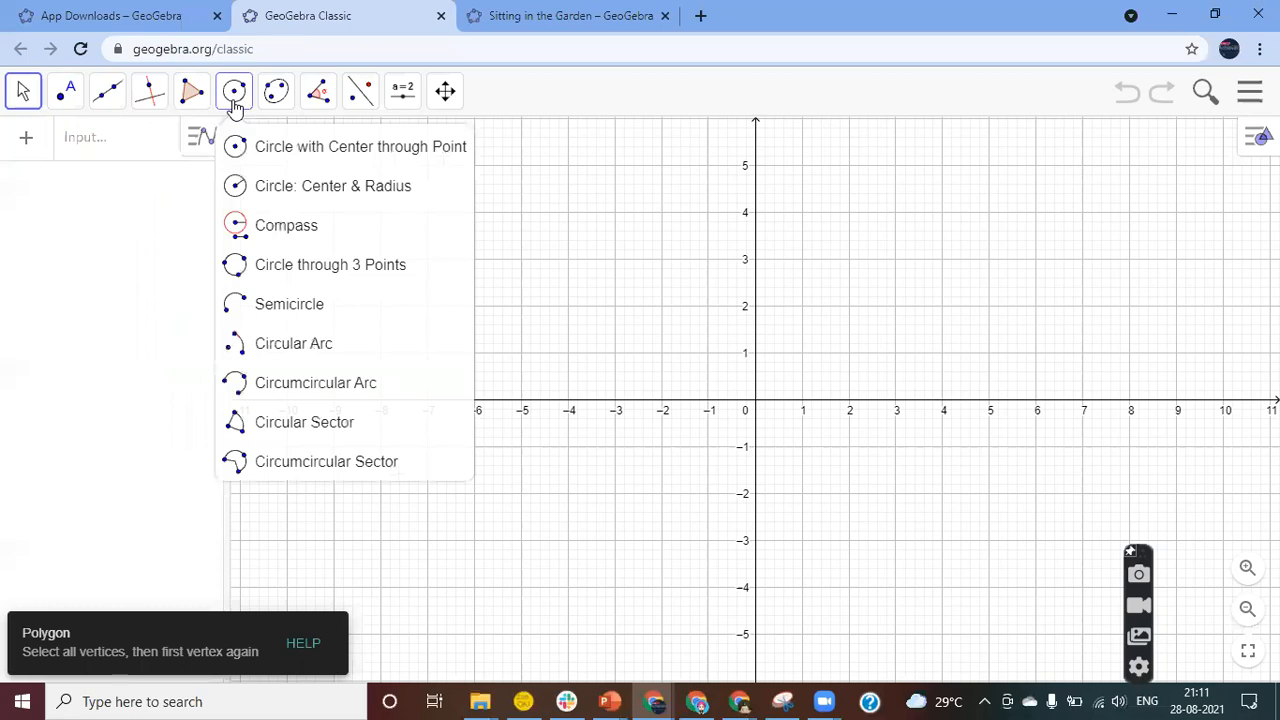
pyautogui.moveTo(275, 104)
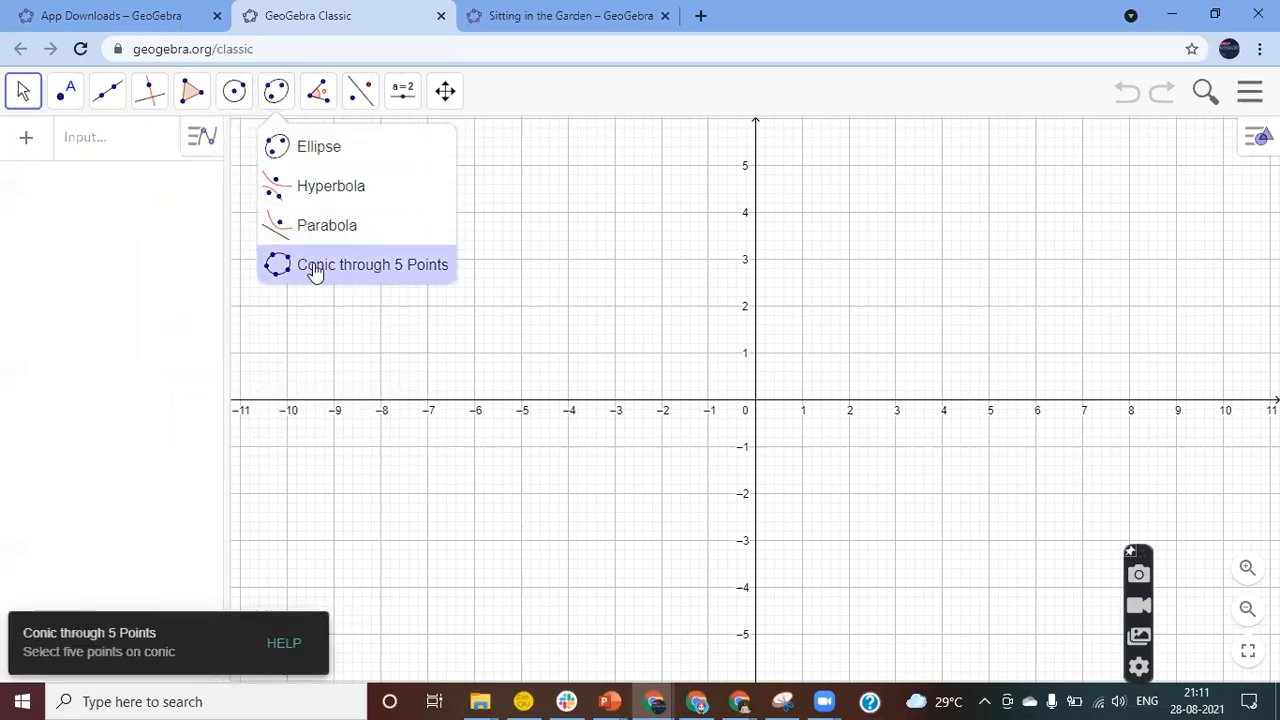
pyautogui.moveTo(320, 100)
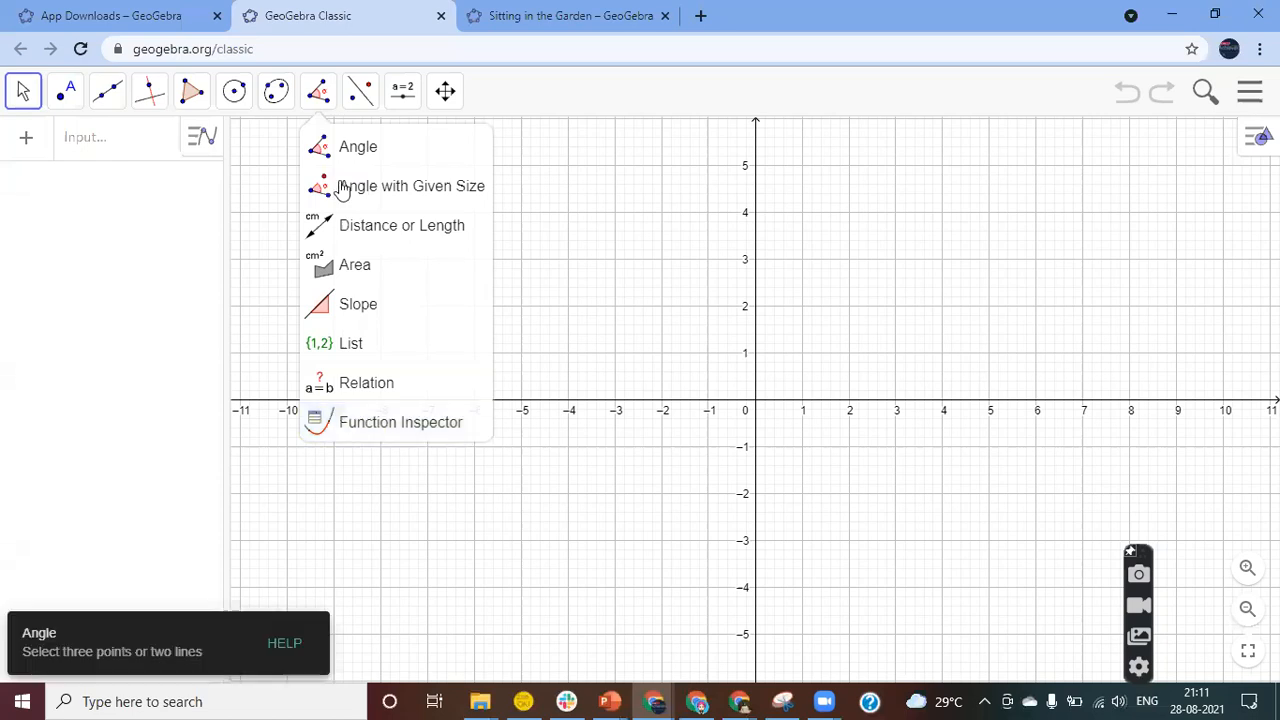
pyautogui.click(352, 95)
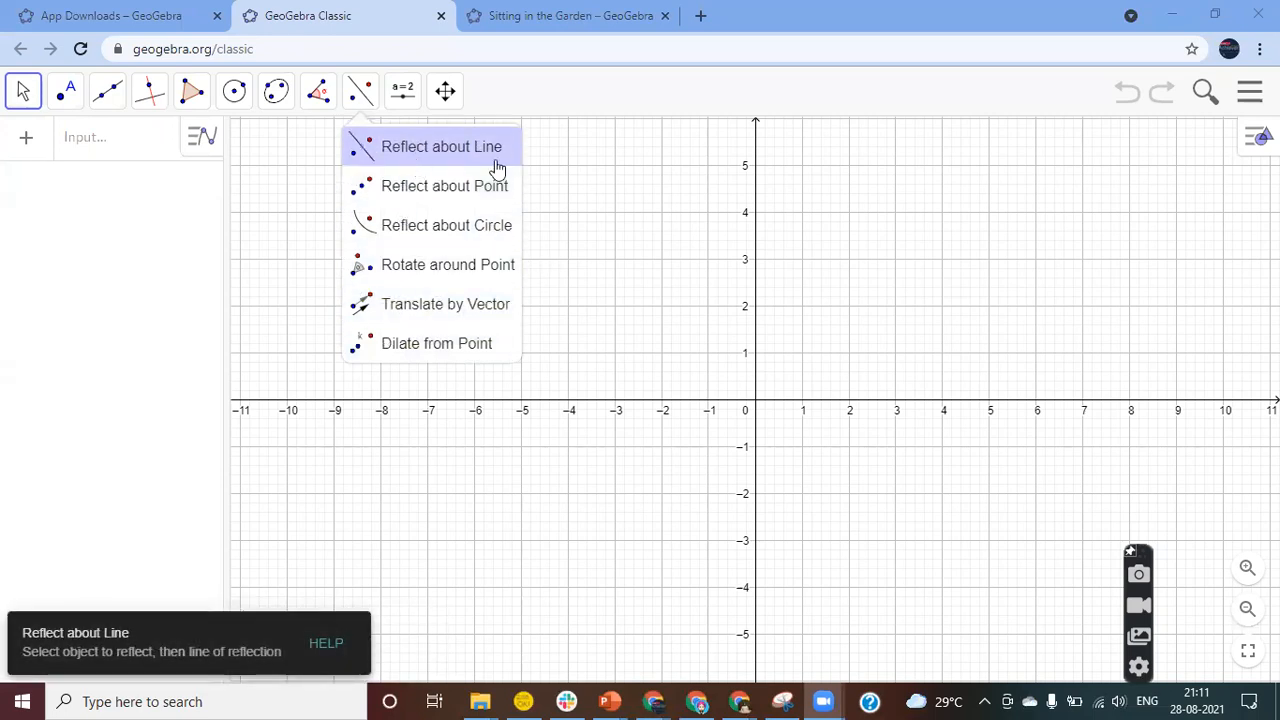
pyautogui.moveTo(400, 109)
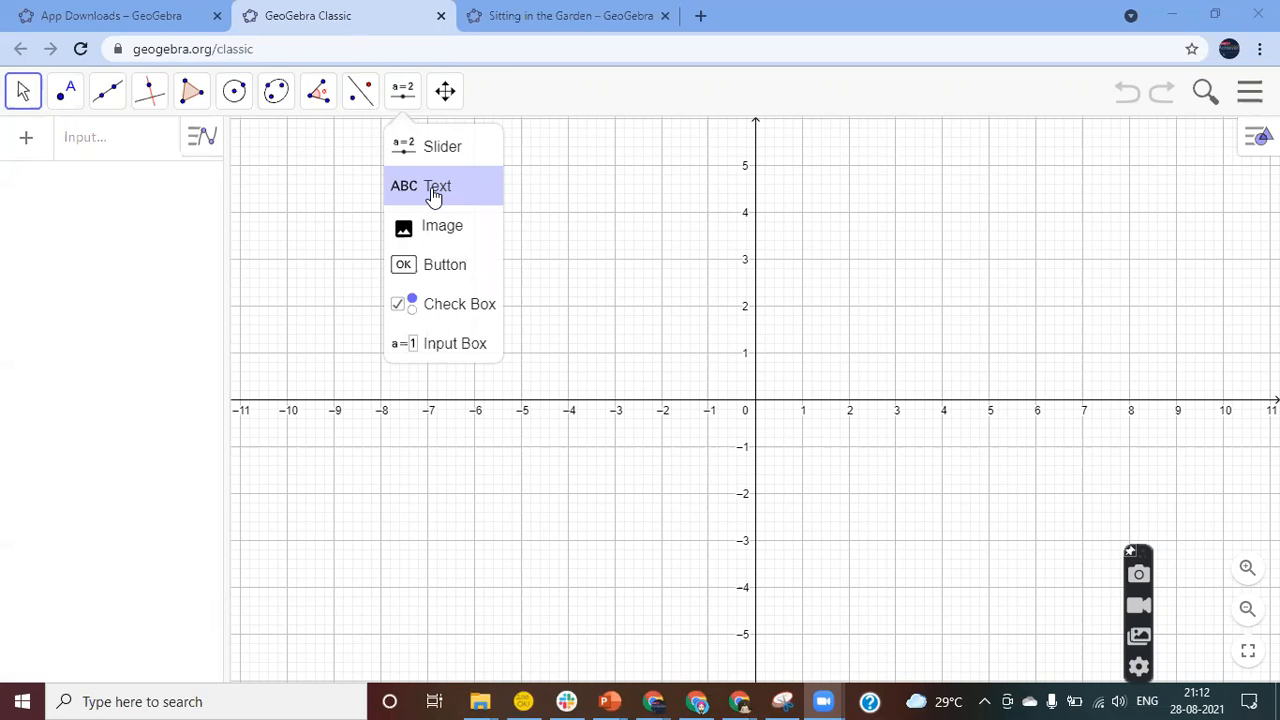
pyautogui.moveTo(443, 94)
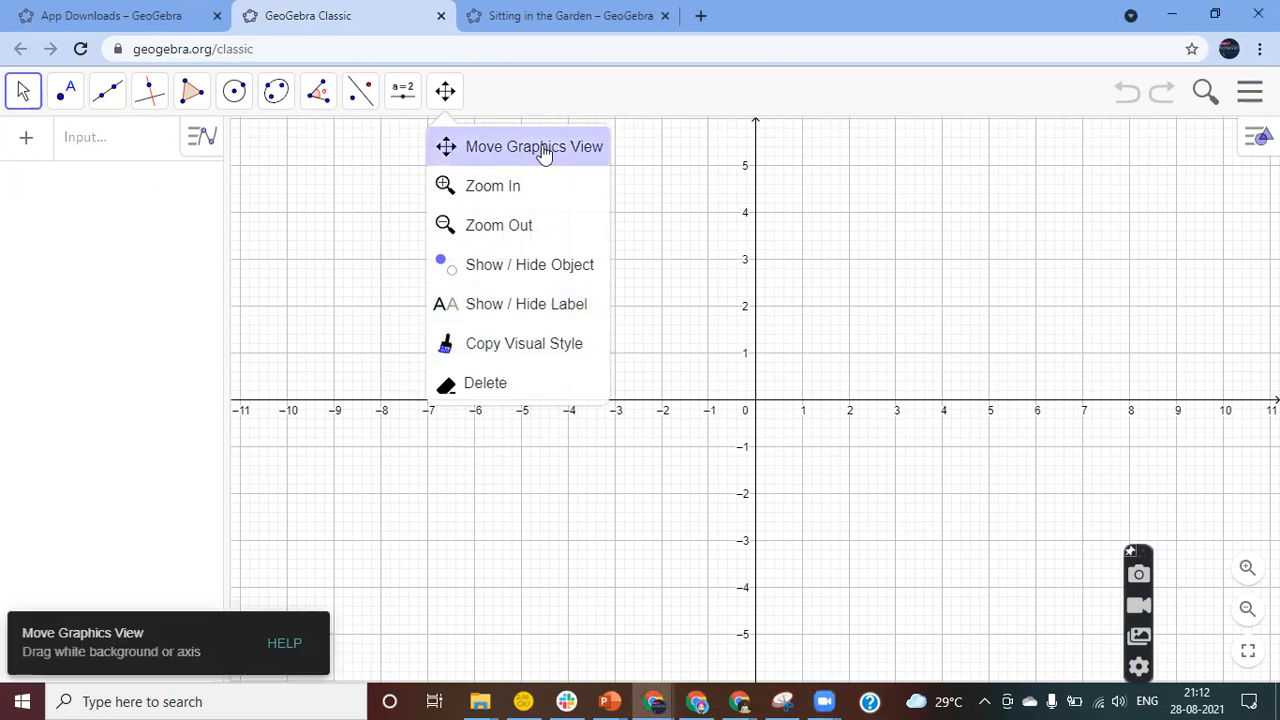
# Go over the tool groups once more and finish with the Move tool selected
pyautogui.click(22, 93)
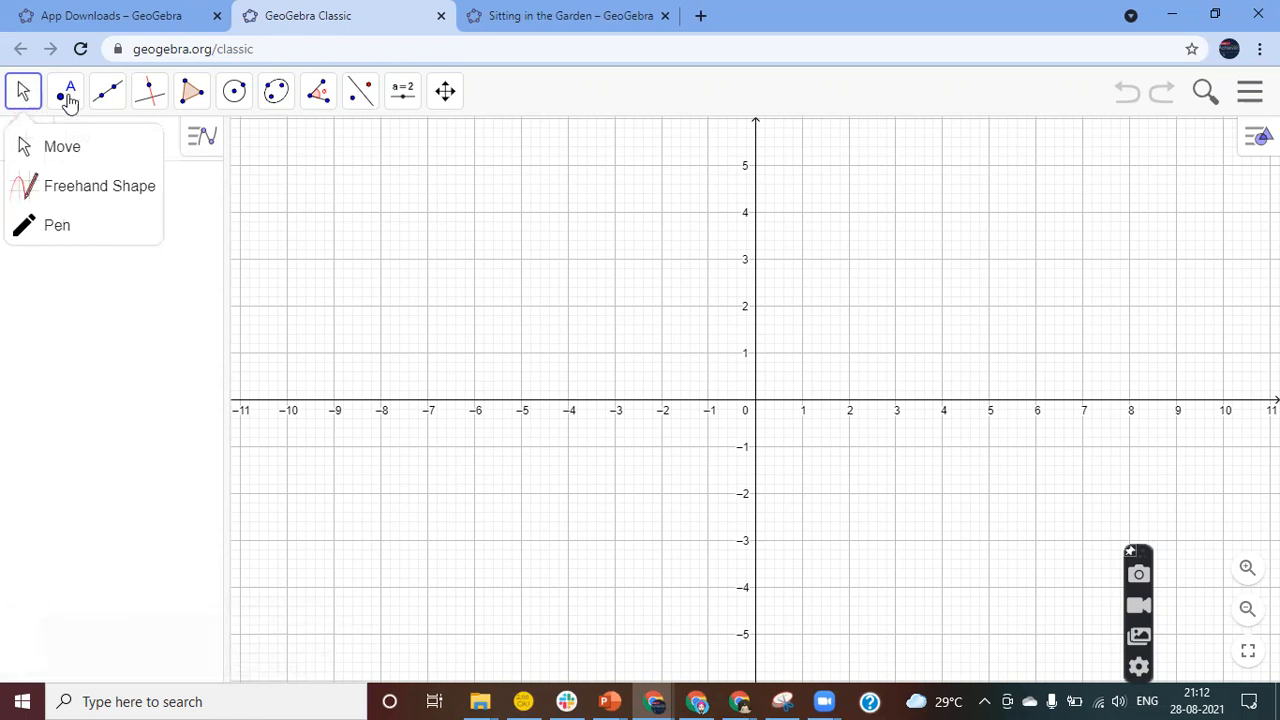
pyautogui.click(106, 98)
pyautogui.click(158, 98)
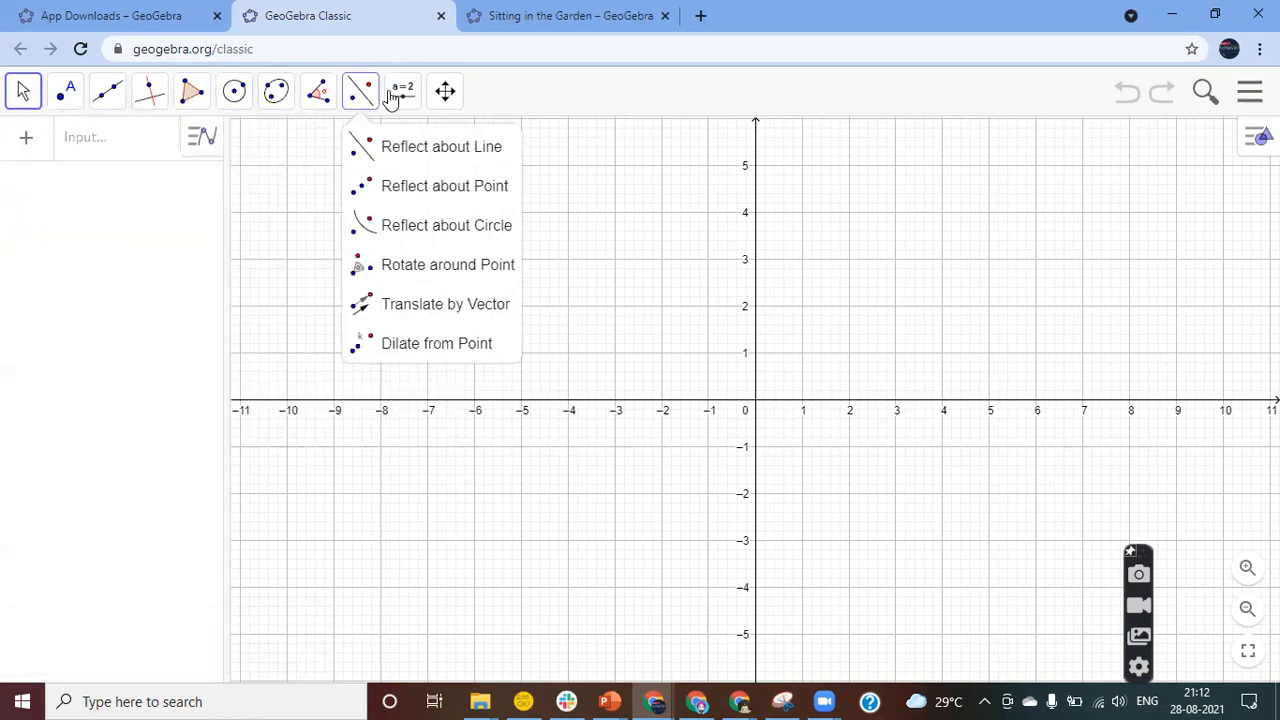
pyautogui.click(466, 146)
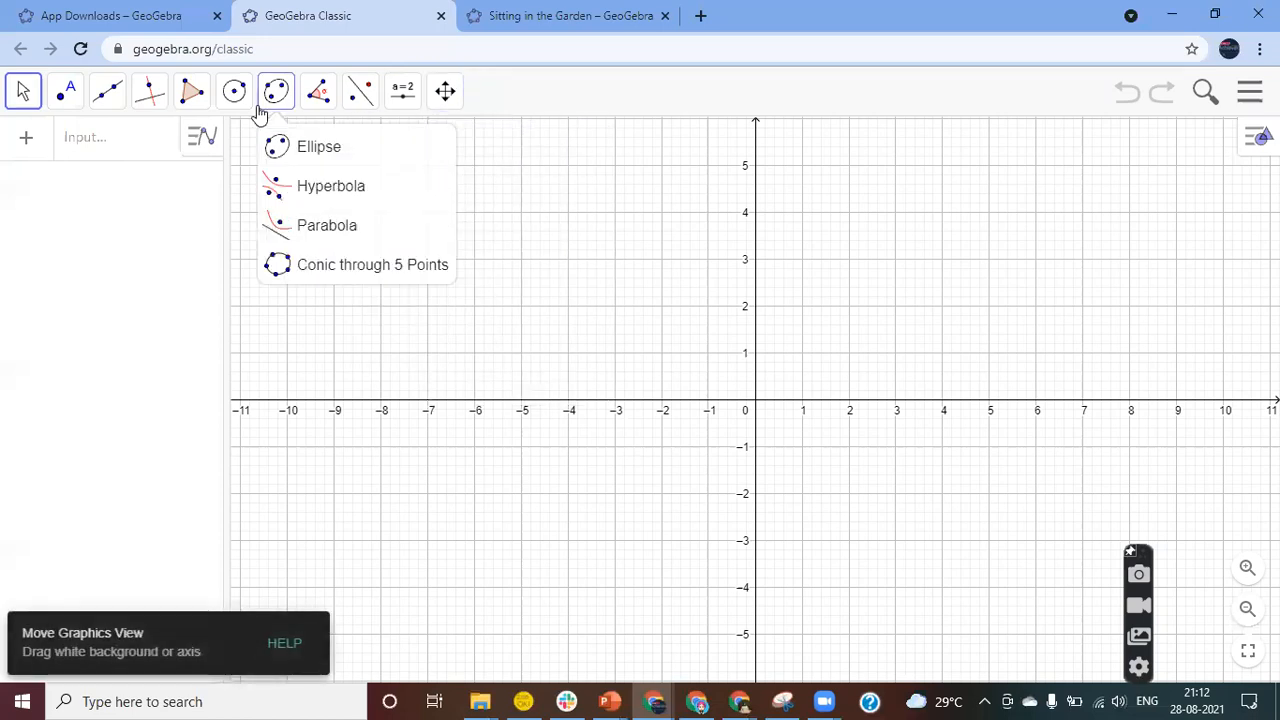
pyautogui.moveTo(22, 93)
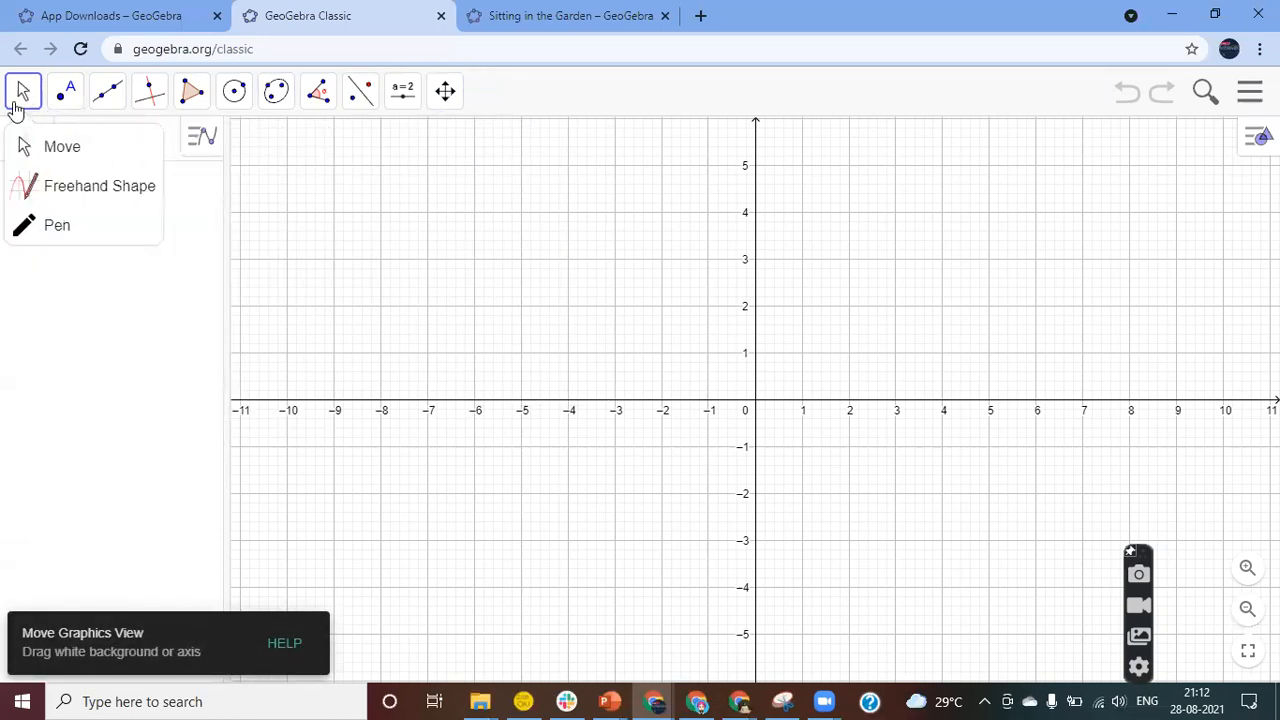
pyautogui.click(44, 150)
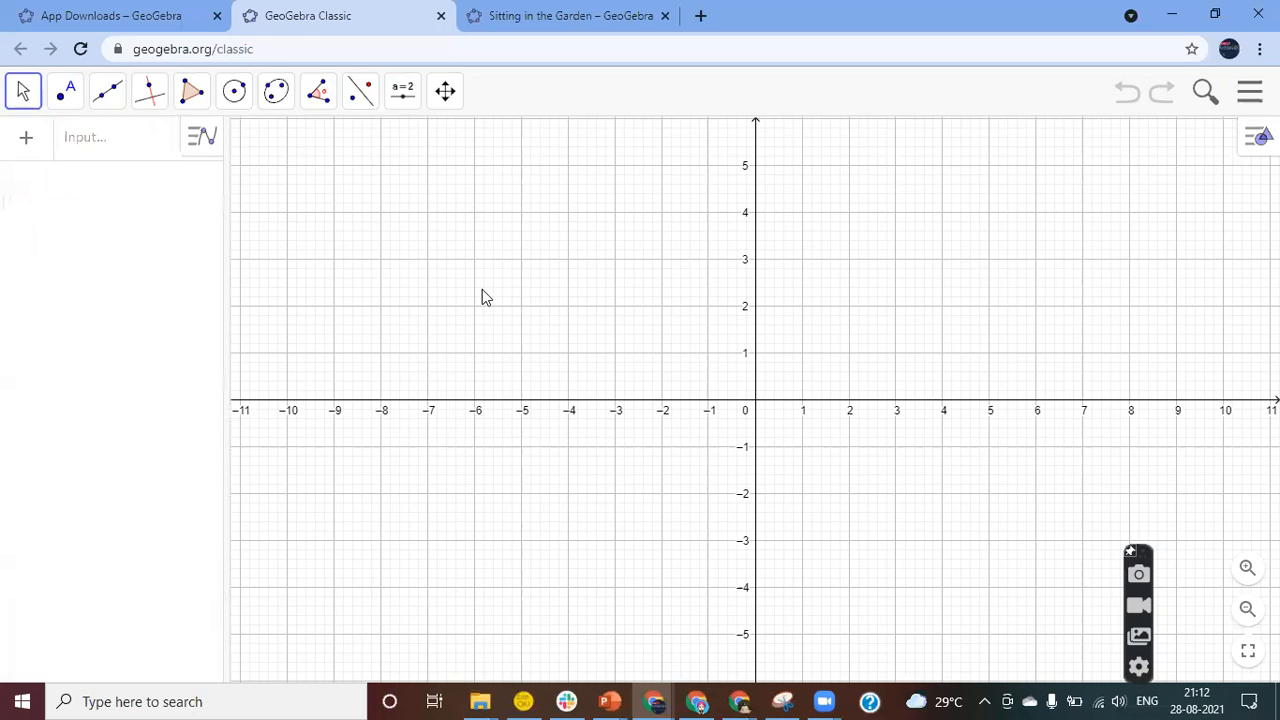
# Draw a five-sided polygon with vertices at (-5, 3), (-1, 4), (2, 2), (-1, 1) and (-4, 1)
pyautogui.click(186, 107)
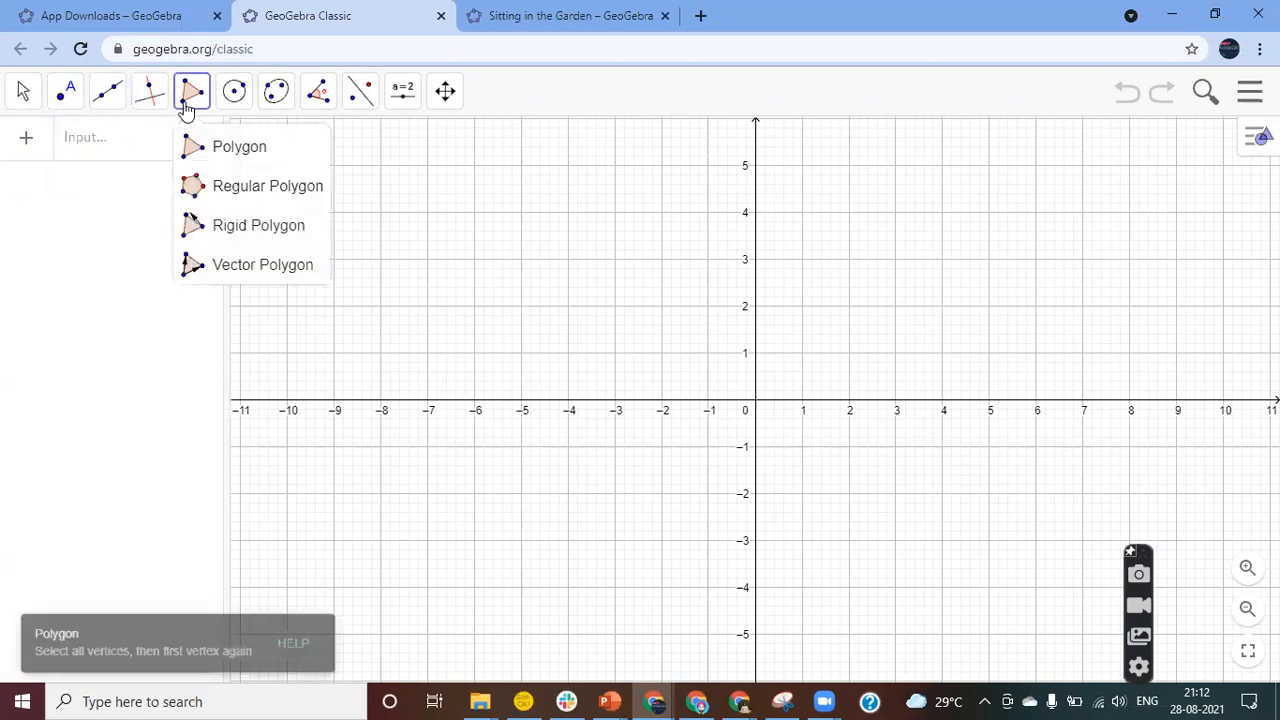
pyautogui.click(212, 163)
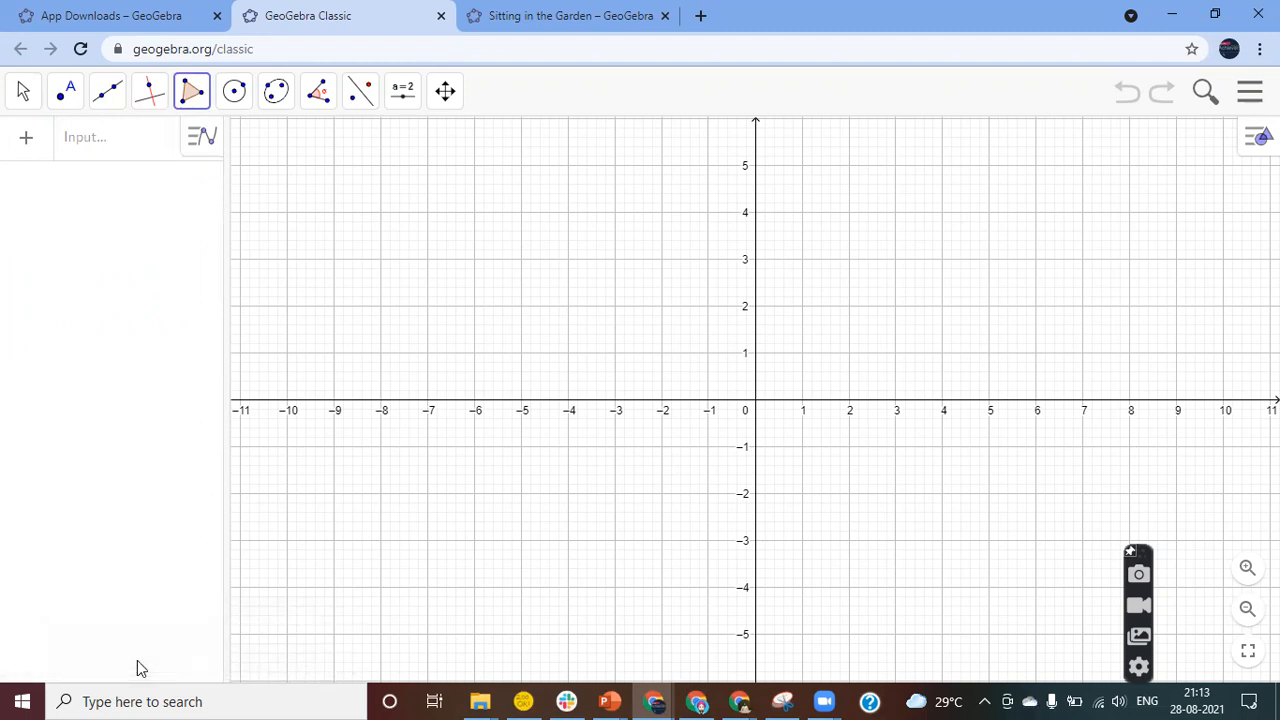
pyautogui.click(521, 260)
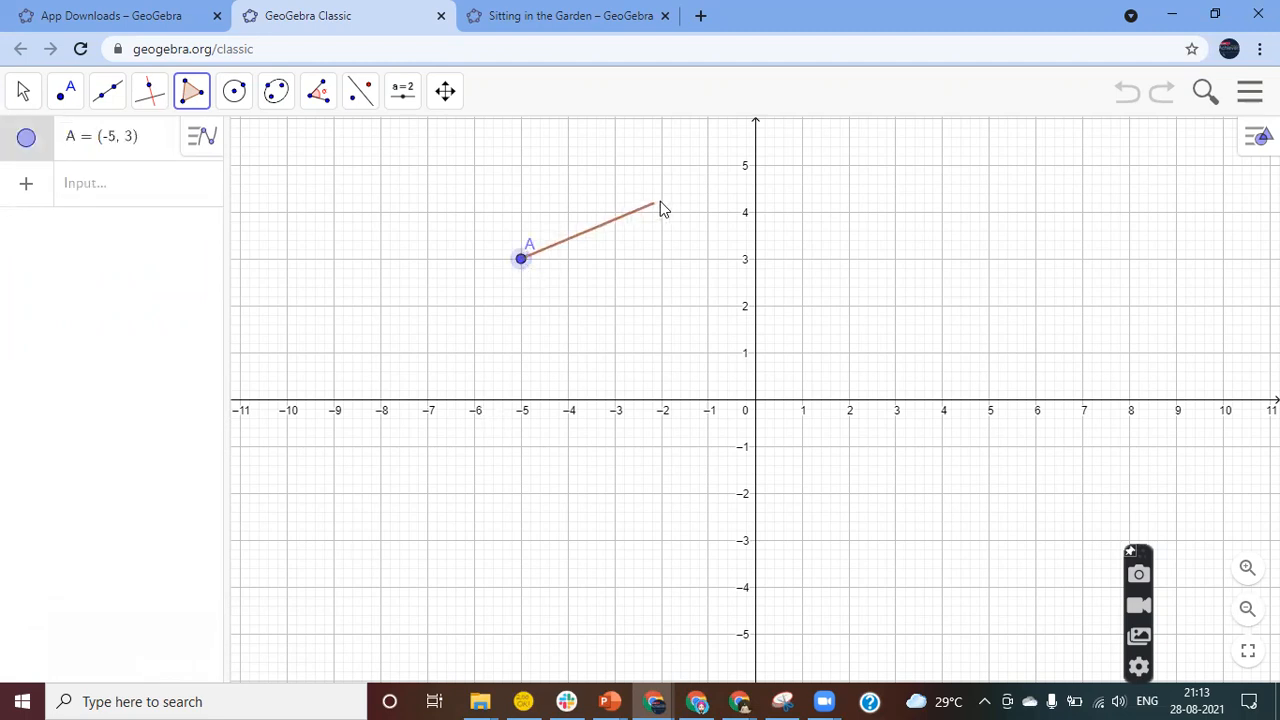
pyautogui.click(708, 213)
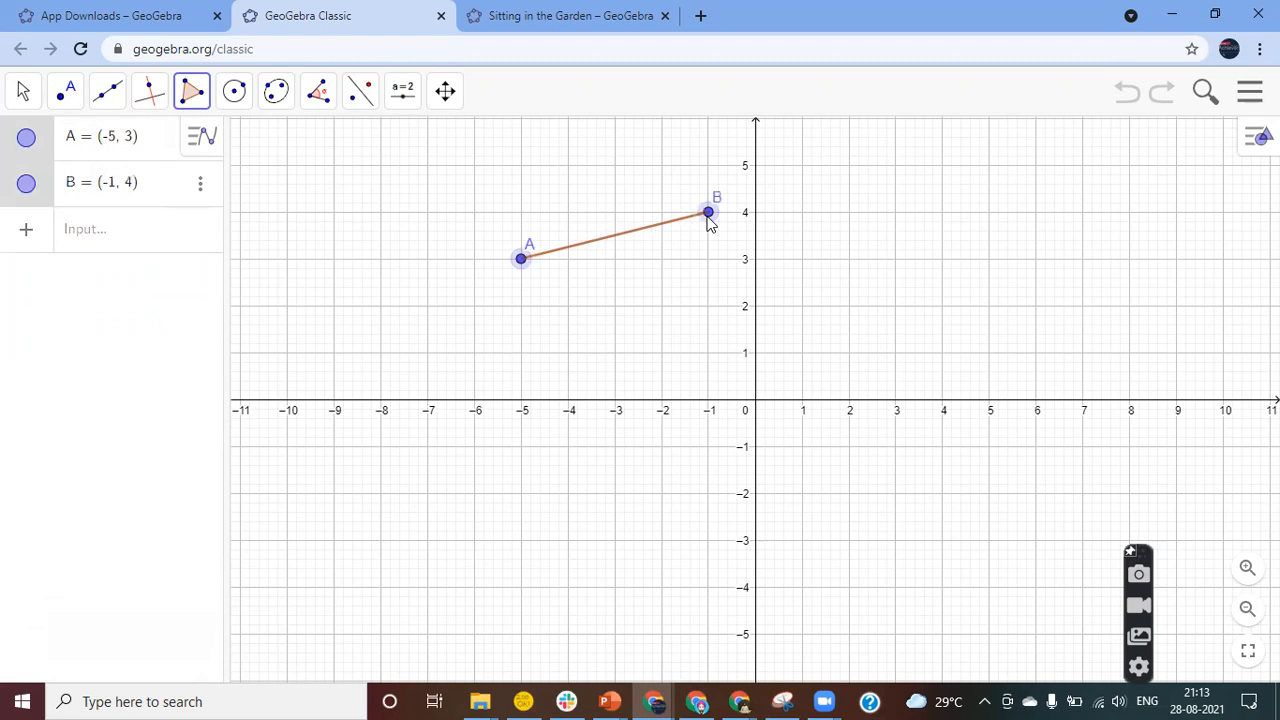
pyautogui.click(849, 307)
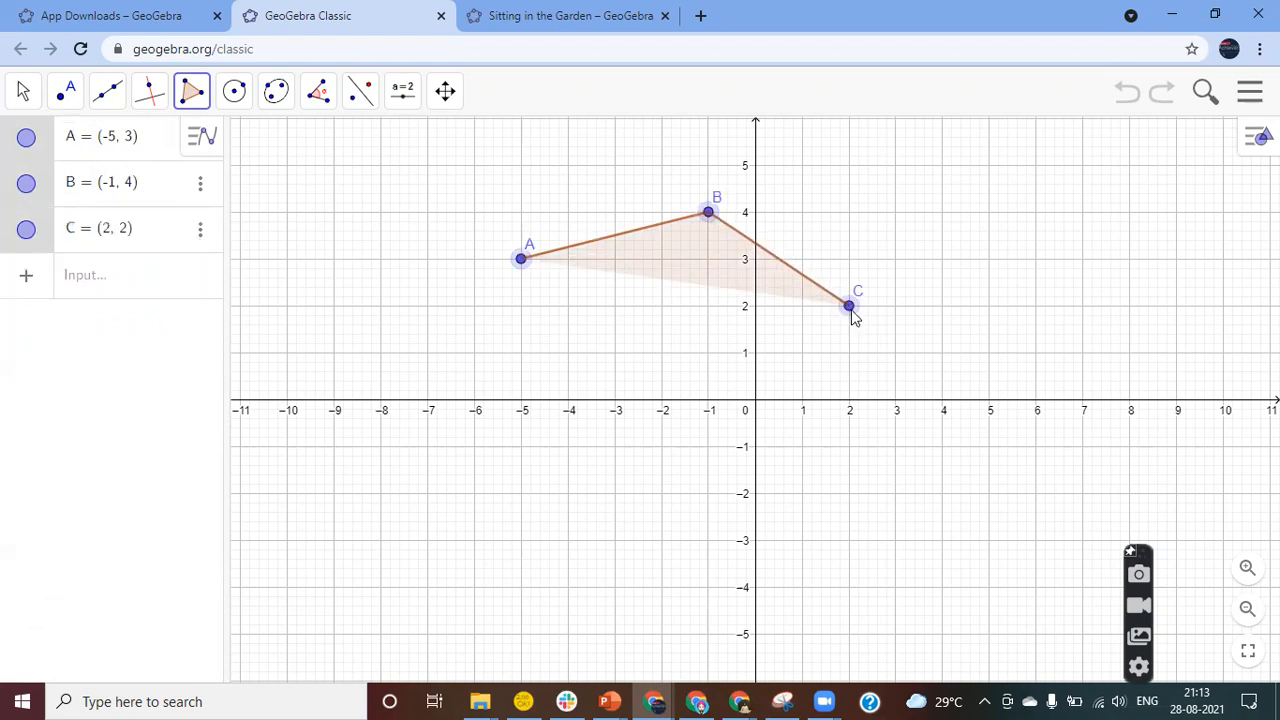
pyautogui.click(708, 354)
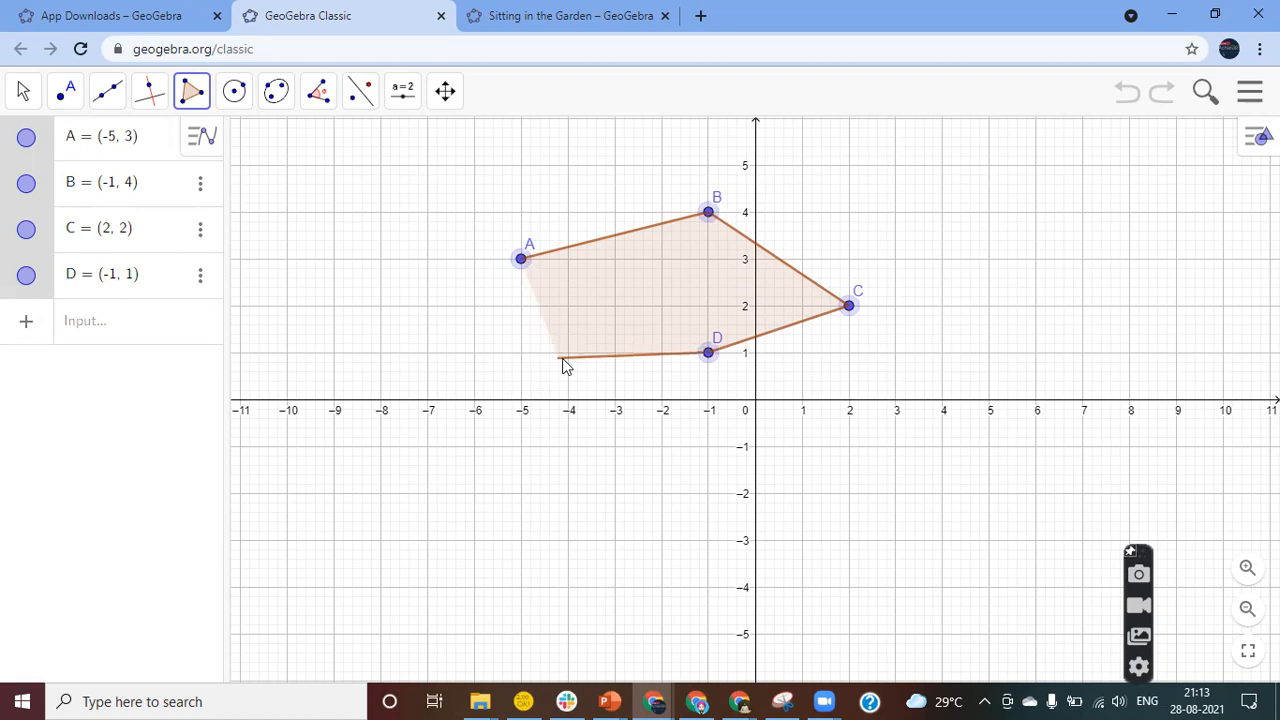
pyautogui.click(568, 354)
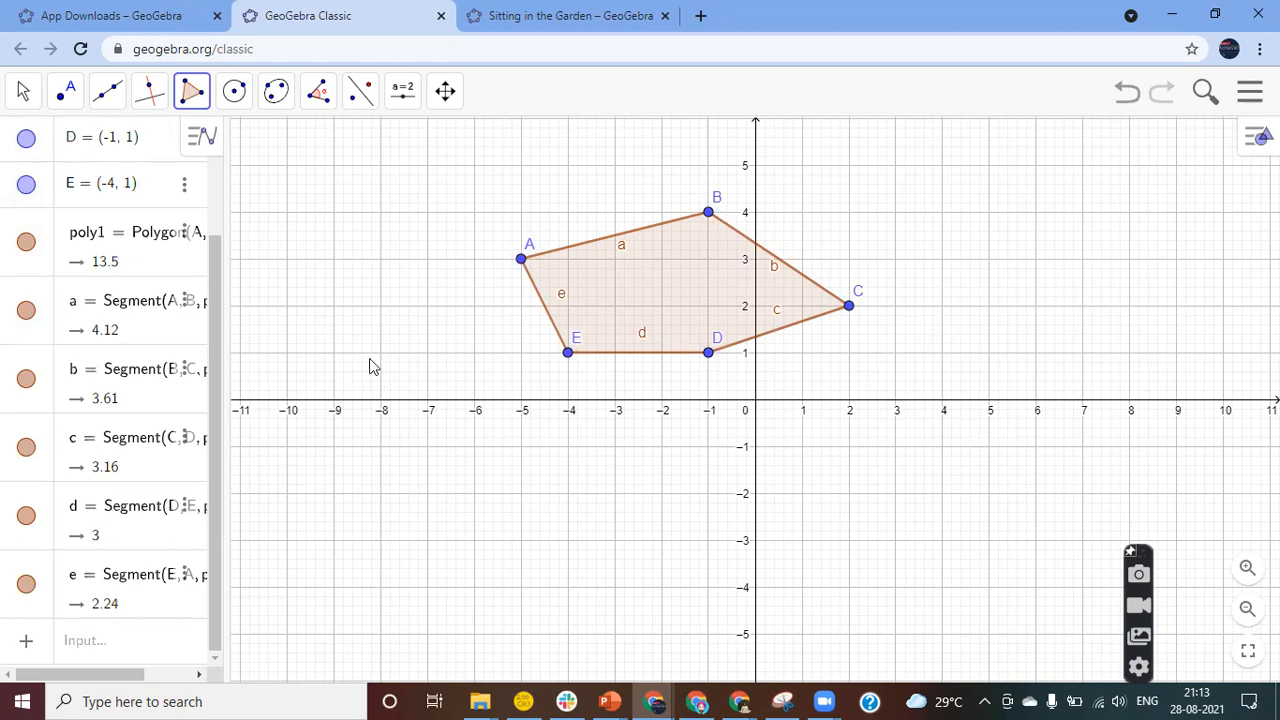
# Use the Move tool to shift the whole pentagon two units in the negative x direction
pyautogui.click(23, 95)
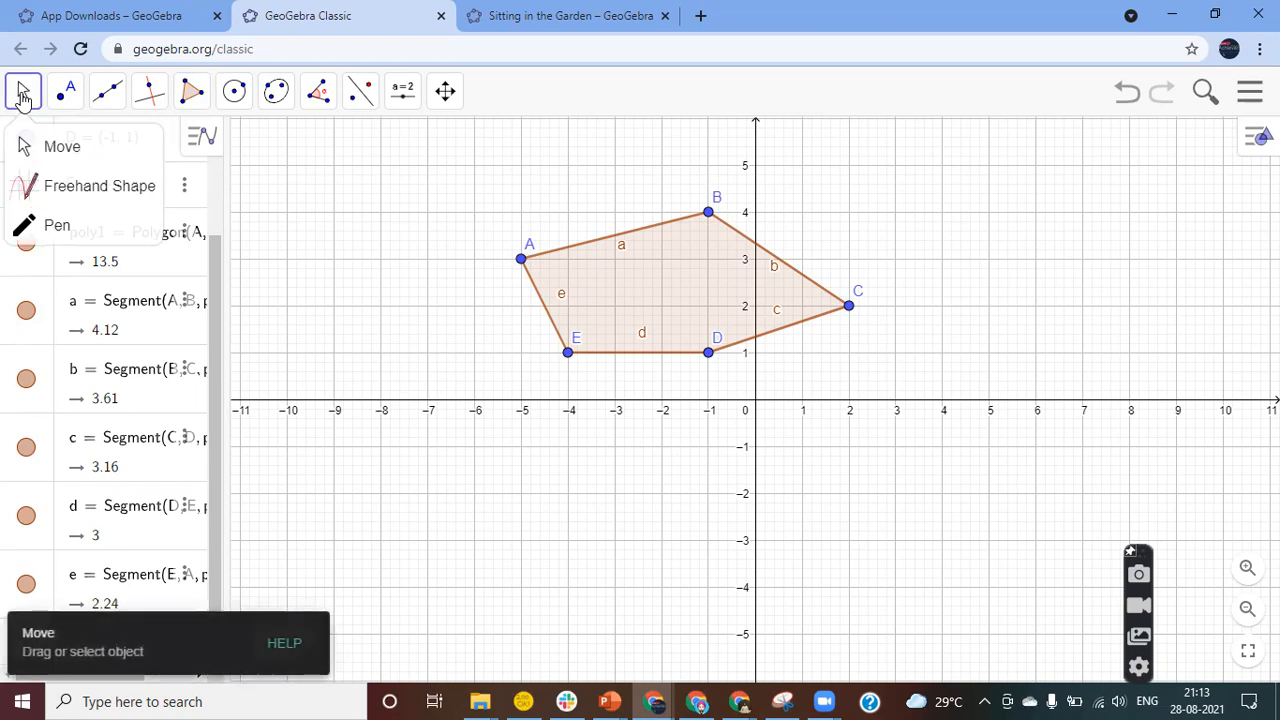
pyautogui.click(52, 150)
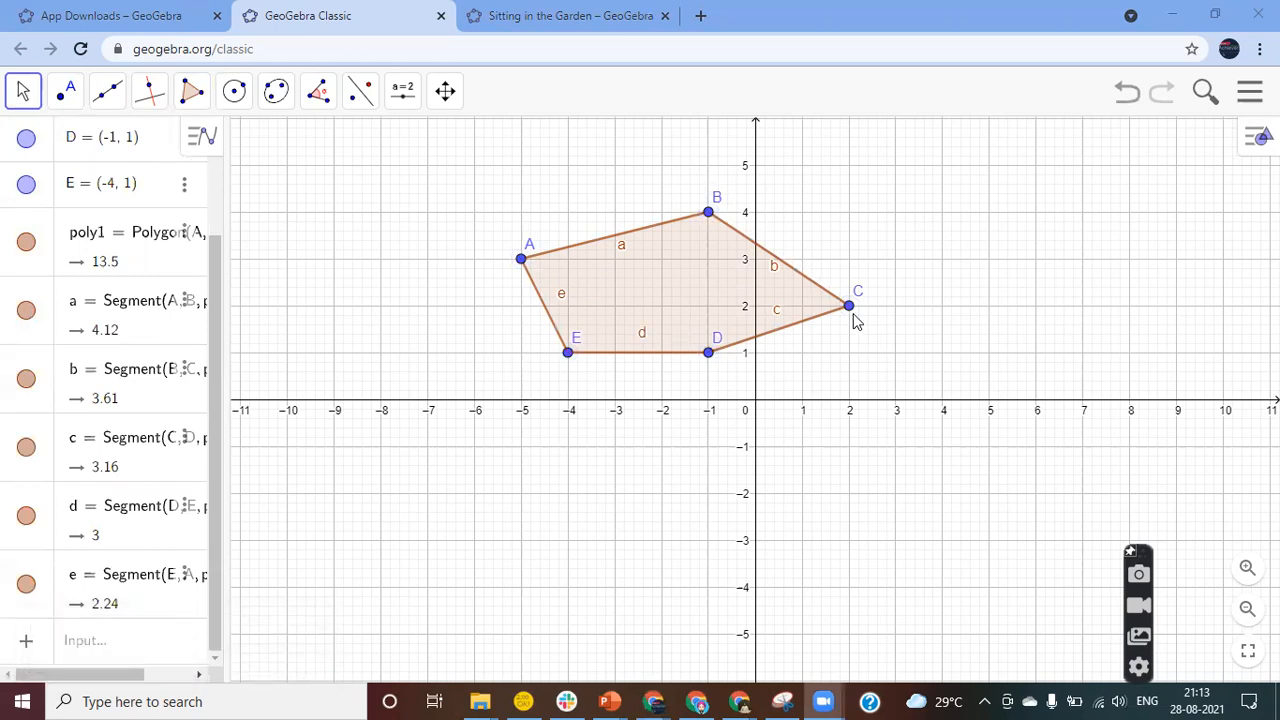
pyautogui.moveTo(903, 252); pyautogui.dragTo(840, 249)
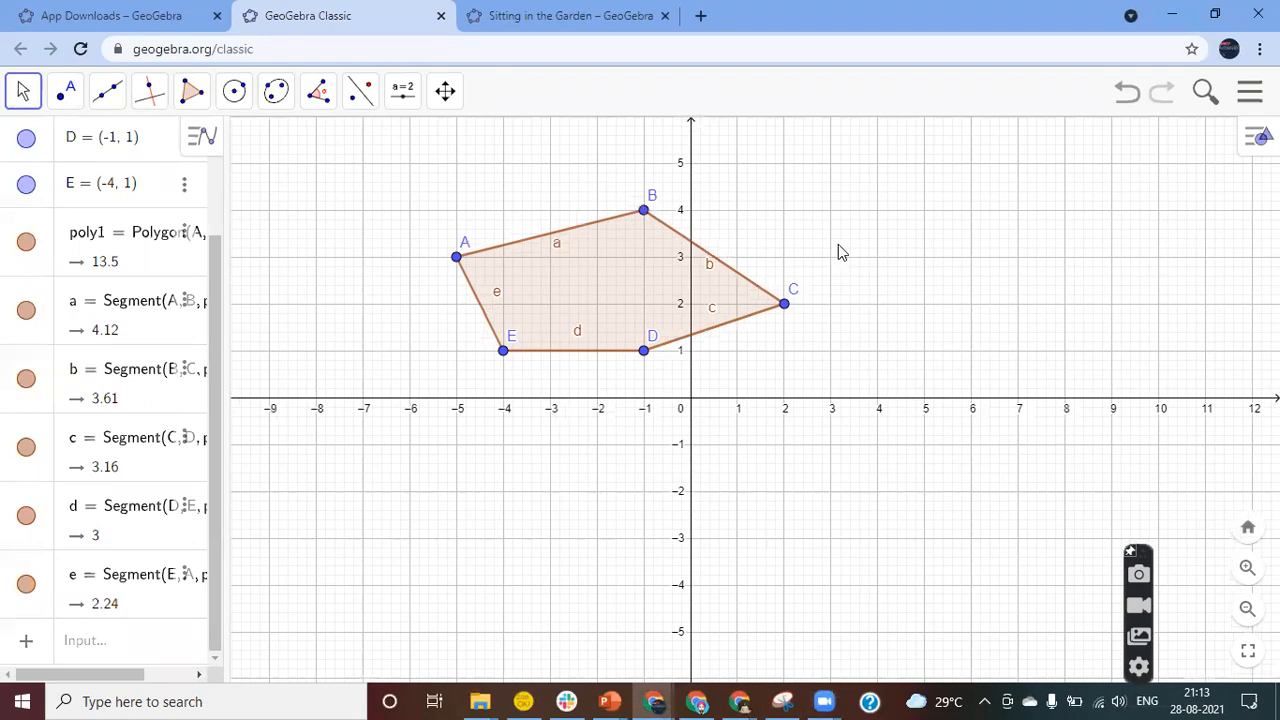
pyautogui.moveTo(606, 277); pyautogui.dragTo(528, 276)
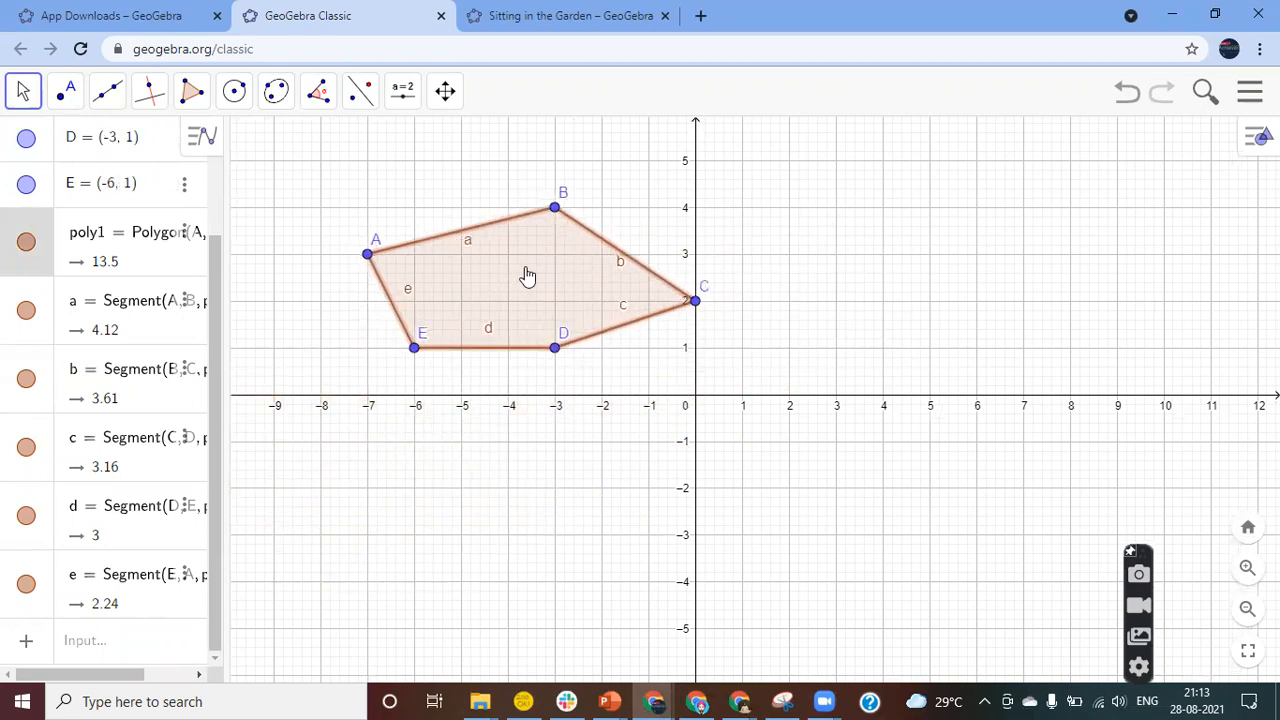
# Reshape the pentagon by moving D to (-2, 1), B to (-2, 4), A to (-6, 4) and C inward to about (-4.1, 2.42)
pyautogui.moveTo(560, 349); pyautogui.dragTo(604, 356)
pyautogui.moveTo(699, 303); pyautogui.dragTo(601, 300)
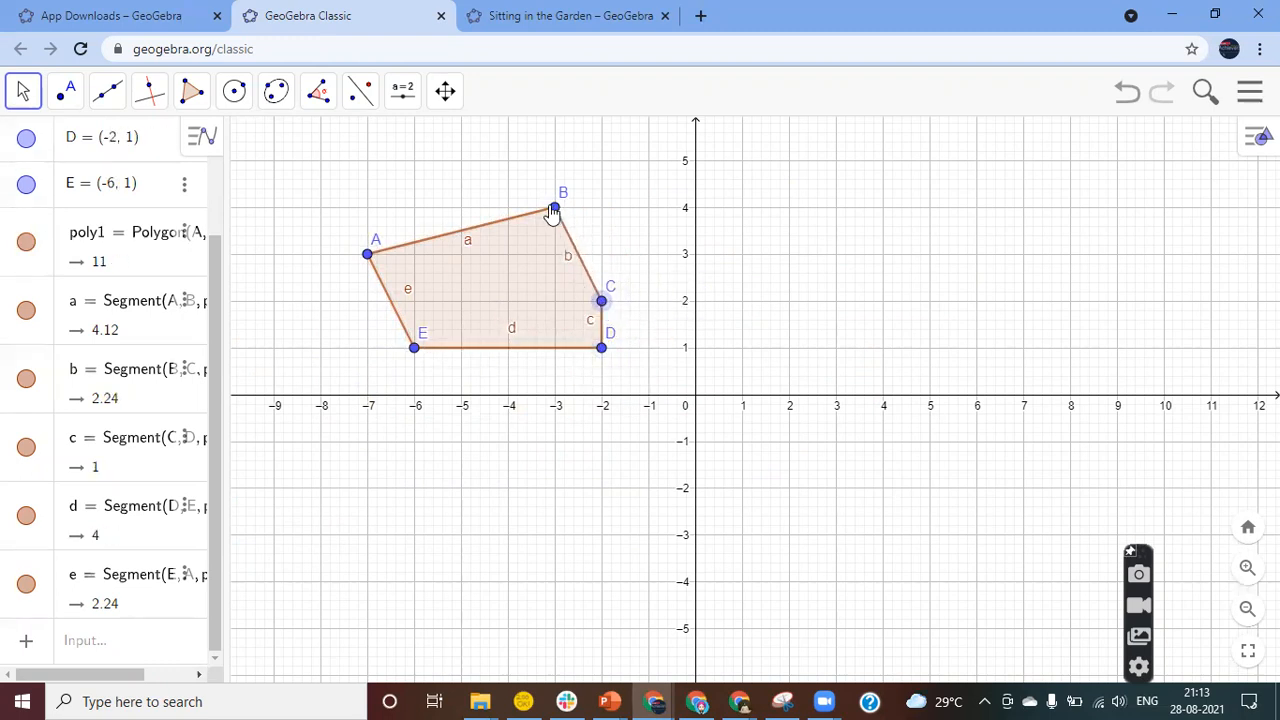
pyautogui.moveTo(553, 213); pyautogui.dragTo(601, 208)
pyautogui.moveTo(369, 256); pyautogui.dragTo(415, 209)
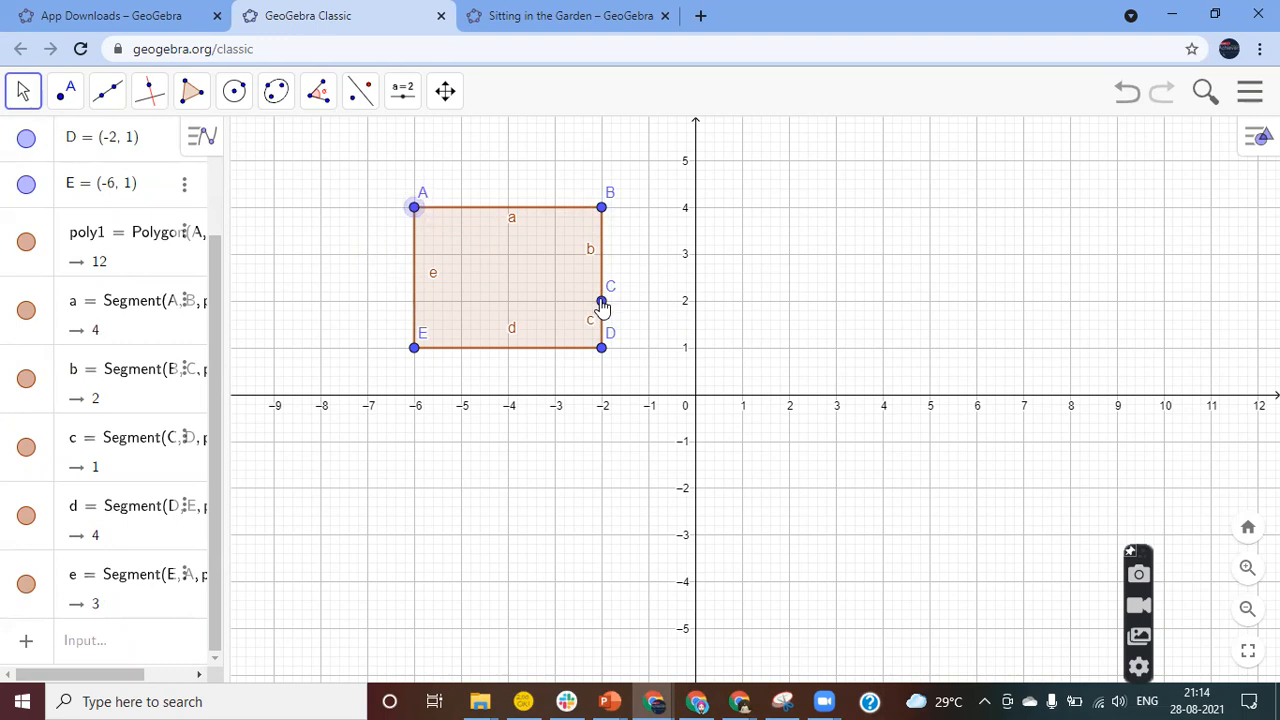
pyautogui.moveTo(602, 308); pyautogui.dragTo(462, 261)
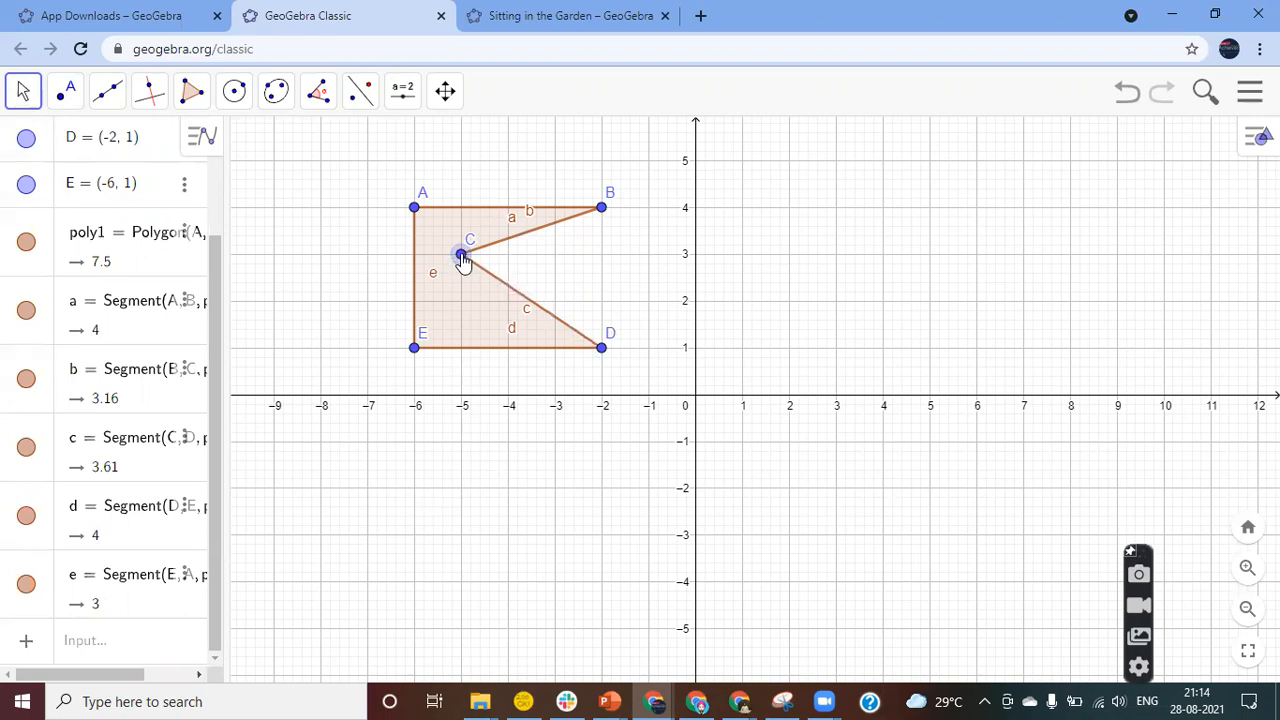
pyautogui.moveTo(463, 261); pyautogui.dragTo(503, 282)
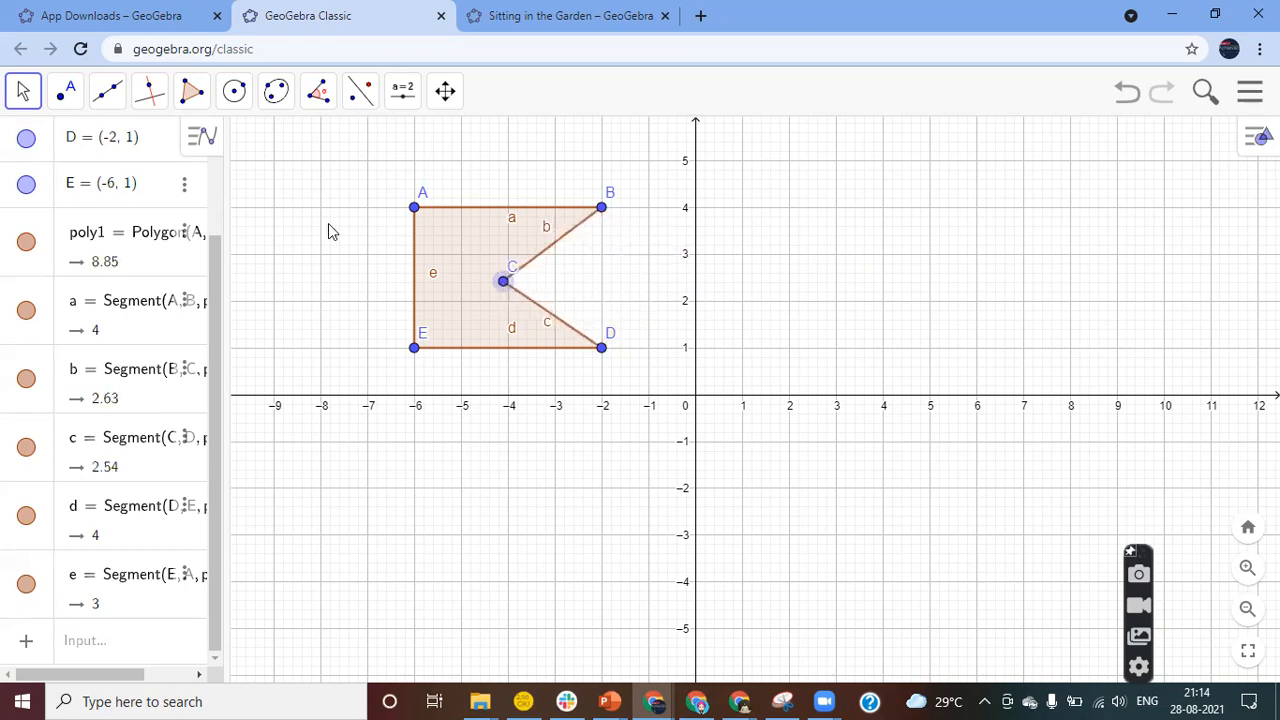
# Delete the pentagon ABCDE from the graphics view
pyautogui.click(193, 95)
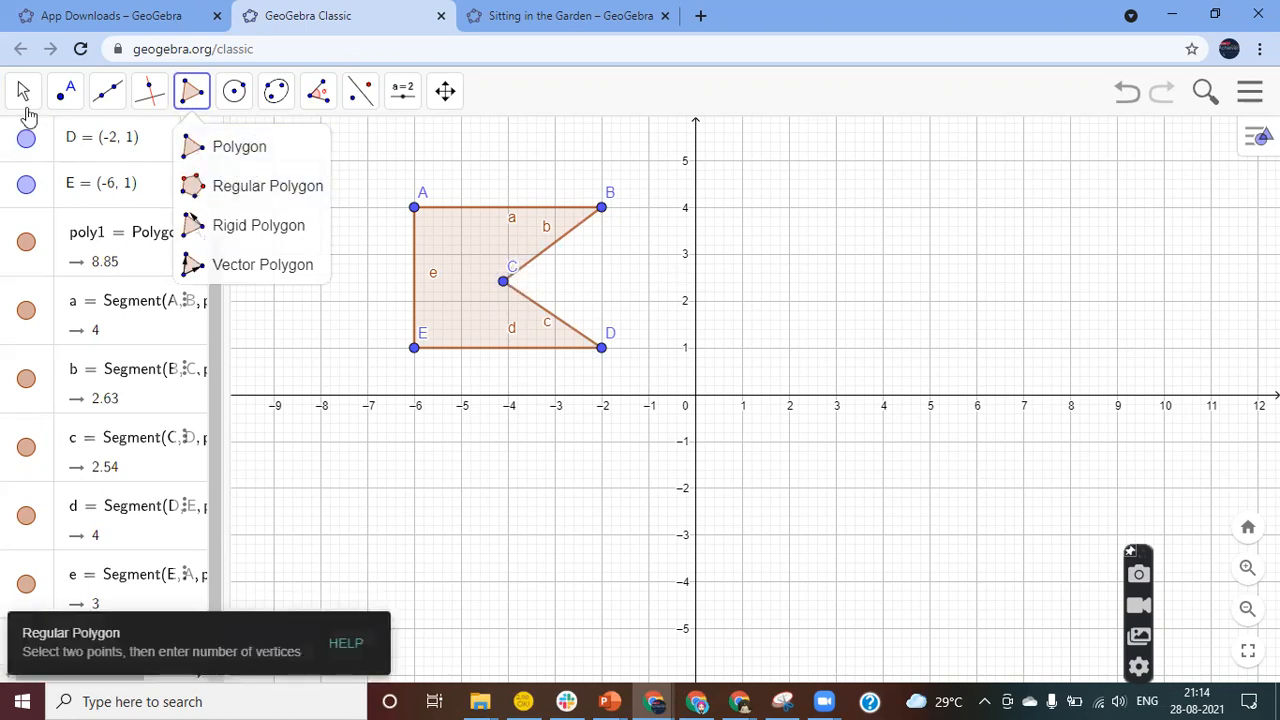
pyautogui.click(23, 93)
pyautogui.moveTo(214, 287); pyautogui.dragTo(217, 214)
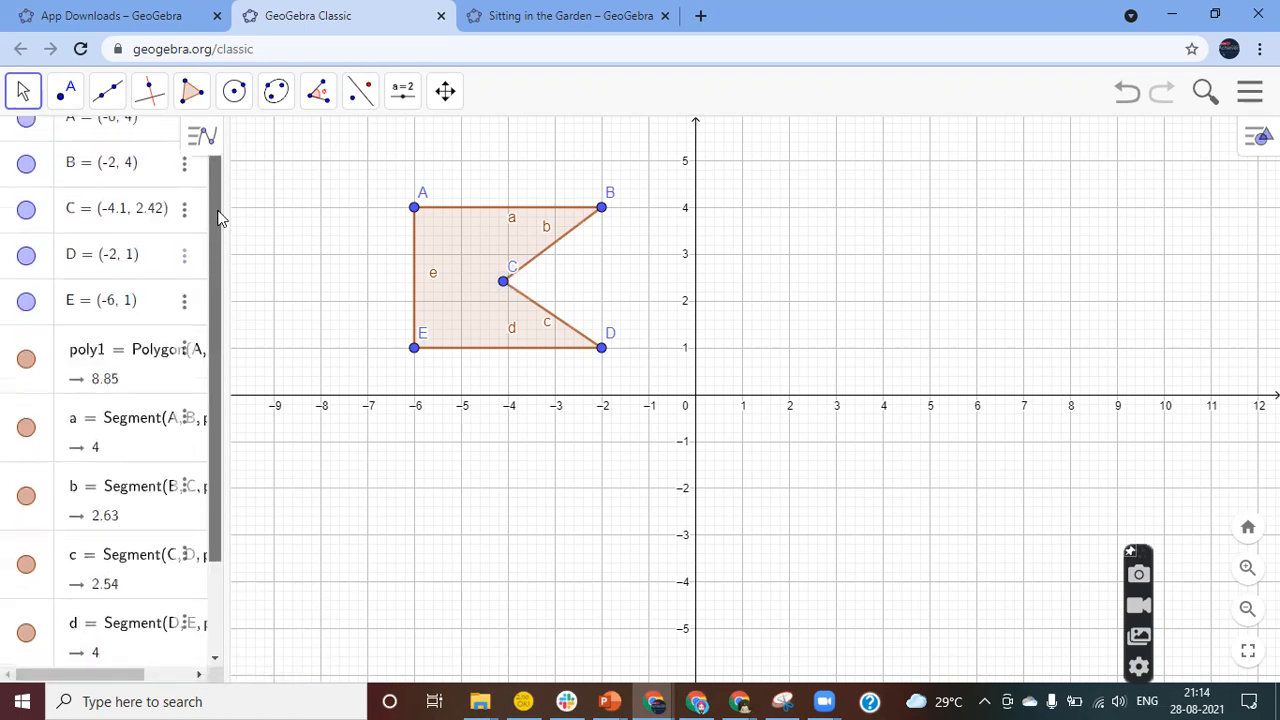
pyautogui.rightClick(469, 259)
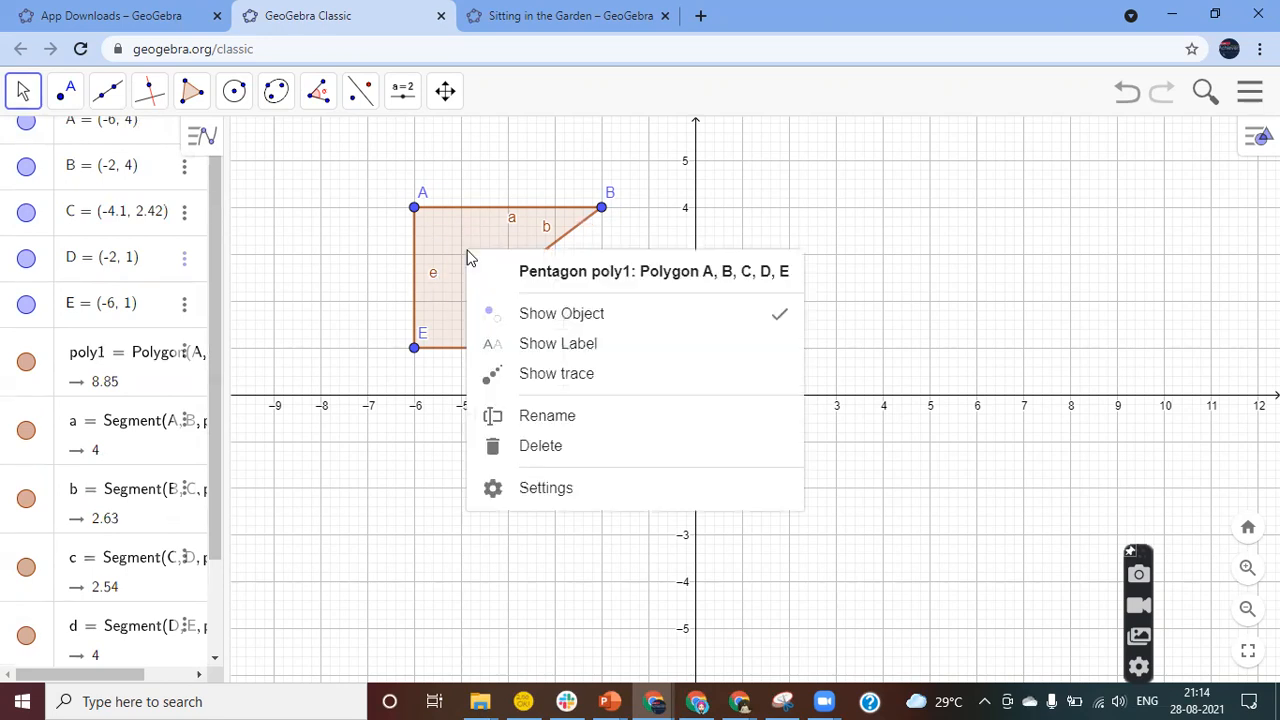
pyautogui.click(524, 447)
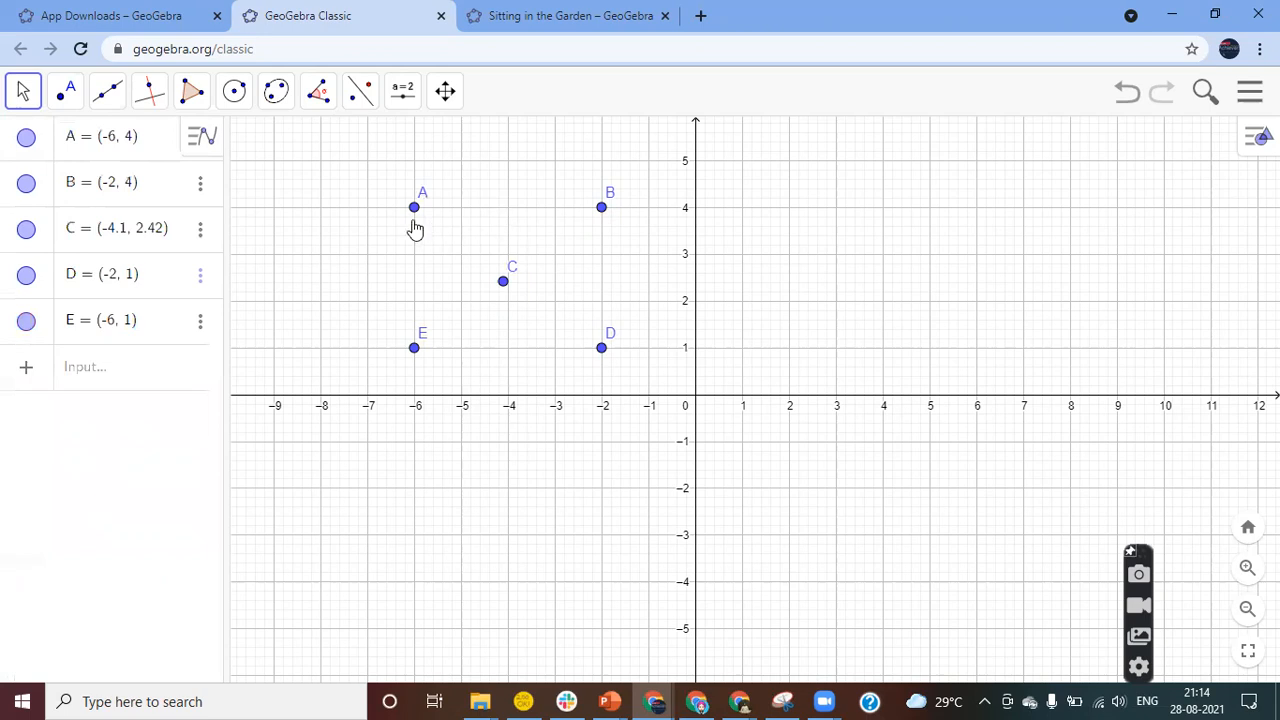
# Delete the leftover points A, B, C, D and E from the construction
pyautogui.rightClick(44, 160)
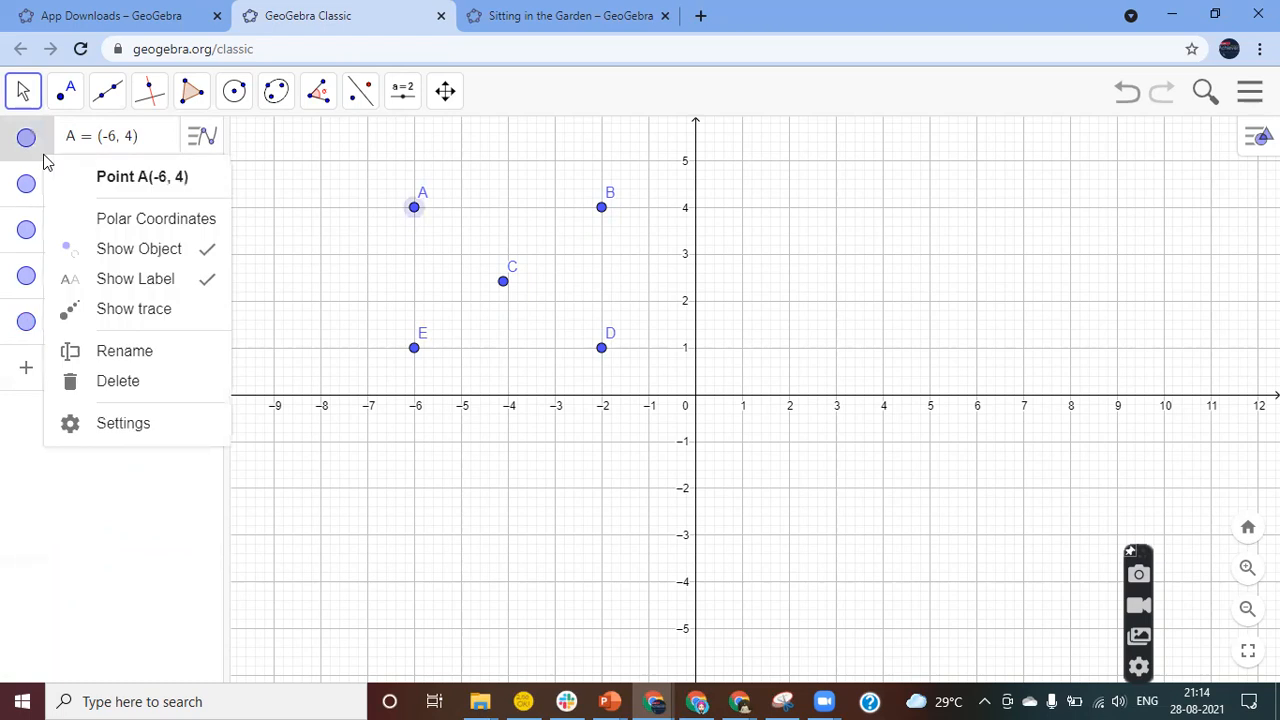
pyautogui.click(119, 385)
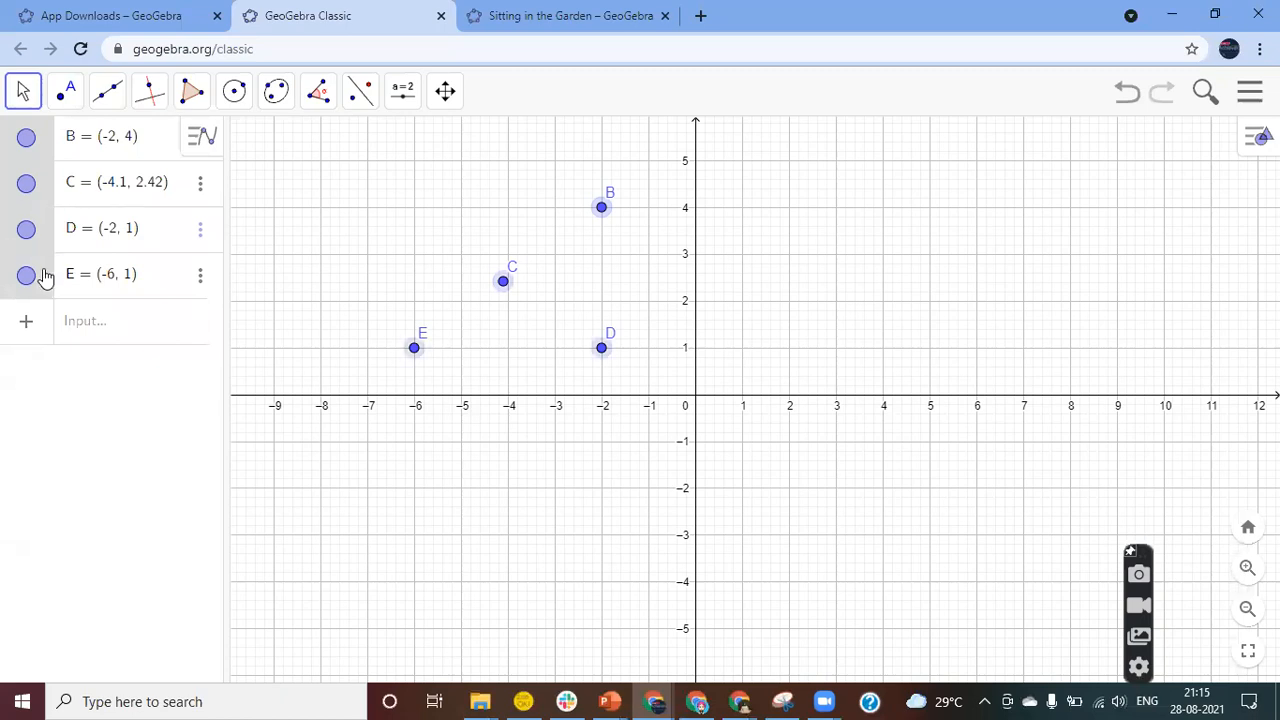
pyautogui.rightClick(37, 211)
pyautogui.click(110, 405)
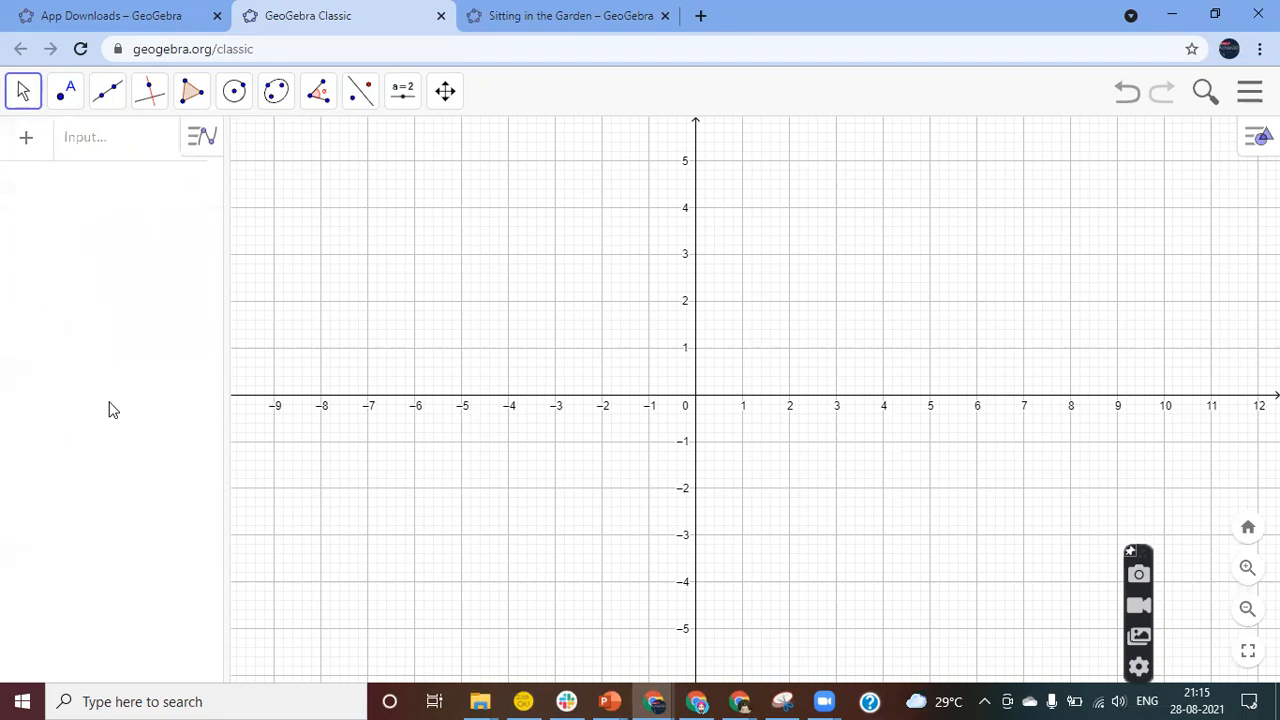
# Use the Point tool to place a point at (2, 2) in the graphics view
pyautogui.click(79, 139)
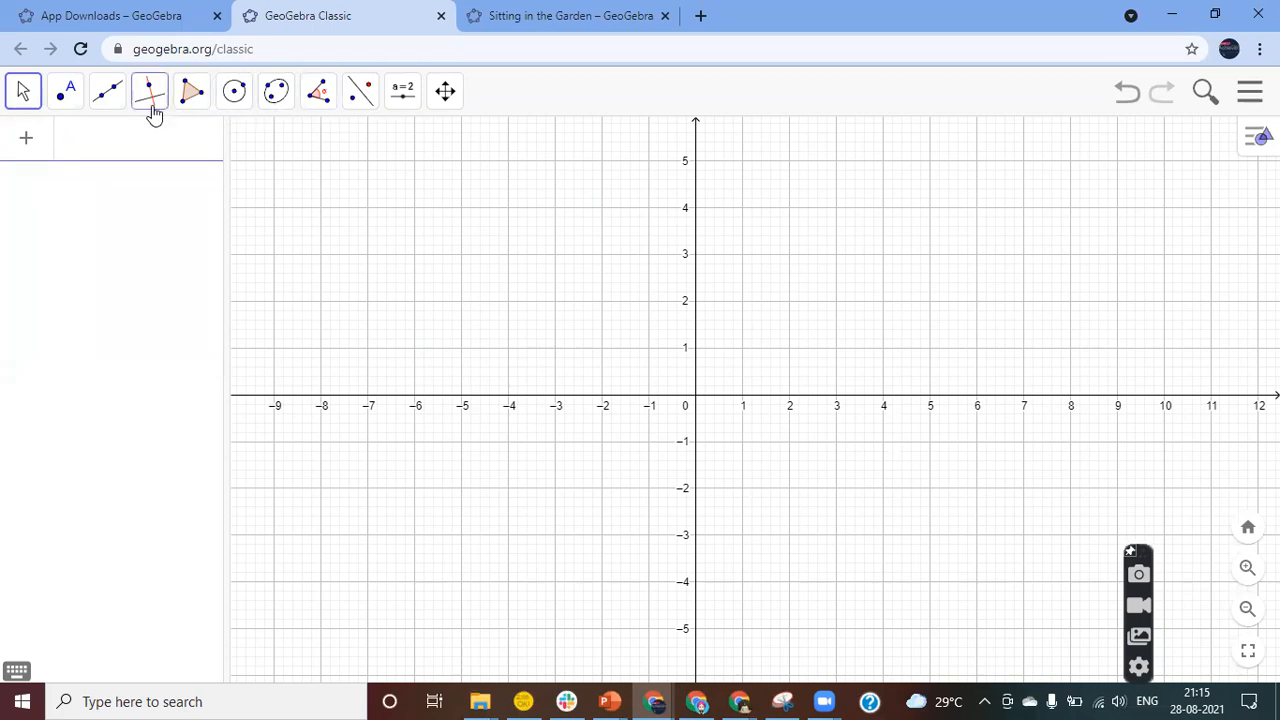
pyautogui.moveTo(731, 350)
pyautogui.mouseDown()
pyautogui.moveTo(632, 338)
pyautogui.moveTo(732, 338)
pyautogui.mouseUp()
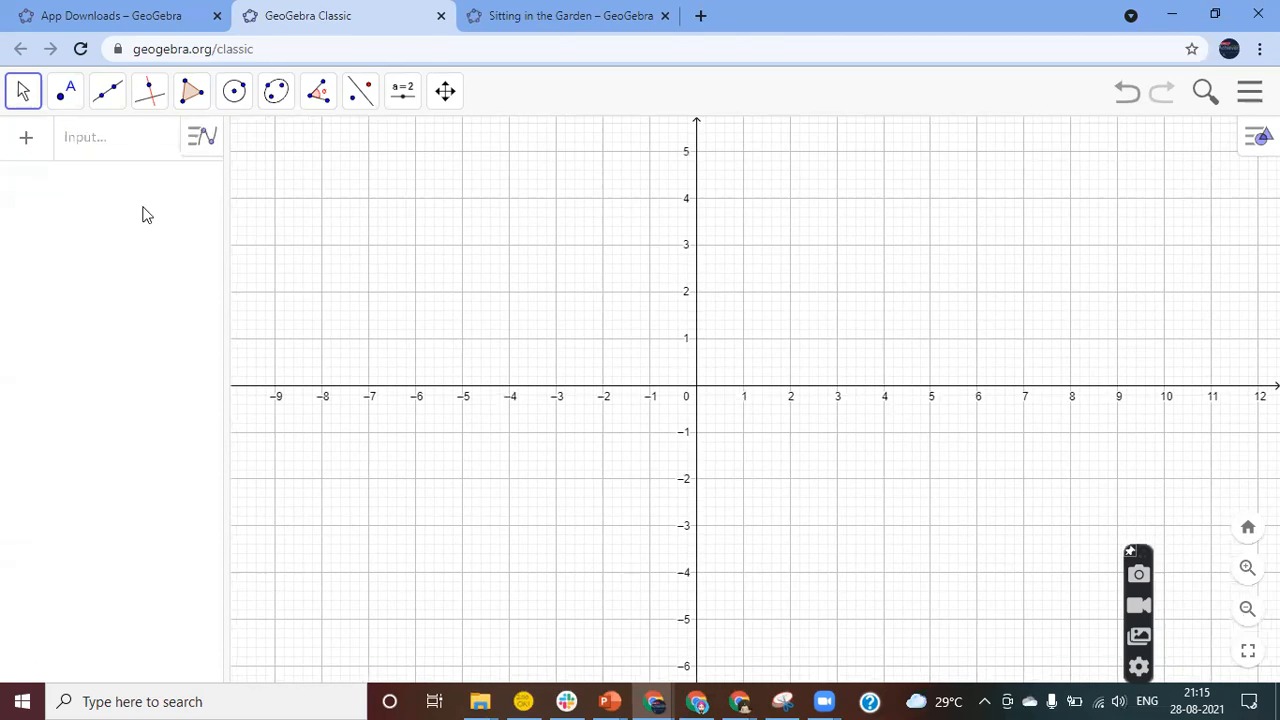
pyautogui.click(89, 161)
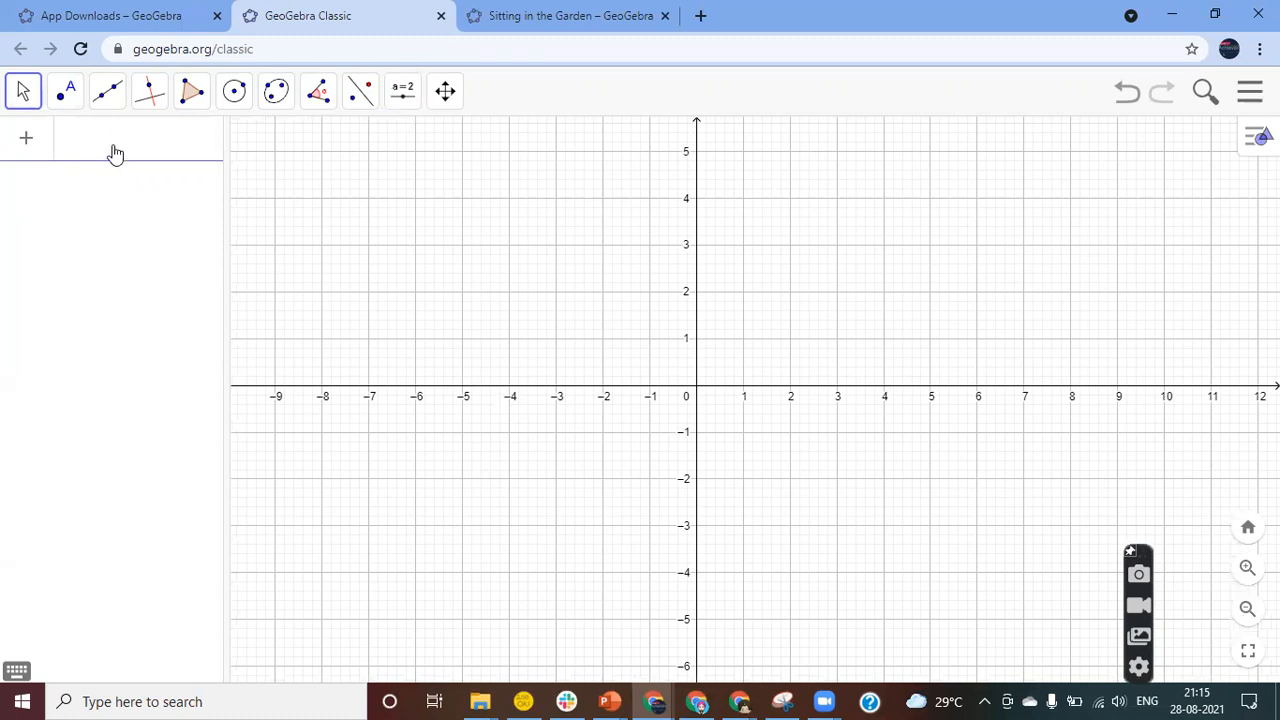
pyautogui.click(65, 91)
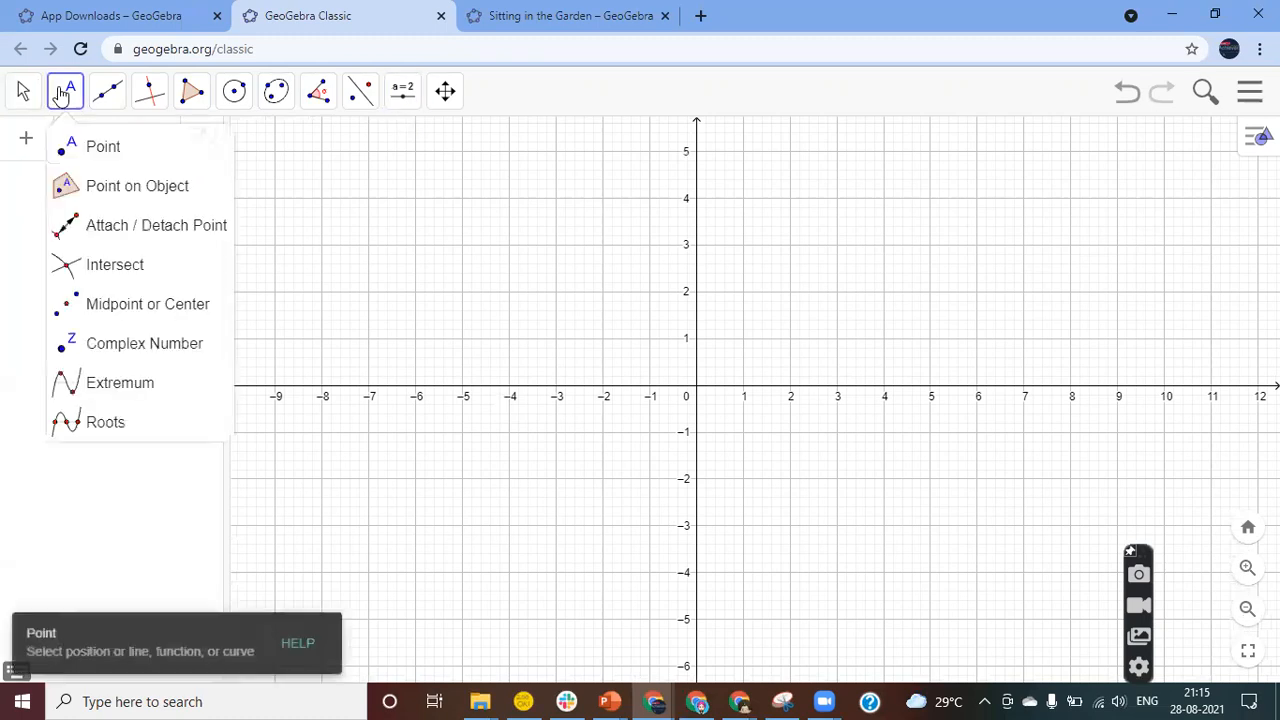
pyautogui.click(104, 148)
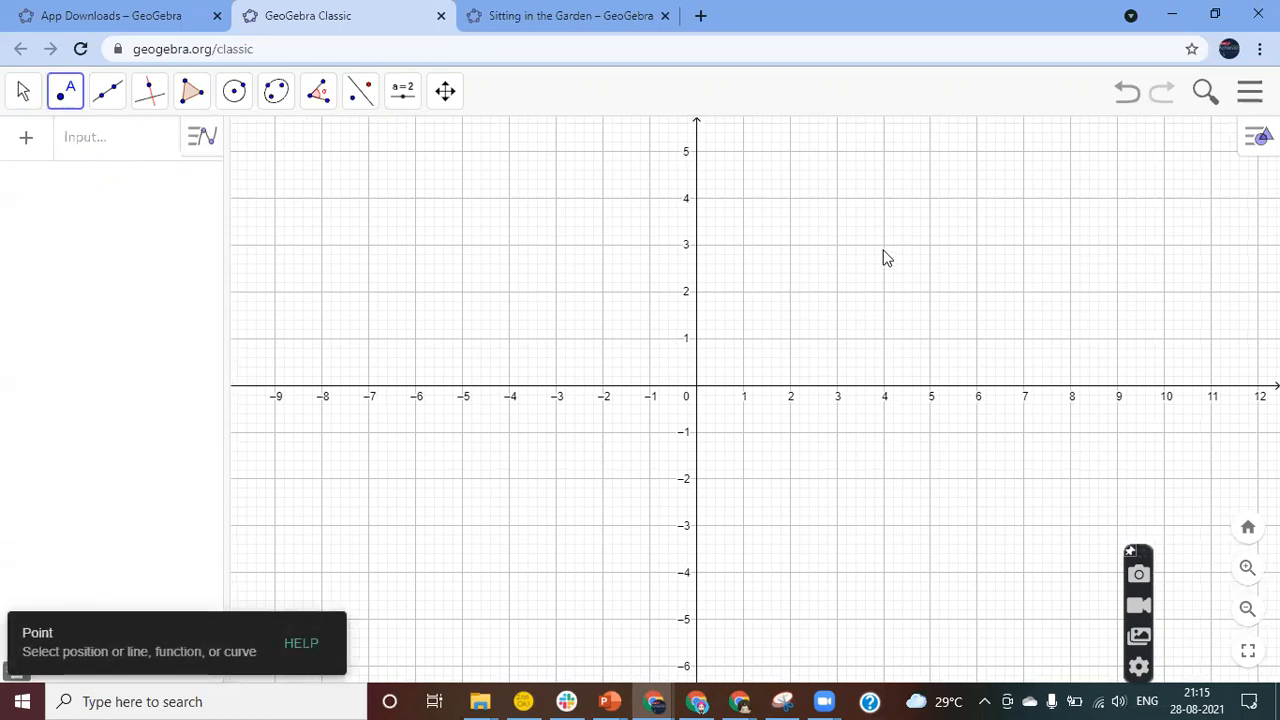
pyautogui.click(790, 295)
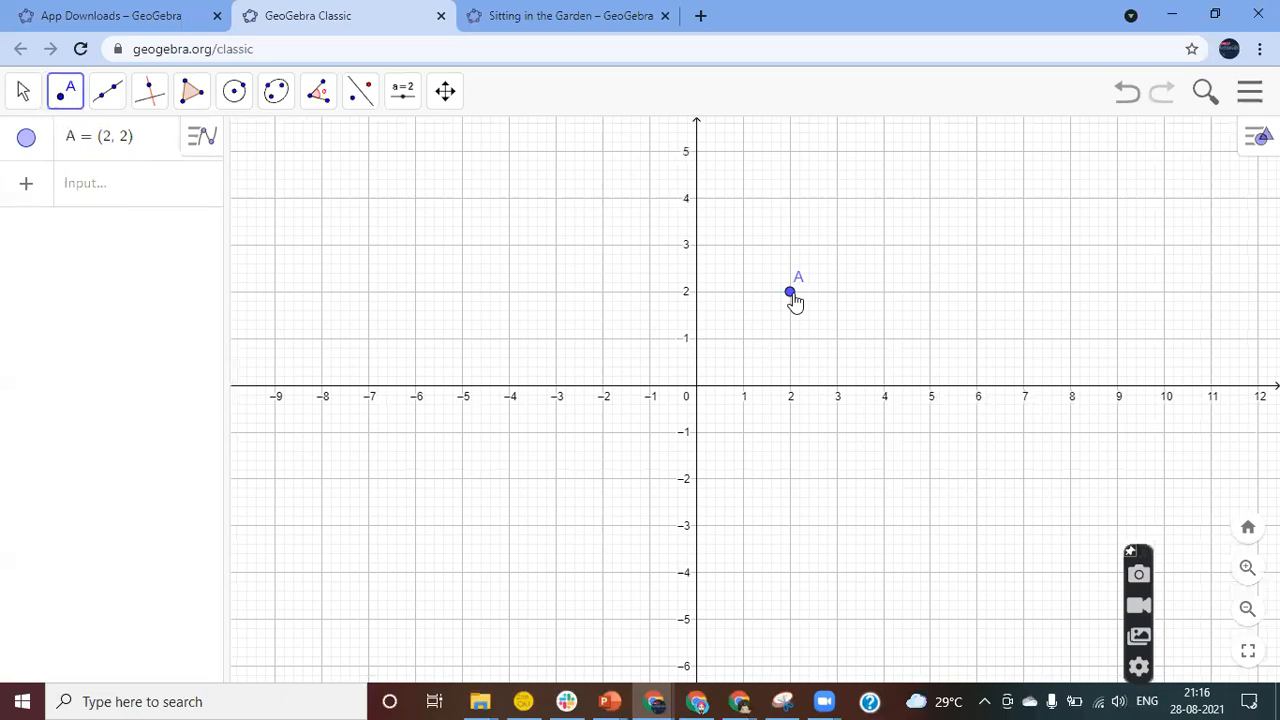
# Graph the parabola (x - 2)^2 + 2 by entering its expression in the Algebra view
pyautogui.click(102, 189)
pyautogui.write('(x-2')
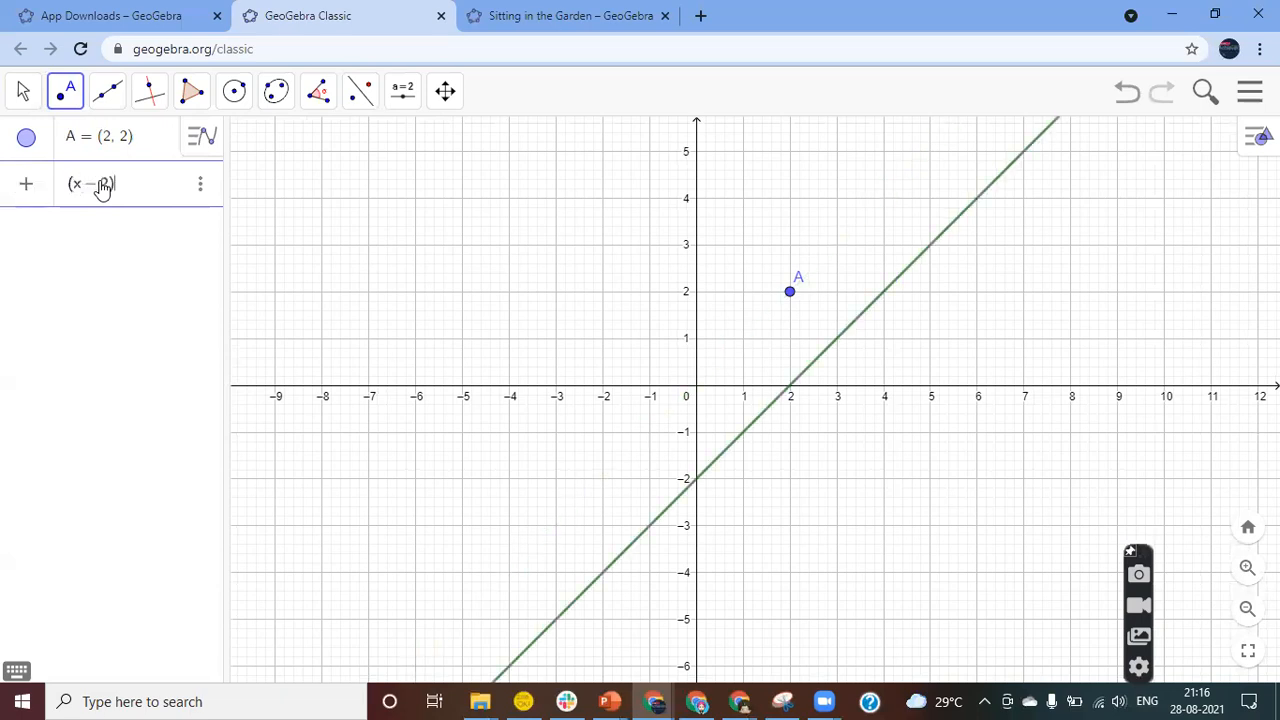
pyautogui.write('2')
pyautogui.press('Right')
pyautogui.write('+2')
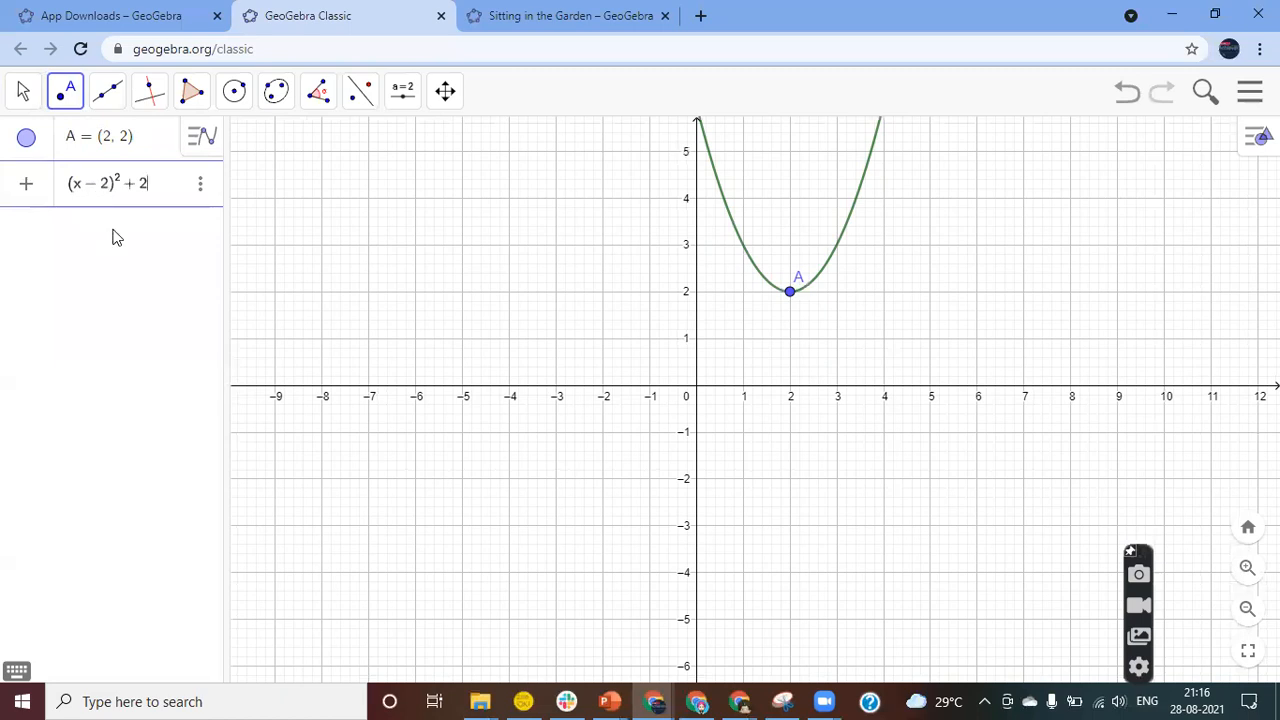
pyautogui.press('Return')
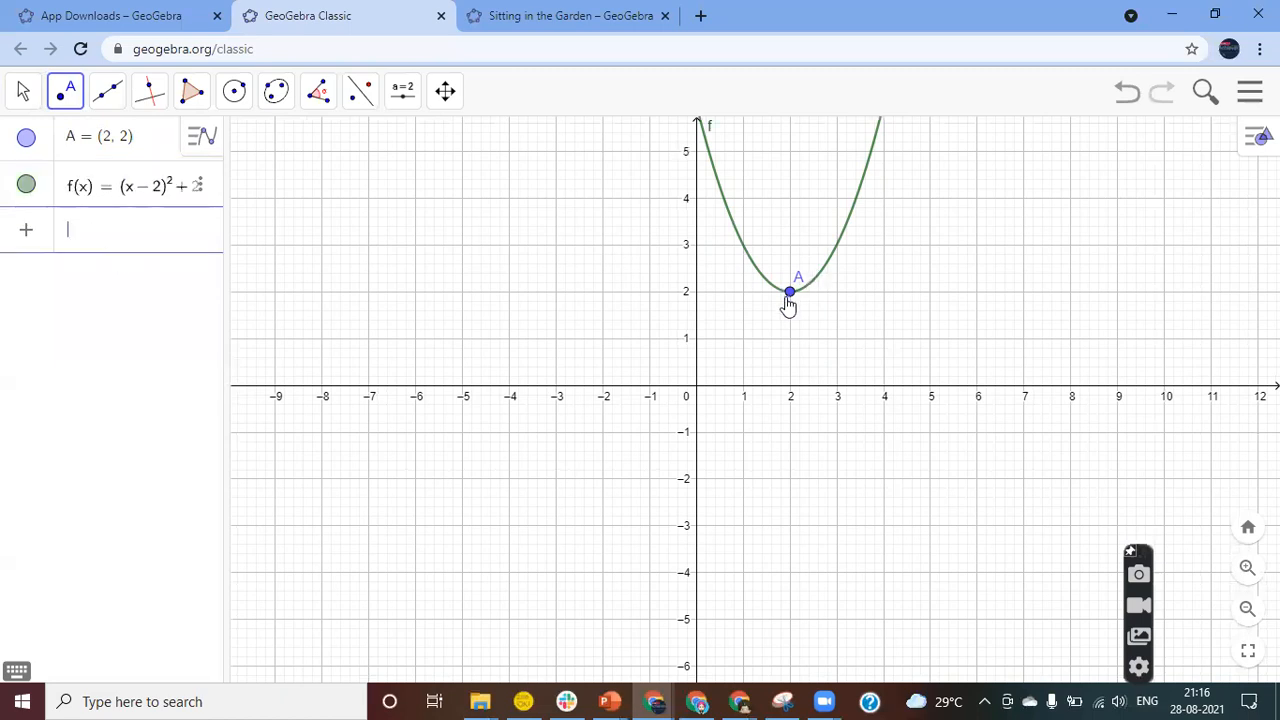
pyautogui.moveTo(791, 301)
pyautogui.mouseDown()
pyautogui.moveTo(792, 354)
pyautogui.moveTo(795, 272)
pyautogui.moveTo(795, 311)
pyautogui.moveTo(795, 300)
pyautogui.mouseUp()
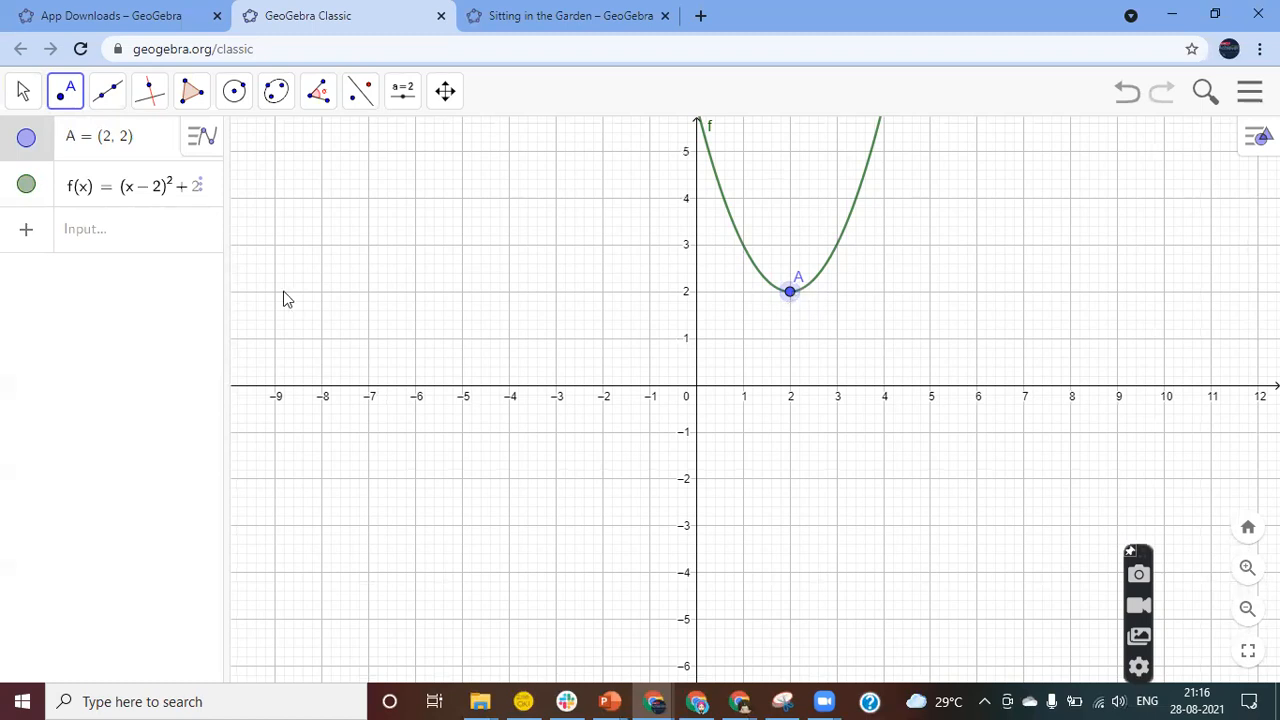
# Widen the Algebra view to fit the whole function definition and hide the graph of f
pyautogui.moveTo(225, 286); pyautogui.dragTo(358, 286)
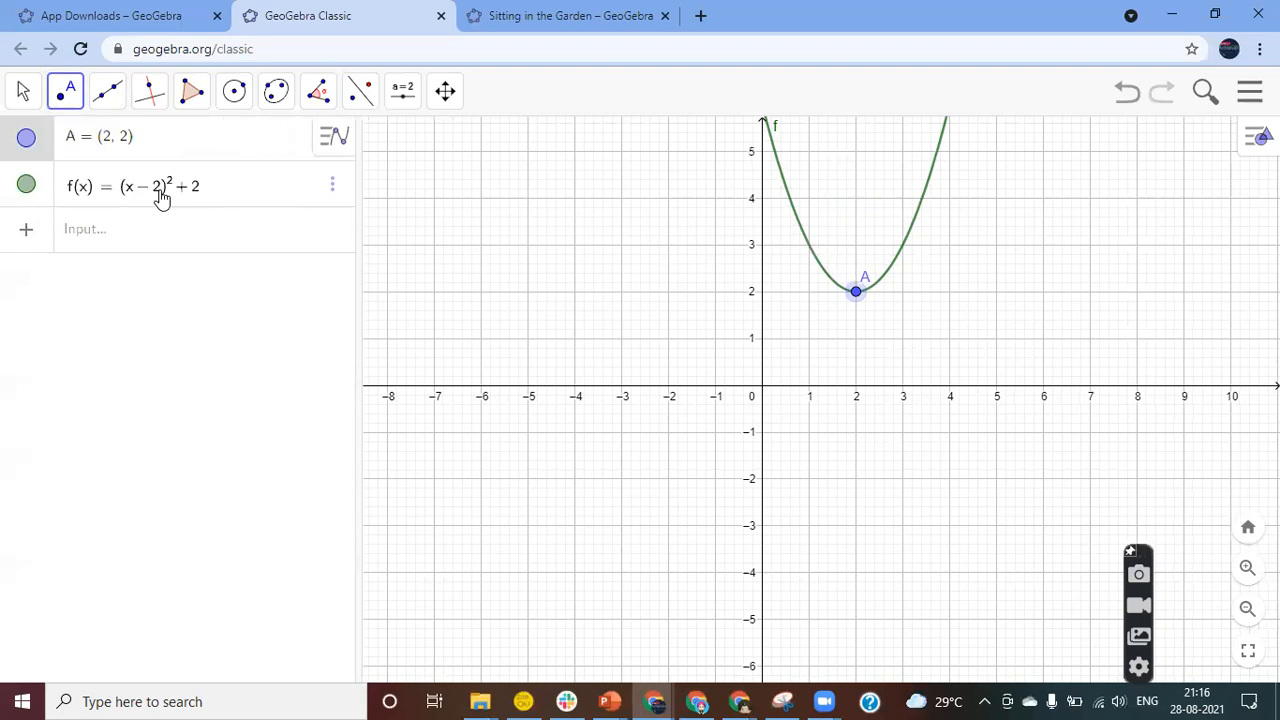
pyautogui.click(130, 232)
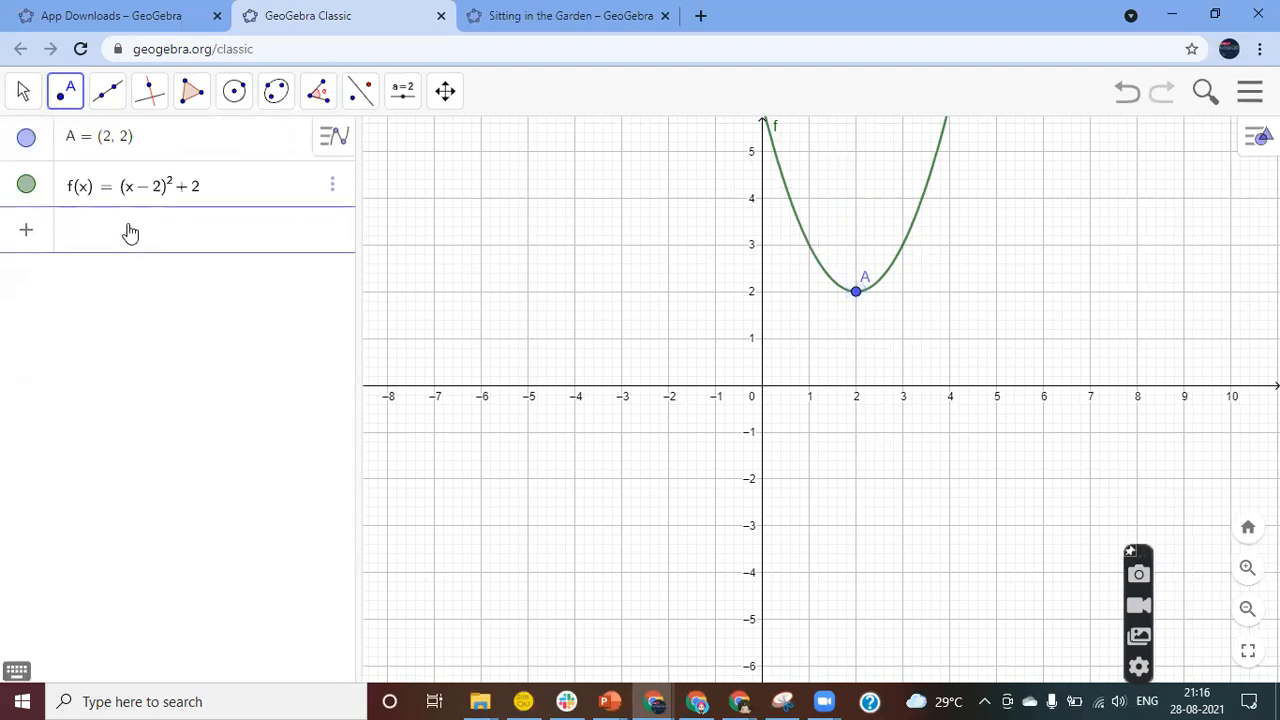
pyautogui.click(26, 187)
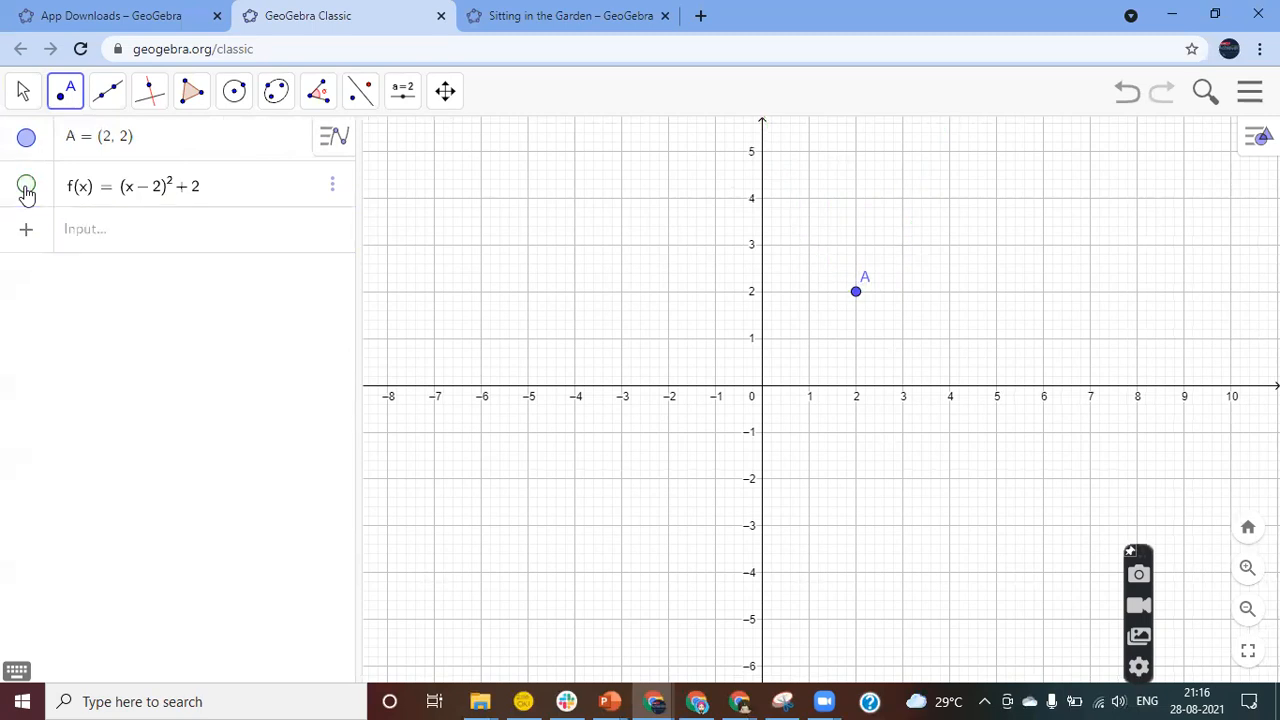
pyautogui.click(26, 187)
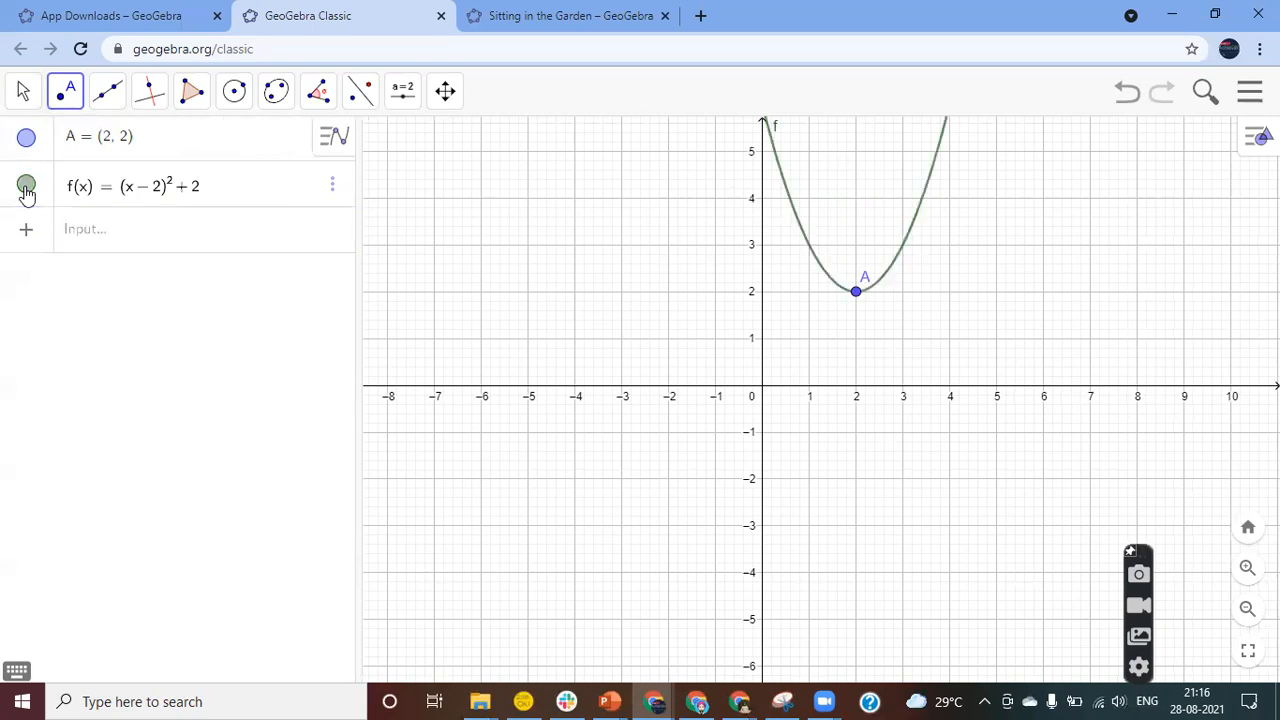
pyautogui.click(26, 190)
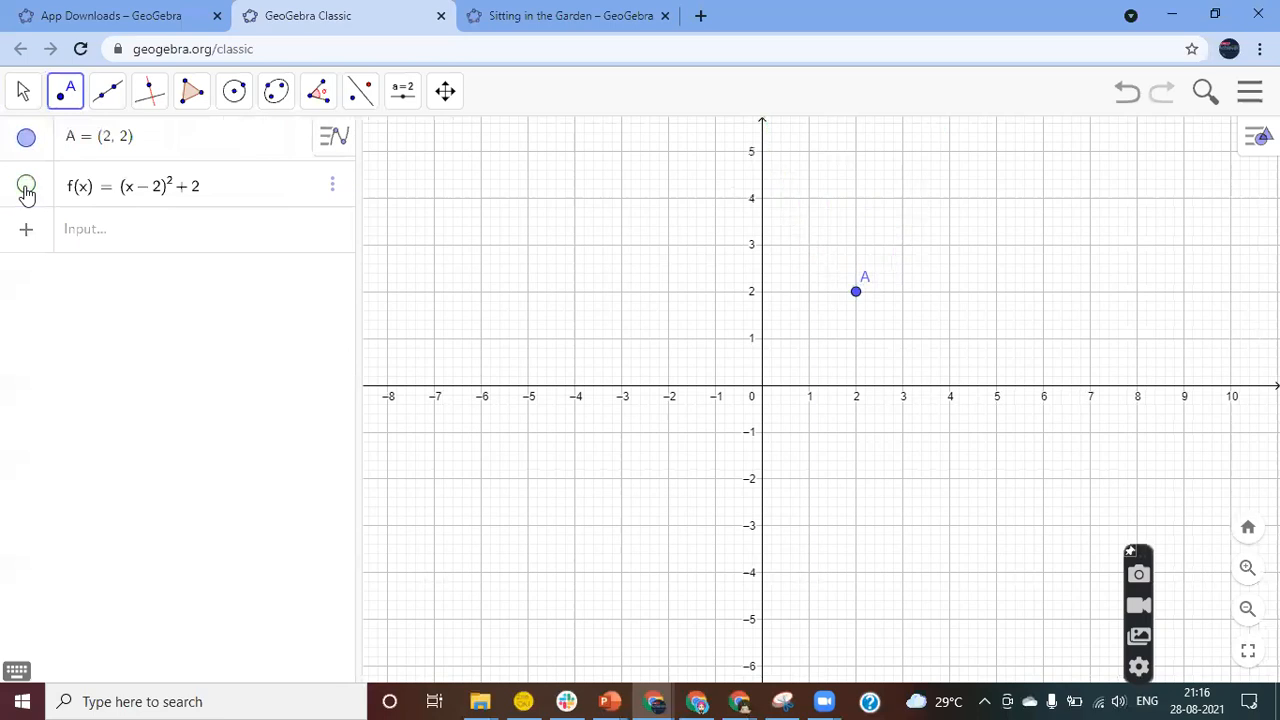
# Graph a parabola with its vertex tied to point A by entering (x - x(A))^2 + y(A)
pyautogui.click(102, 232)
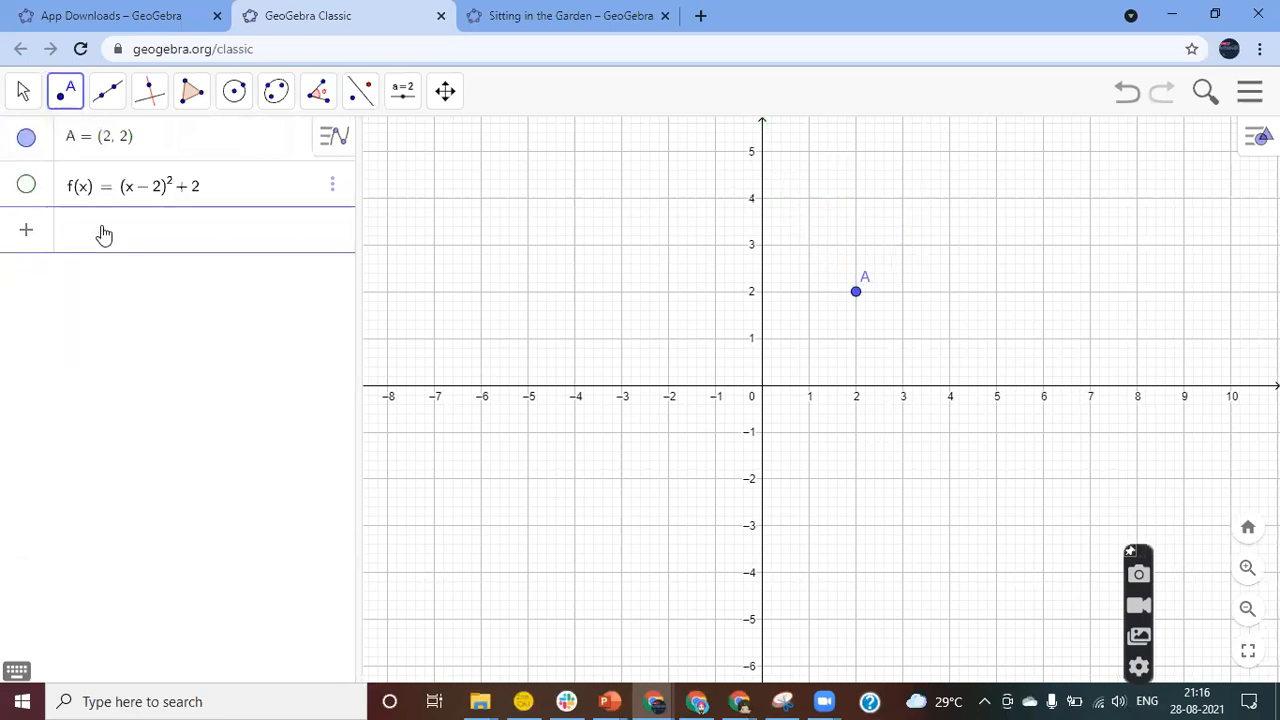
pyautogui.write('(x-')
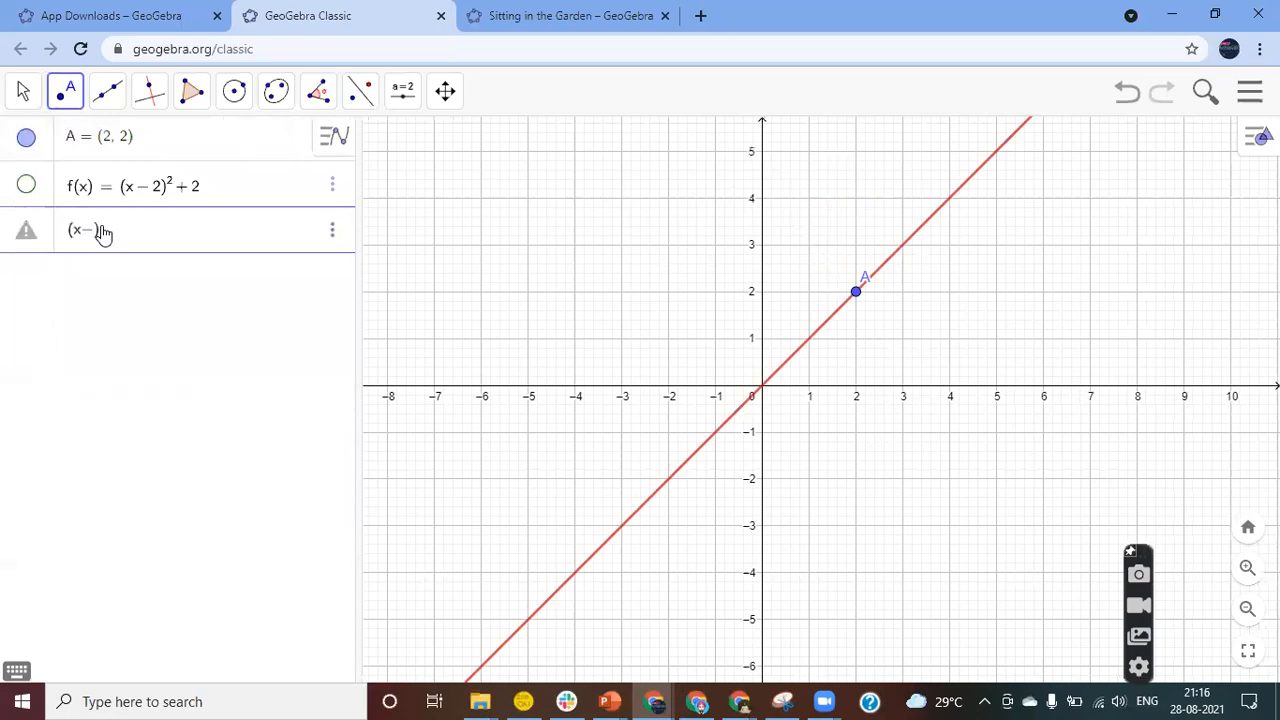
pyautogui.write('f(')
pyautogui.write('A')
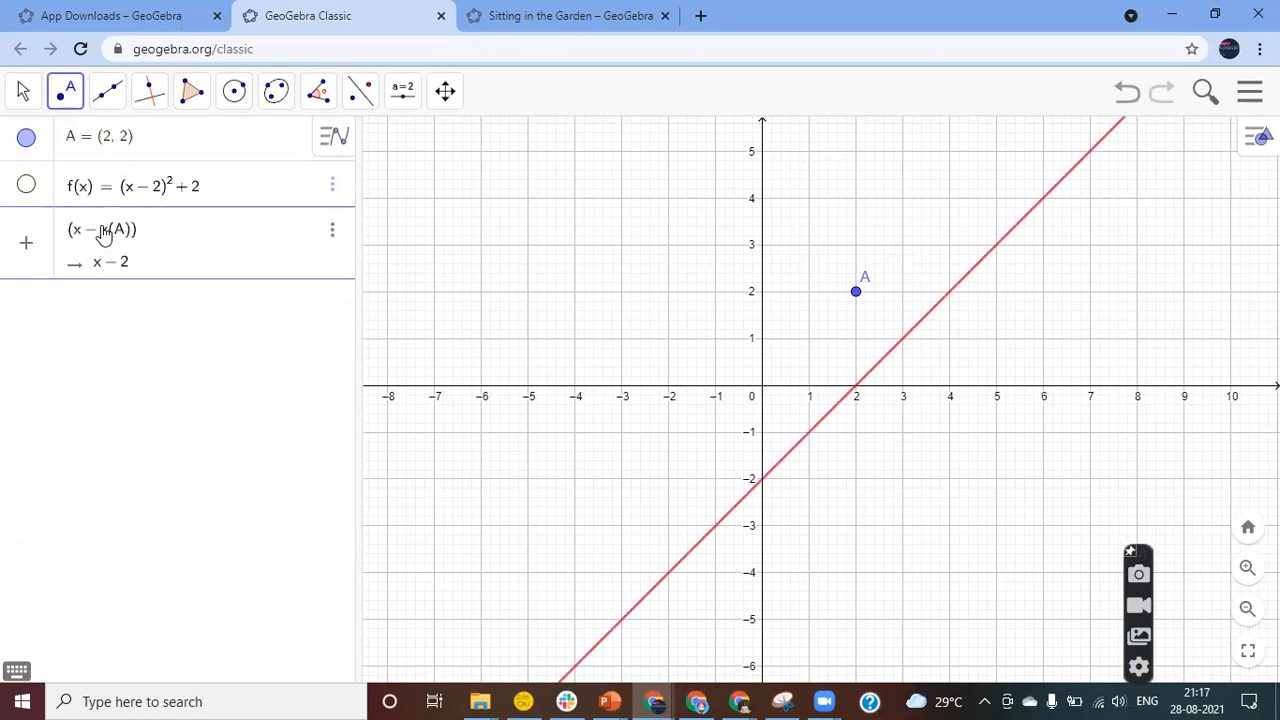
pyautogui.write('^2')
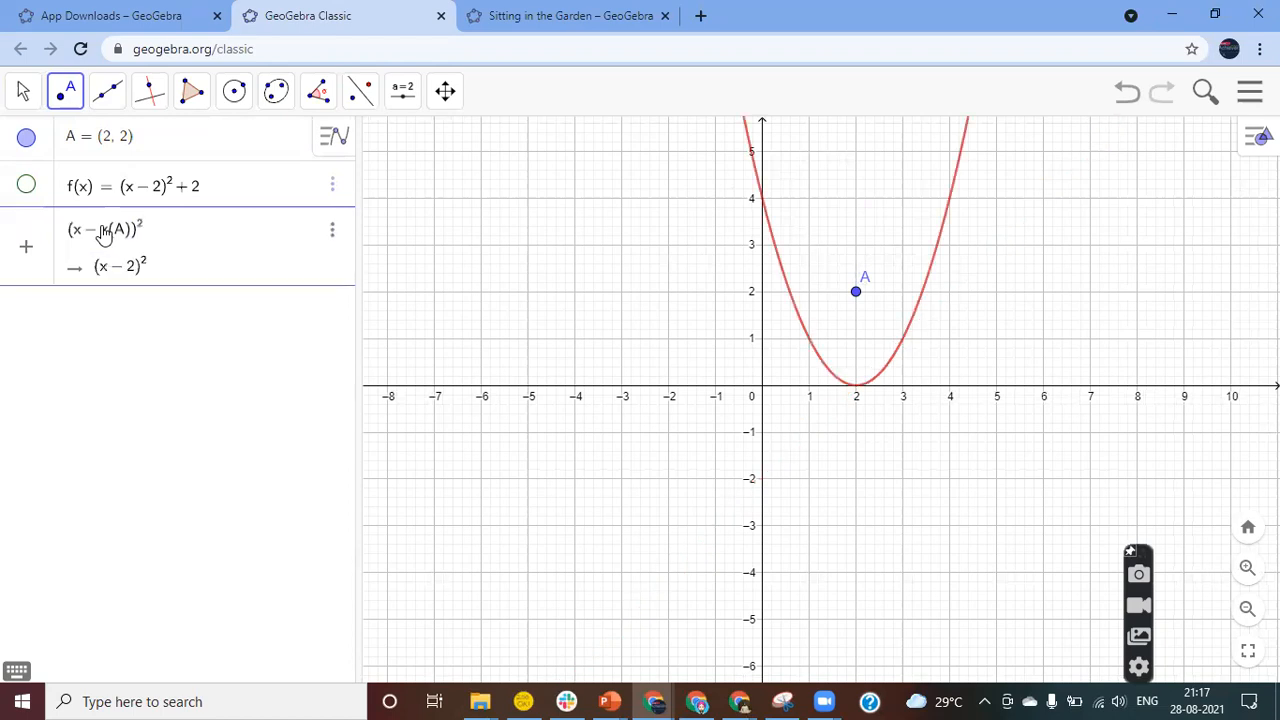
pyautogui.press('Right')
pyautogui.write('+ y(A)')
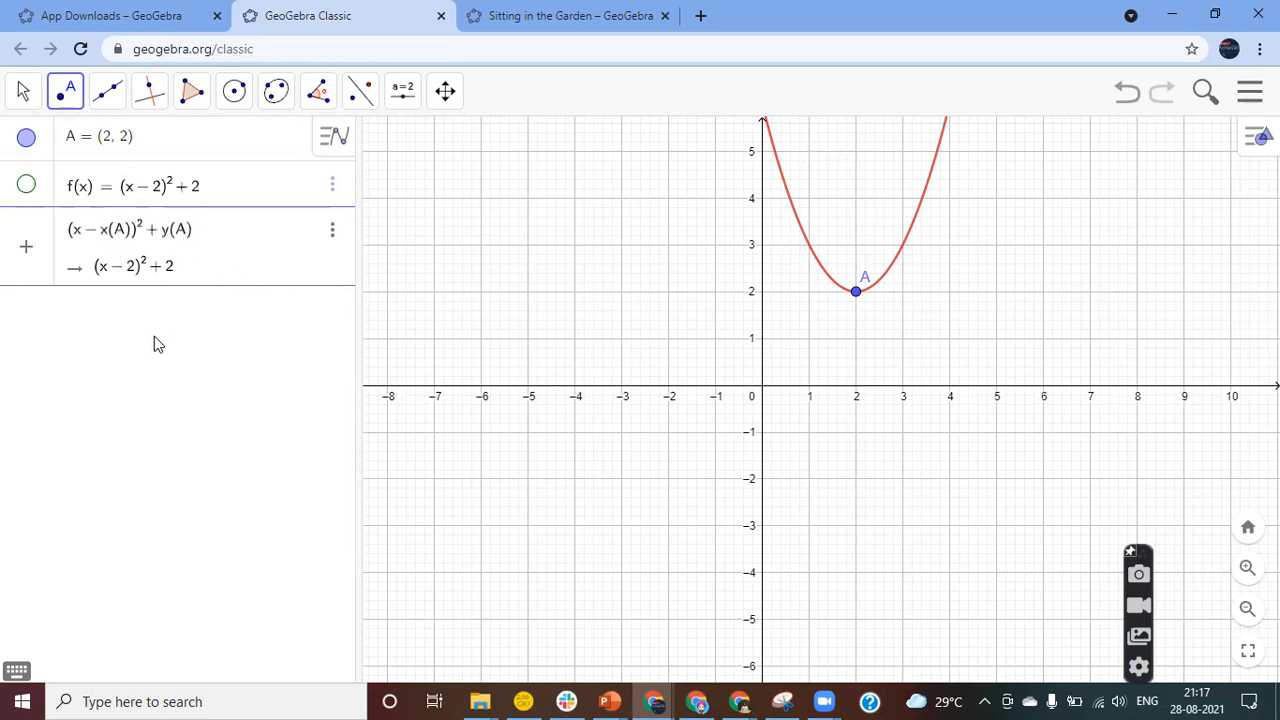
pyautogui.press('Return')
# Move point A to (1, 3), then show the fixed parabola f for comparison and hide it again
pyautogui.moveTo(857, 296); pyautogui.dragTo(809, 254)
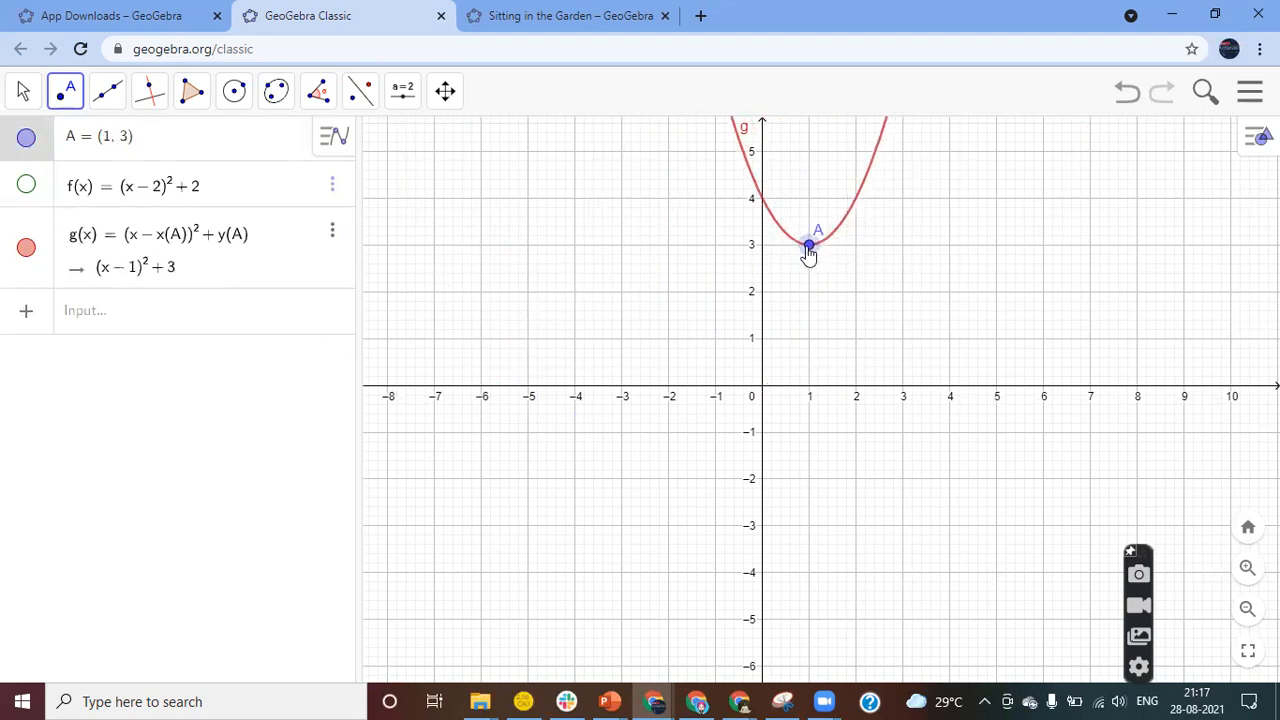
pyautogui.click(26, 187)
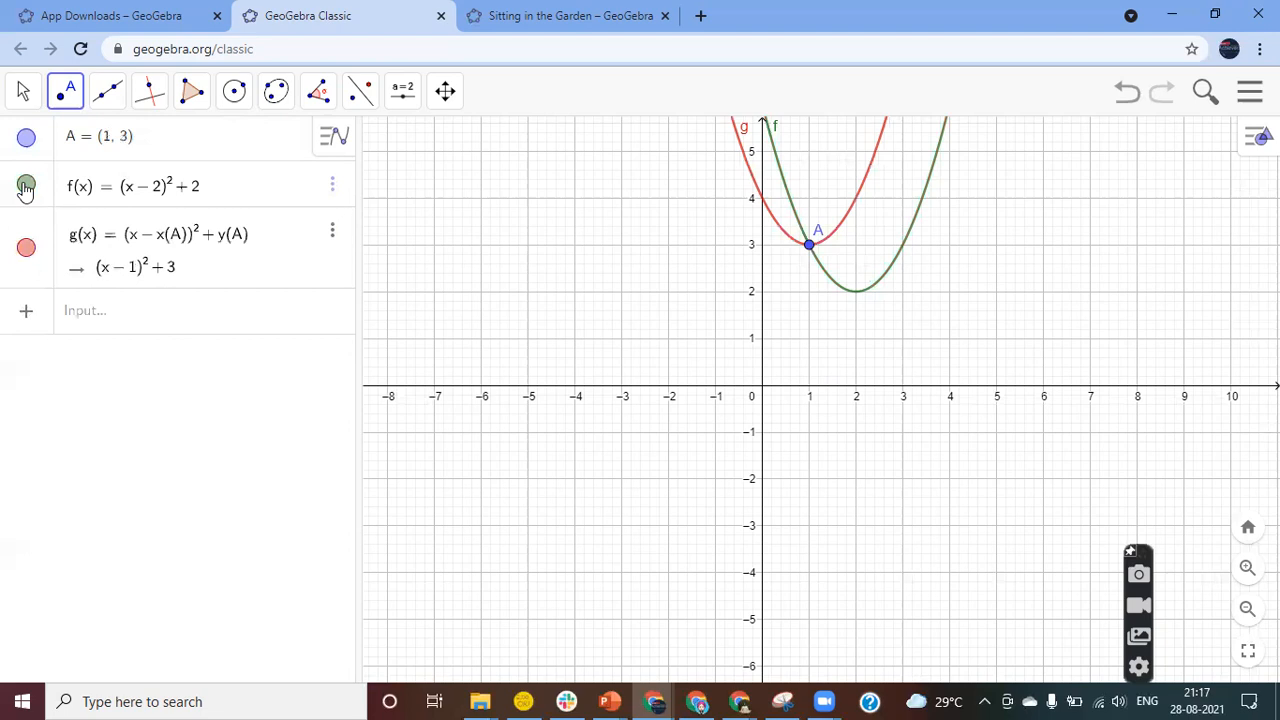
pyautogui.click(26, 187)
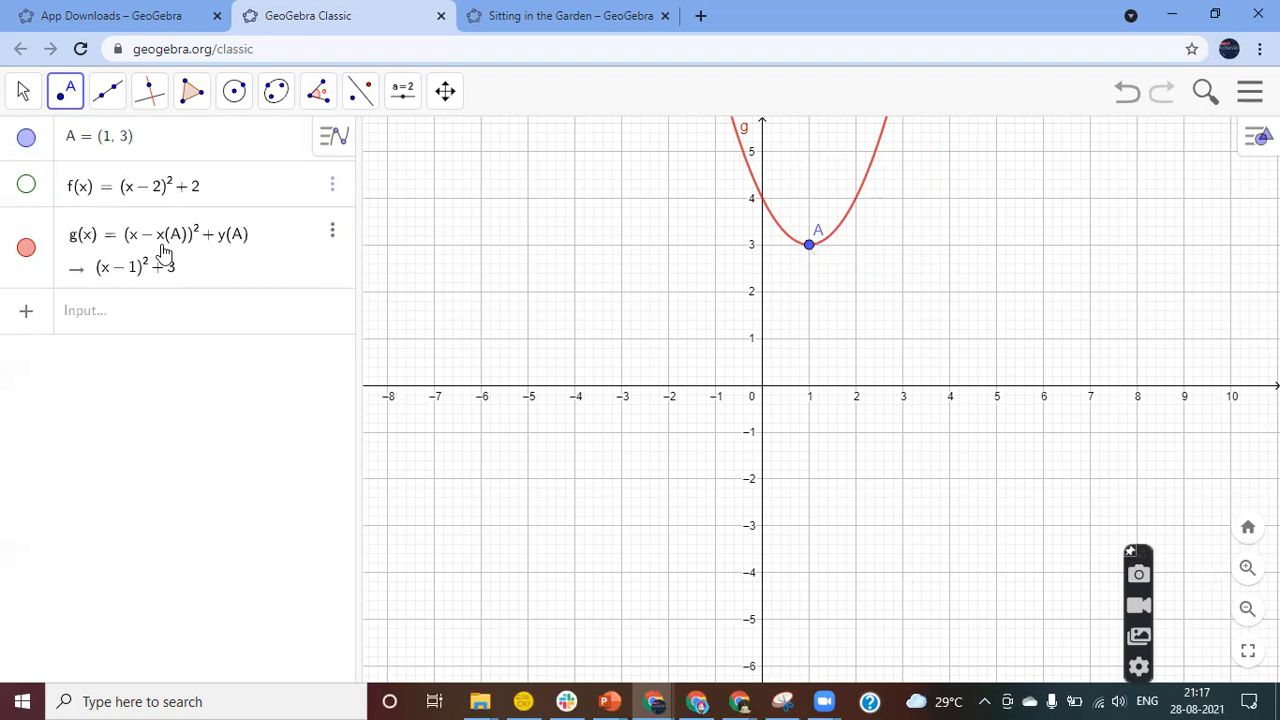
# Create two sliders by defining h = 3 and k = 4
pyautogui.click(151, 329)
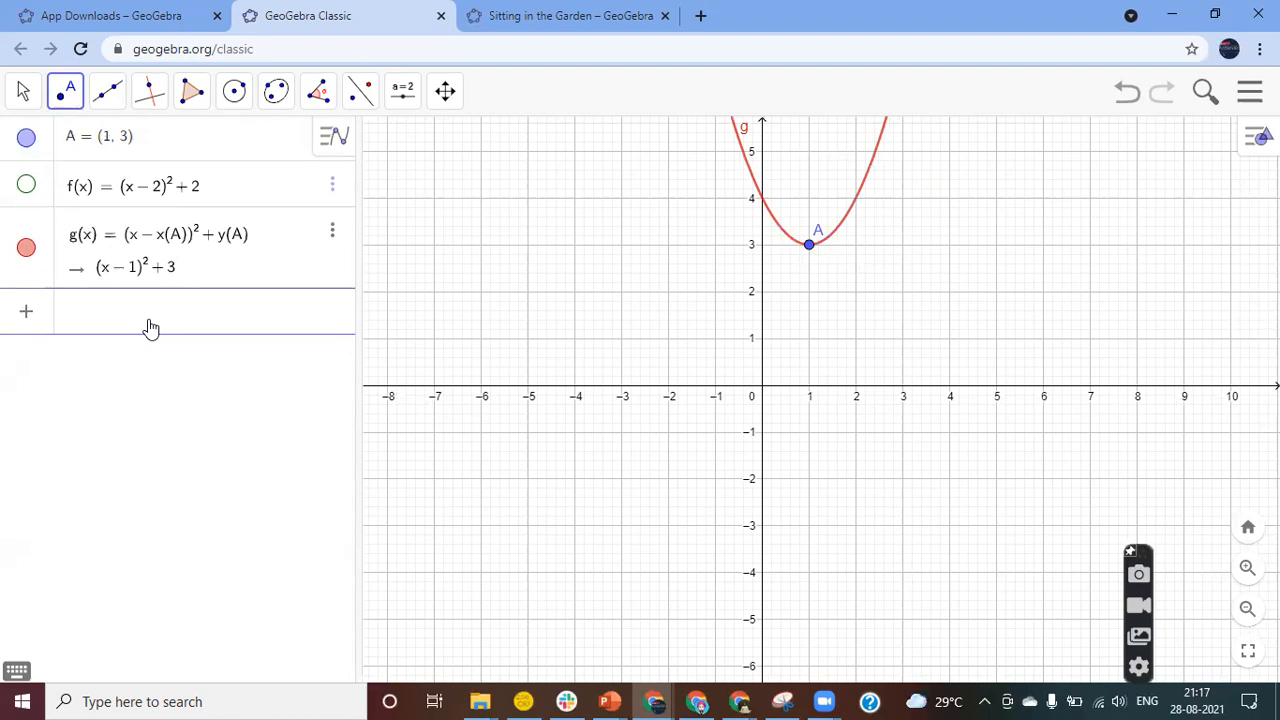
pyautogui.write('h = 3')
pyautogui.press('Return')
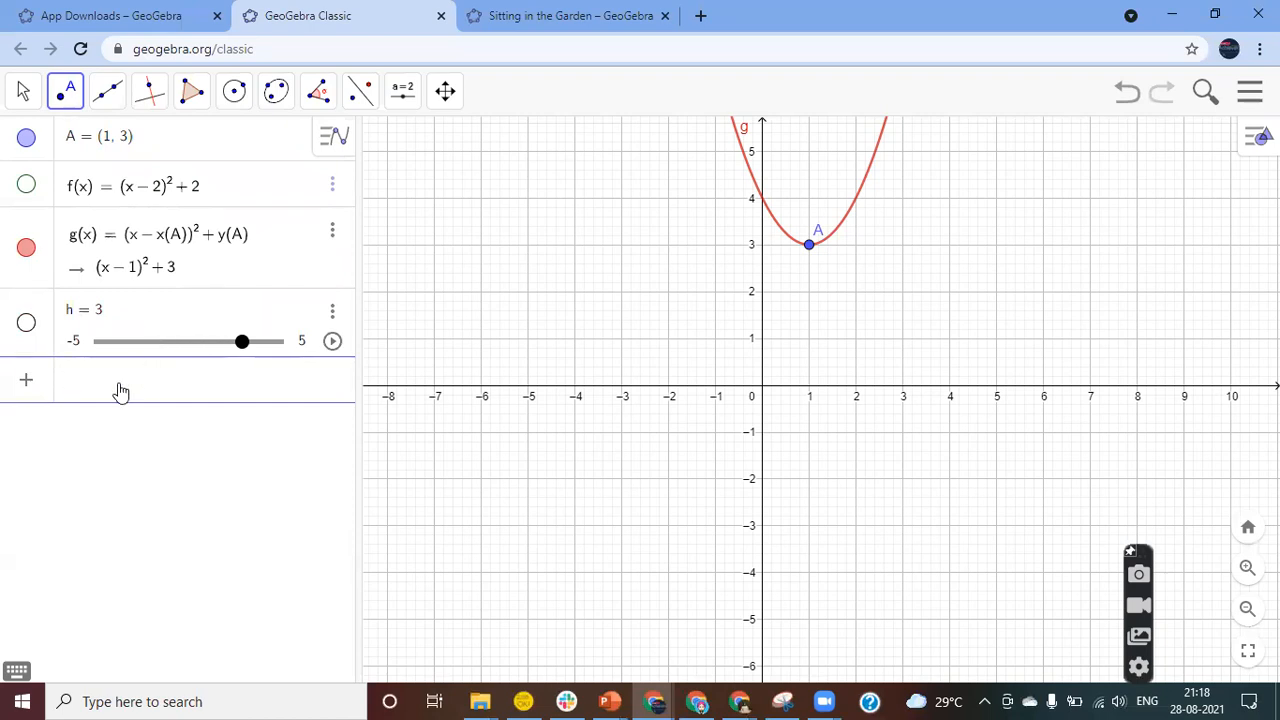
pyautogui.write('k = 4')
pyautogui.press('Return')
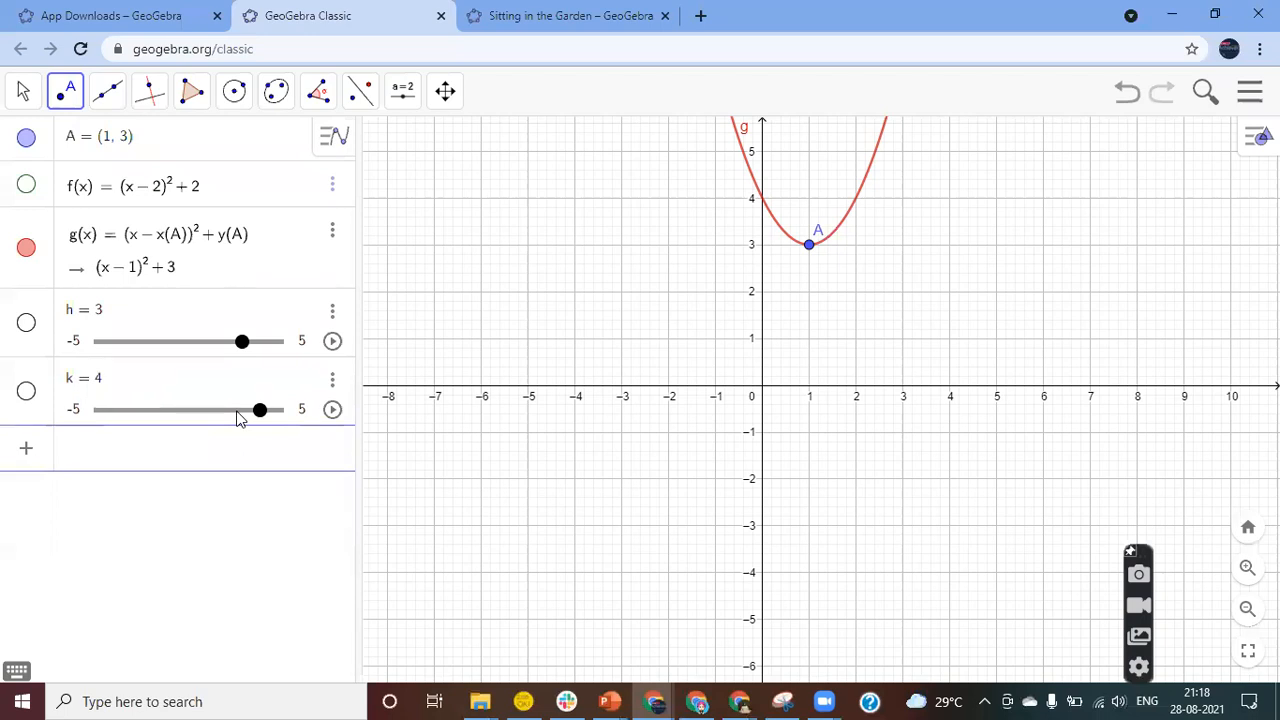
# Graph a parabola controlled by the two sliders by entering (x - h)^2 + k
pyautogui.write('(x')
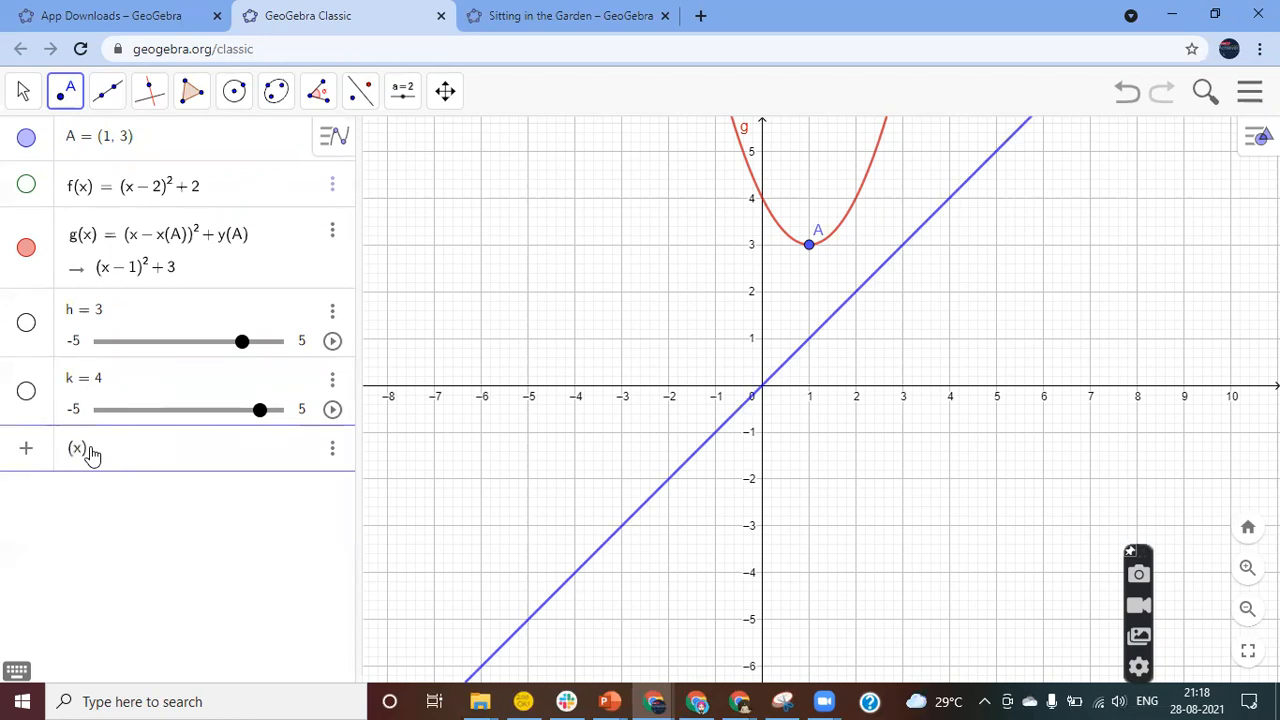
pyautogui.write('-h')
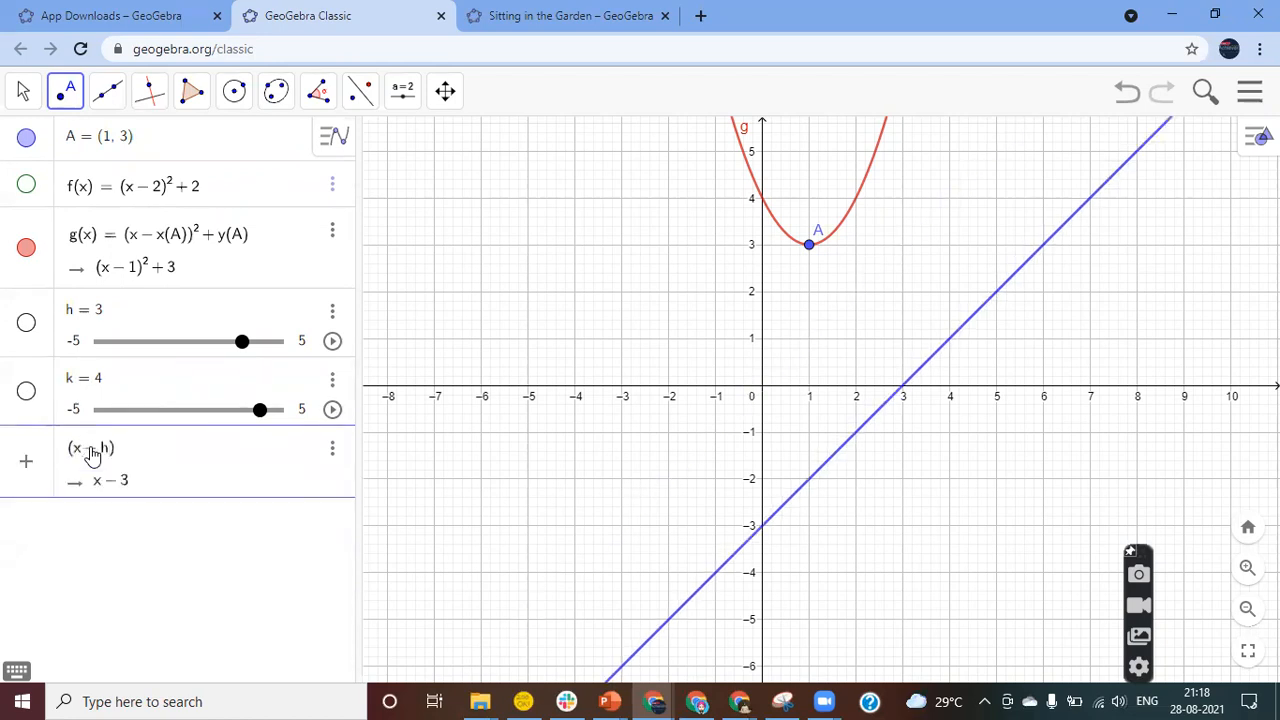
pyautogui.write('&2')
pyautogui.press('BackSpace')
pyautogui.press('BackSpace')
pyautogui.write('^2')
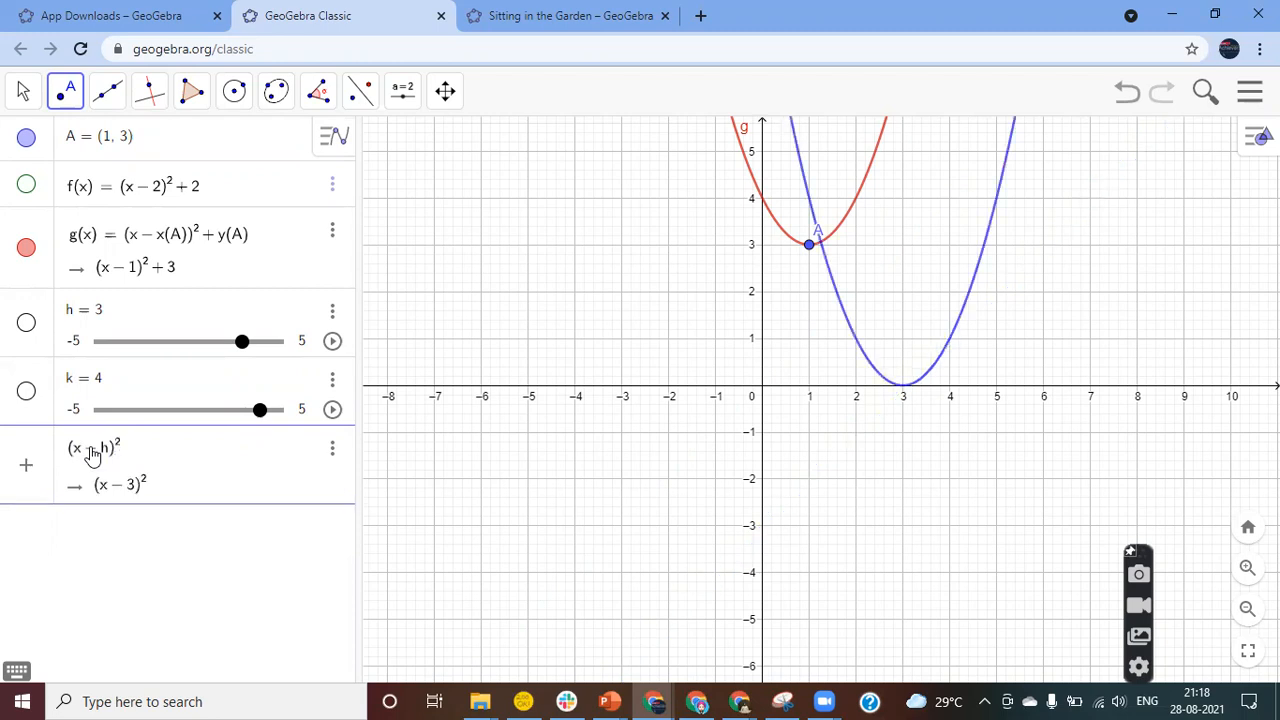
pyautogui.press('Right')
pyautogui.write('+k')
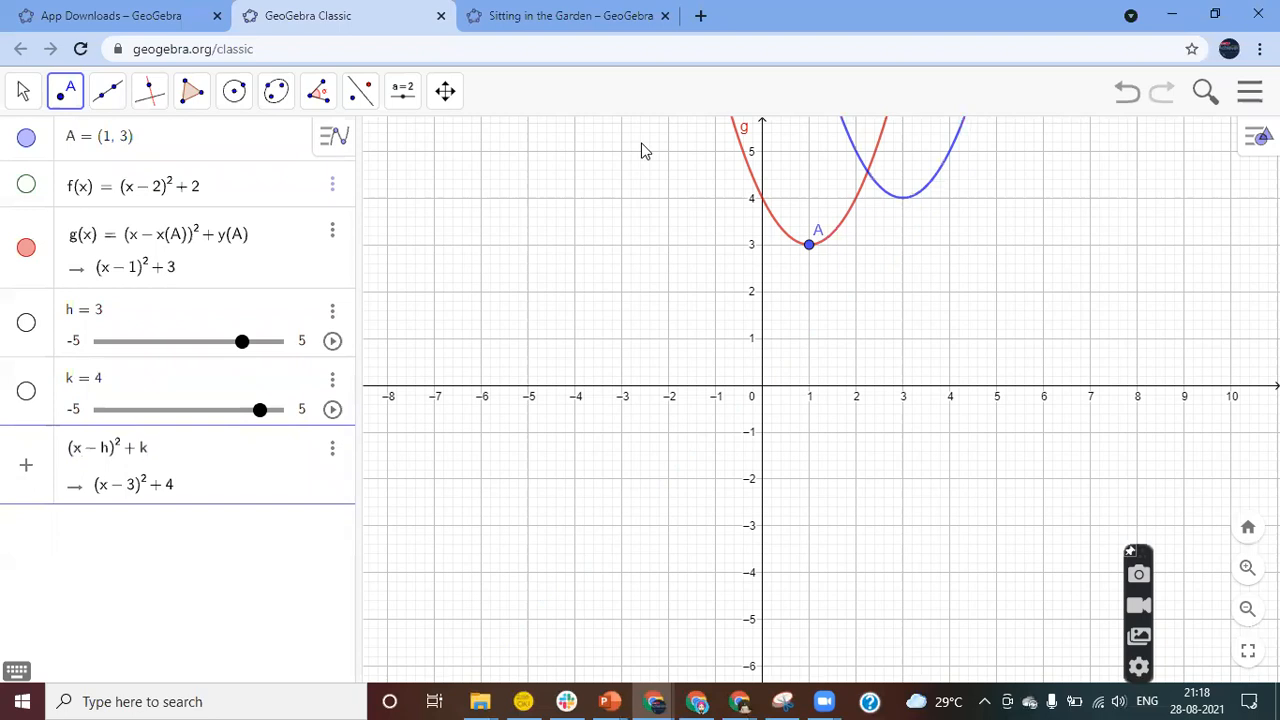
pyautogui.press('Return')
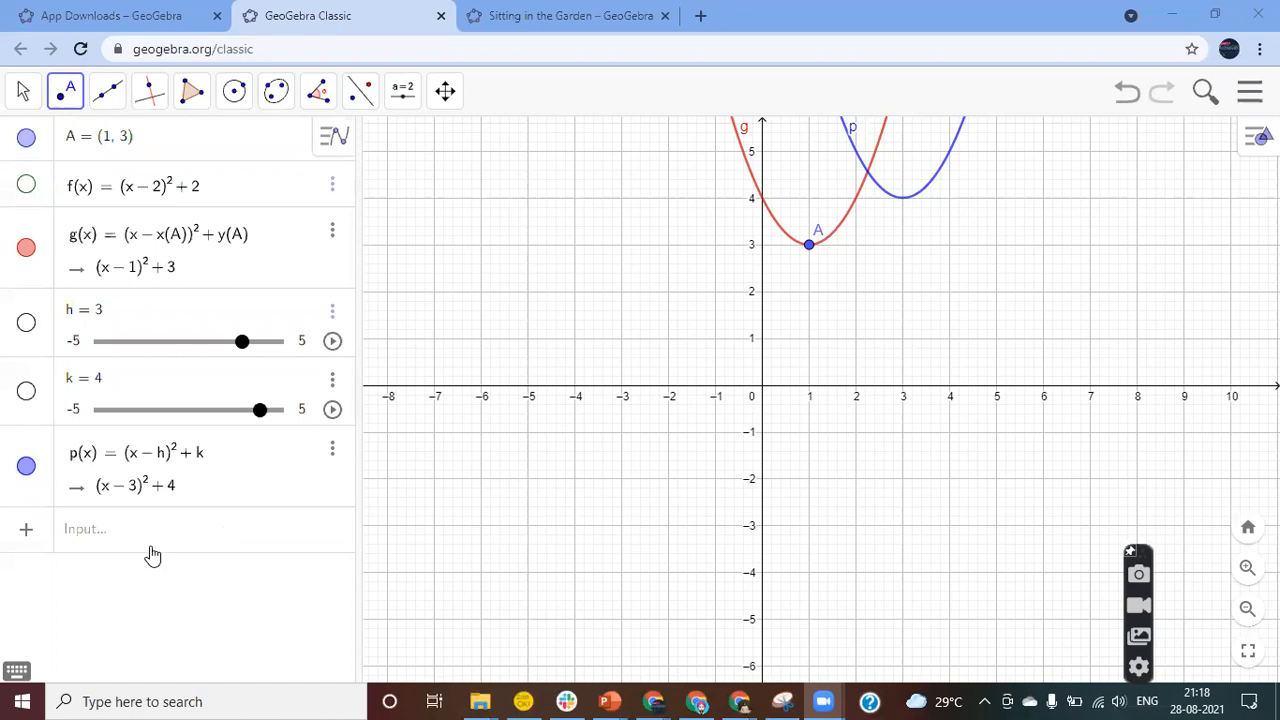
# Open GeoGebra's on-screen math keyboard
pyautogui.click(17, 671)
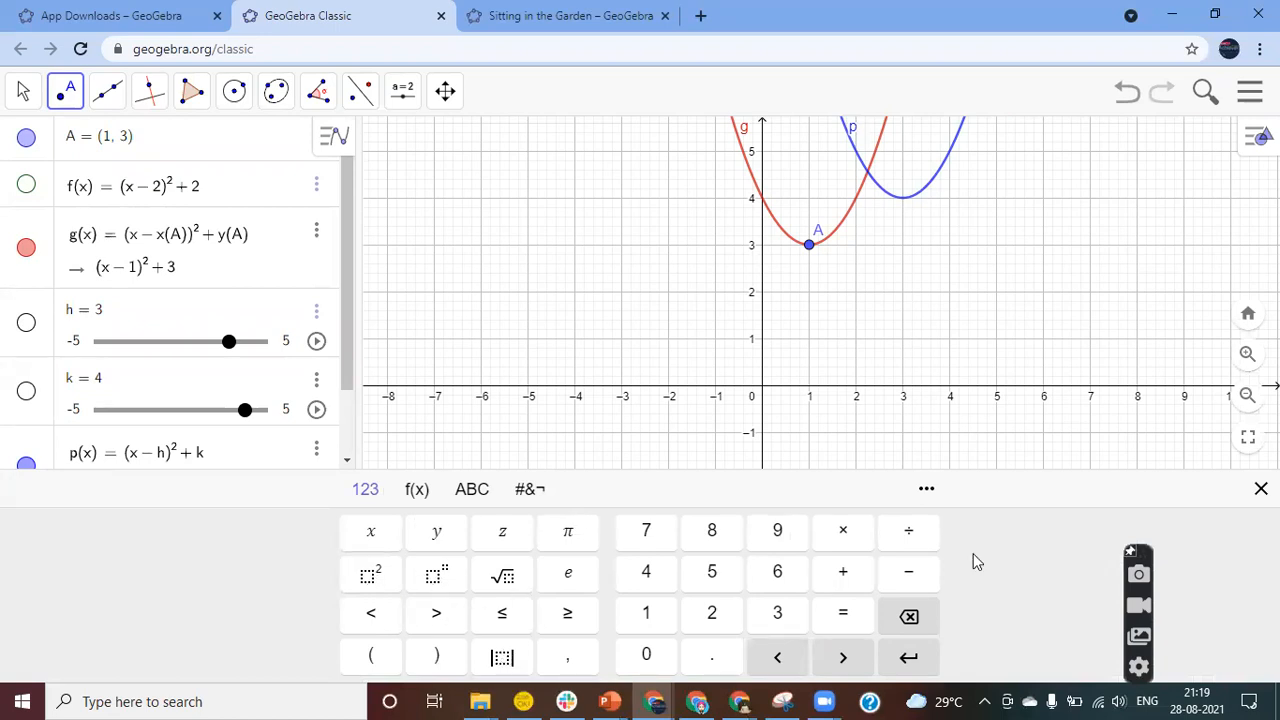
# View the function keys of the on-screen math keyboard and close the keyboard
pyautogui.click(419, 498)
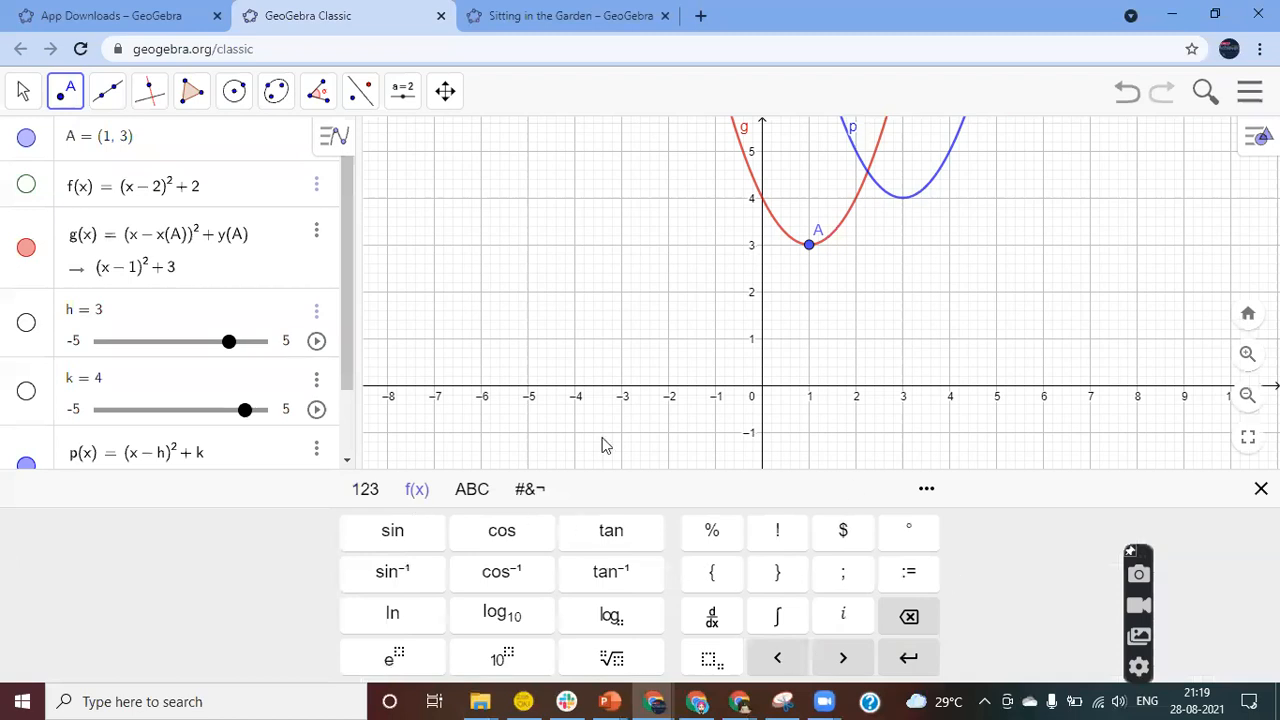
pyautogui.click(1261, 488)
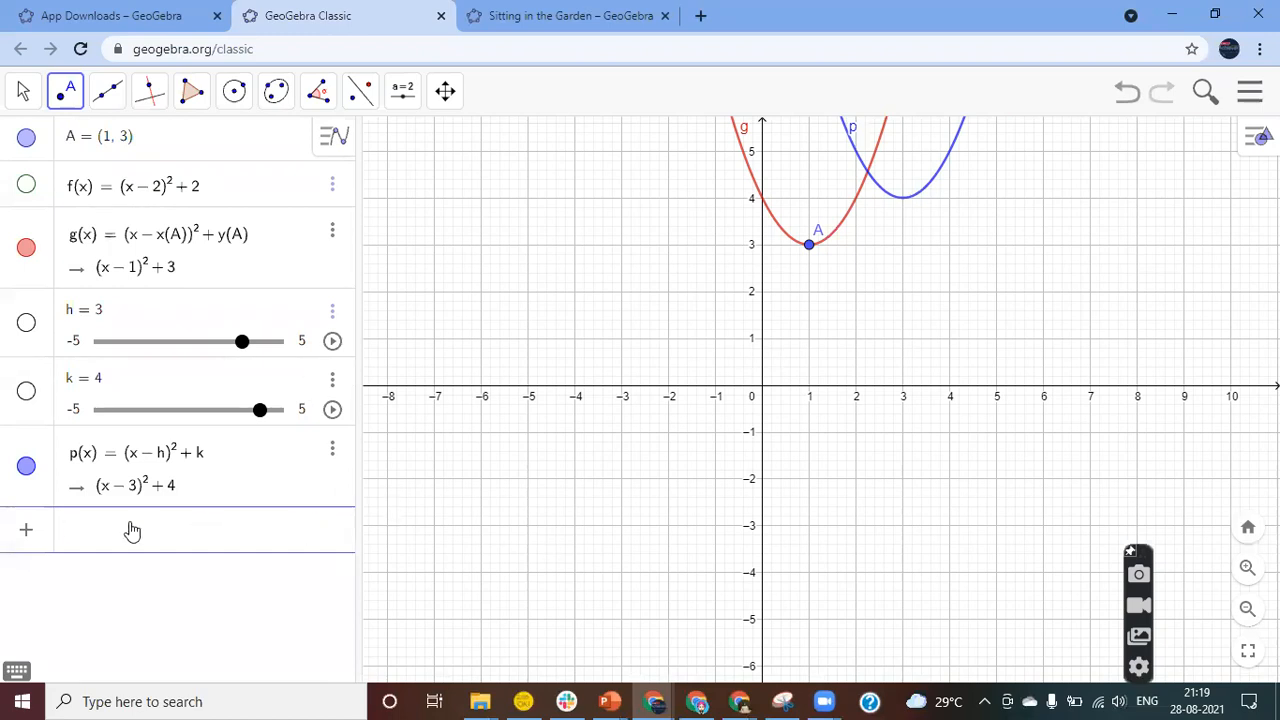
# Plot the vertex point (h, k) and move it around the graph, ending at about (4.15, 1.08)
pyautogui.write('(h,k')
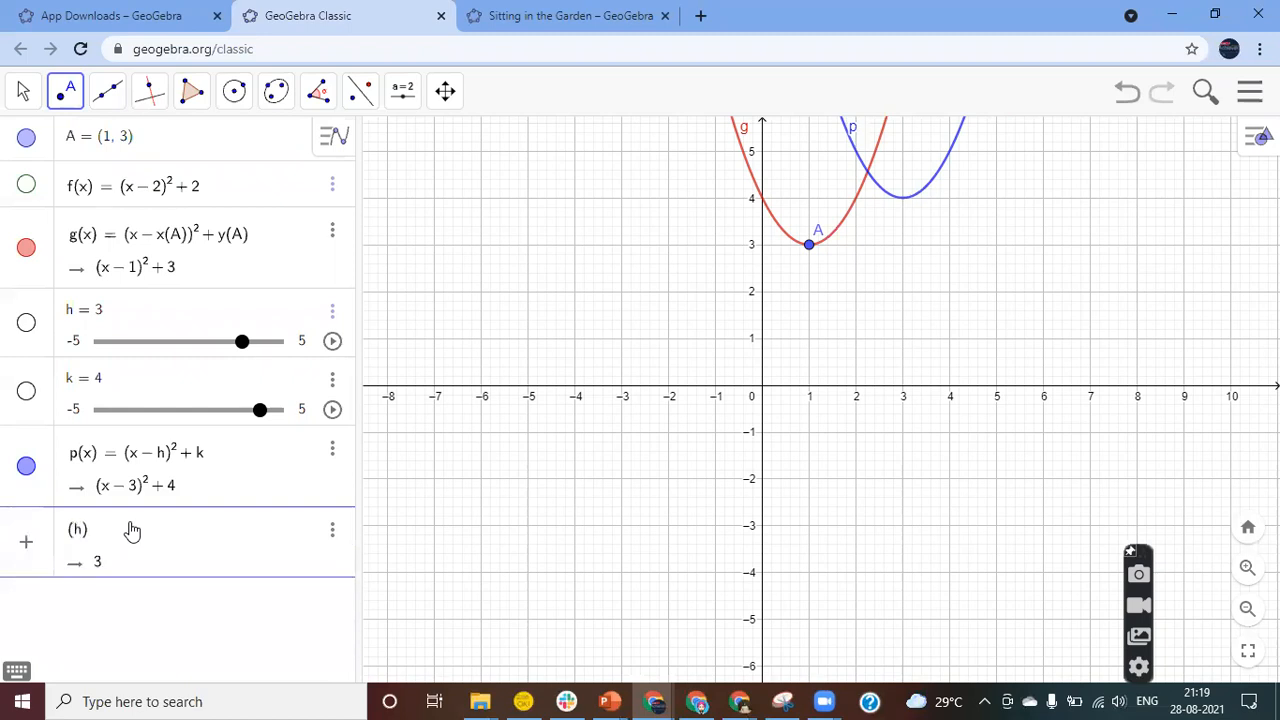
pyautogui.press('Return')
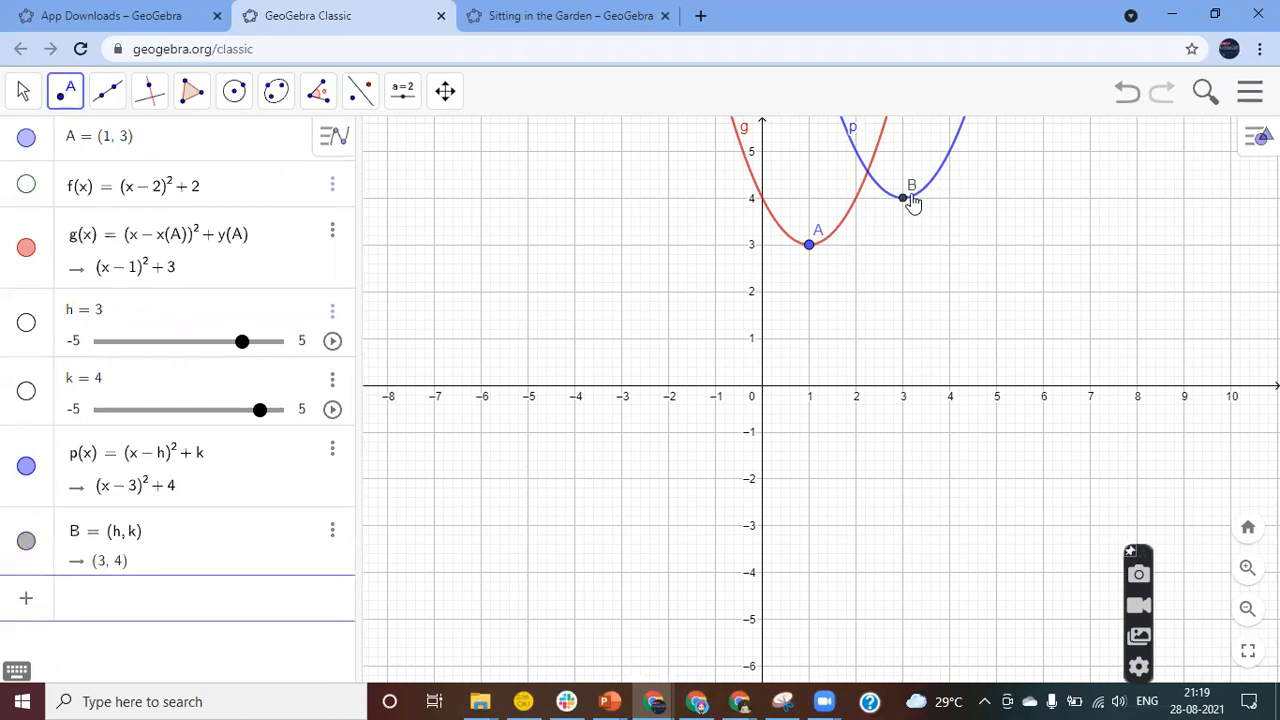
pyautogui.moveTo(903, 200); pyautogui.dragTo(621, 374)
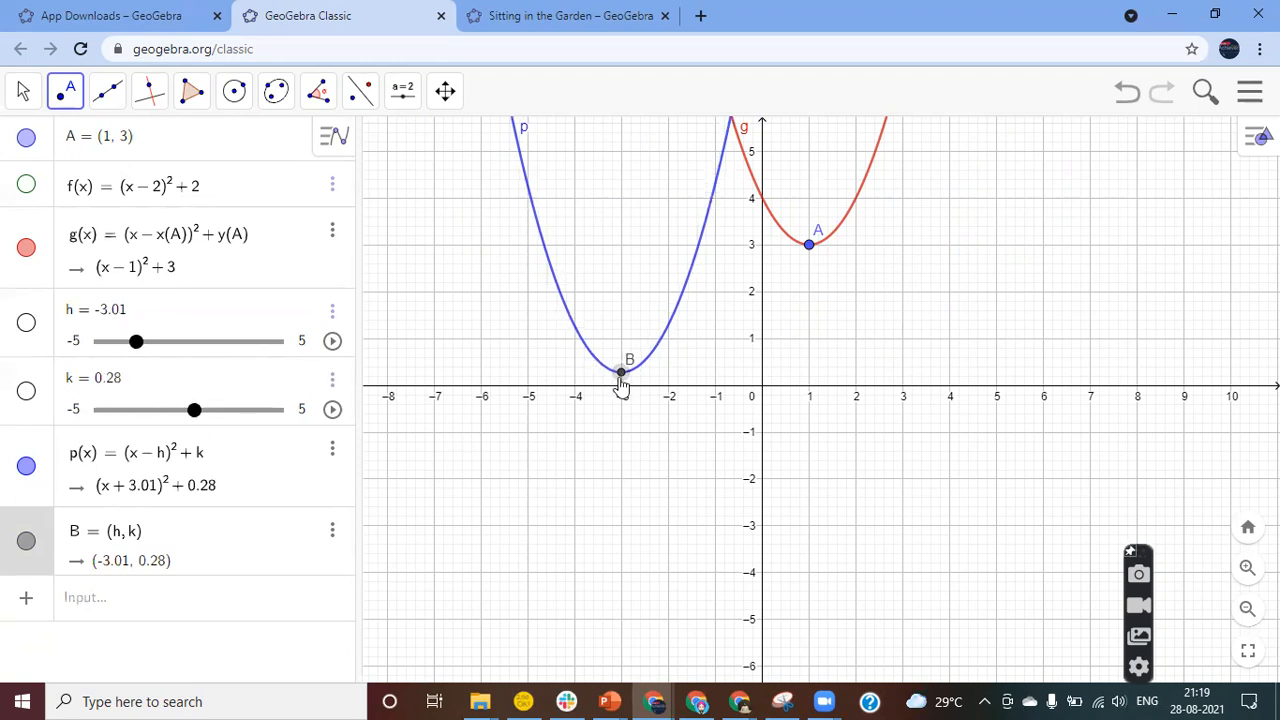
pyautogui.moveTo(621, 372); pyautogui.dragTo(957, 335)
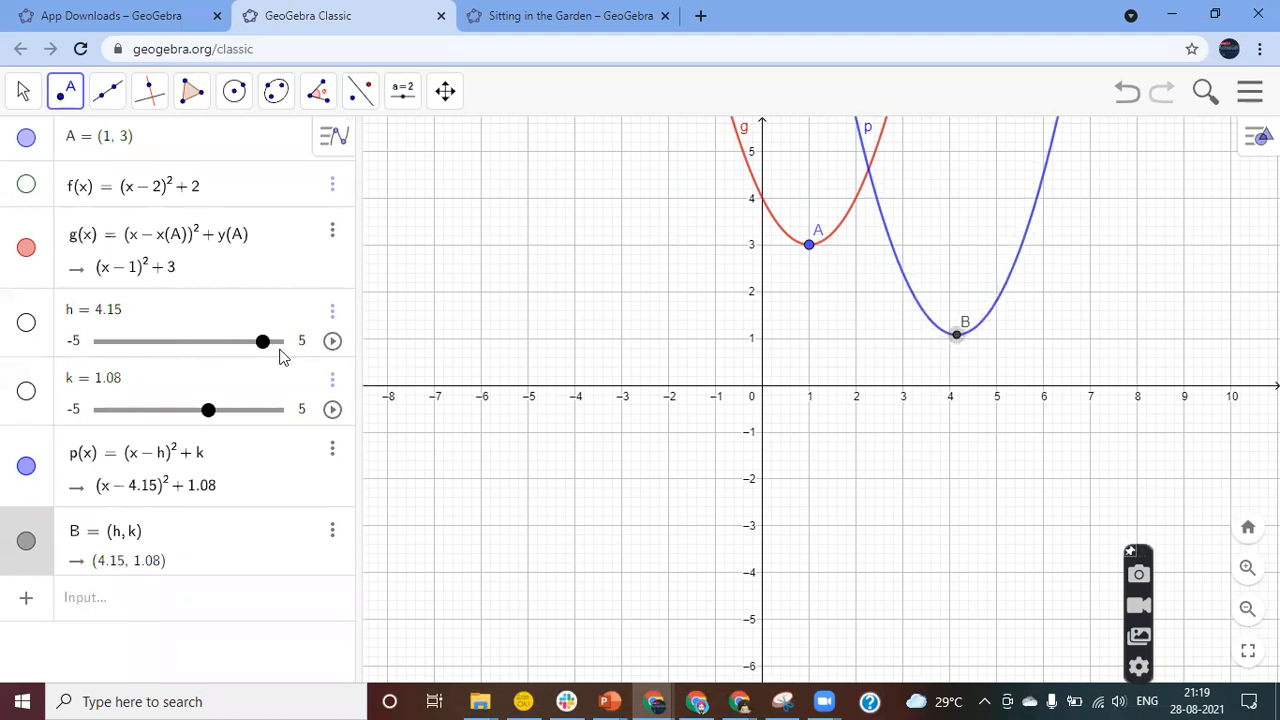
# Set slider h to 2.7 and slider k to 1.7, then move vertex point B to about (2.03, -1.18)
pyautogui.moveTo(266, 343); pyautogui.dragTo(238, 358)
pyautogui.moveTo(210, 412)
pyautogui.mouseDown()
pyautogui.moveTo(271, 419)
pyautogui.moveTo(150, 423)
pyautogui.moveTo(219, 421)
pyautogui.mouseUp()
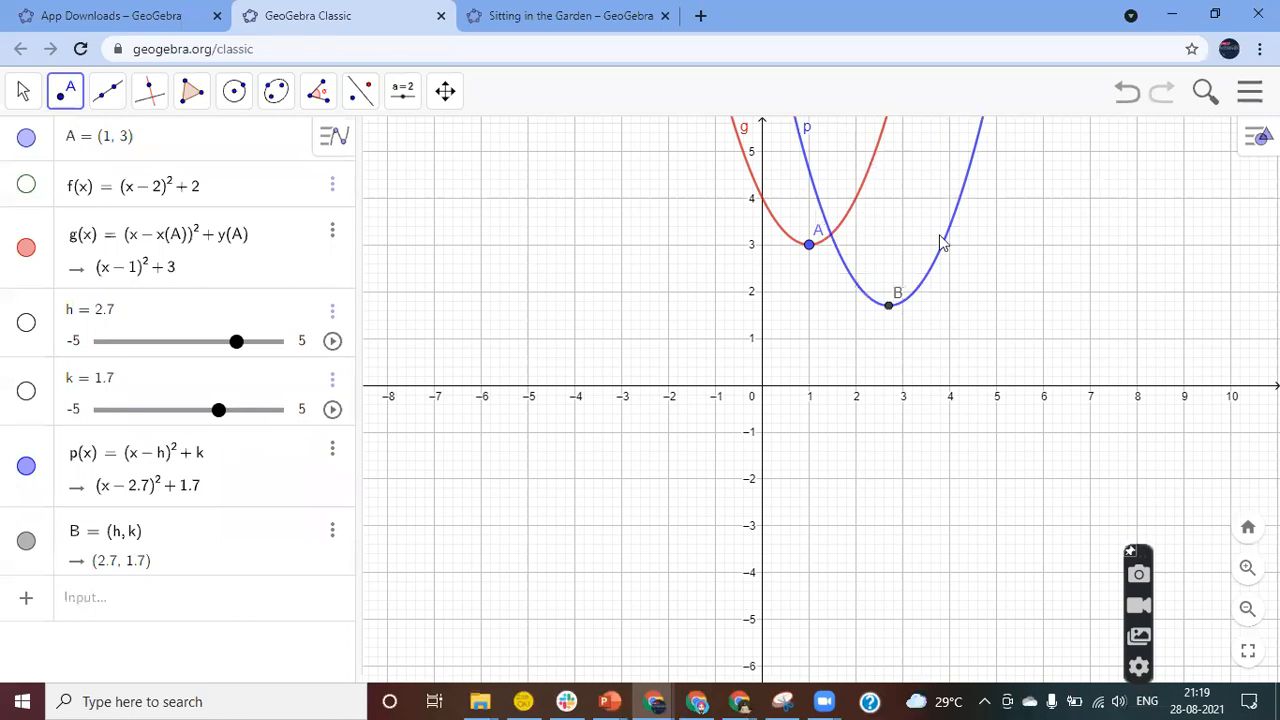
pyautogui.moveTo(890, 307); pyautogui.dragTo(859, 450)
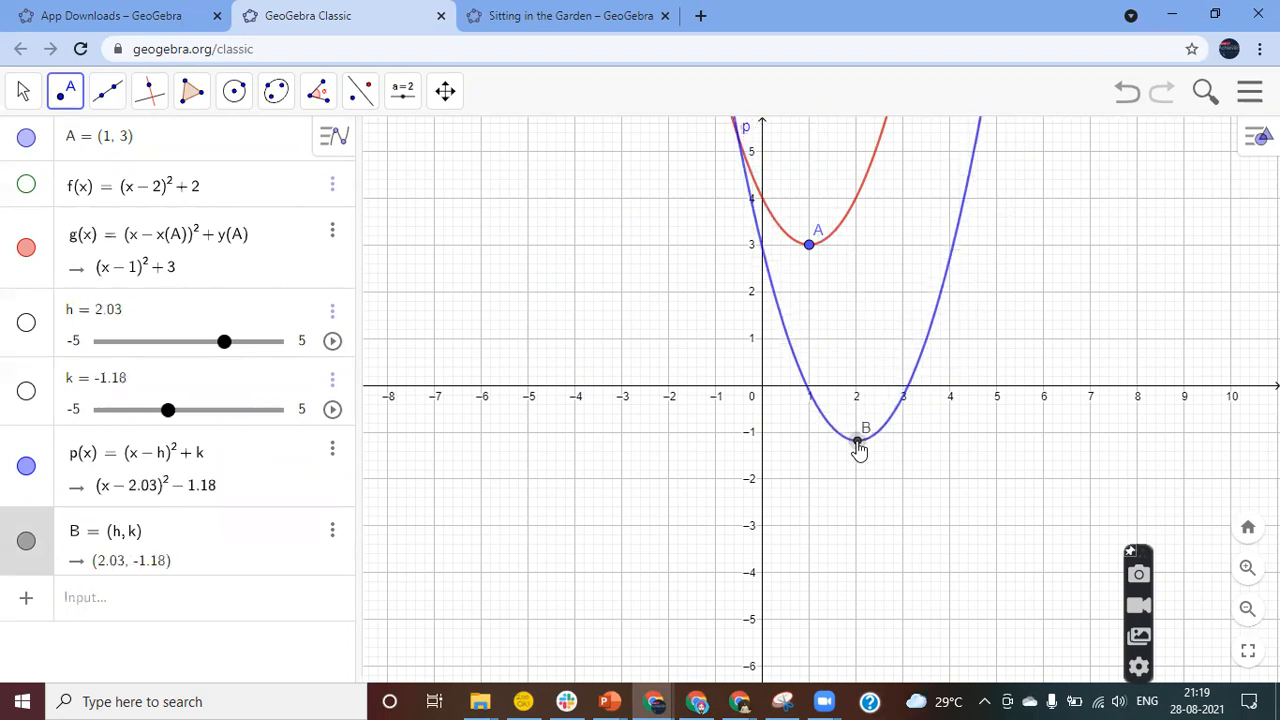
# Graph the factored-form parabola (x - h)(x - k) using the slider values
pyautogui.click(151, 597)
pyautogui.write('(x-h')
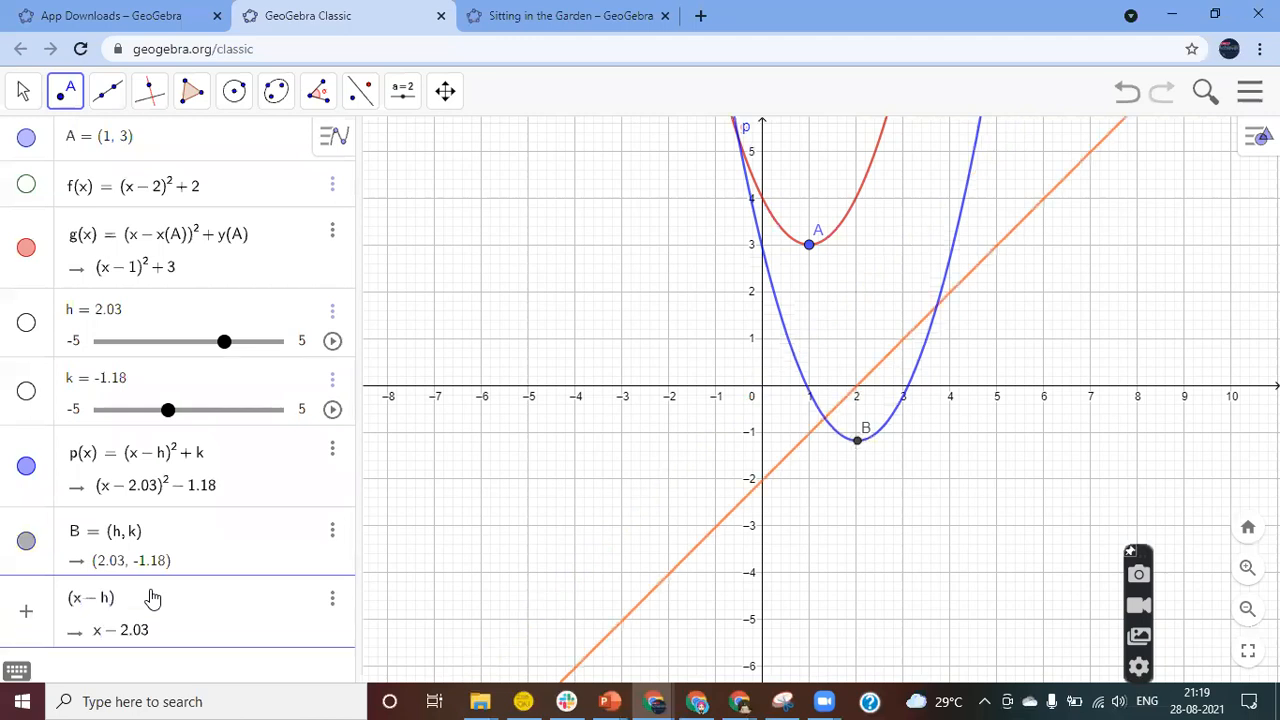
pyautogui.write('(')
pyautogui.write('x')
pyautogui.write('-k')
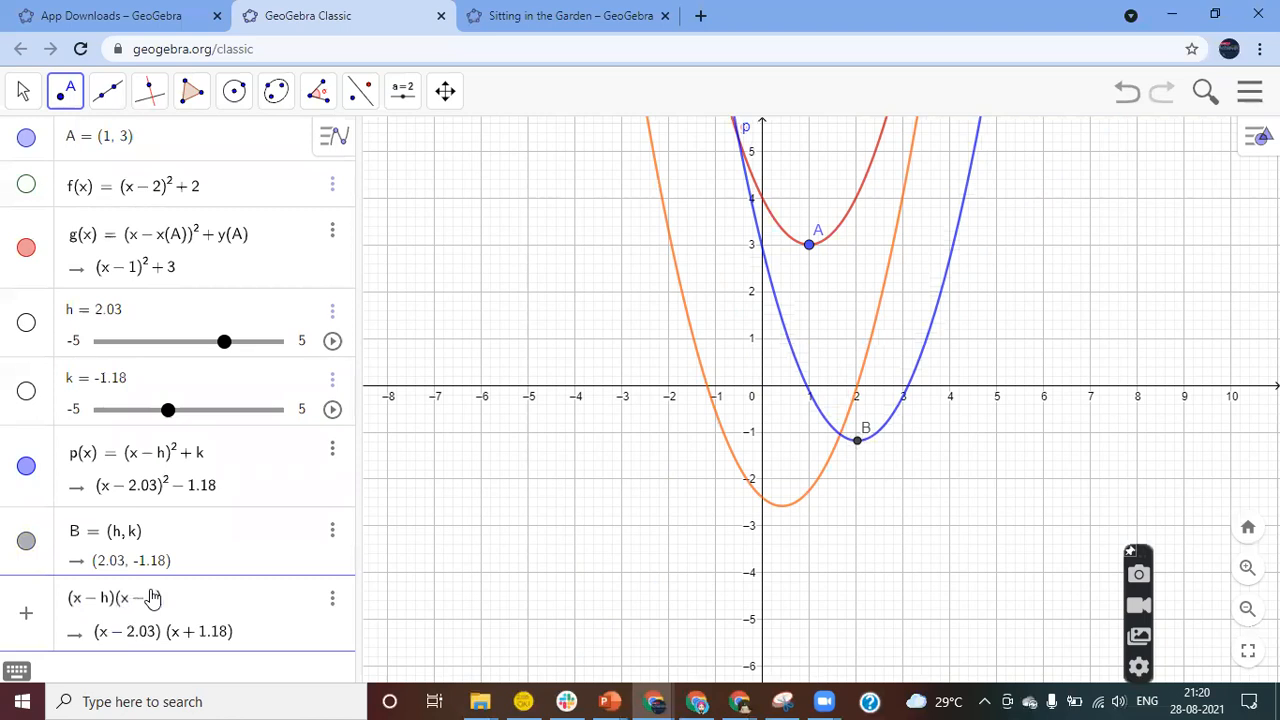
pyautogui.press('Return')
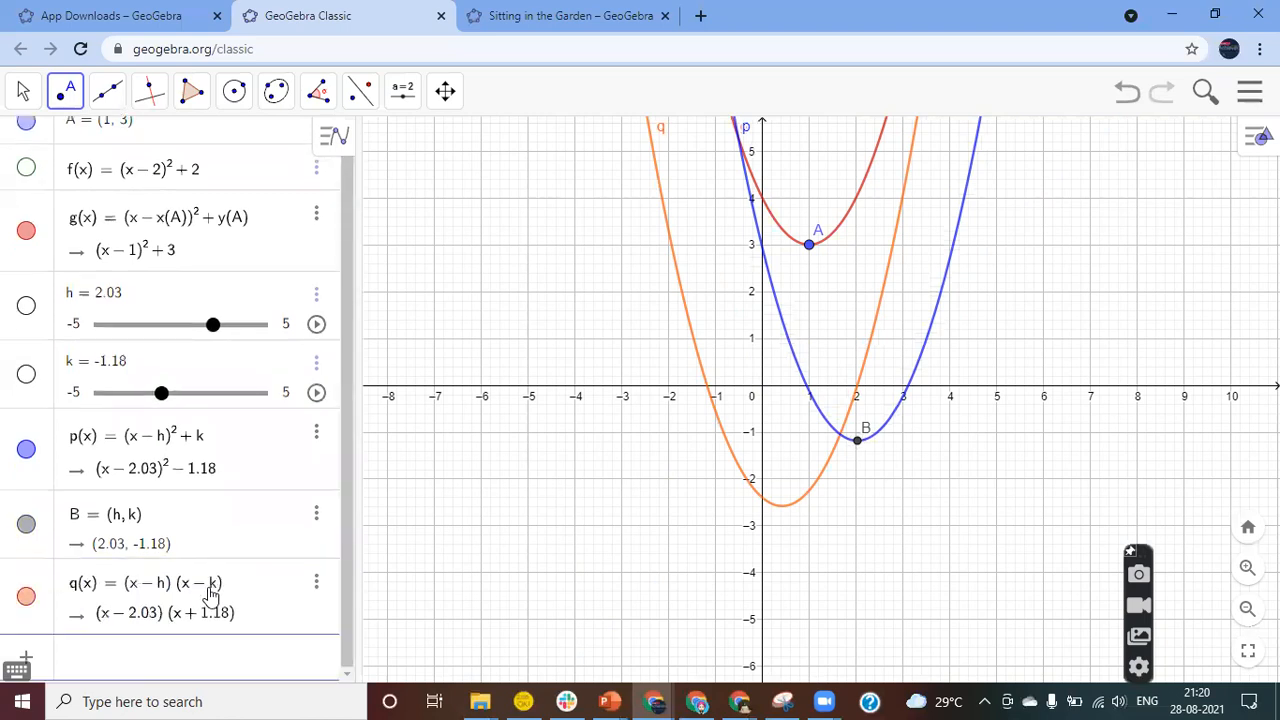
# Hide parabolas g and p, and set slider h to 1 and slider k to -2.8
pyautogui.moveTo(213, 328)
pyautogui.mouseDown()
pyautogui.moveTo(195, 332)
pyautogui.moveTo(208, 330)
pyautogui.mouseUp()
pyautogui.click(26, 234)
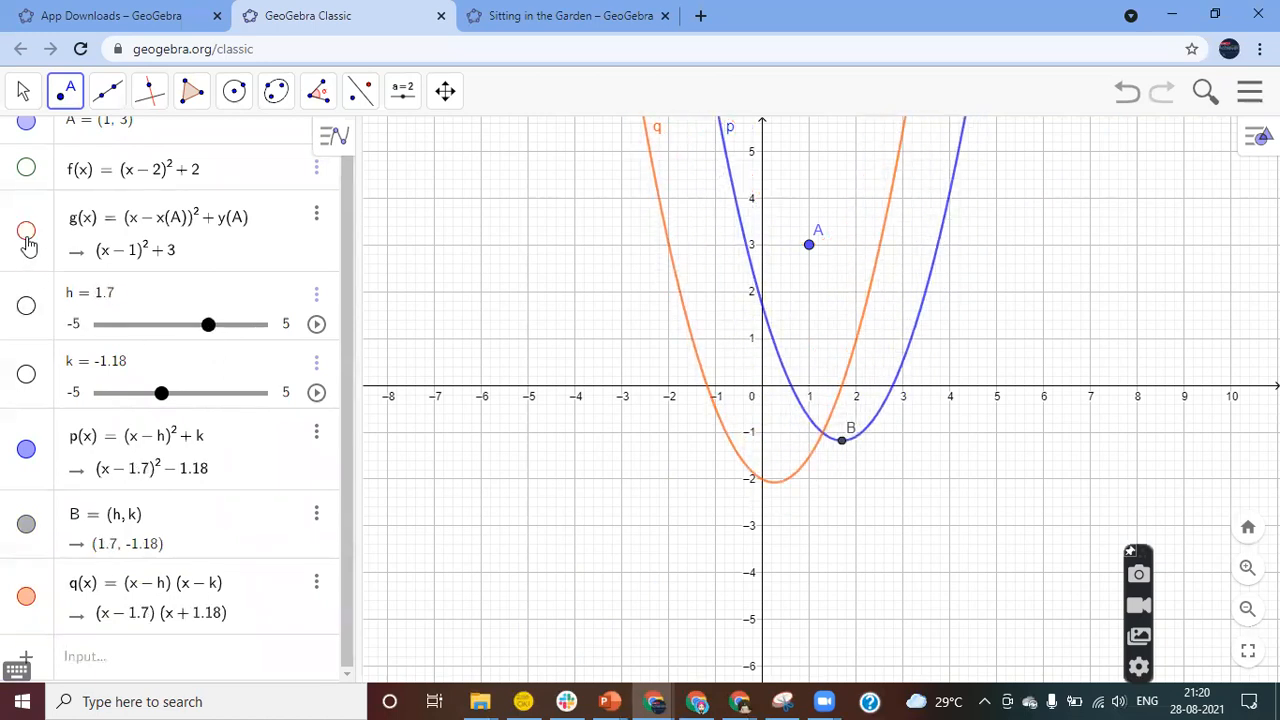
pyautogui.click(26, 449)
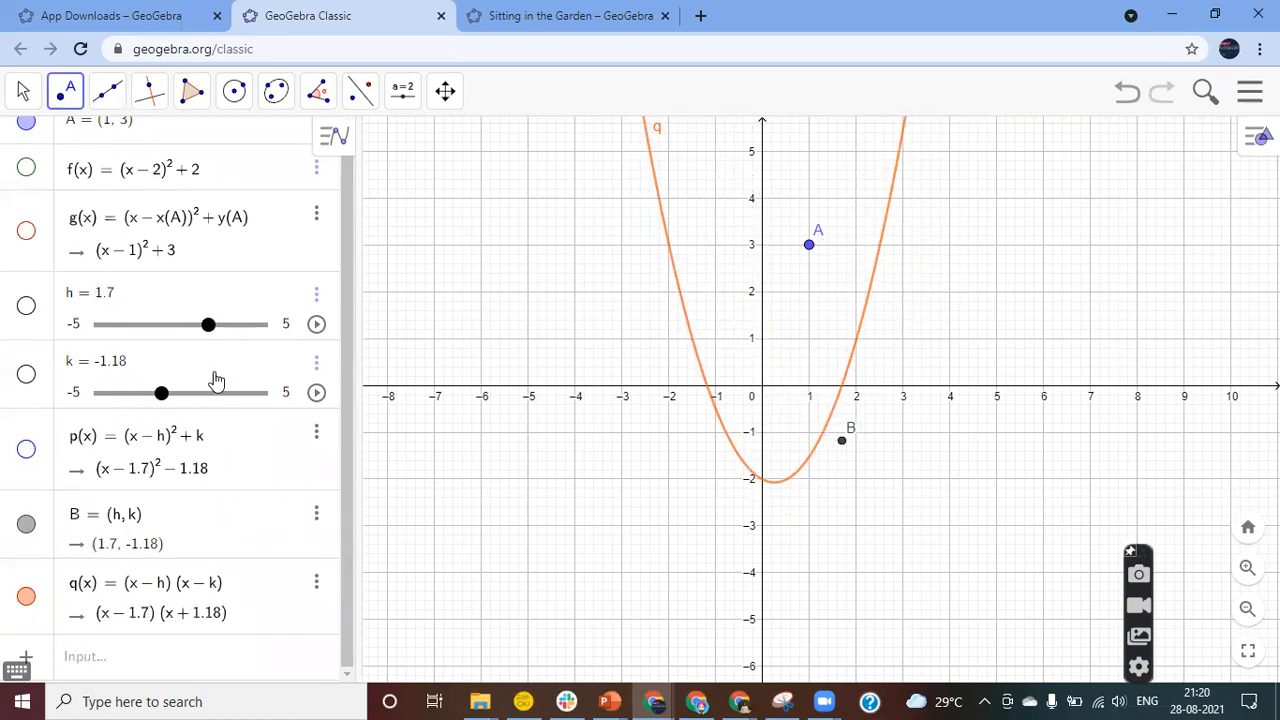
pyautogui.moveTo(211, 334)
pyautogui.mouseDown()
pyautogui.moveTo(229, 337)
pyautogui.moveTo(195, 337)
pyautogui.mouseUp()
pyautogui.moveTo(161, 392); pyautogui.dragTo(133, 424)
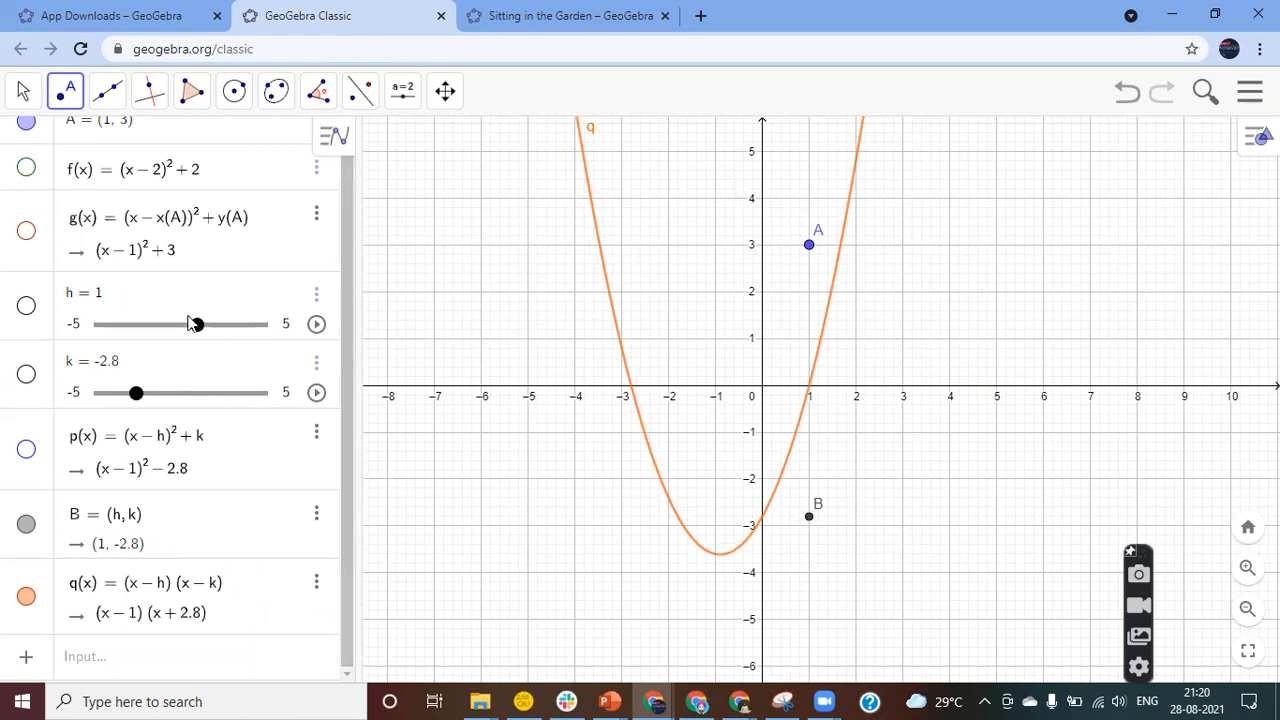
# Hide parabola q and create a slider by defining a = 2
pyautogui.click(112, 652)
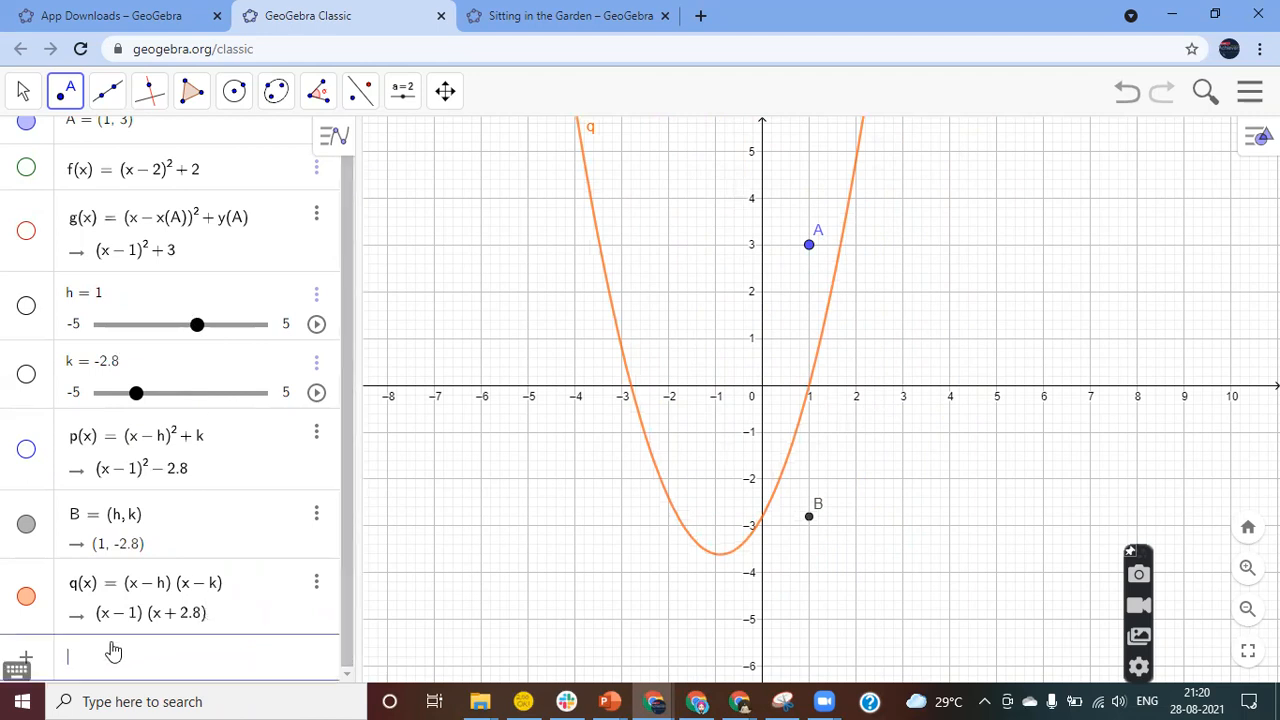
pyautogui.click(27, 598)
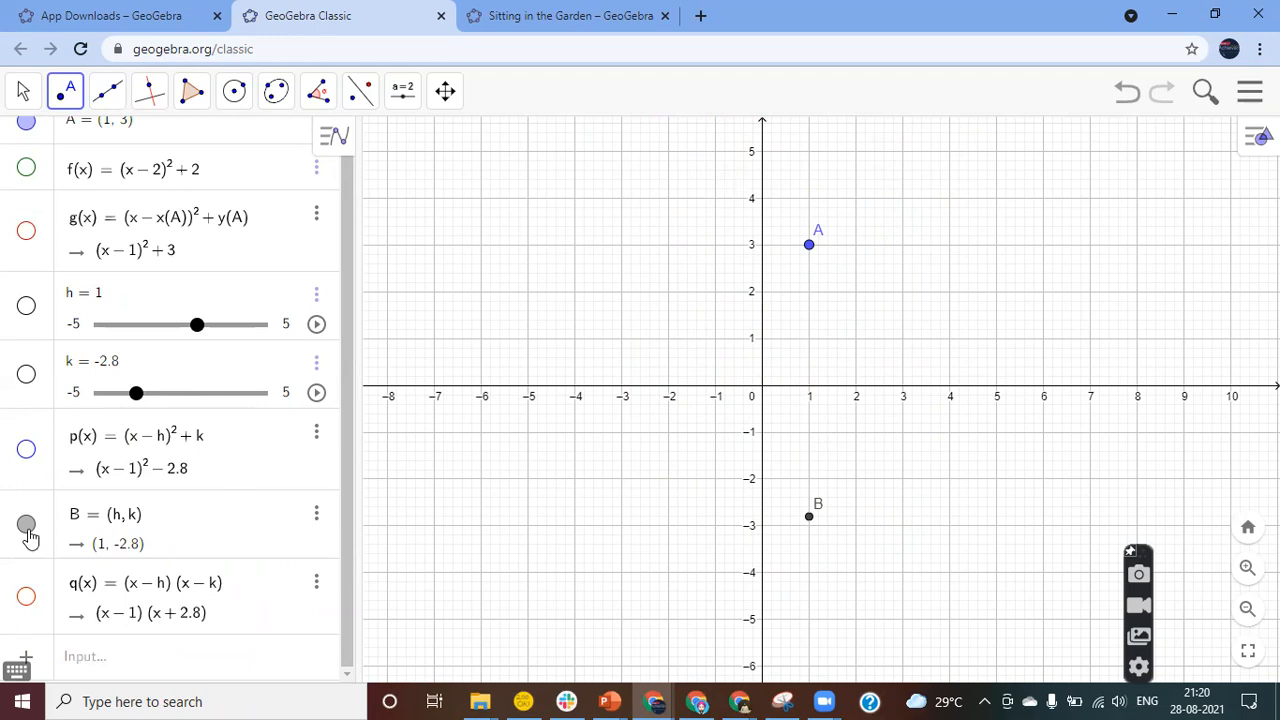
pyautogui.scroll(1, 43, 201)
pyautogui.scroll(-1, 43, 201)
pyautogui.click(78, 668)
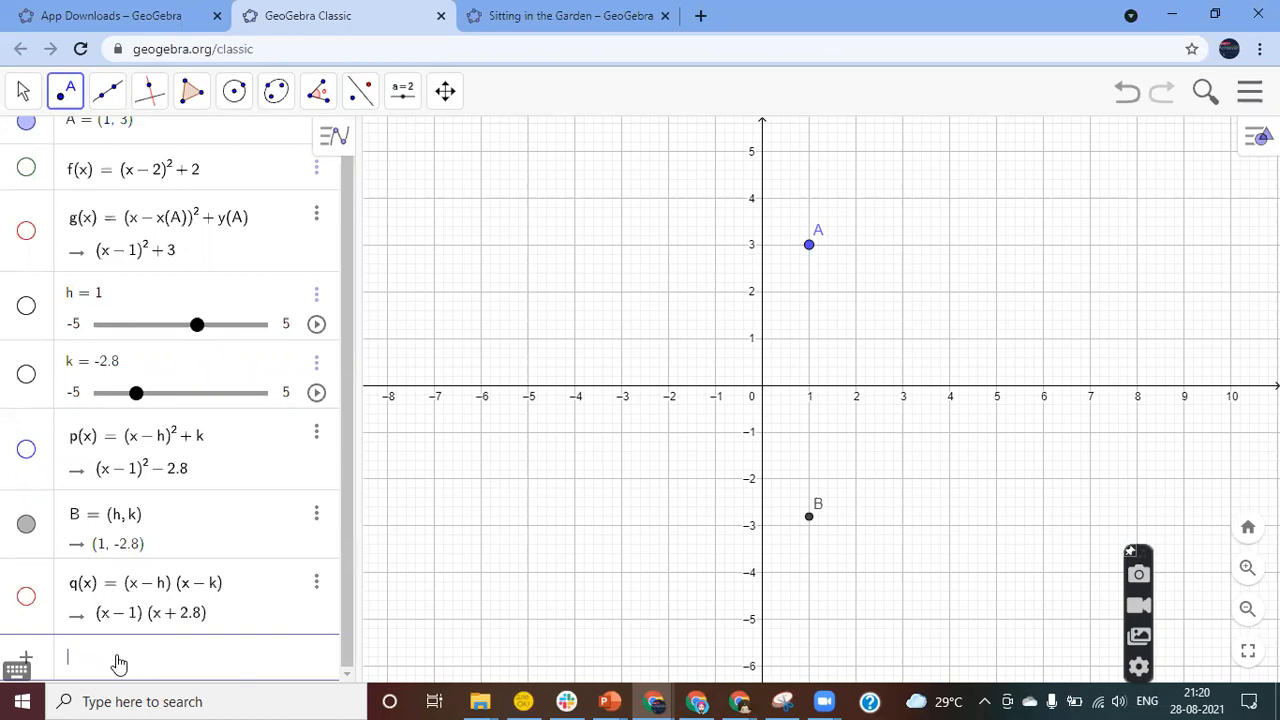
pyautogui.write('a = 2')
pyautogui.press('Return')
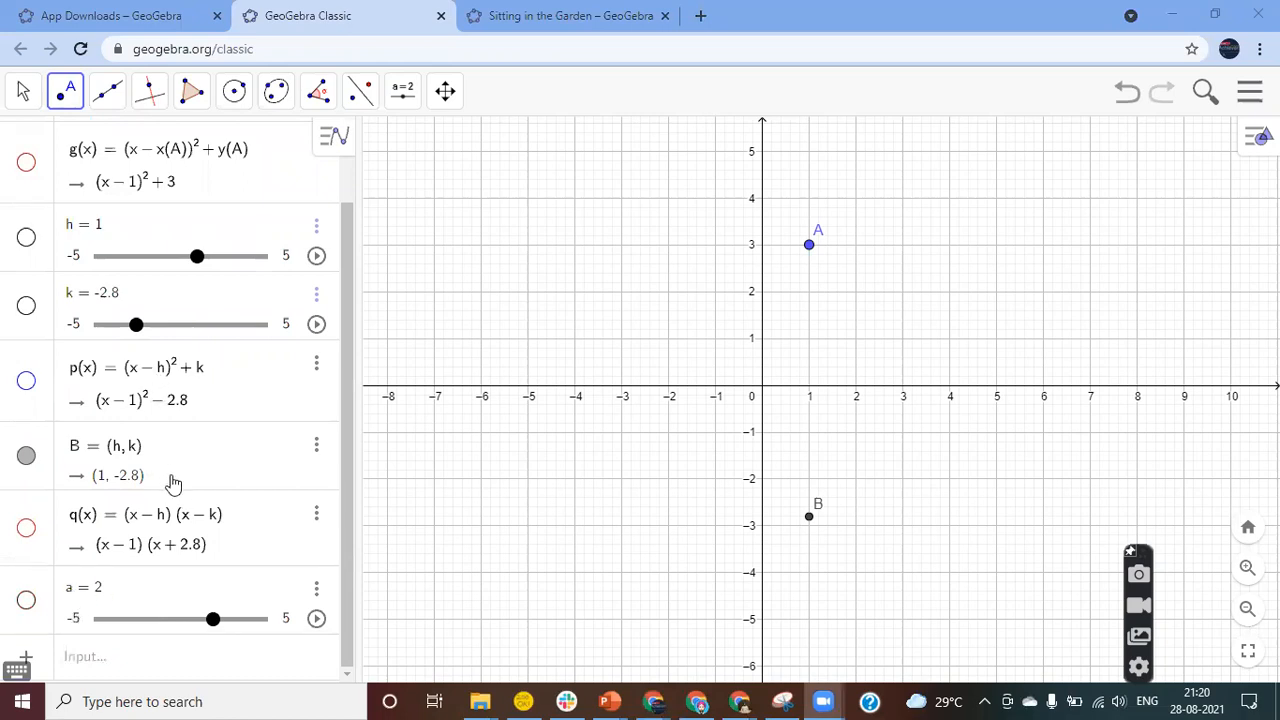
# Try to graph the sine function y = sin(b(x - h)) + k
pyautogui.scroll(1, 173, 483)
pyautogui.scroll(-1, 173, 483)
pyautogui.scroll(1, 173, 483)
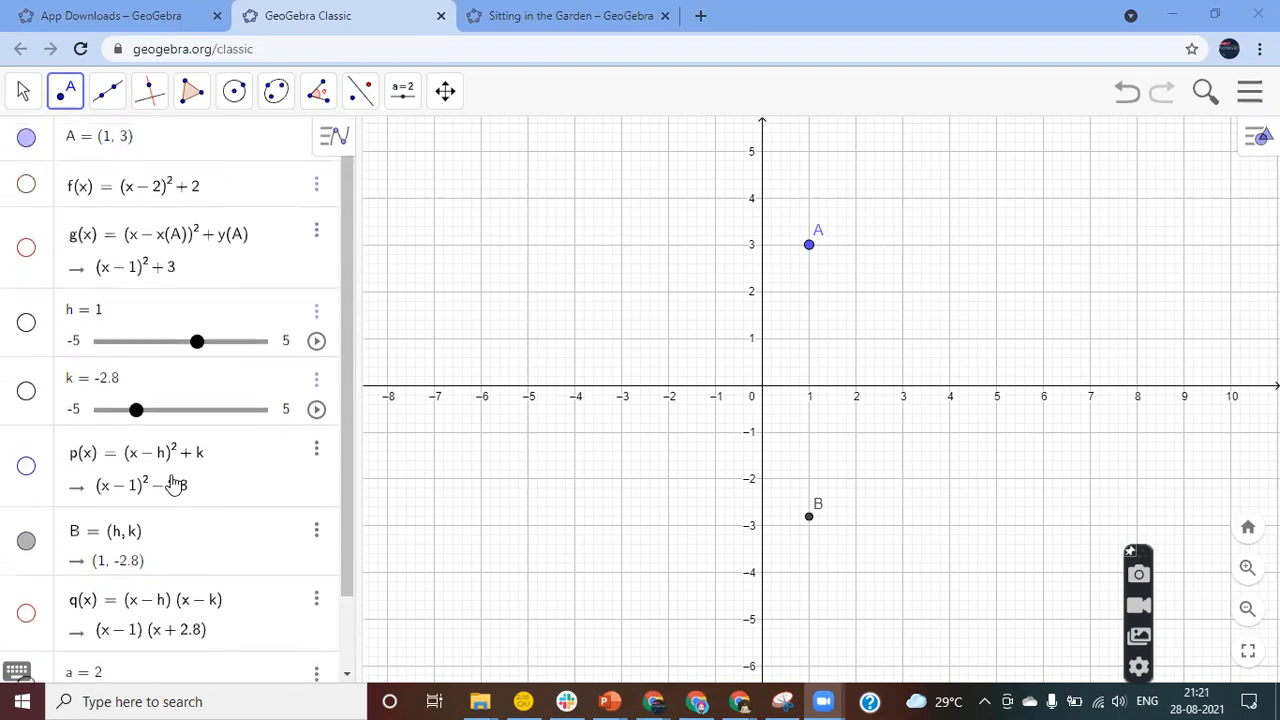
pyautogui.scroll(-1, 180, 624)
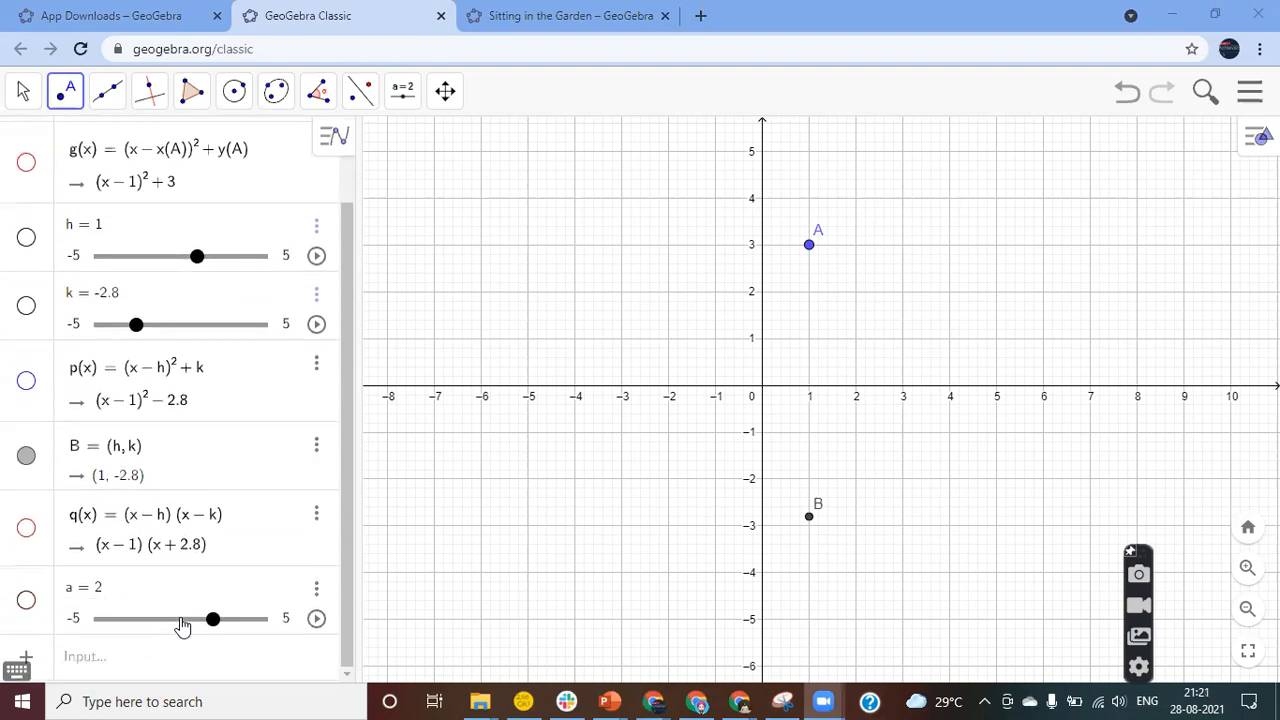
pyautogui.click(115, 651)
pyautogui.write('y=as')
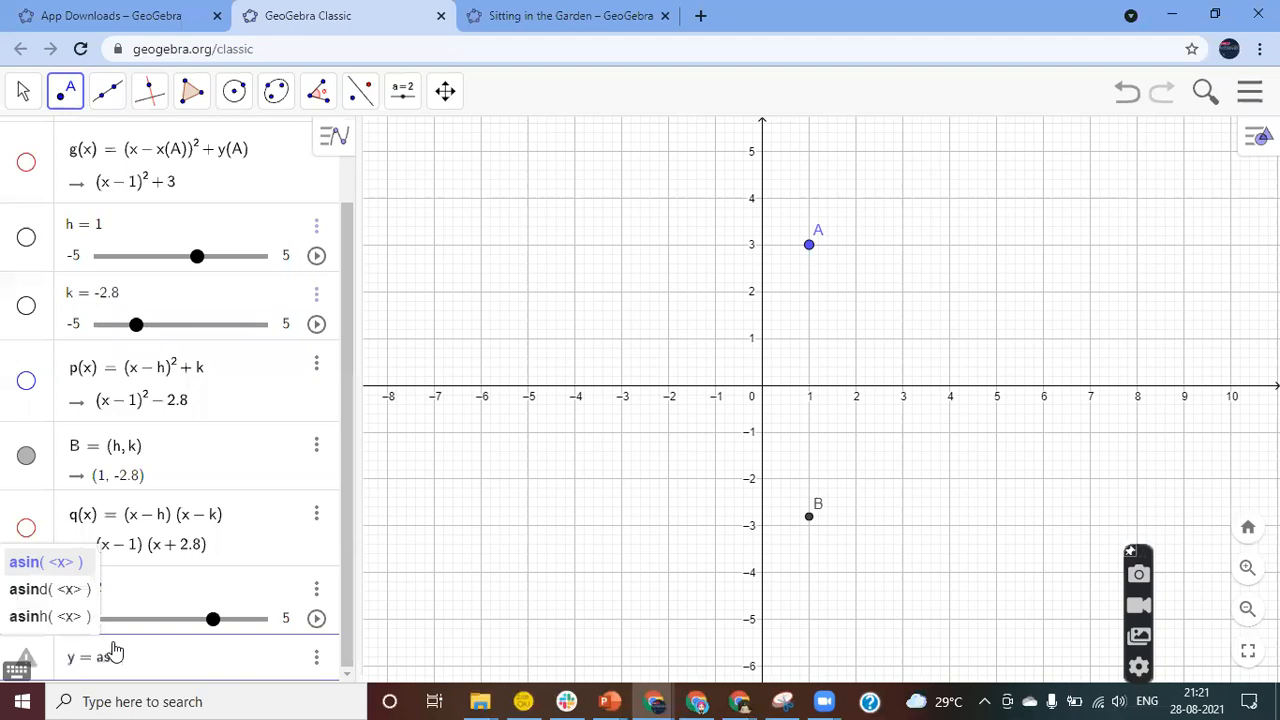
pyautogui.write('(')
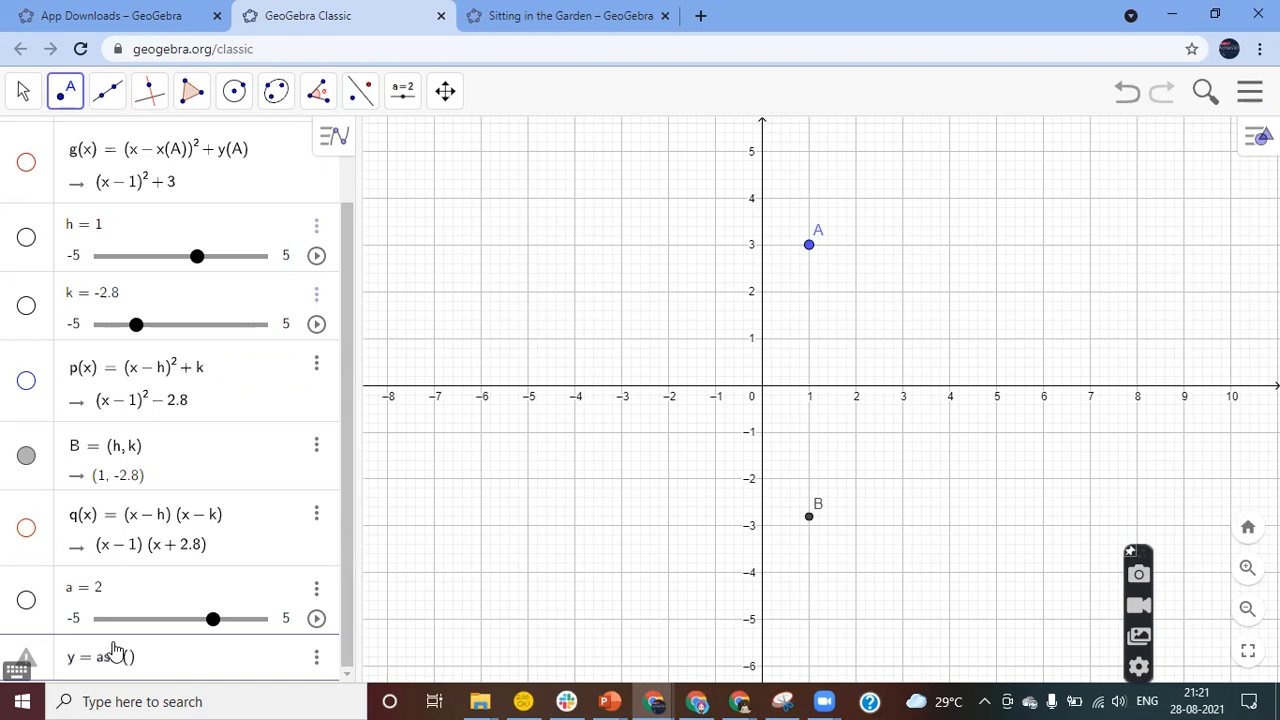
pyautogui.write('b(x-h')
pyautogui.press('Right')
pyautogui.press('Right')
pyautogui.write('+k')
pyautogui.click(111, 656)
pyautogui.write('in')
pyautogui.click(104, 657)
pyautogui.press('BackSpace')
pyautogui.press('BackSpace')
pyautogui.press('Return')
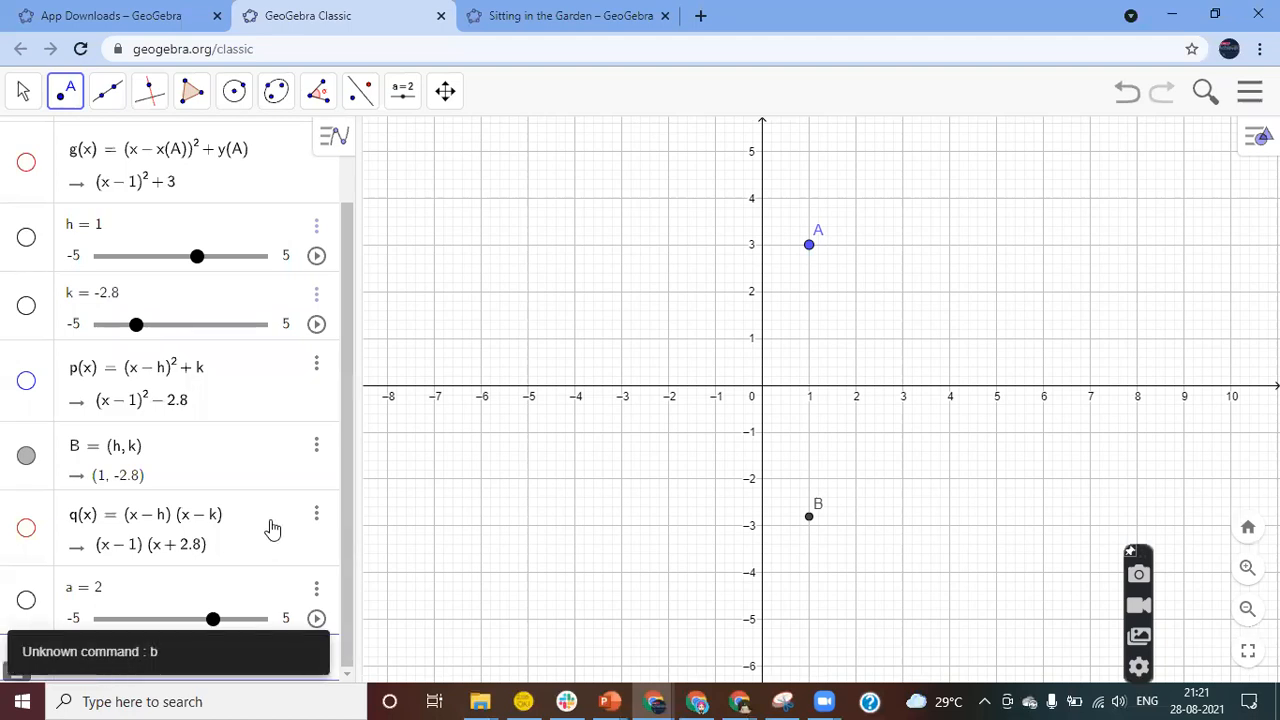
pyautogui.click(421, 624)
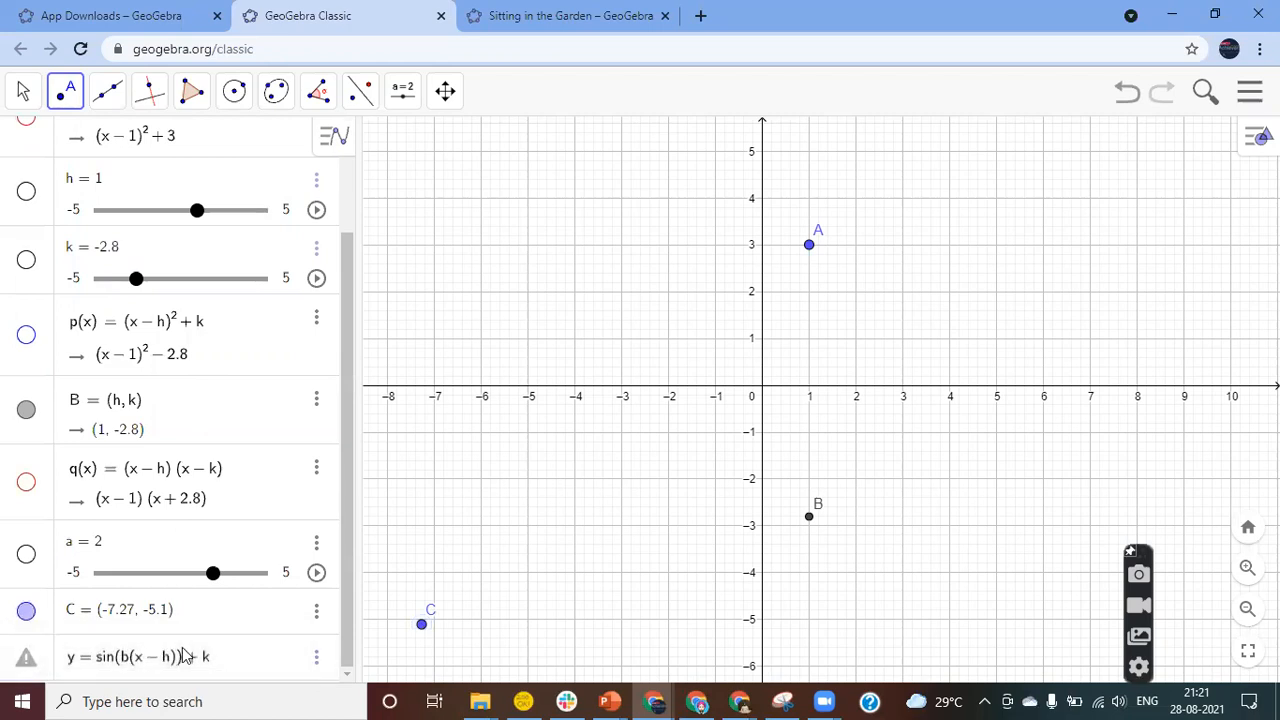
pyautogui.rightClick(185, 655)
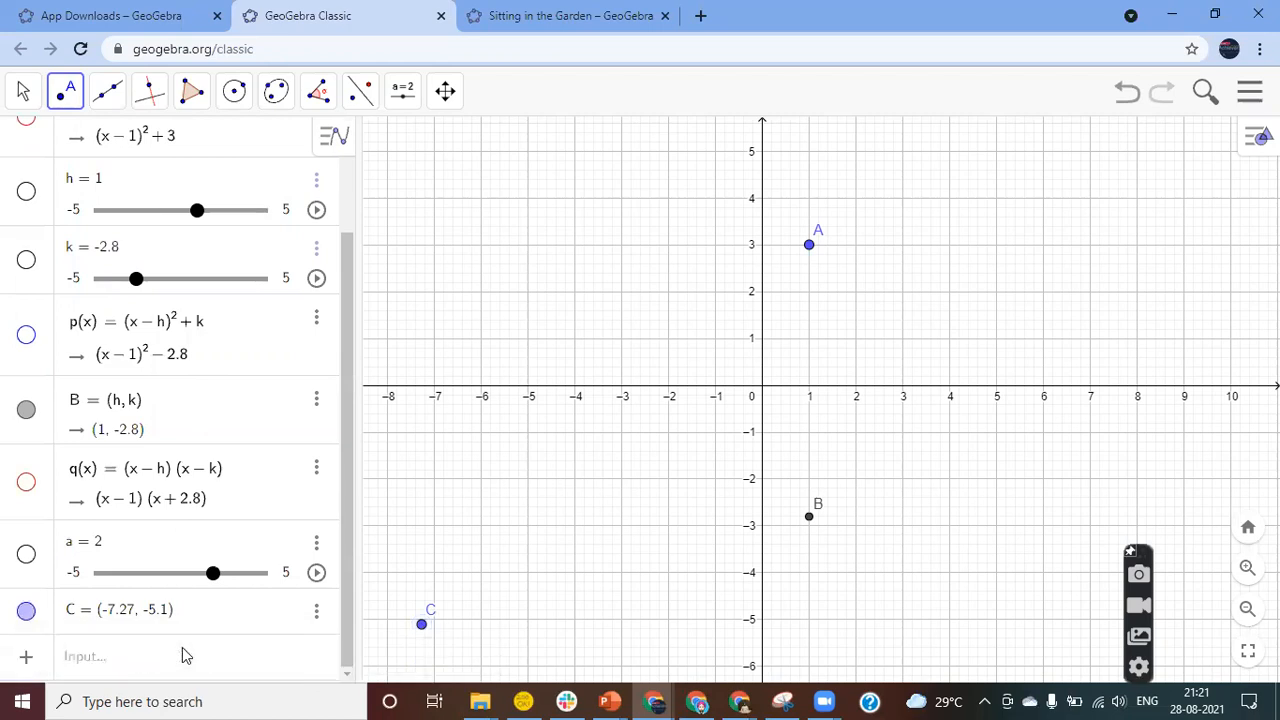
# Create a slider by defining b = 1
pyautogui.click(186, 655)
pyautogui.write('b=1')
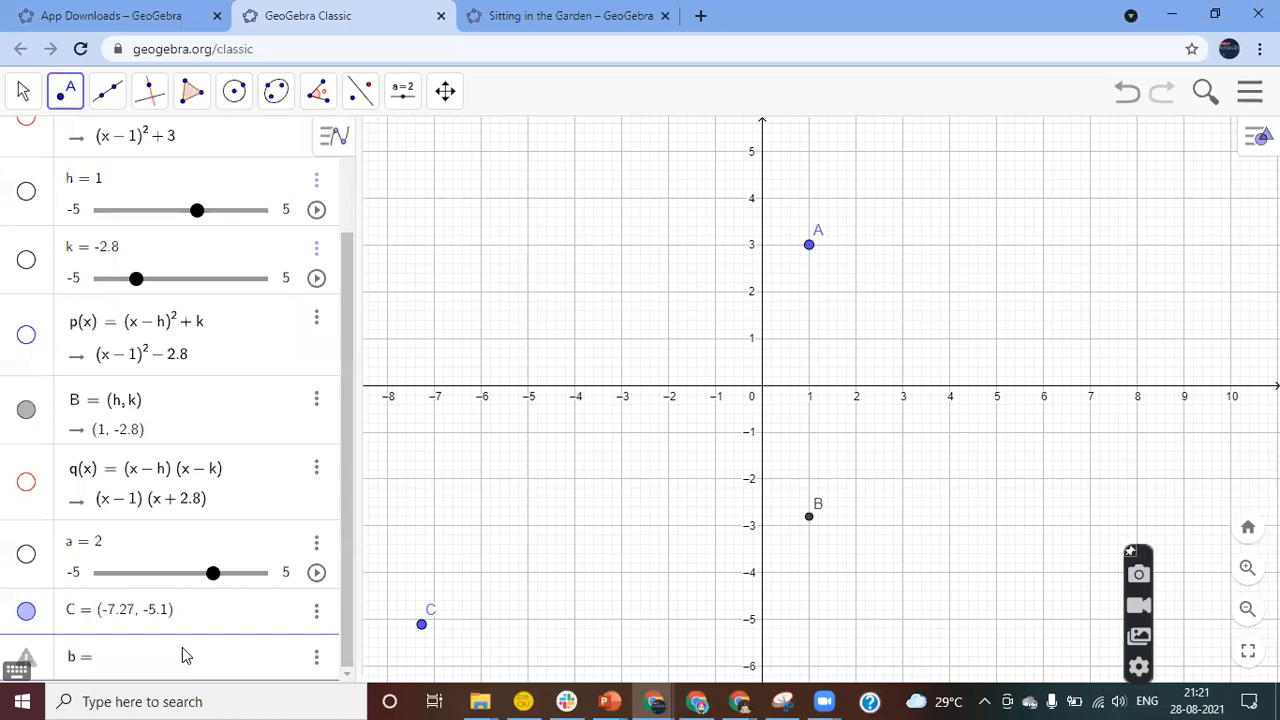
pyautogui.press('Return')
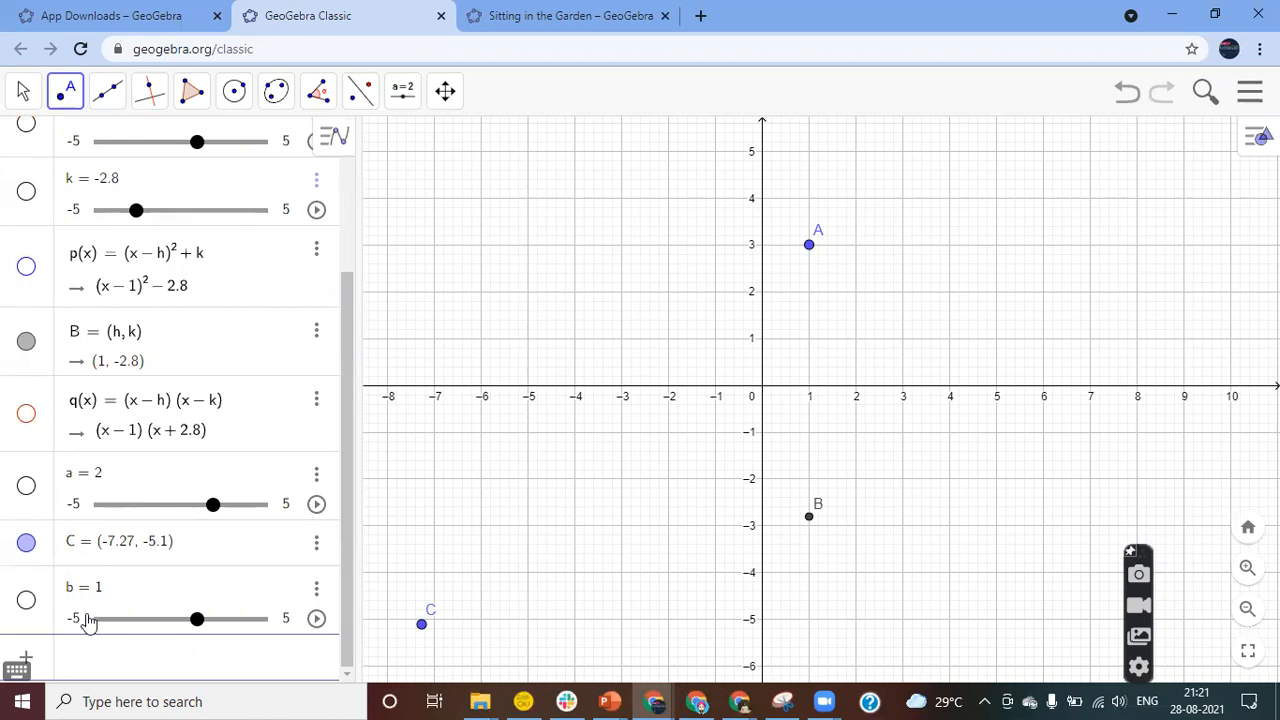
# Open the settings of slider b and examine its range, increment, speed, repeat and style options
pyautogui.click(317, 594)
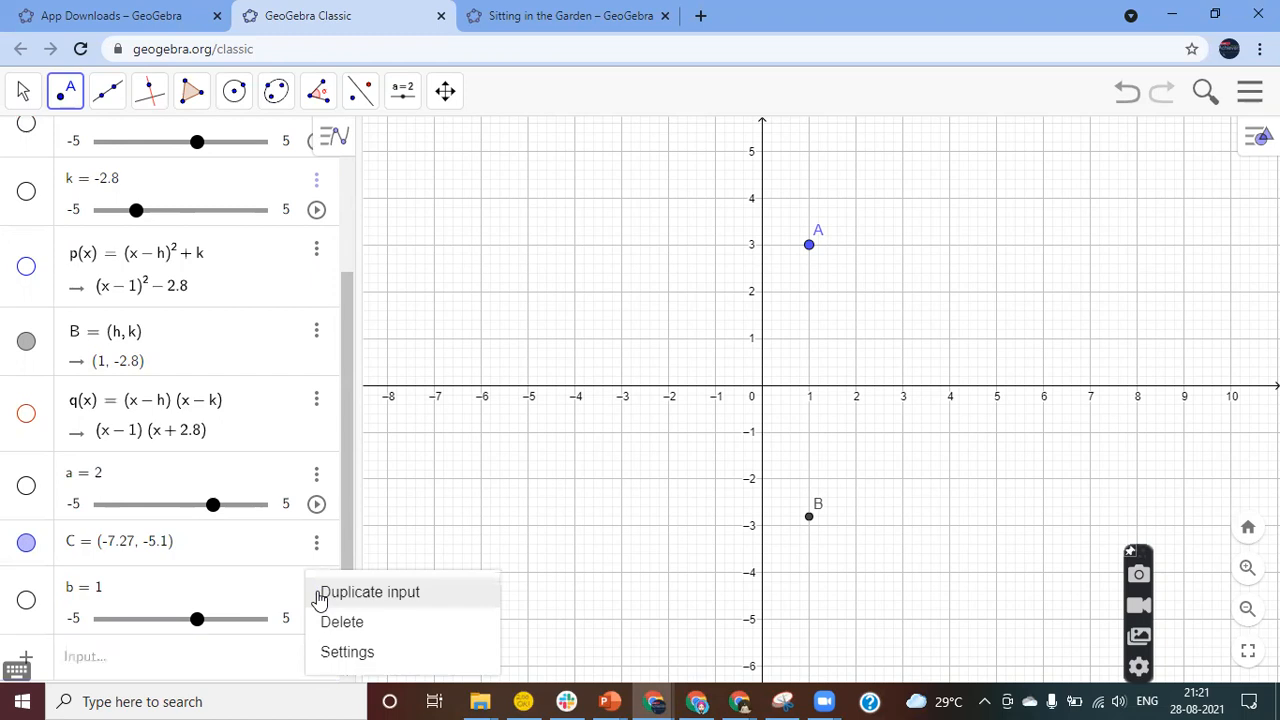
pyautogui.click(340, 652)
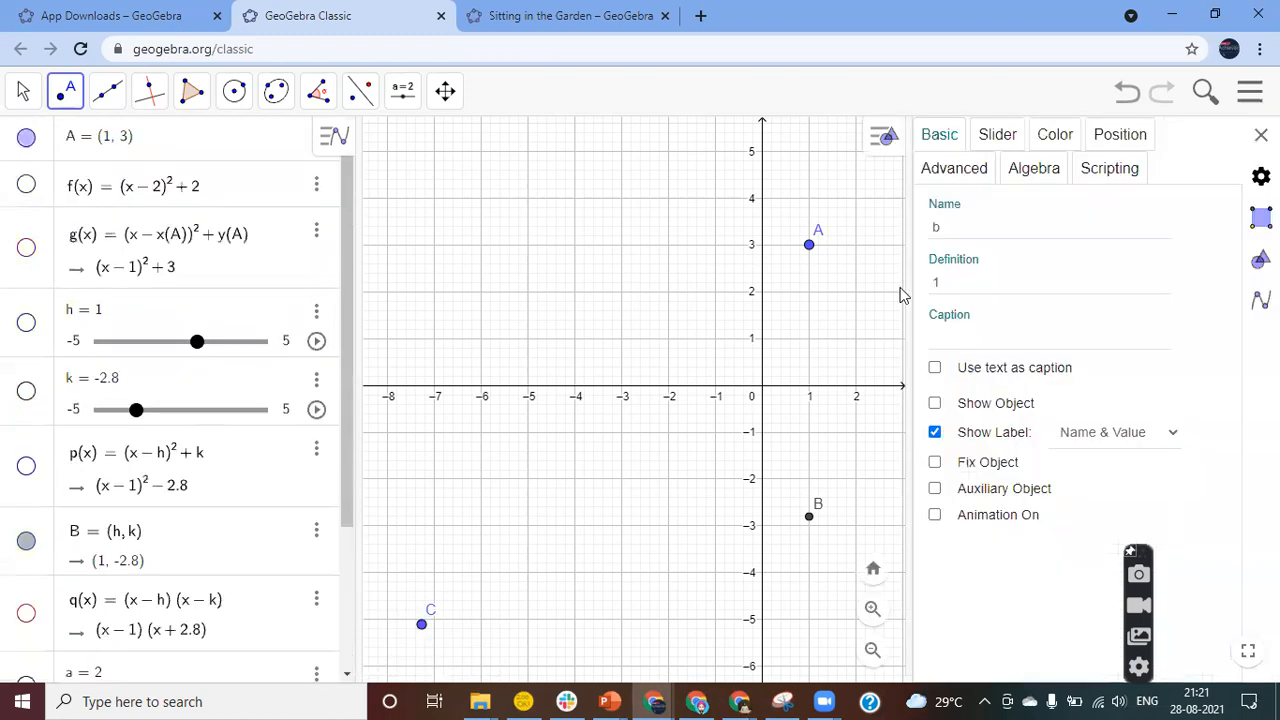
pyautogui.click(996, 136)
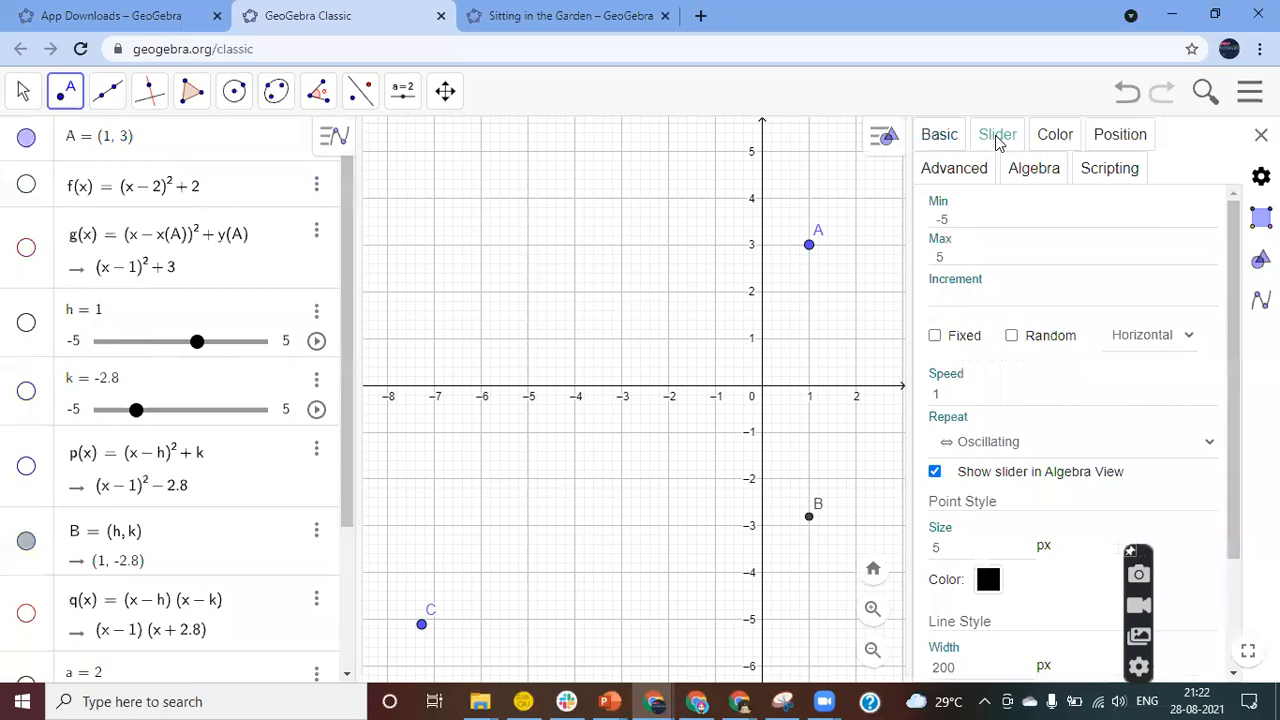
pyautogui.click(948, 216)
pyautogui.click(945, 256)
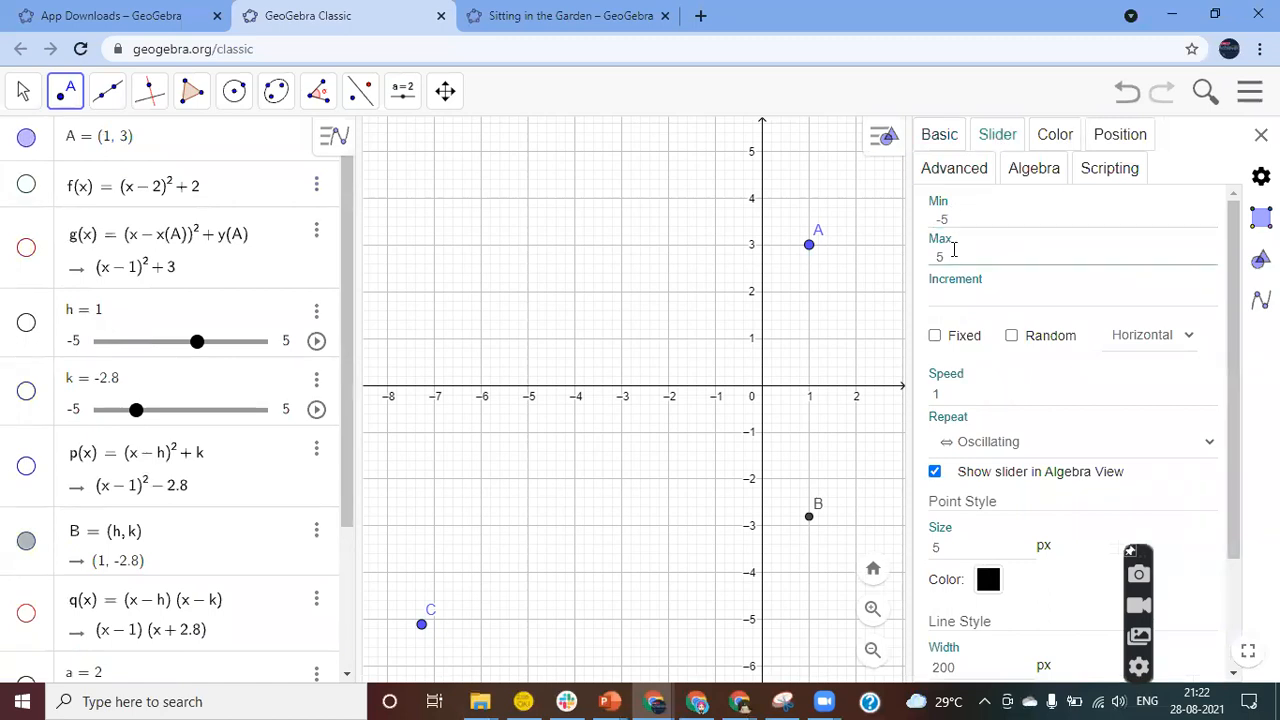
pyautogui.click(938, 303)
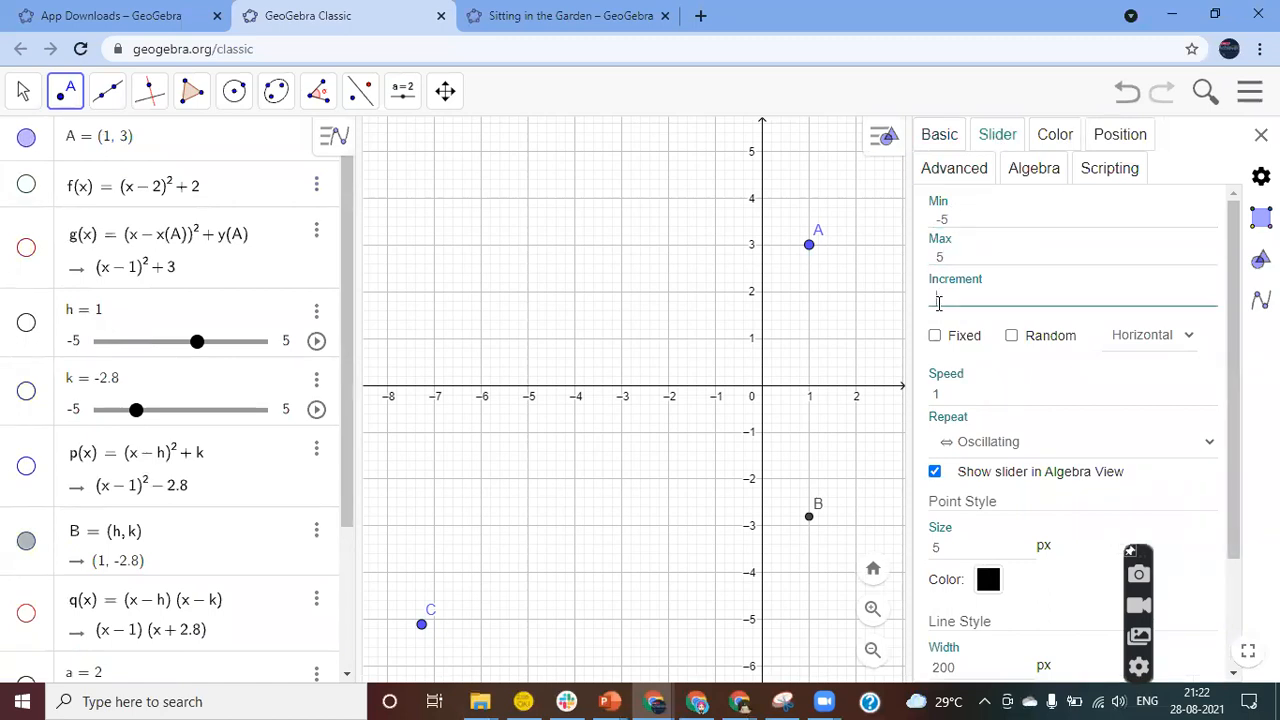
pyautogui.click(977, 445)
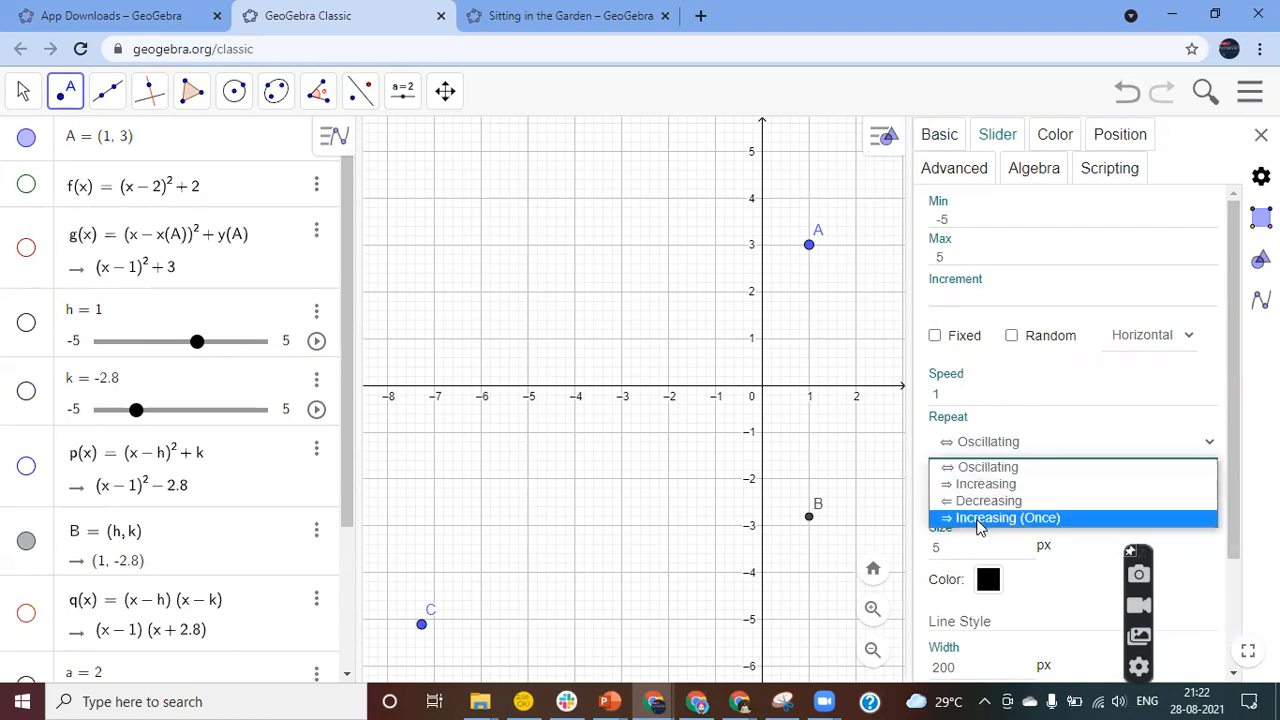
pyautogui.click(1010, 394)
pyautogui.scroll(-3, 997, 553)
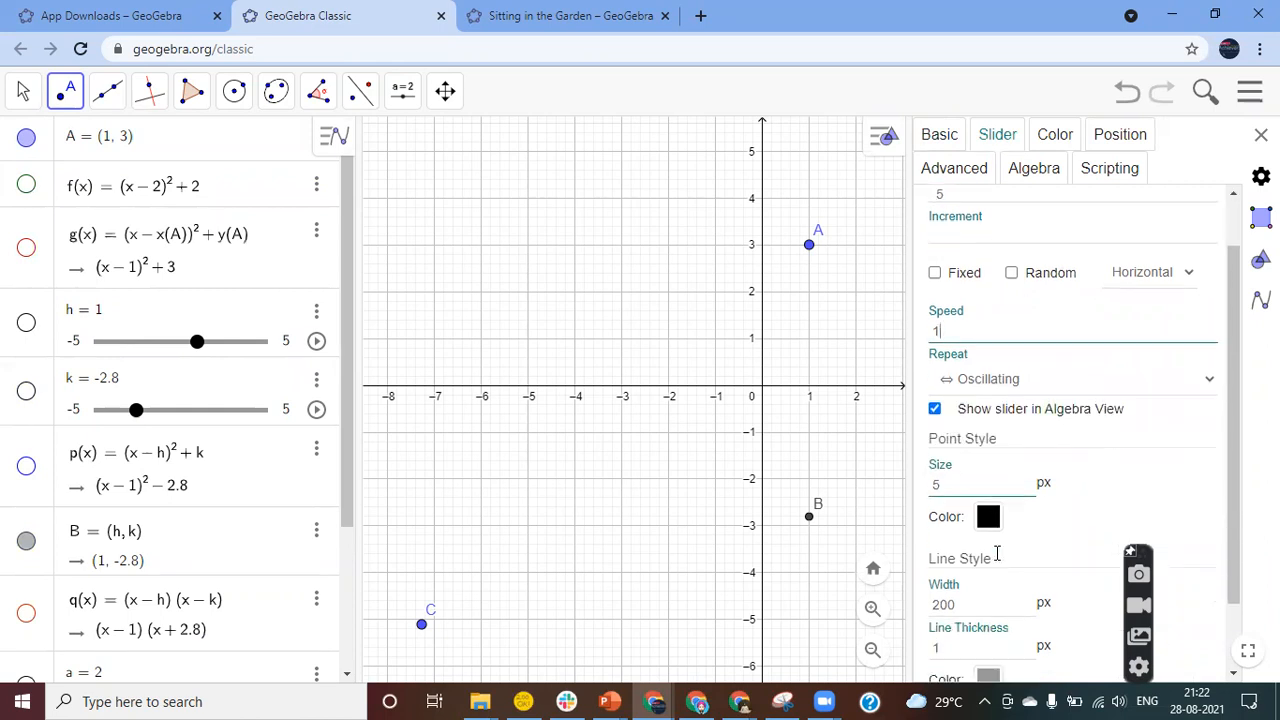
pyautogui.scroll(3, 997, 553)
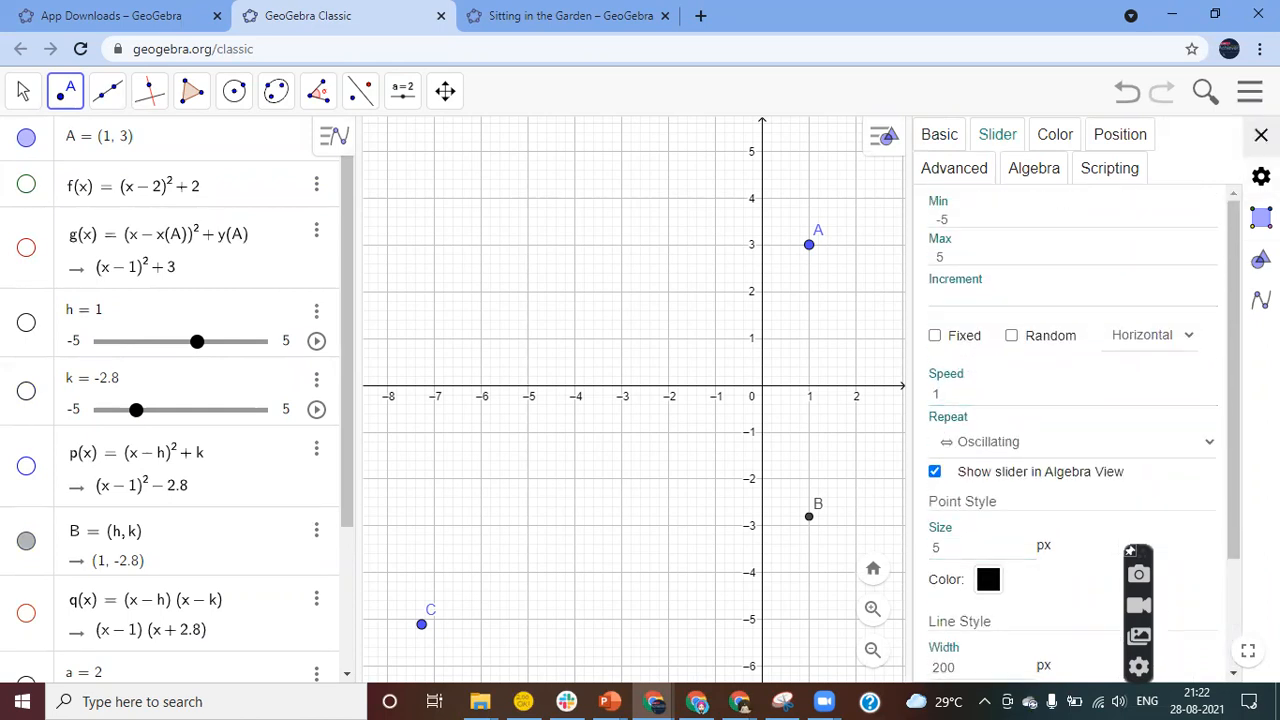
# Close the slider settings and graph the sine function y = a sin(b(x - h)) + k
pyautogui.click(1261, 134)
pyautogui.scroll(-3, 210, 550)
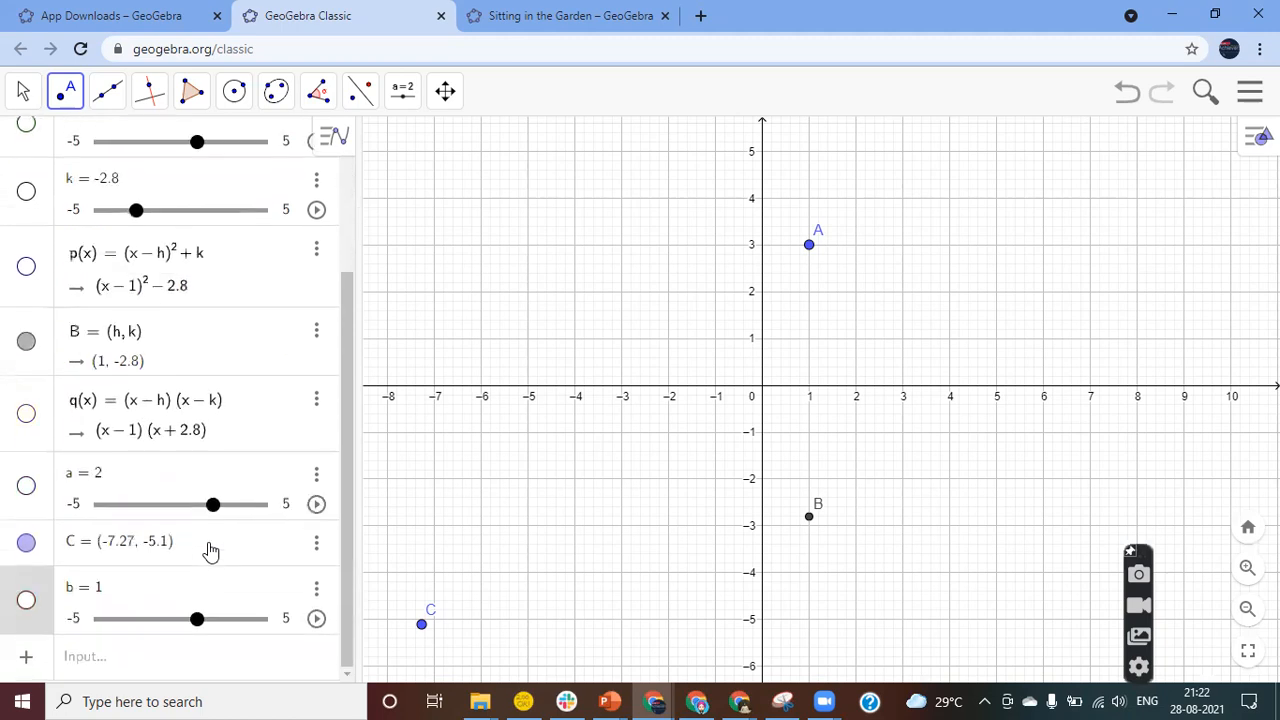
pyautogui.click(100, 663)
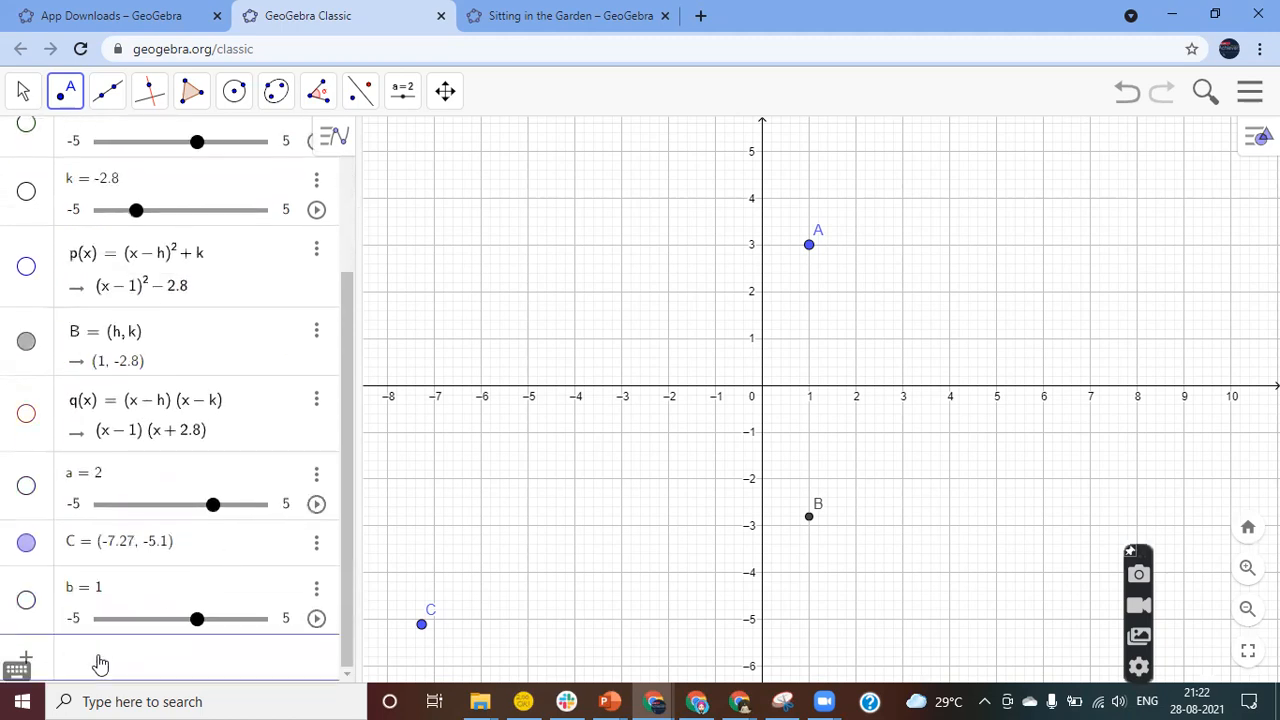
pyautogui.write('y=')
pyautogui.write('2')
pyautogui.write(' sin(')
pyautogui.write('b(x')
pyautogui.write('-h')
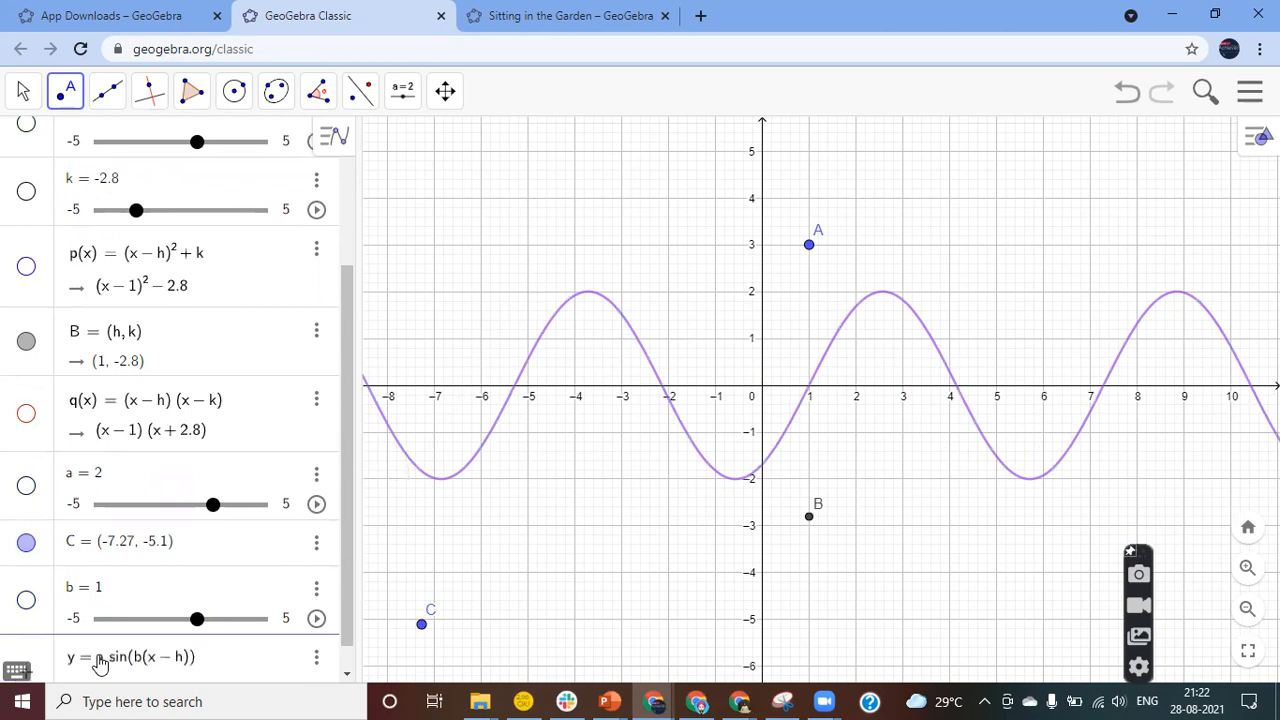
pyautogui.write('+k')
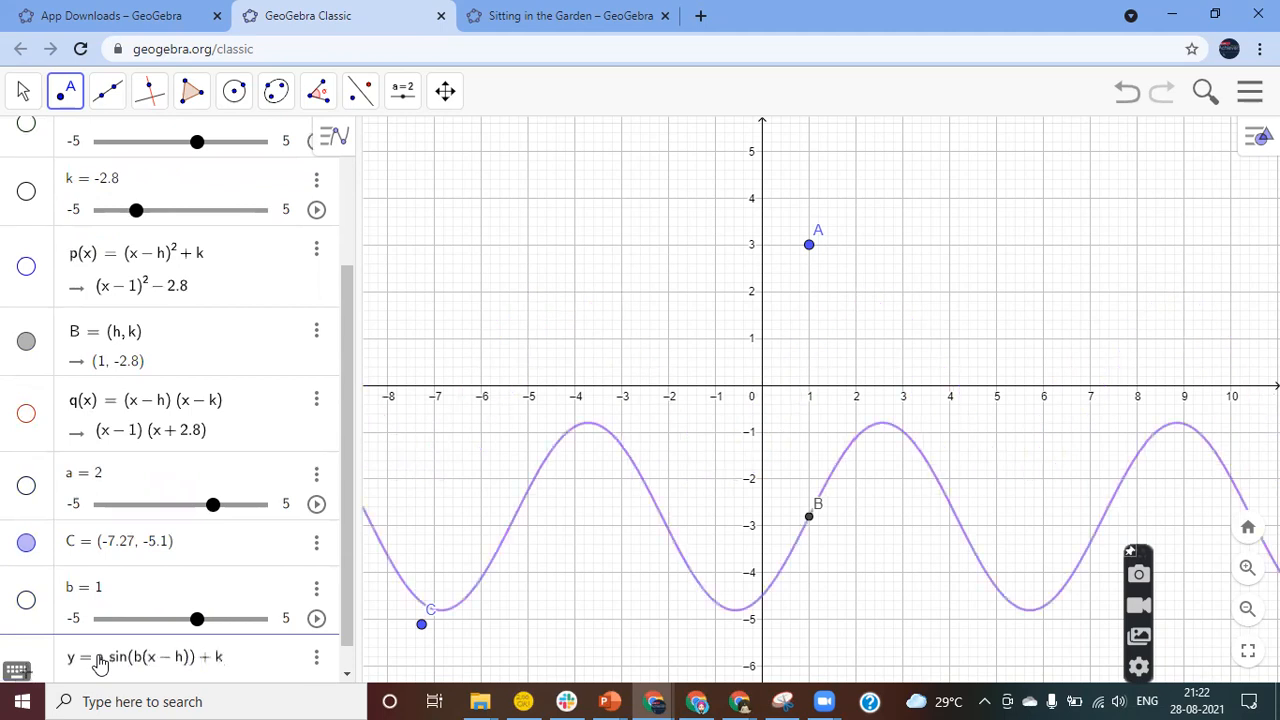
pyautogui.press('Return')
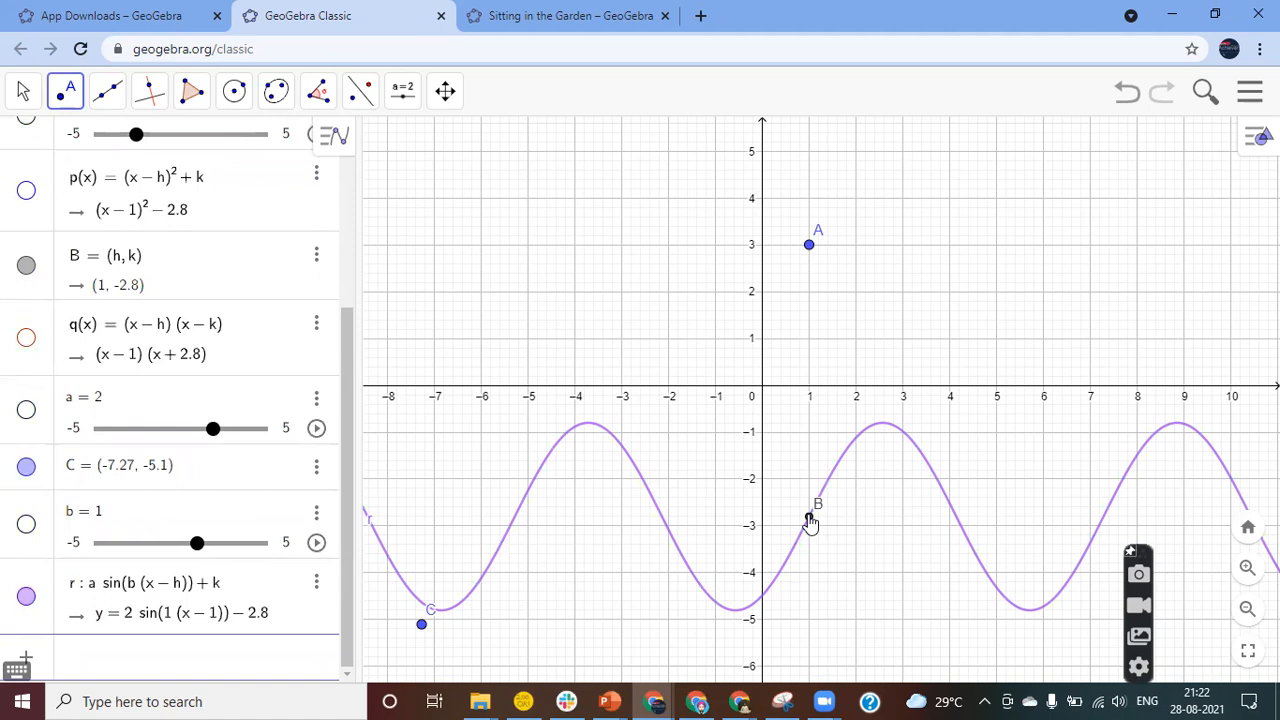
# Move point B to the origin, then vary sliders h and k slightly and return both to 0
pyautogui.moveTo(809, 521); pyautogui.dragTo(765, 390)
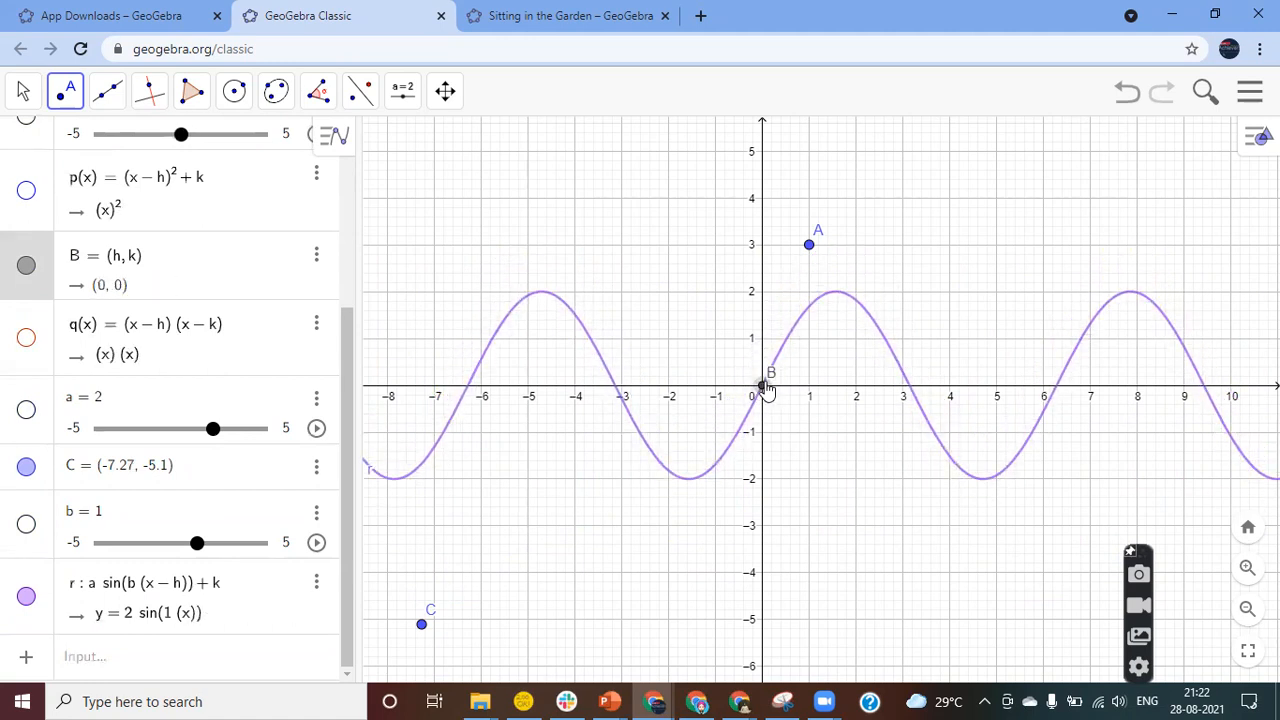
pyautogui.scroll(5, 305, 324)
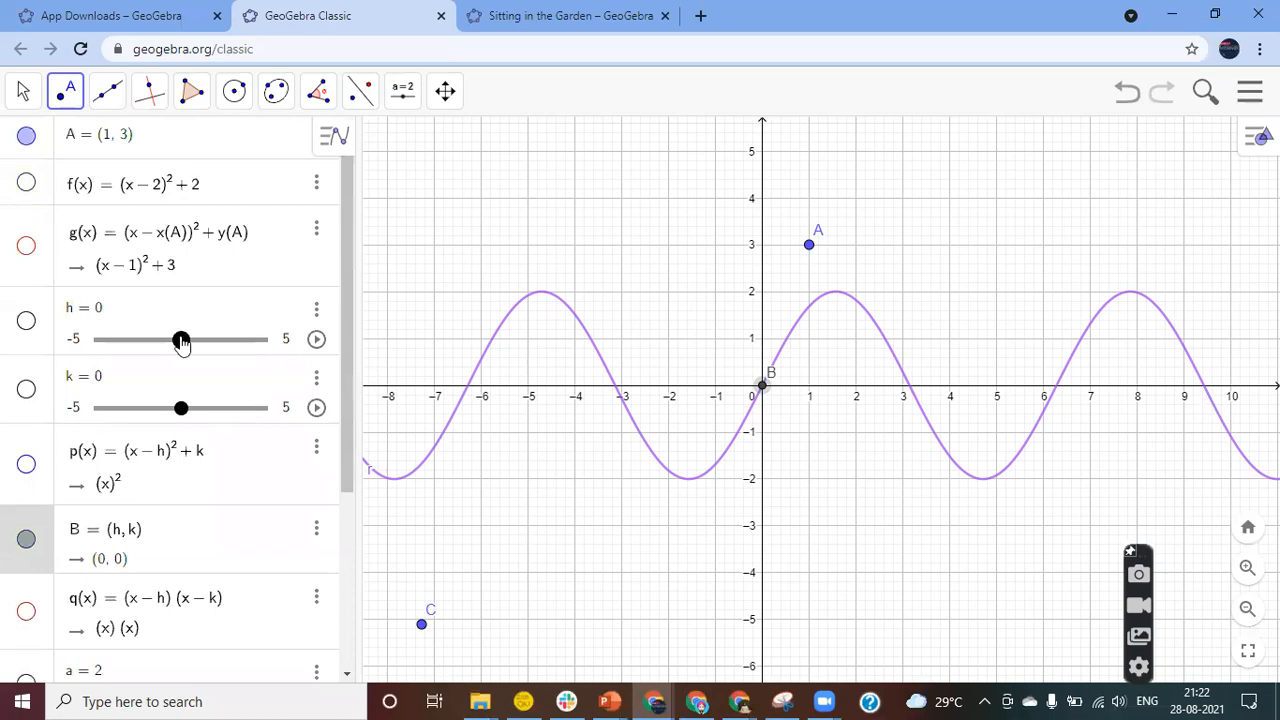
pyautogui.moveTo(180, 339)
pyautogui.mouseDown()
pyautogui.moveTo(260, 346)
pyautogui.moveTo(121, 355)
pyautogui.moveTo(209, 353)
pyautogui.moveTo(180, 355)
pyautogui.mouseUp()
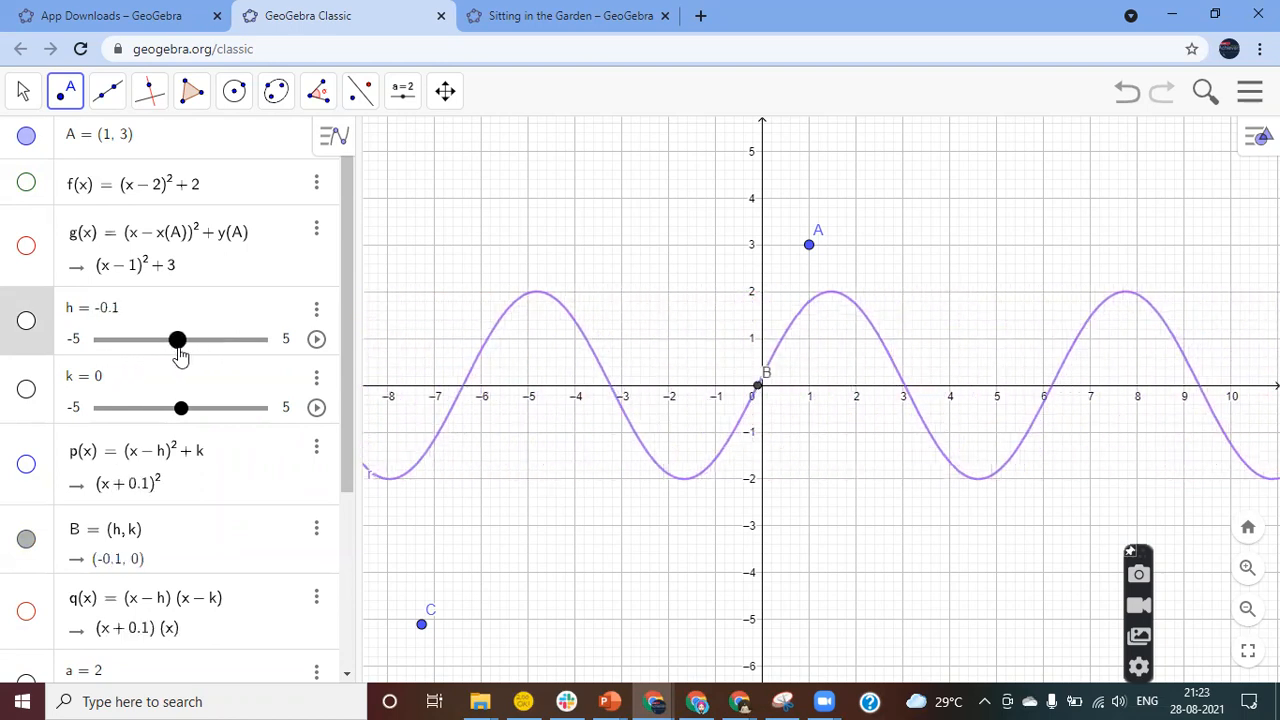
pyautogui.moveTo(180, 355); pyautogui.dragTo(182, 355)
pyautogui.moveTo(182, 406)
pyautogui.mouseDown()
pyautogui.moveTo(245, 410)
pyautogui.moveTo(145, 426)
pyautogui.moveTo(200, 428)
pyautogui.moveTo(182, 422)
pyautogui.mouseUp()
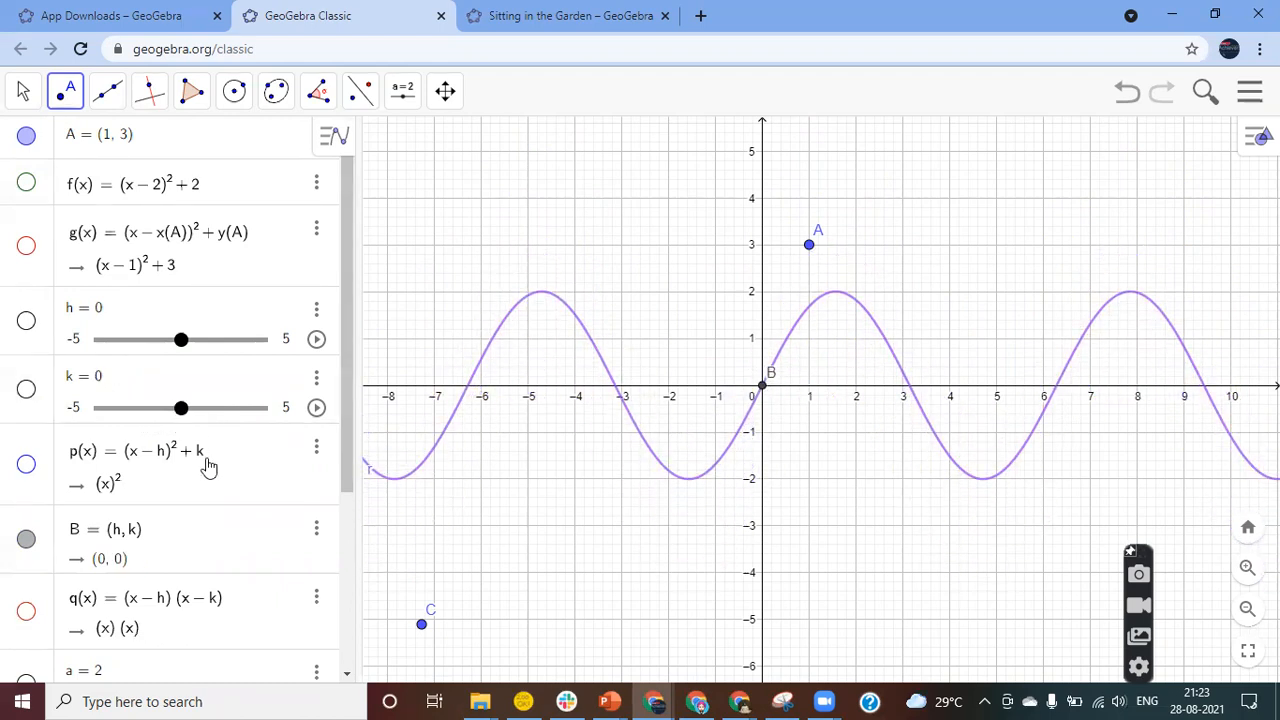
# Turn on the trace for sine curve r and sweep slider k through its range, ending at 1
pyautogui.scroll(-3, 207, 466)
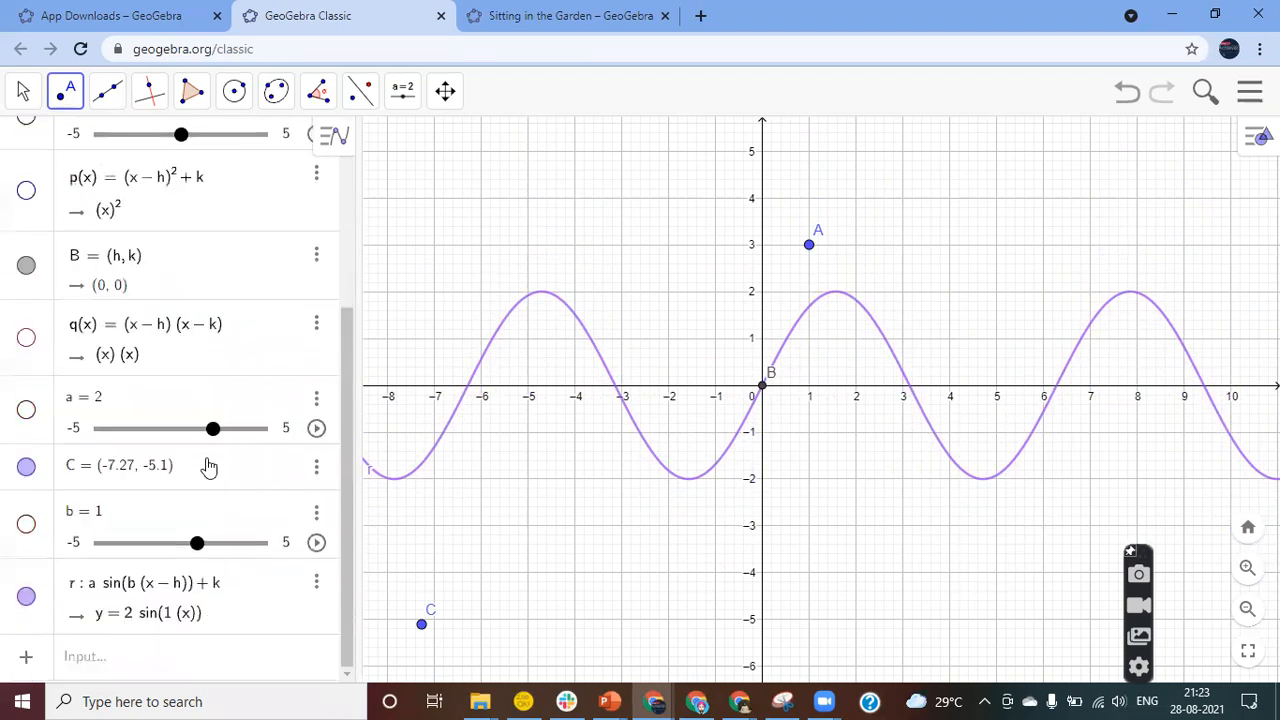
pyautogui.click(318, 592)
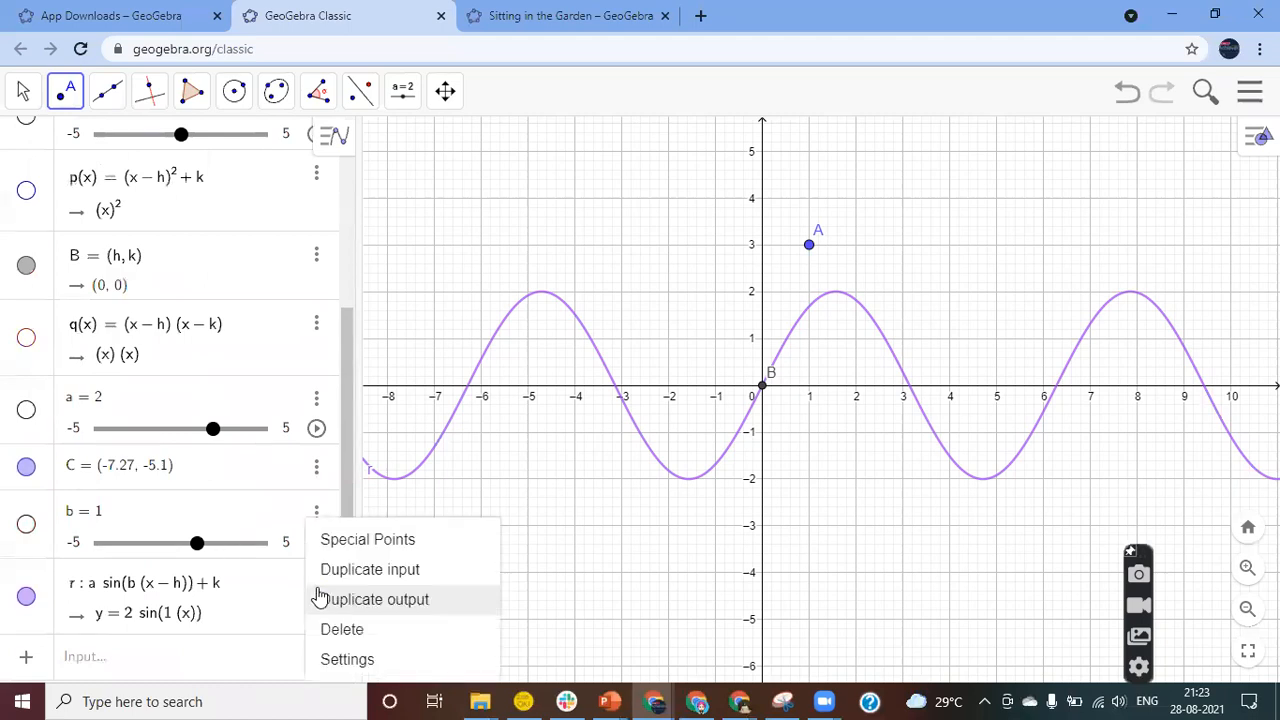
pyautogui.click(358, 655)
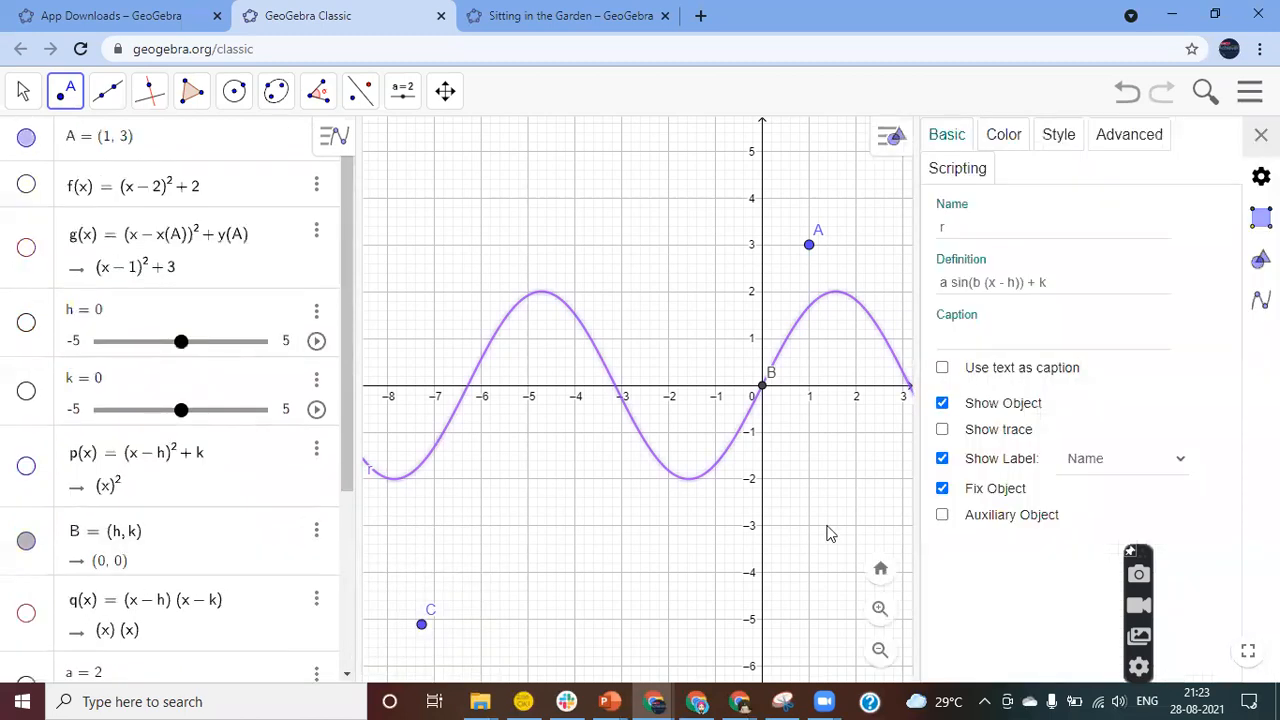
pyautogui.click(942, 431)
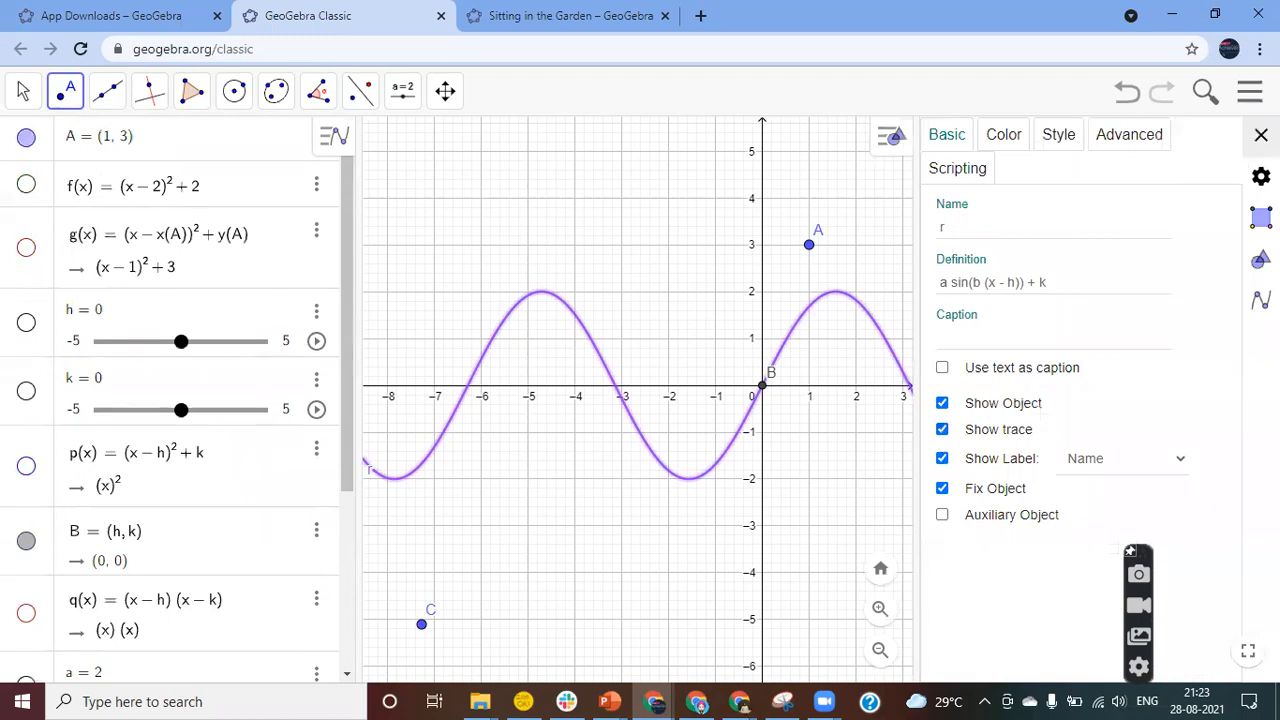
pyautogui.click(1261, 134)
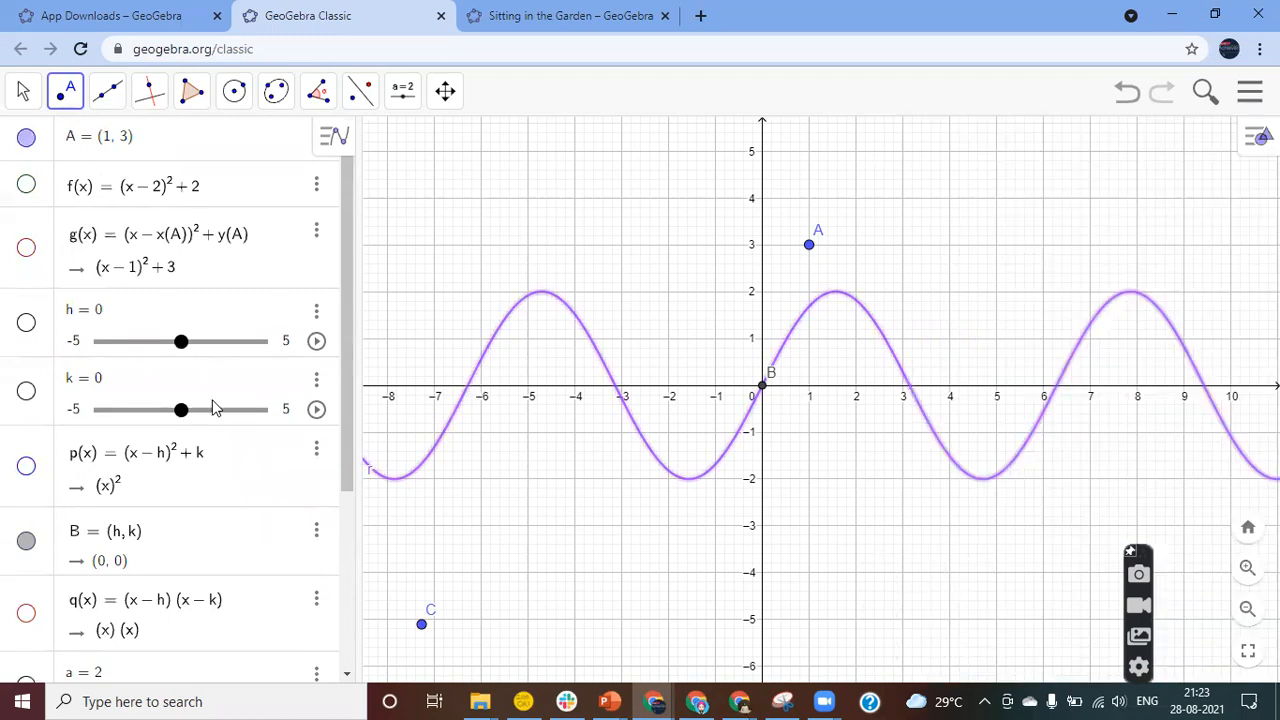
pyautogui.moveTo(182, 410)
pyautogui.mouseDown()
pyautogui.moveTo(250, 411)
pyautogui.moveTo(203, 412)
pyautogui.moveTo(112, 465)
pyautogui.moveTo(220, 421)
pyautogui.moveTo(147, 450)
pyautogui.moveTo(194, 417)
pyautogui.moveTo(160, 424)
pyautogui.moveTo(197, 428)
pyautogui.mouseUp()
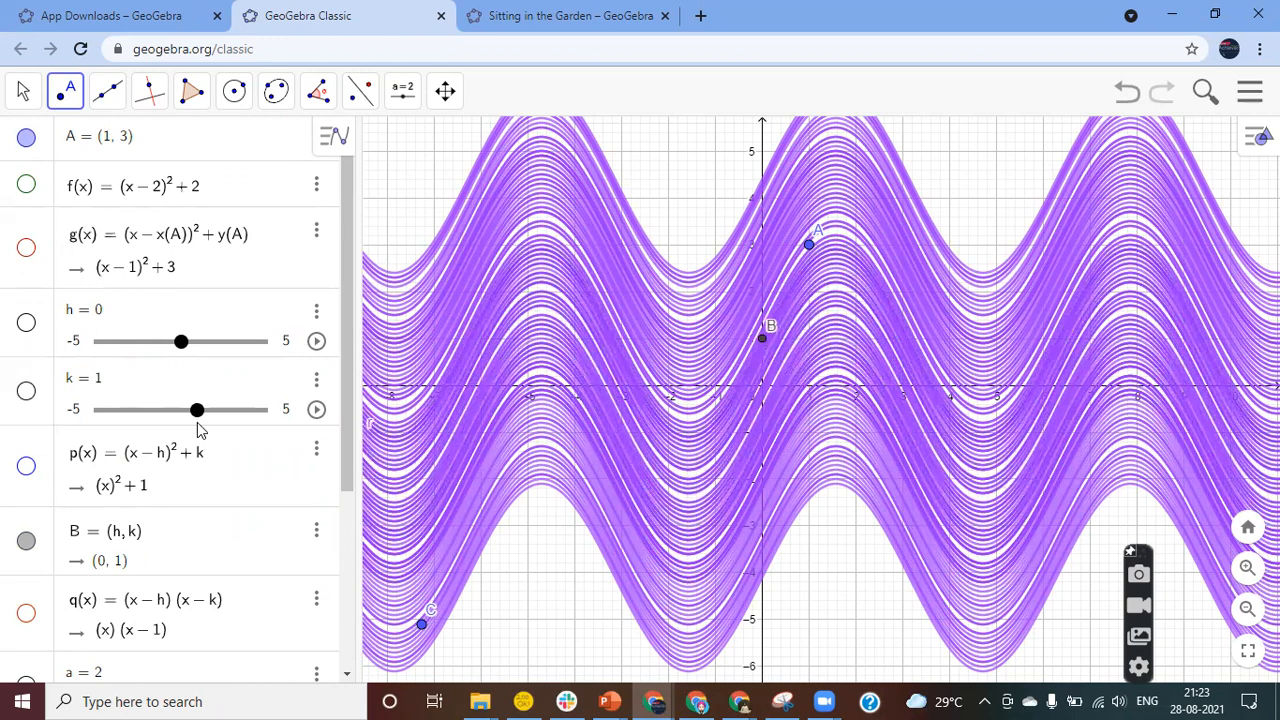
pyautogui.click(528, 575)
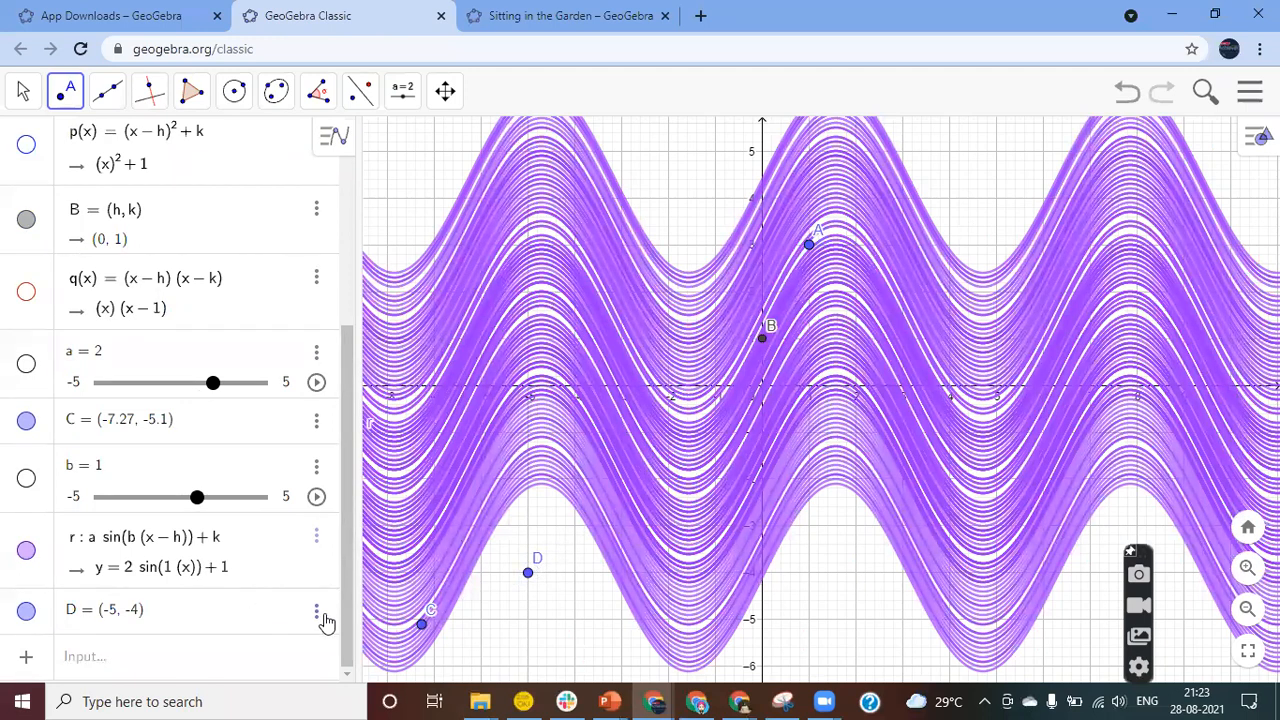
# Turn off the trace for sine curve r and close its settings
pyautogui.click(316, 545)
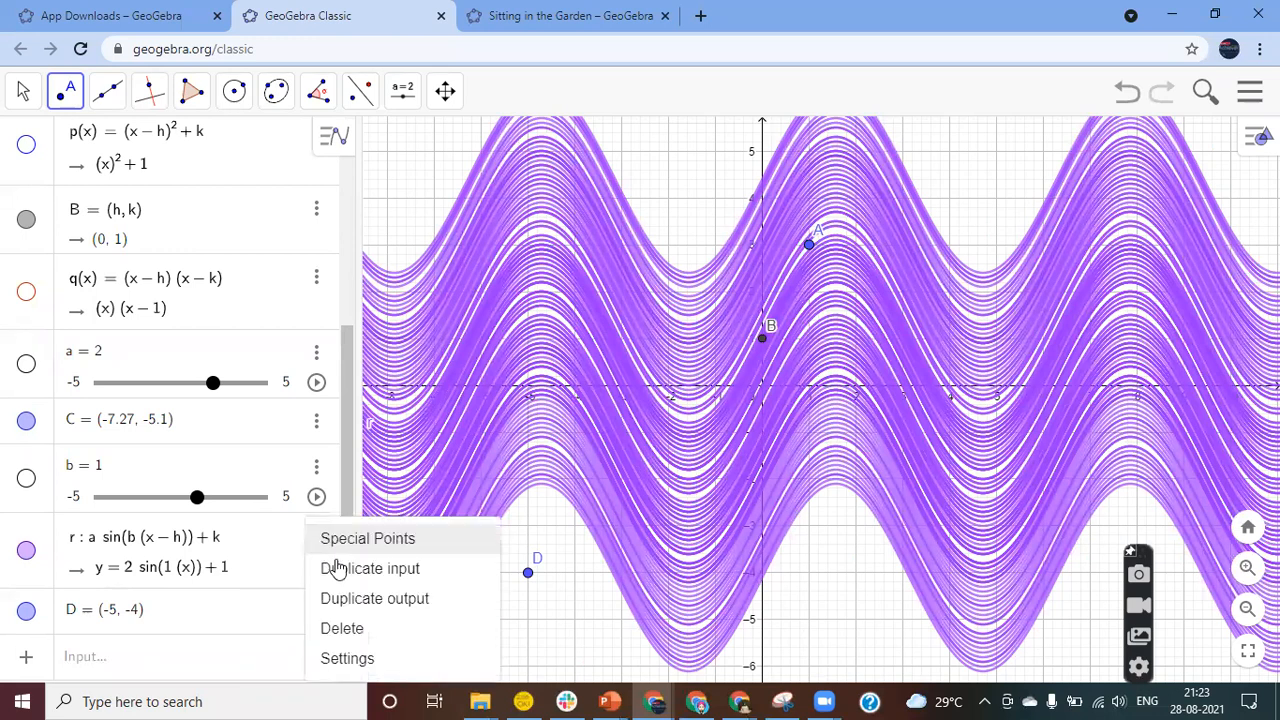
pyautogui.click(343, 658)
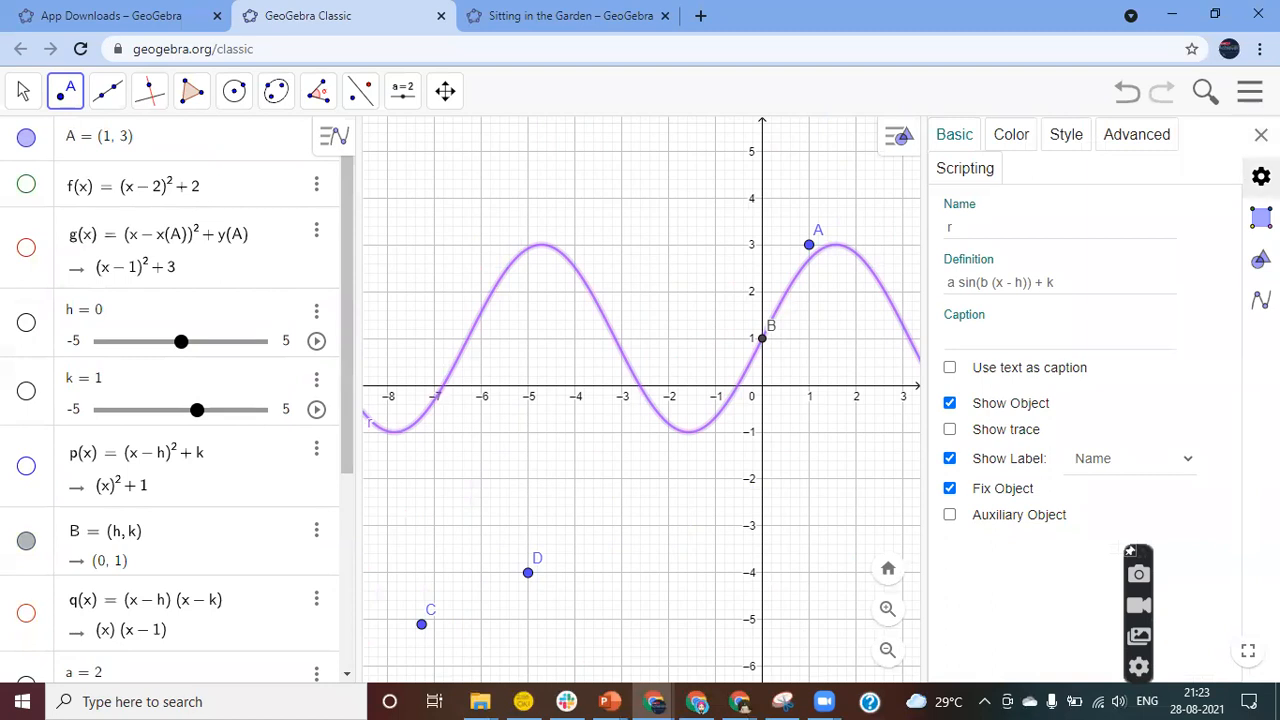
pyautogui.click(1261, 134)
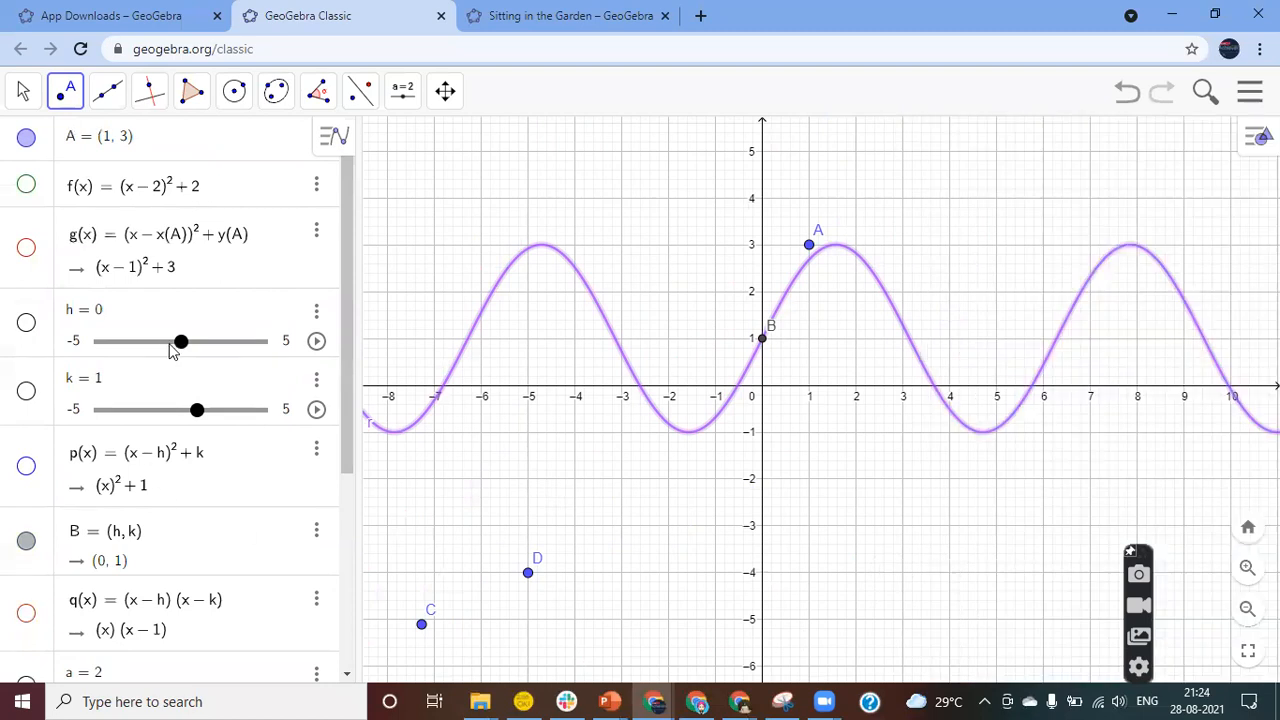
# Set slider h to -0.9 and slider a to 2.3
pyautogui.moveTo(181, 341)
pyautogui.mouseDown()
pyautogui.moveTo(234, 349)
pyautogui.moveTo(177, 357)
pyautogui.moveTo(166, 343)
pyautogui.mouseUp()
pyautogui.scroll(-3, 200, 486)
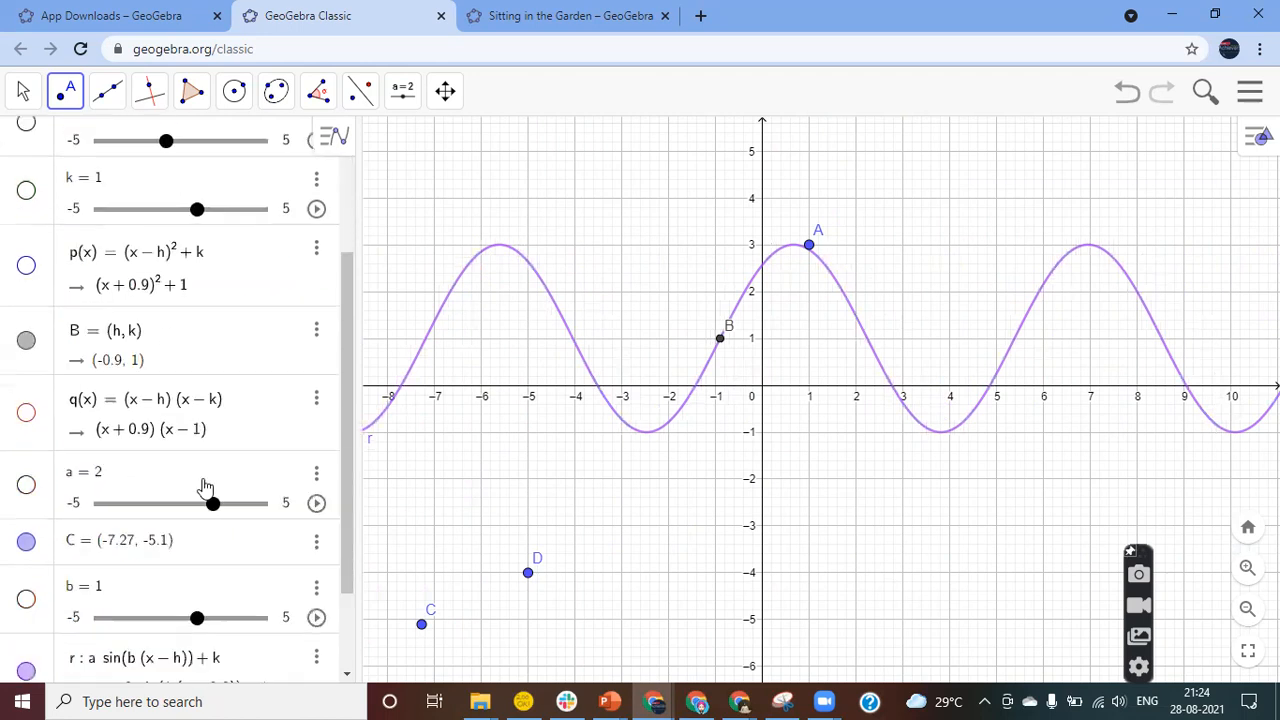
pyautogui.moveTo(211, 386)
pyautogui.mouseDown()
pyautogui.moveTo(162, 391)
pyautogui.moveTo(220, 389)
pyautogui.mouseUp()
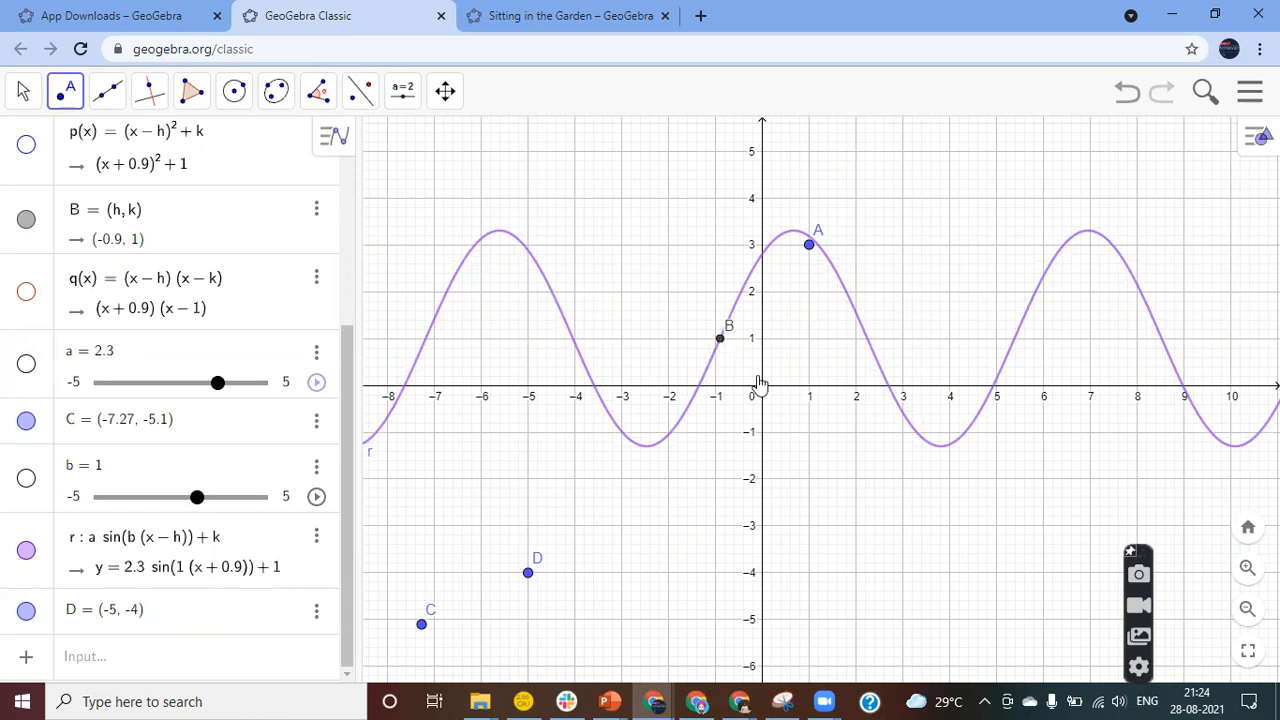
# Return point B to the origin, and set slider a to 2.8 and slider b to 1.4
pyautogui.moveTo(720, 338); pyautogui.dragTo(762, 385)
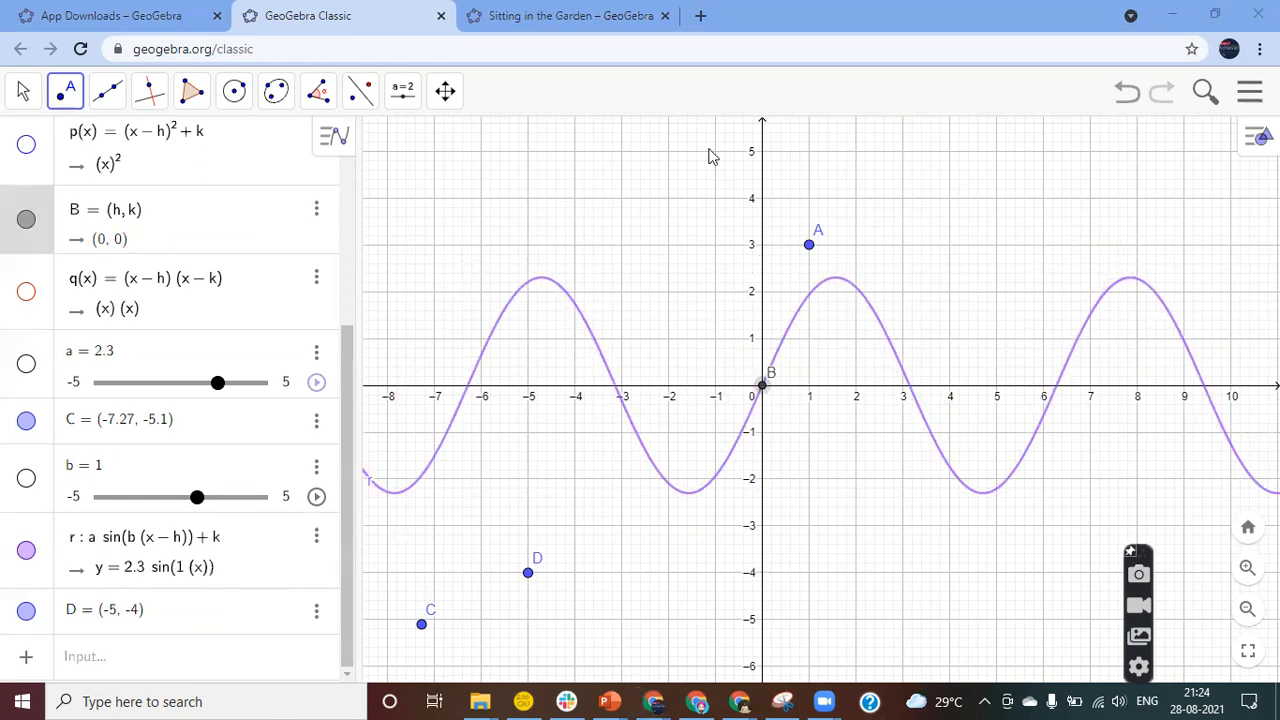
pyautogui.click(216, 386)
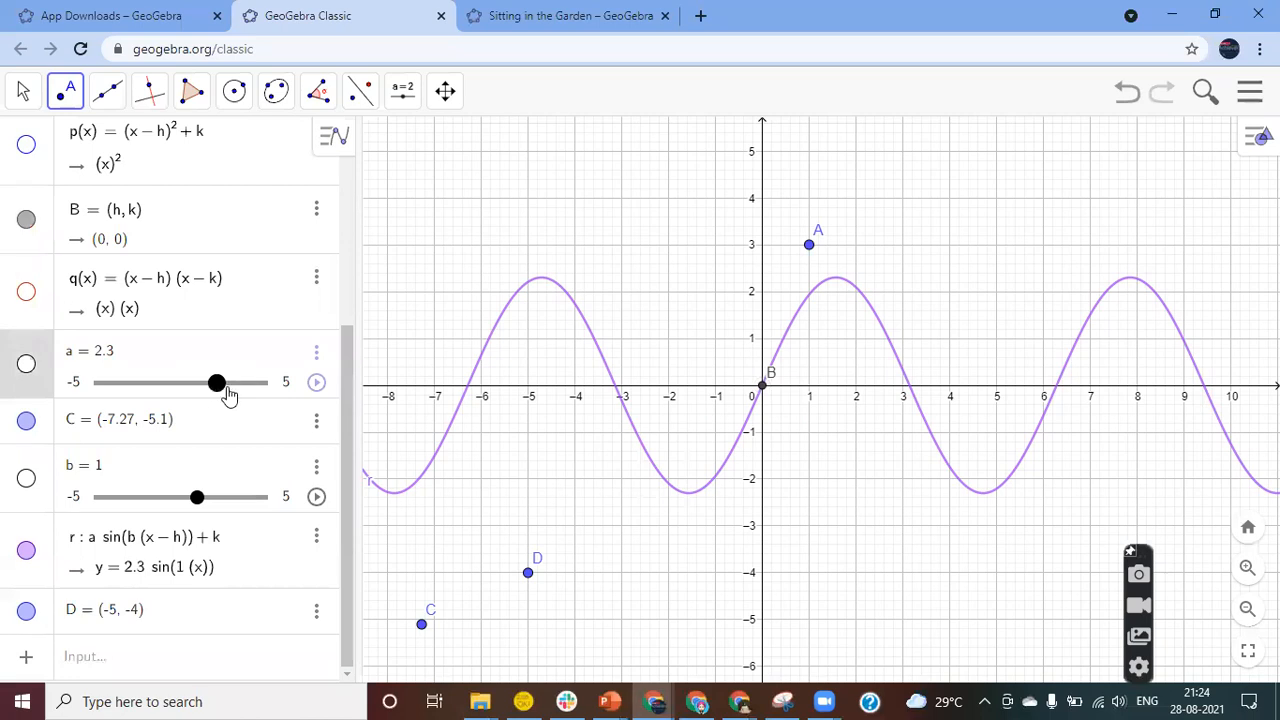
pyautogui.moveTo(228, 393)
pyautogui.mouseDown()
pyautogui.moveTo(246, 397)
pyautogui.moveTo(227, 396)
pyautogui.mouseUp()
pyautogui.moveTo(197, 500)
pyautogui.mouseDown()
pyautogui.moveTo(225, 505)
pyautogui.moveTo(190, 505)
pyautogui.moveTo(207, 512)
pyautogui.mouseUp()
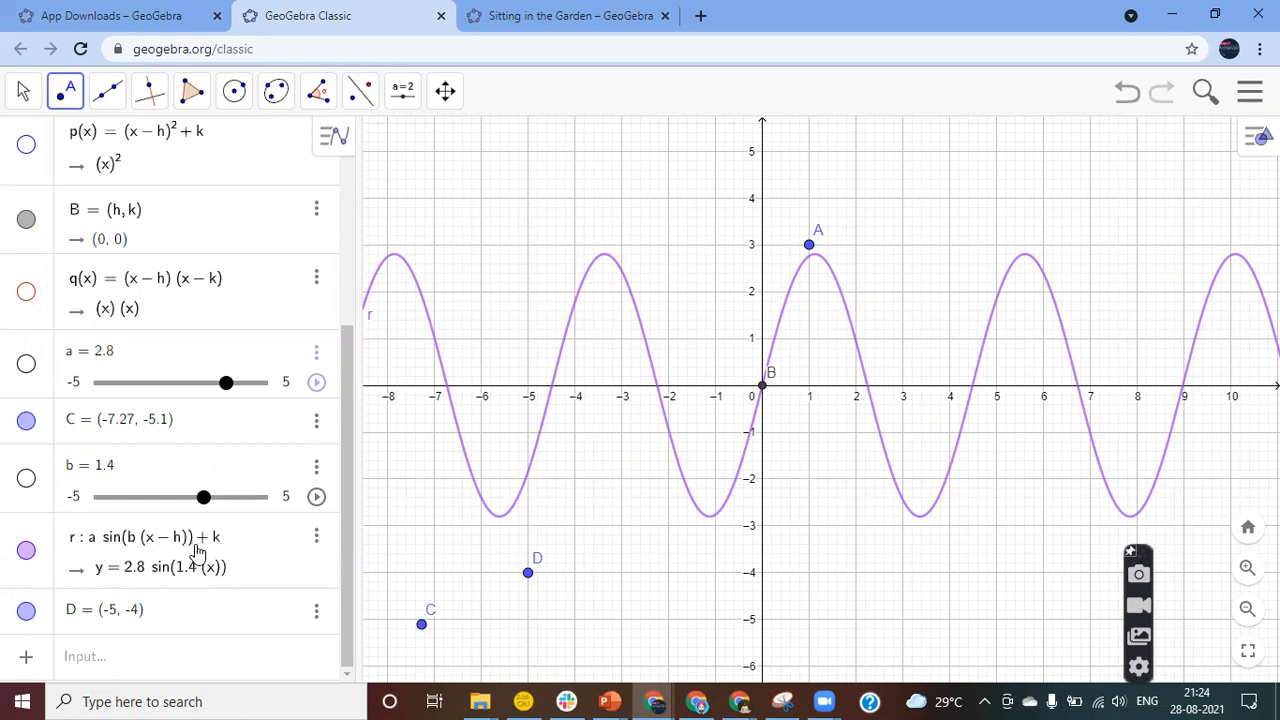
# Delete the parabola functions f(x) and g(x) from the algebra list
pyautogui.moveTo(348, 346); pyautogui.dragTo(355, 200)
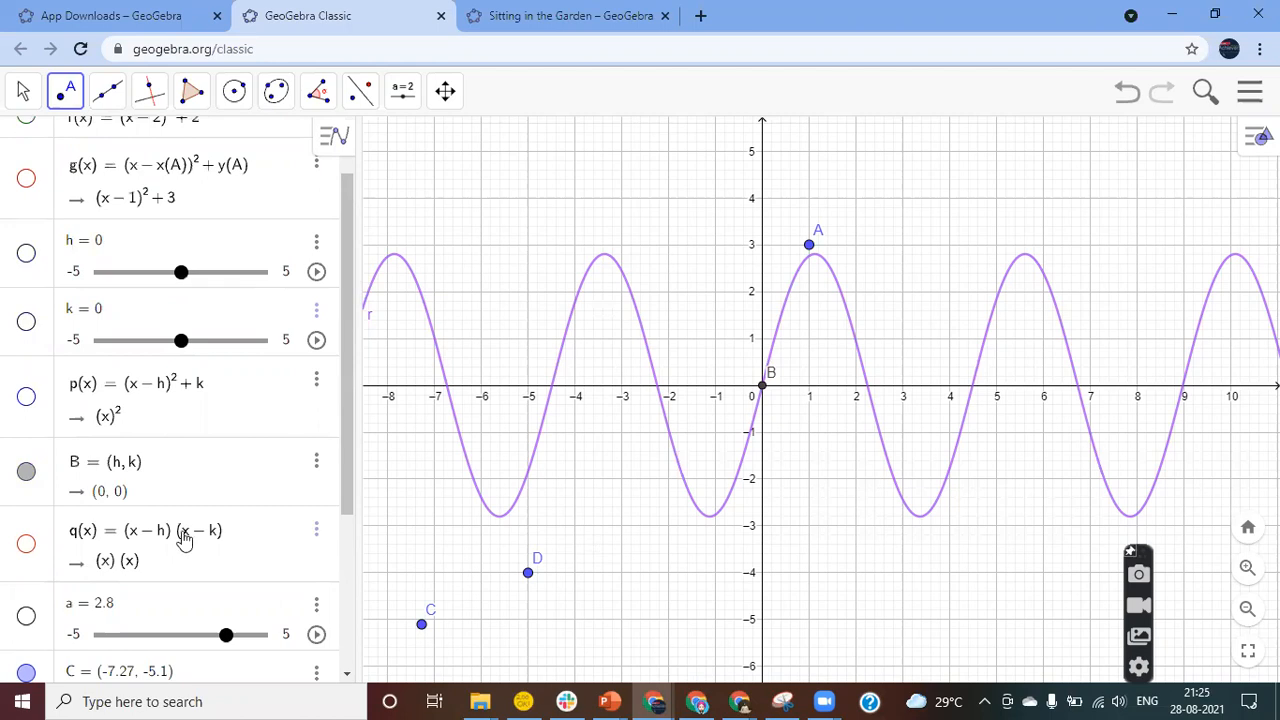
pyautogui.scroll(-3, 185, 540)
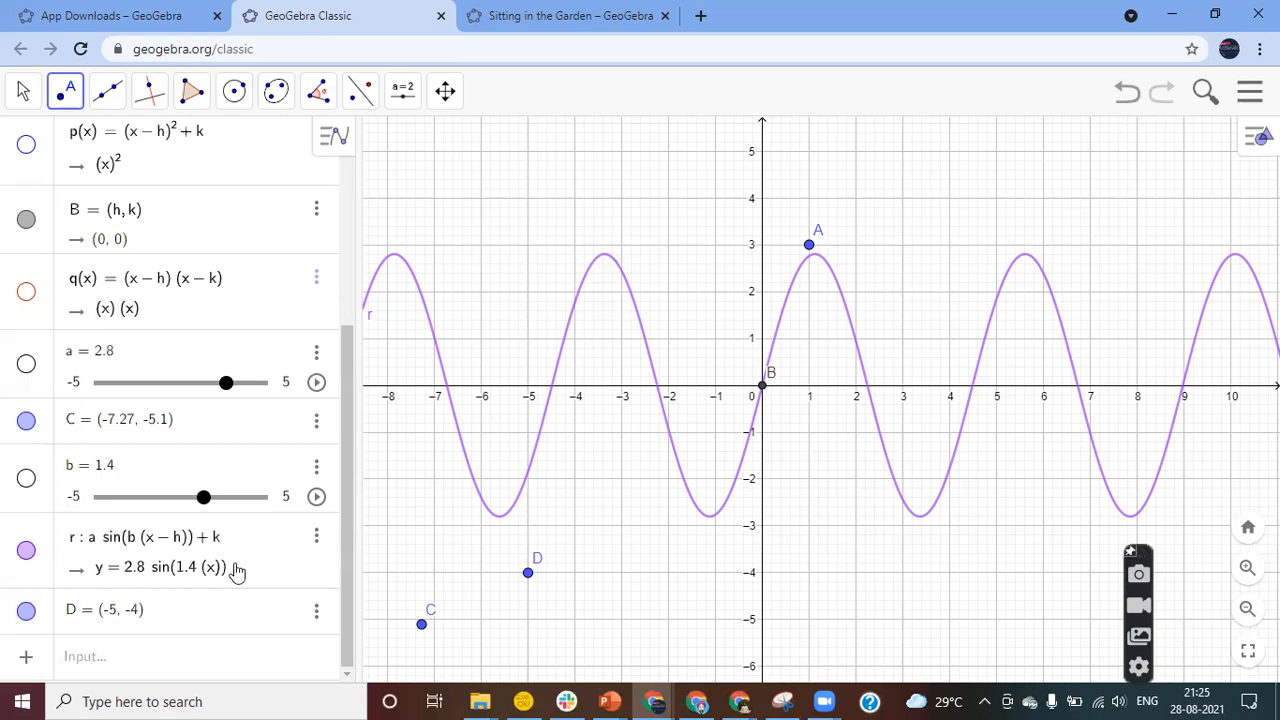
pyautogui.scroll(5, 175, 283)
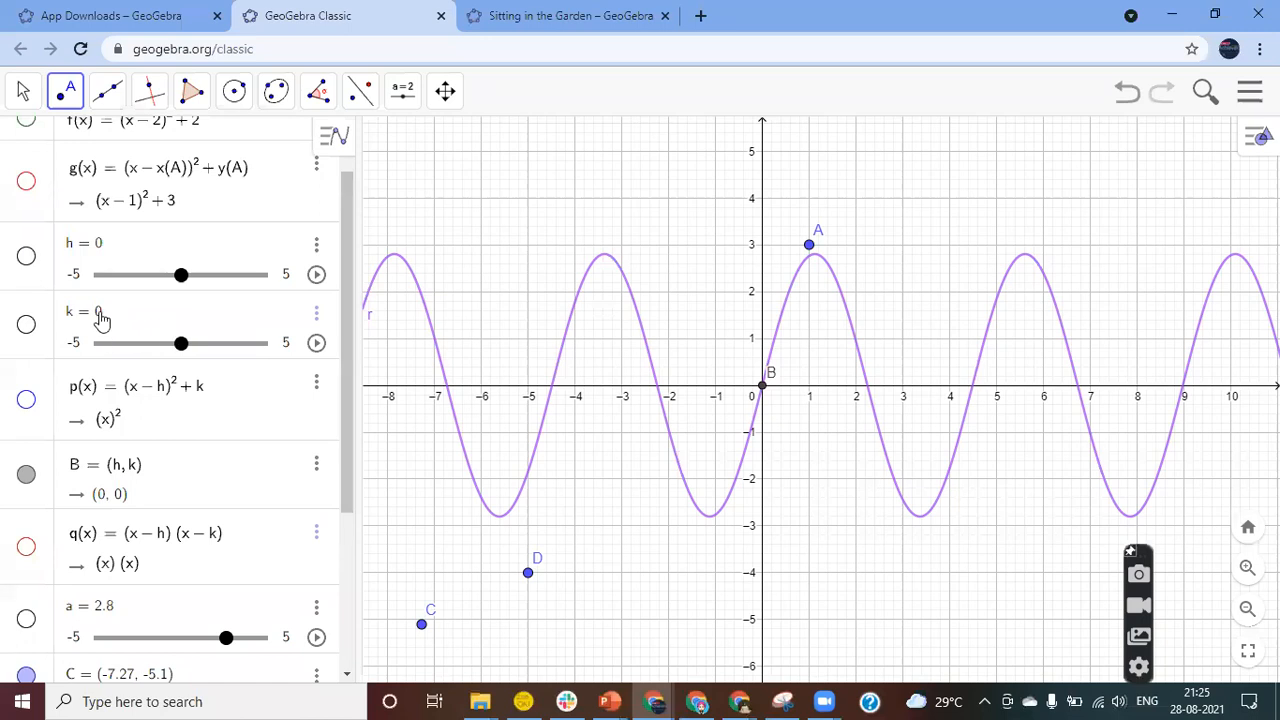
pyautogui.scroll(1, 245, 235)
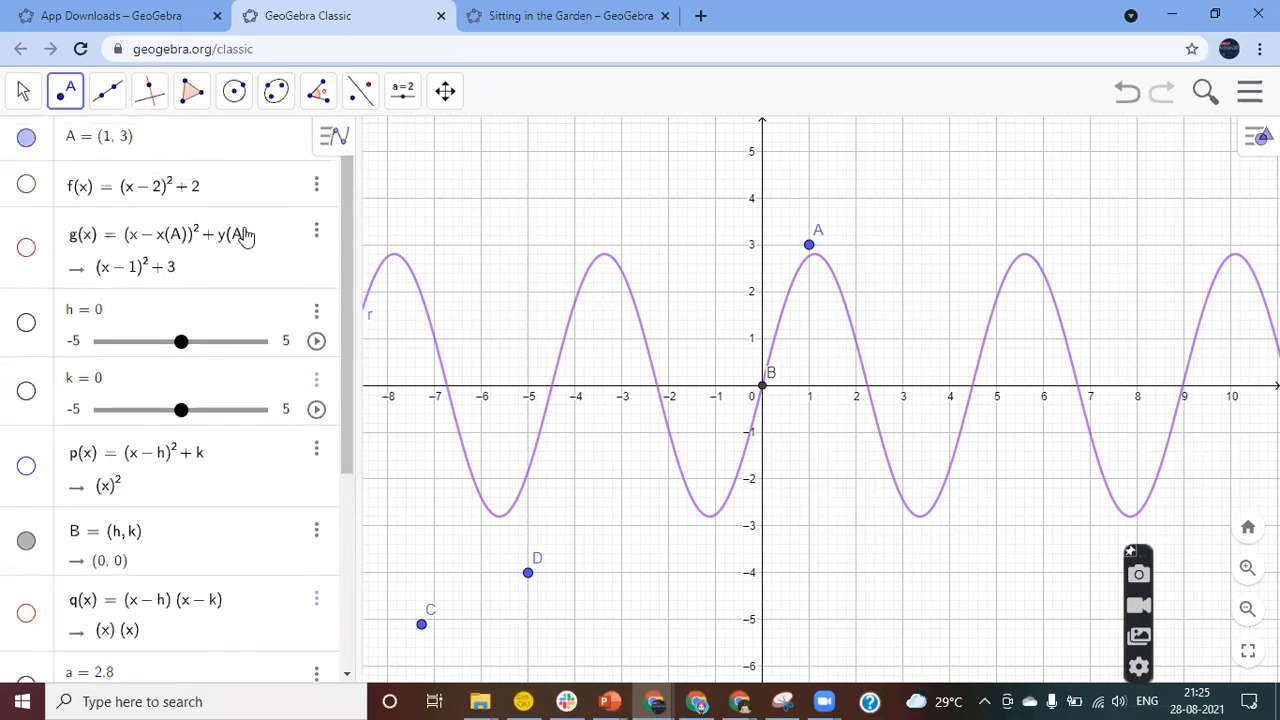
pyautogui.click(316, 184)
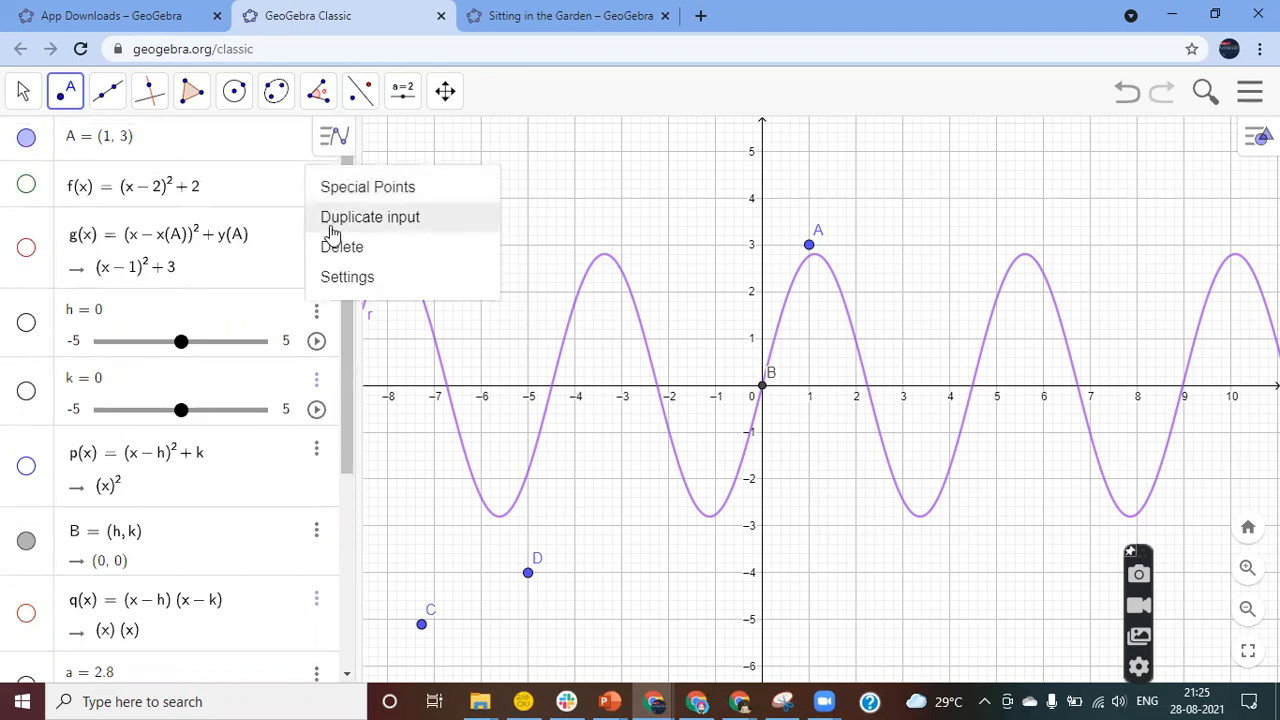
pyautogui.click(332, 256)
pyautogui.click(318, 188)
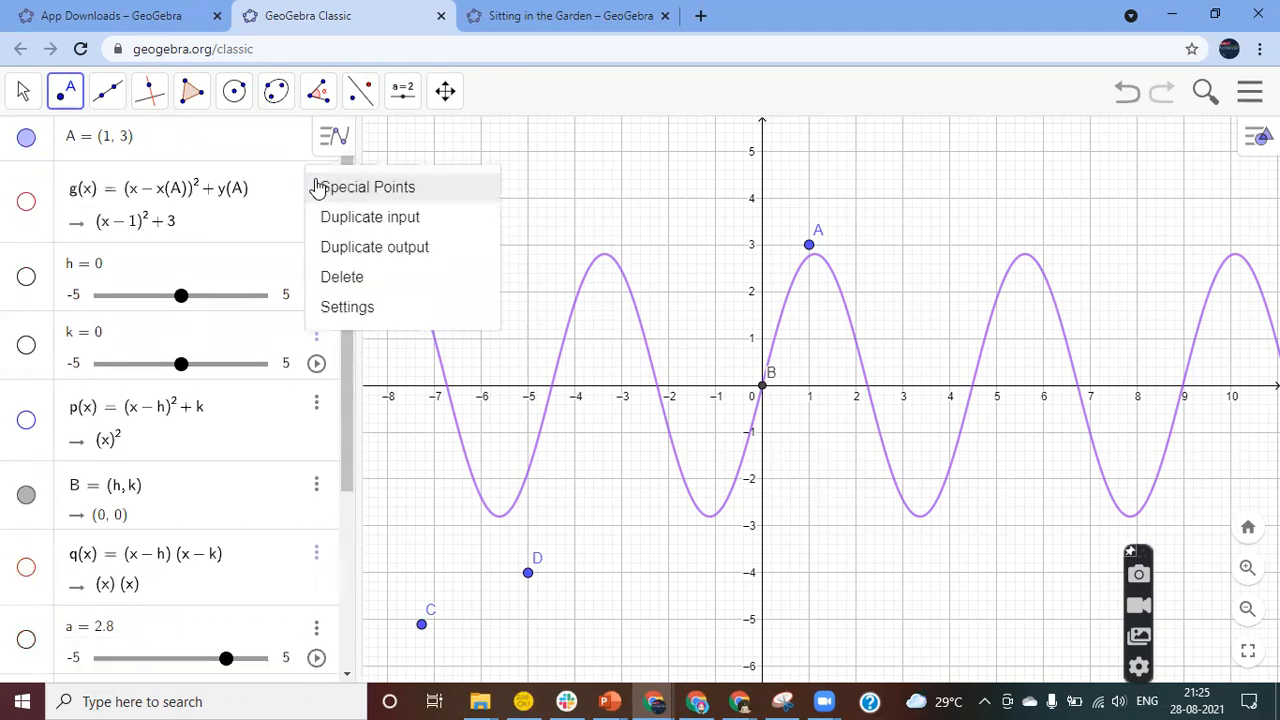
pyautogui.click(341, 277)
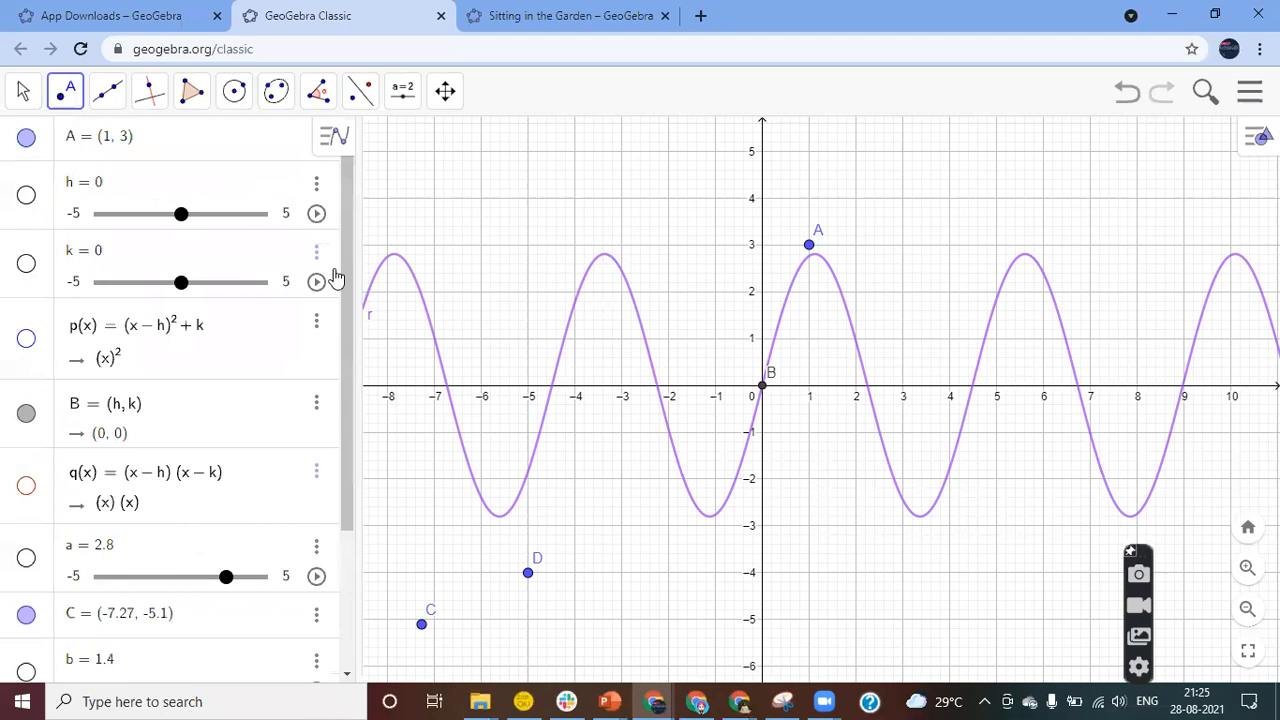
# Delete the slider-driven parabola functions p(x) and q(x)
pyautogui.click(318, 328)
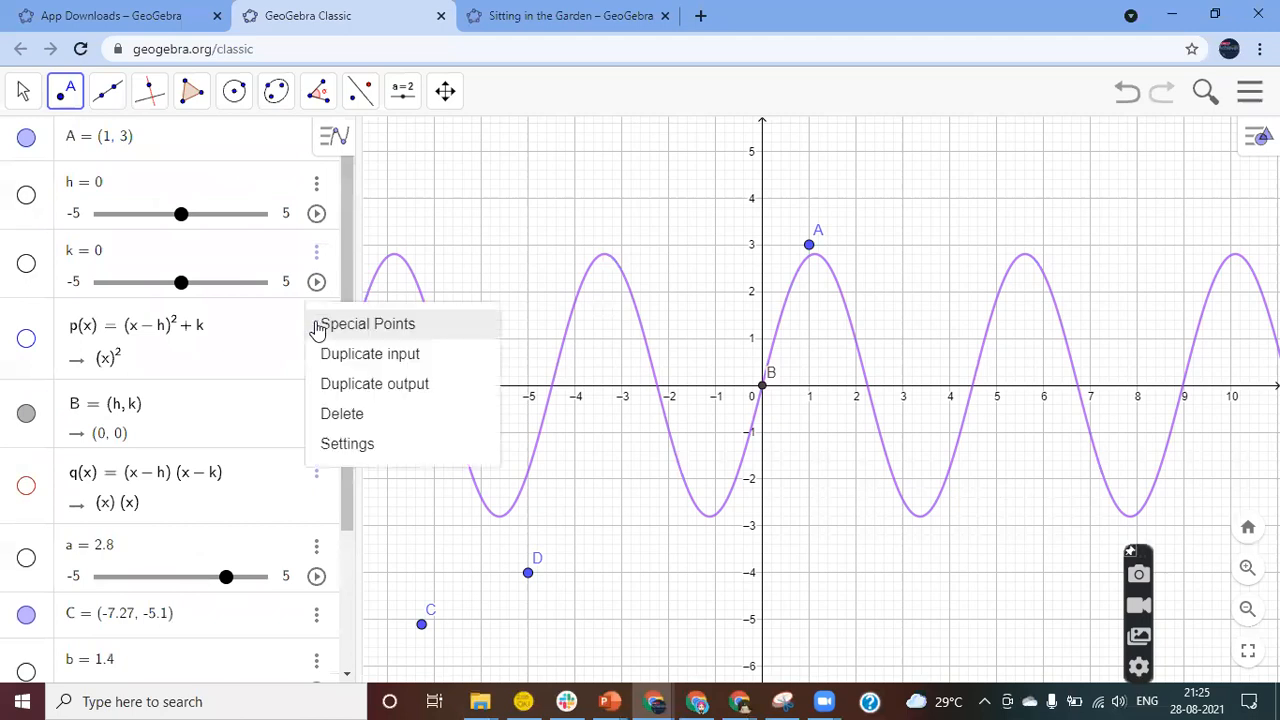
pyautogui.click(321, 420)
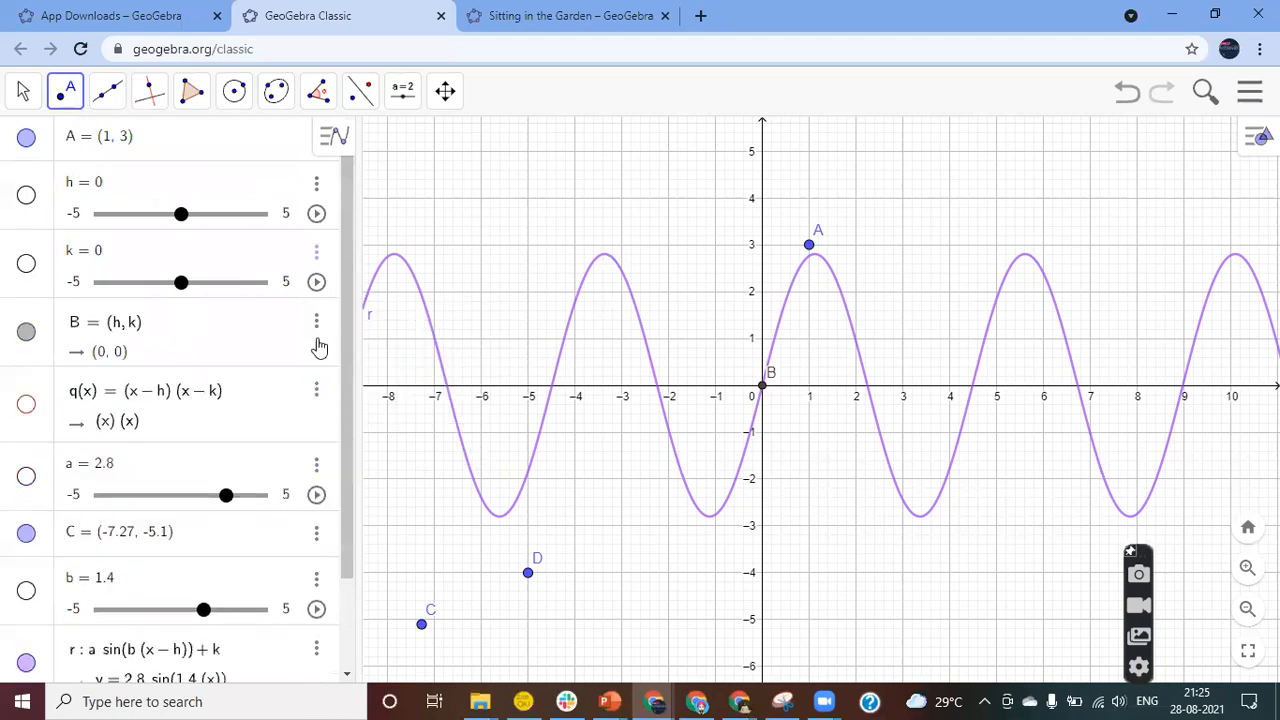
pyautogui.click(318, 393)
pyautogui.click(341, 484)
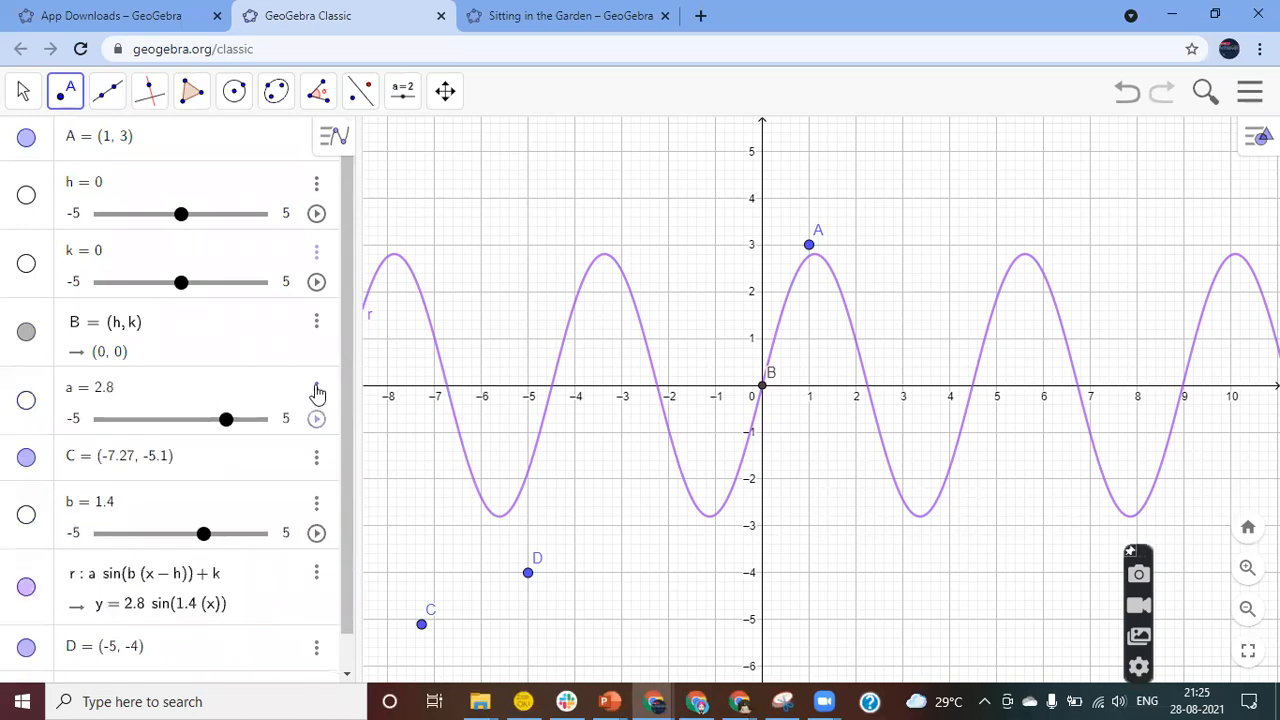
# Delete the free points C, D and A from the algebra list
pyautogui.click(316, 462)
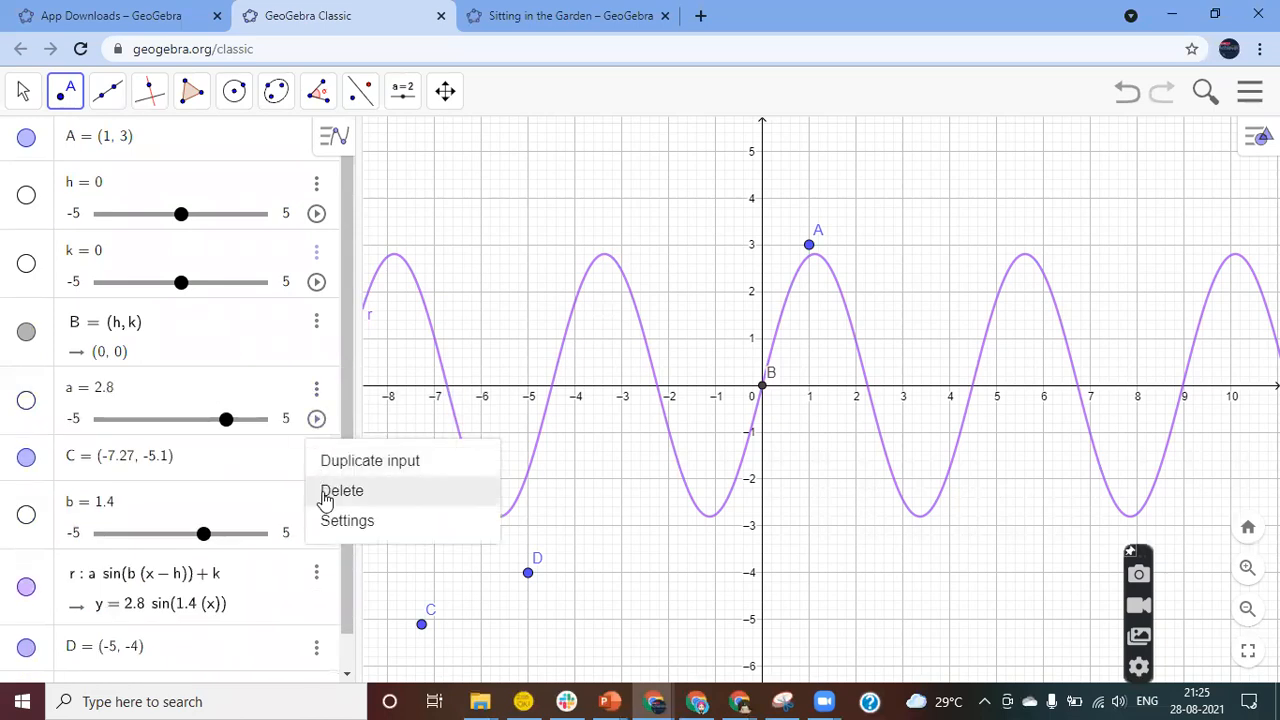
pyautogui.click(326, 500)
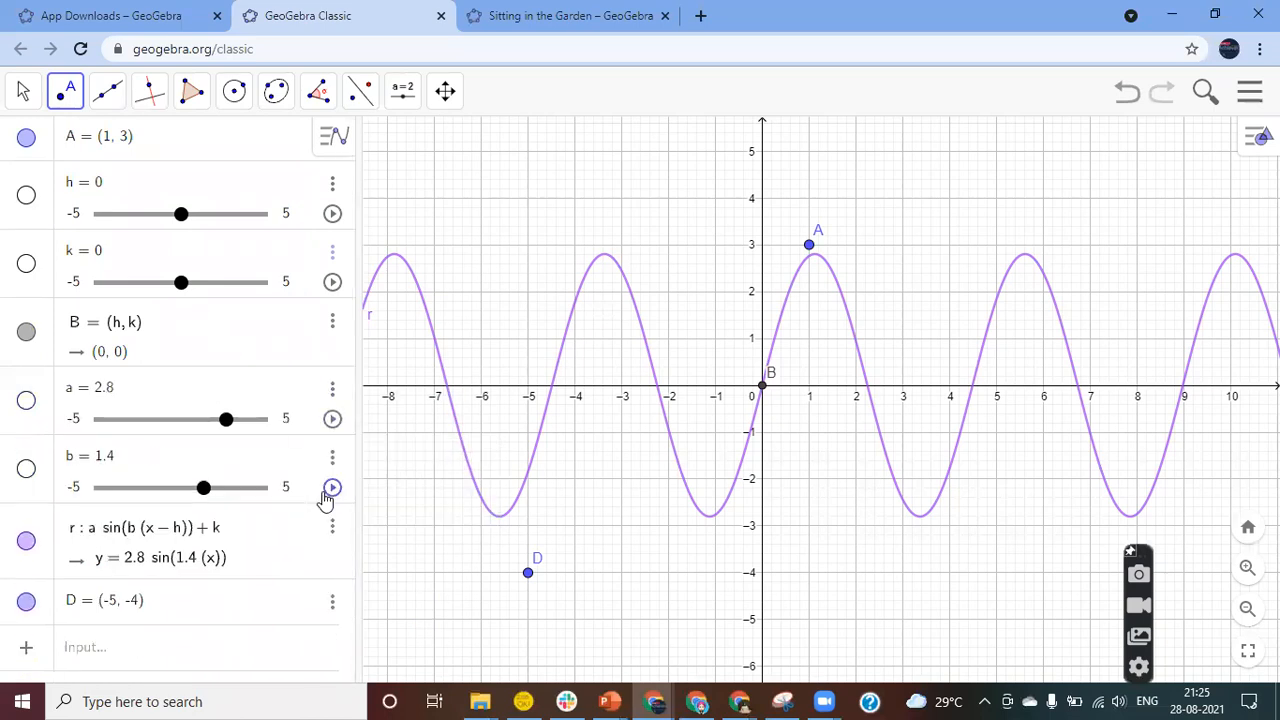
pyautogui.click(331, 606)
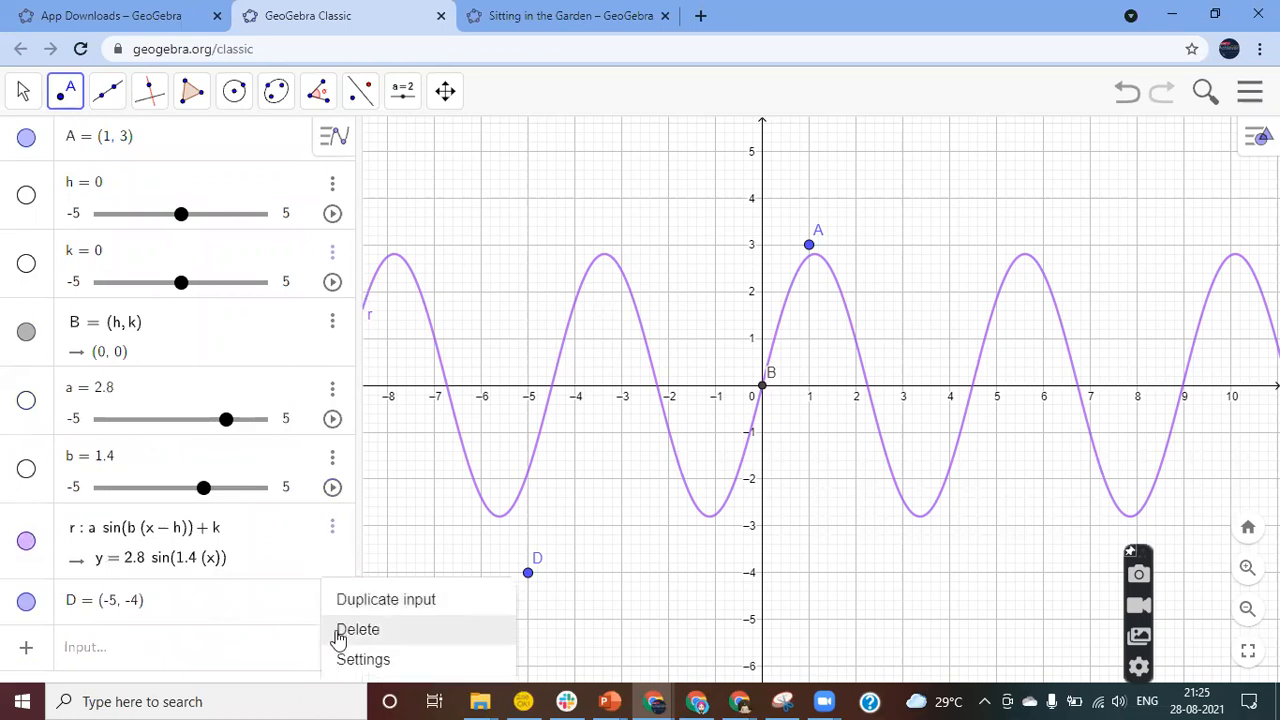
pyautogui.click(340, 632)
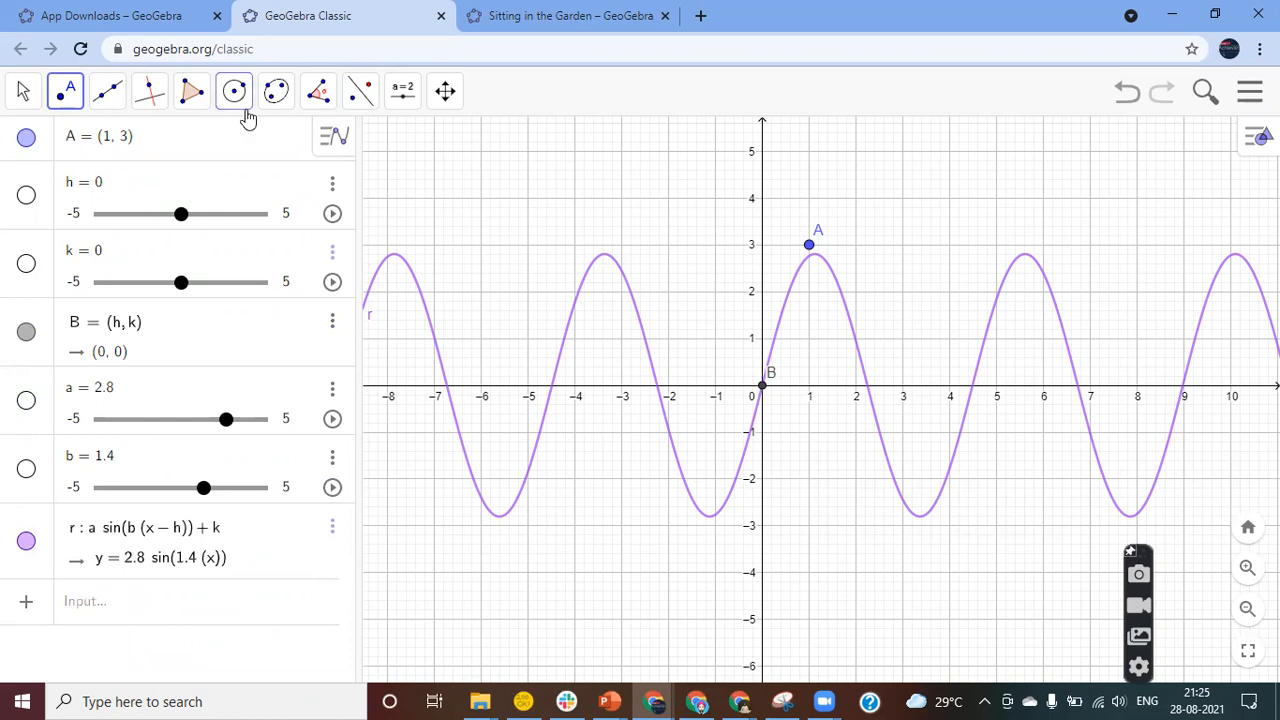
pyautogui.click(280, 149)
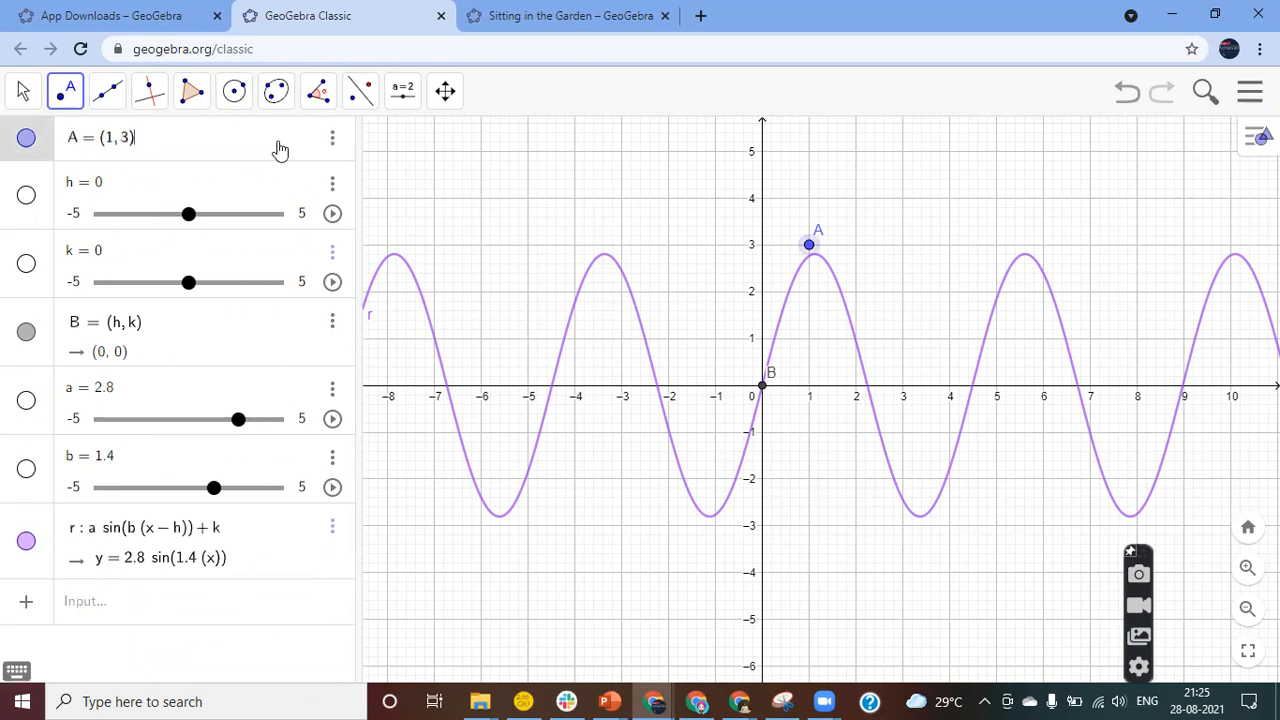
pyautogui.click(332, 137)
pyautogui.click(349, 169)
# Plot the parabola y=a(x-h)^2+k using the existing sliders
pyautogui.click(156, 572)
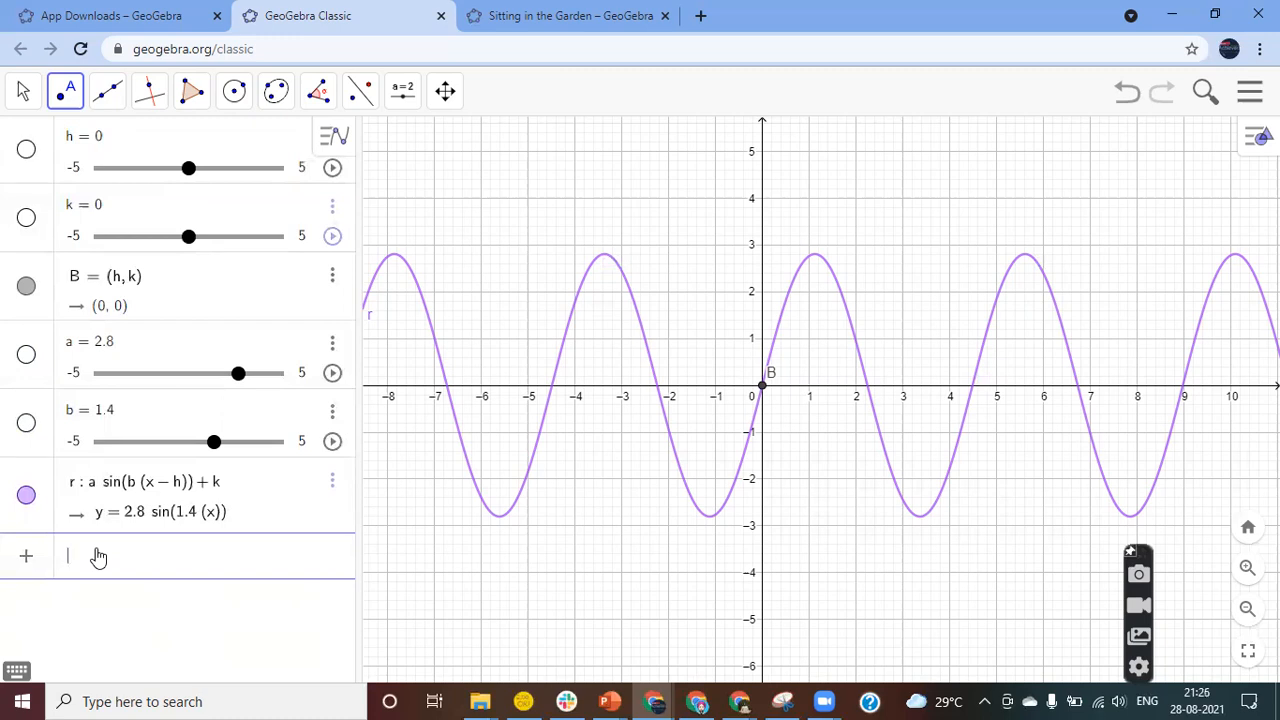
pyautogui.click(575, 20)
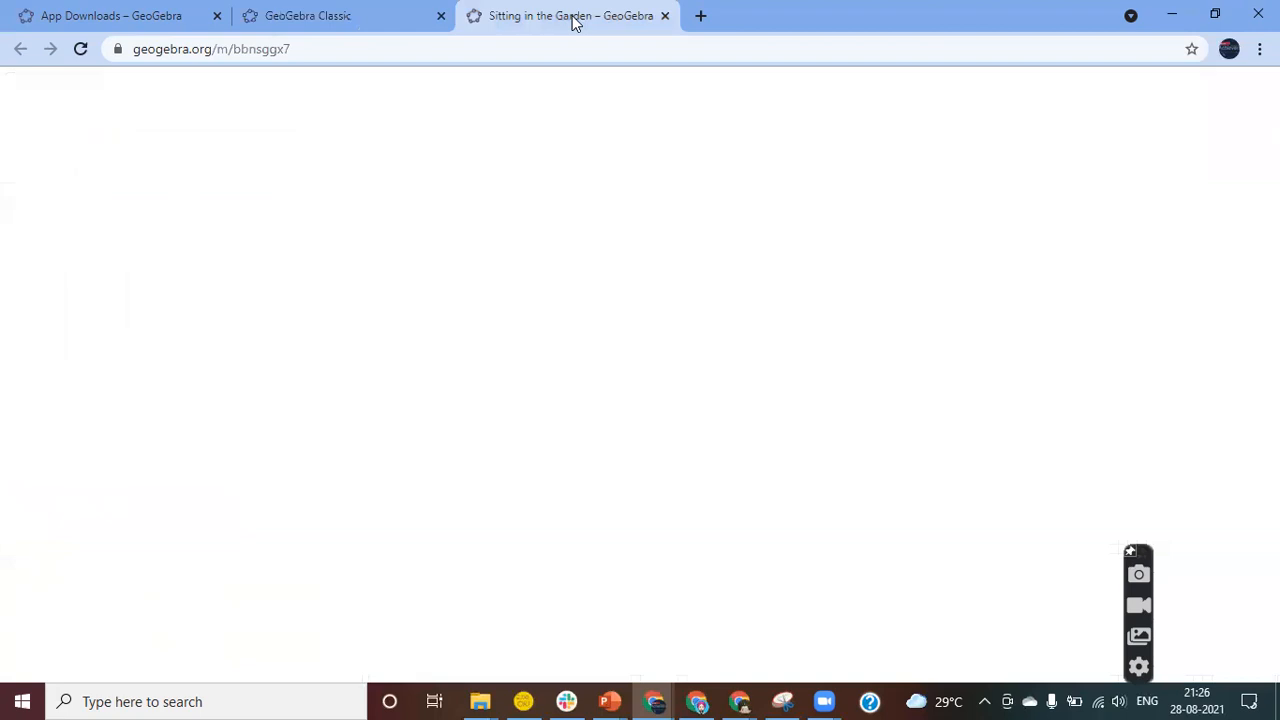
pyautogui.click(334, 22)
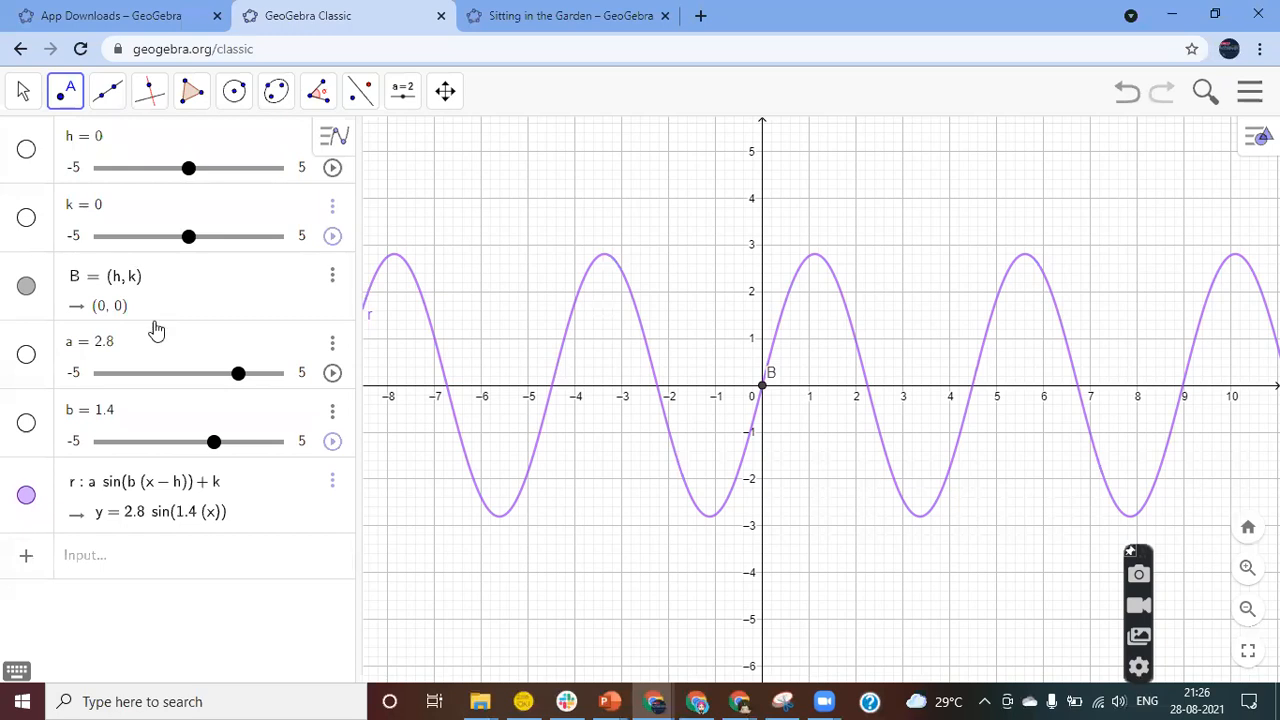
pyautogui.click(102, 569)
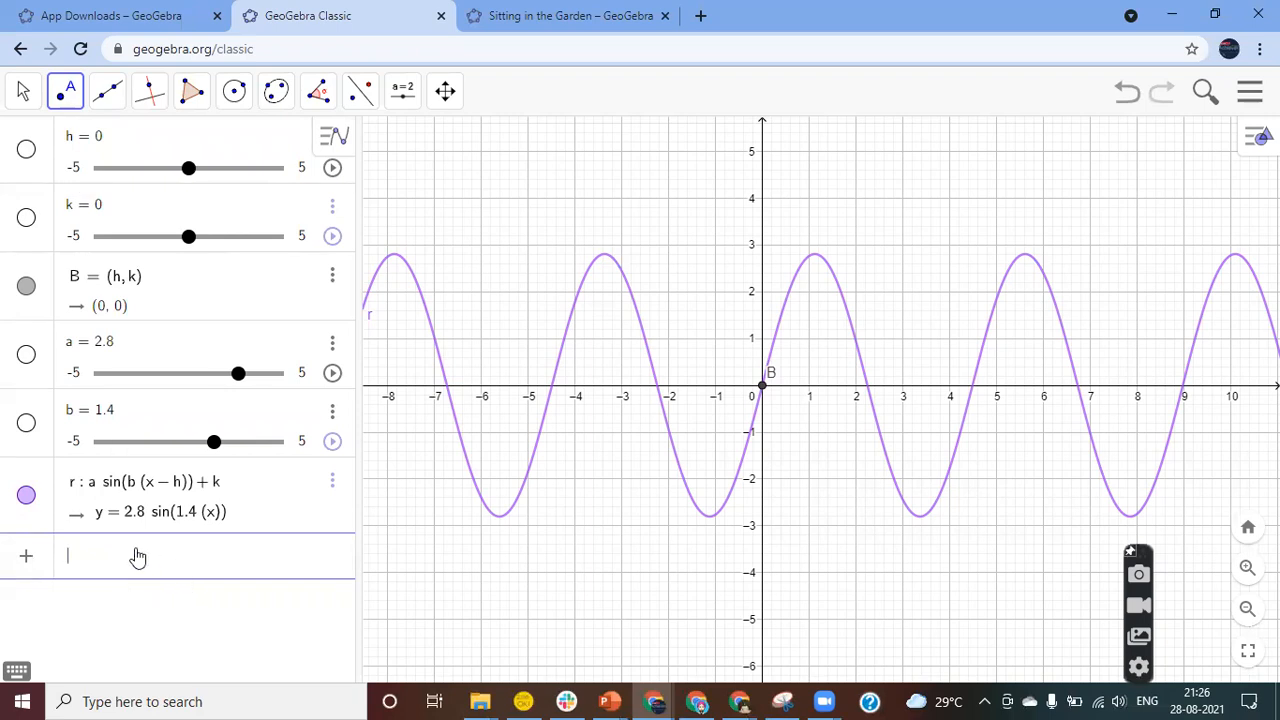
pyautogui.write('y=')
pyautogui.write('a(')
pyautogui.write('x-h')
pyautogui.write('&')
pyautogui.press('BackSpace')
pyautogui.write('^2')
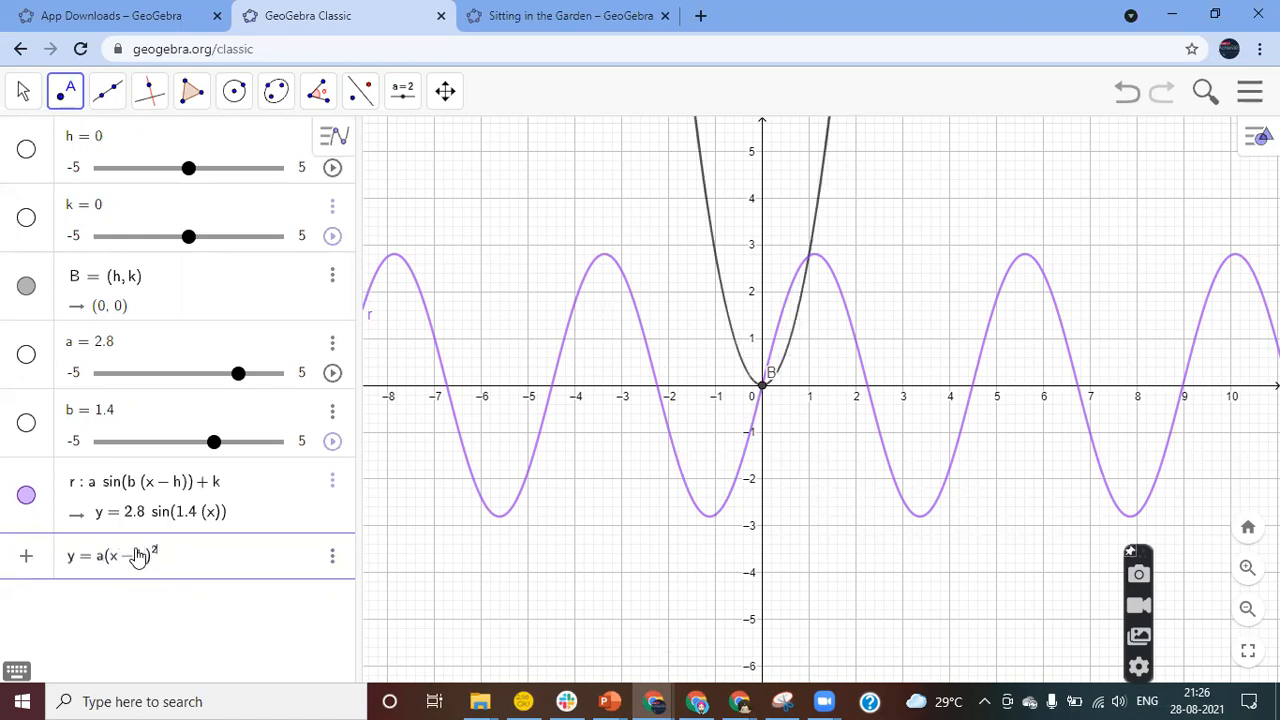
pyautogui.press('Right')
pyautogui.write('+k')
pyautogui.press('Return')
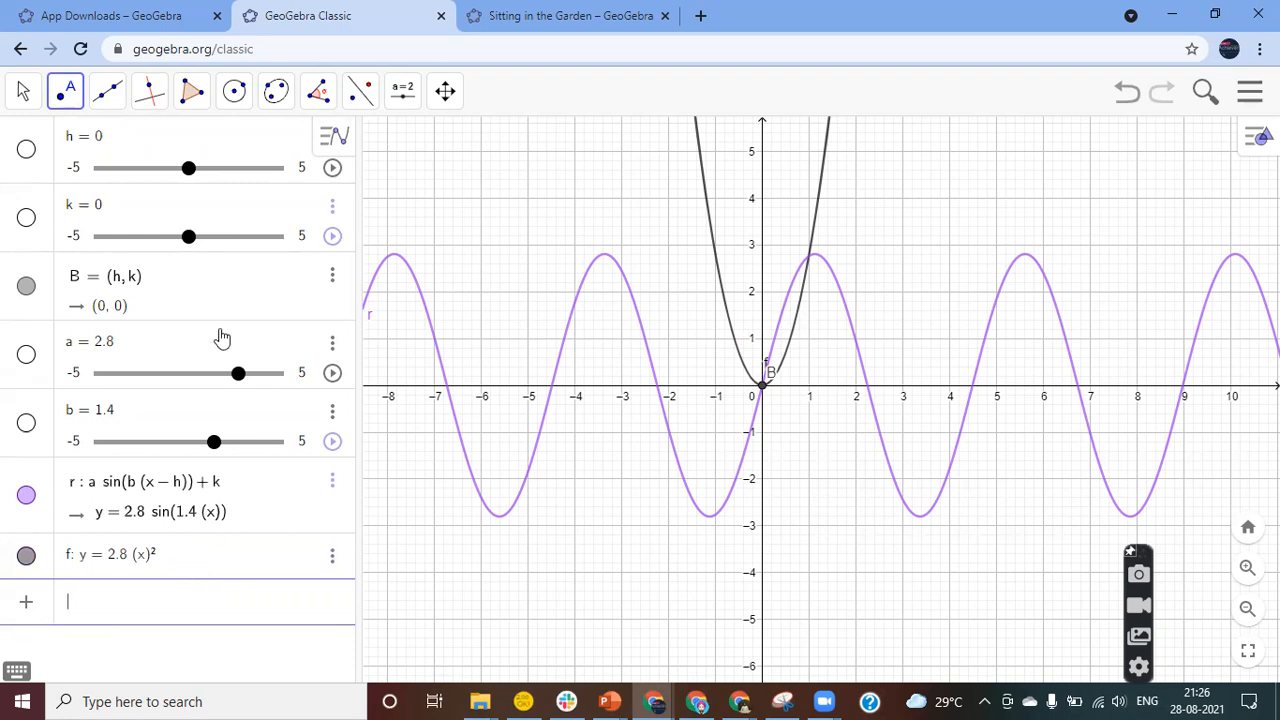
# Set slider h to -0.5, slider k to -0.4 and slider a to 1.5
pyautogui.click(191, 170)
pyautogui.moveTo(193, 174)
pyautogui.mouseDown()
pyautogui.moveTo(206, 178)
pyautogui.moveTo(180, 170)
pyautogui.mouseUp()
pyautogui.moveTo(189, 244)
pyautogui.mouseDown()
pyautogui.moveTo(214, 250)
pyautogui.moveTo(182, 252)
pyautogui.mouseUp()
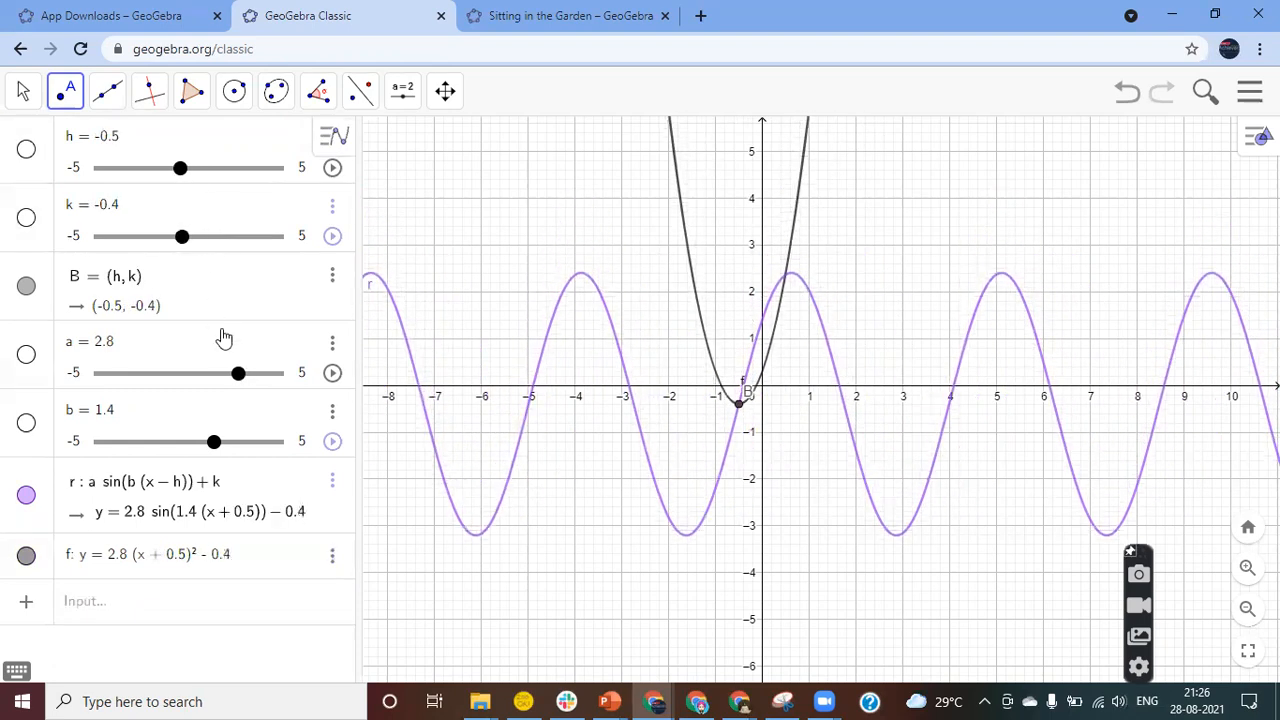
pyautogui.moveTo(237, 372)
pyautogui.mouseDown()
pyautogui.moveTo(252, 381)
pyautogui.moveTo(227, 385)
pyautogui.mouseUp()
pyautogui.moveTo(228, 383); pyautogui.dragTo(213, 386)
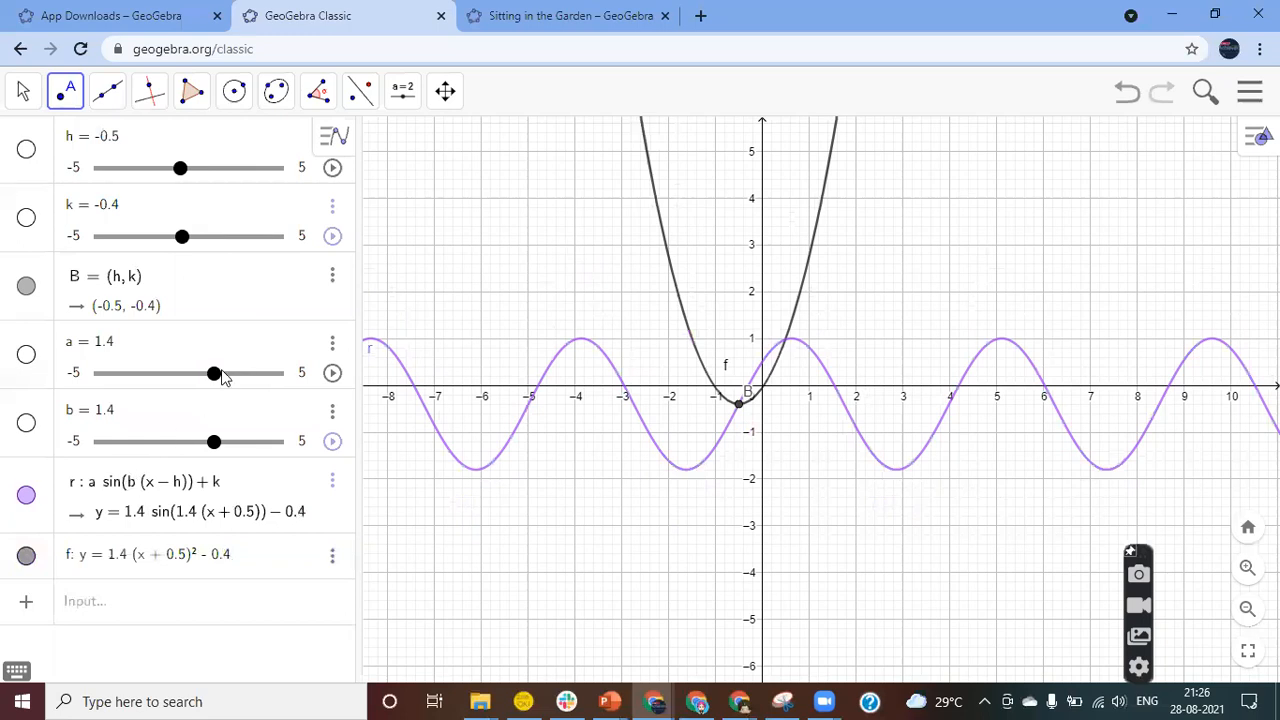
pyautogui.moveTo(216, 376)
pyautogui.mouseDown()
pyautogui.moveTo(169, 389)
pyautogui.moveTo(218, 390)
pyautogui.mouseUp()
pyautogui.click(128, 603)
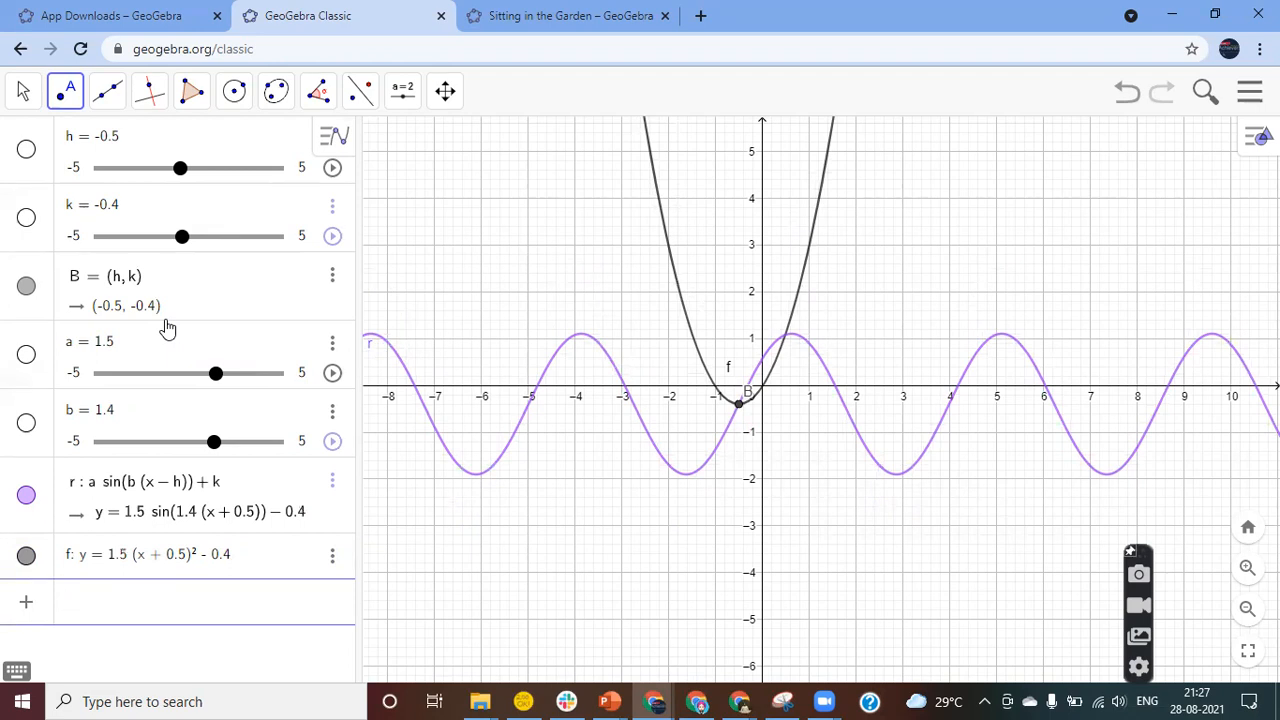
pyautogui.click(405, 103)
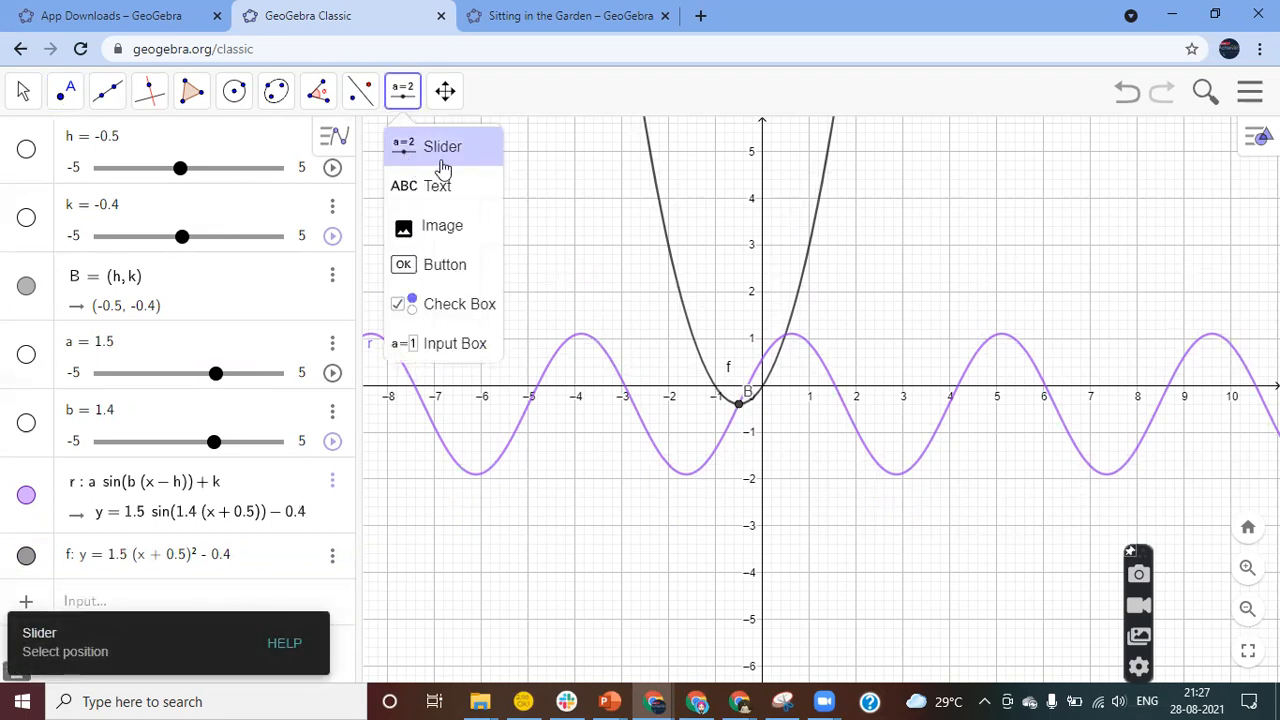
pyautogui.click(445, 264)
pyautogui.click(106, 600)
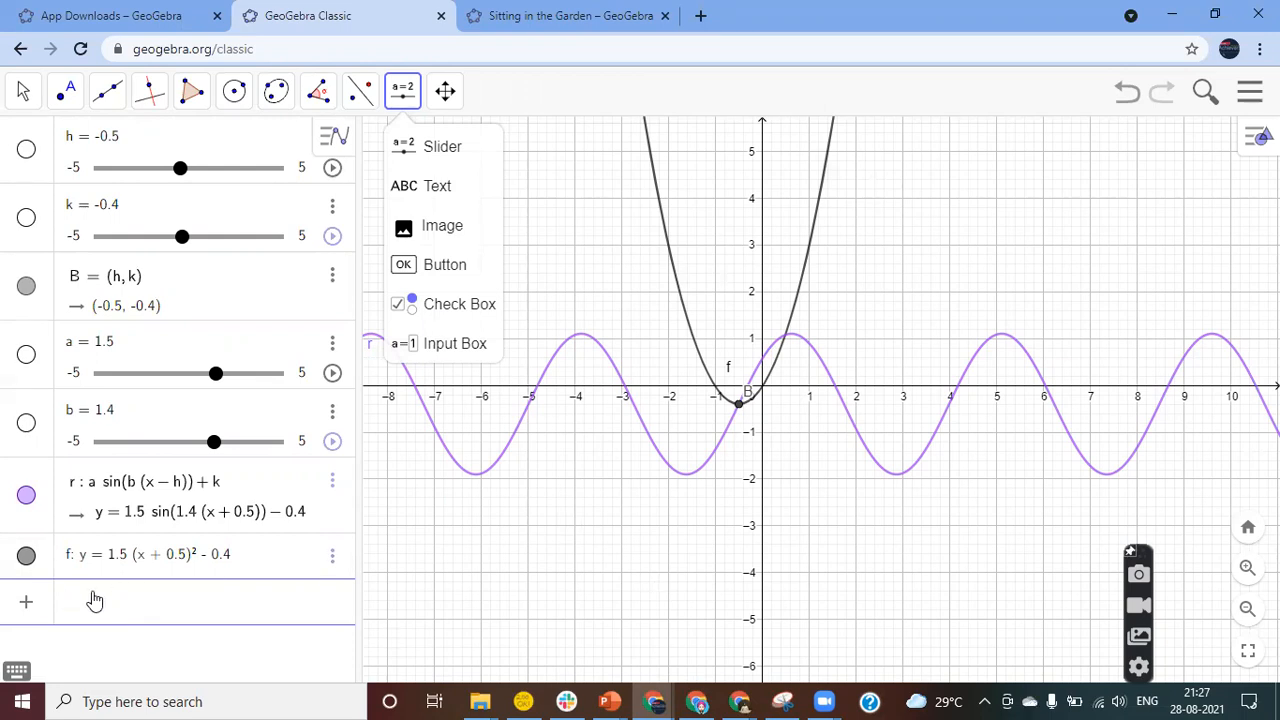
pyautogui.click(442, 147)
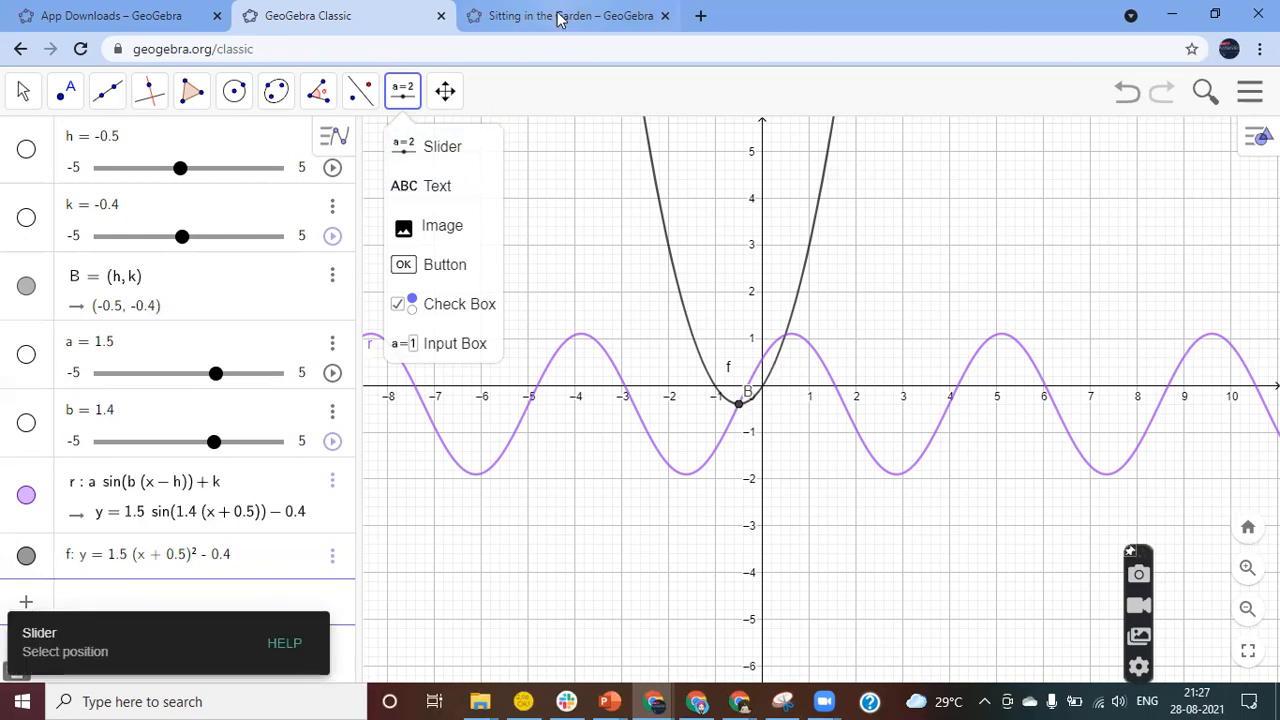
# Open the GeoGebra home page at geogebra.org in a new browser tab
pyautogui.click(710, 18)
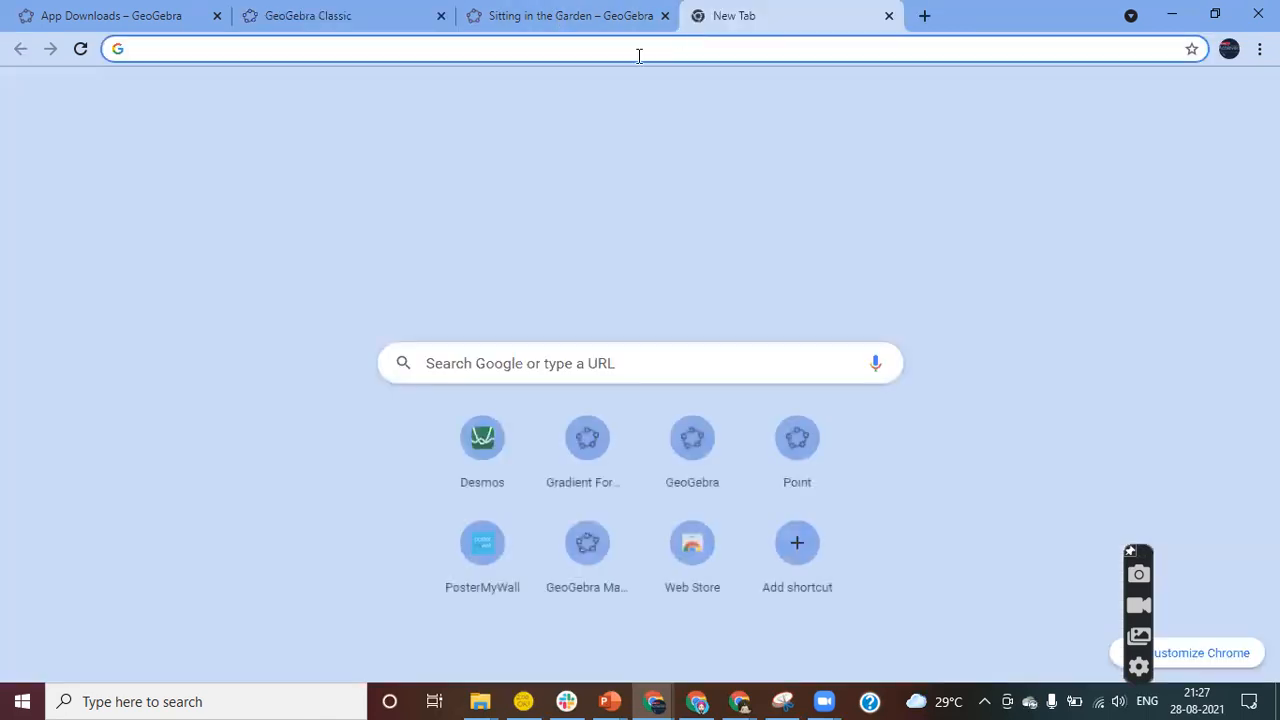
pyautogui.write('g')
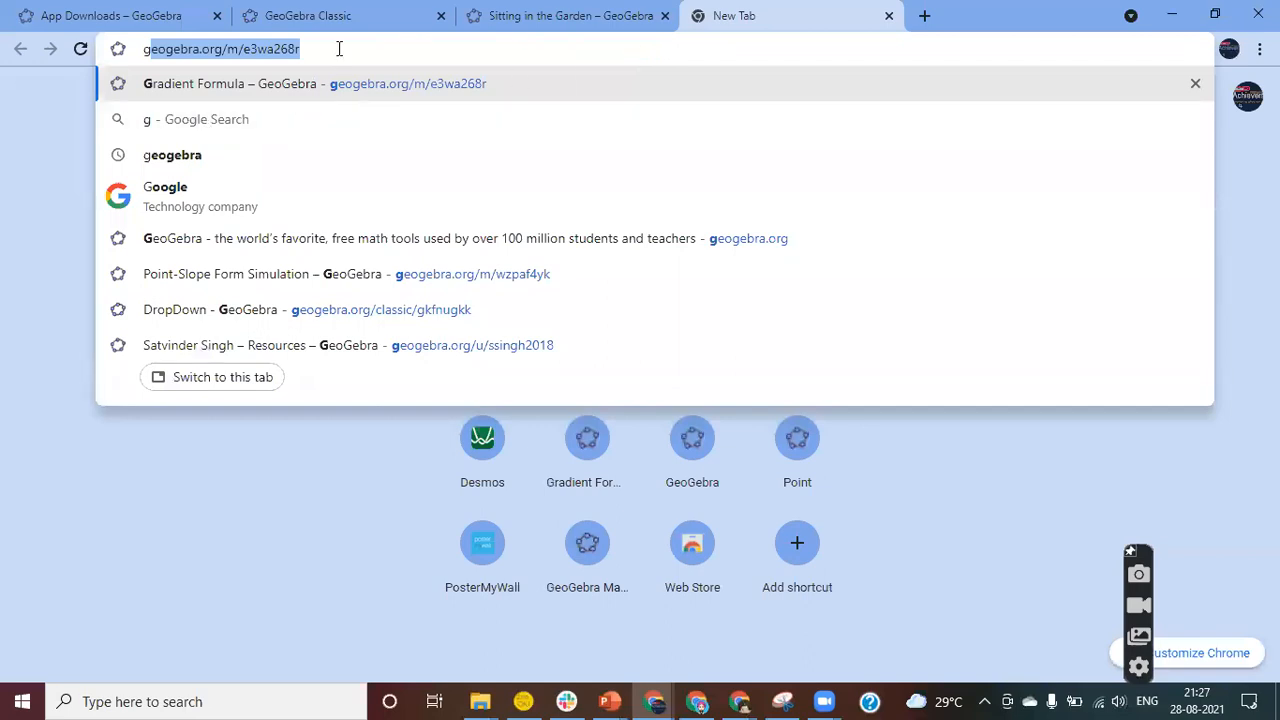
pyautogui.write('eogeb')
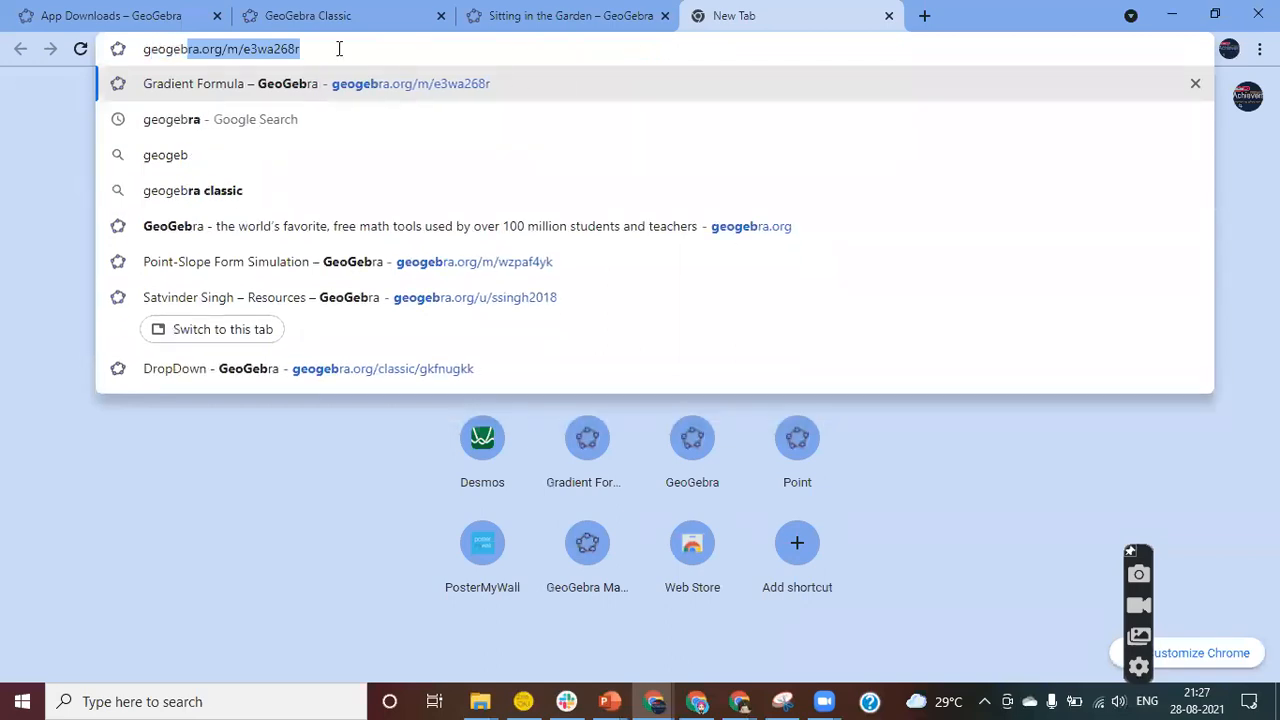
pyautogui.write('ra.org')
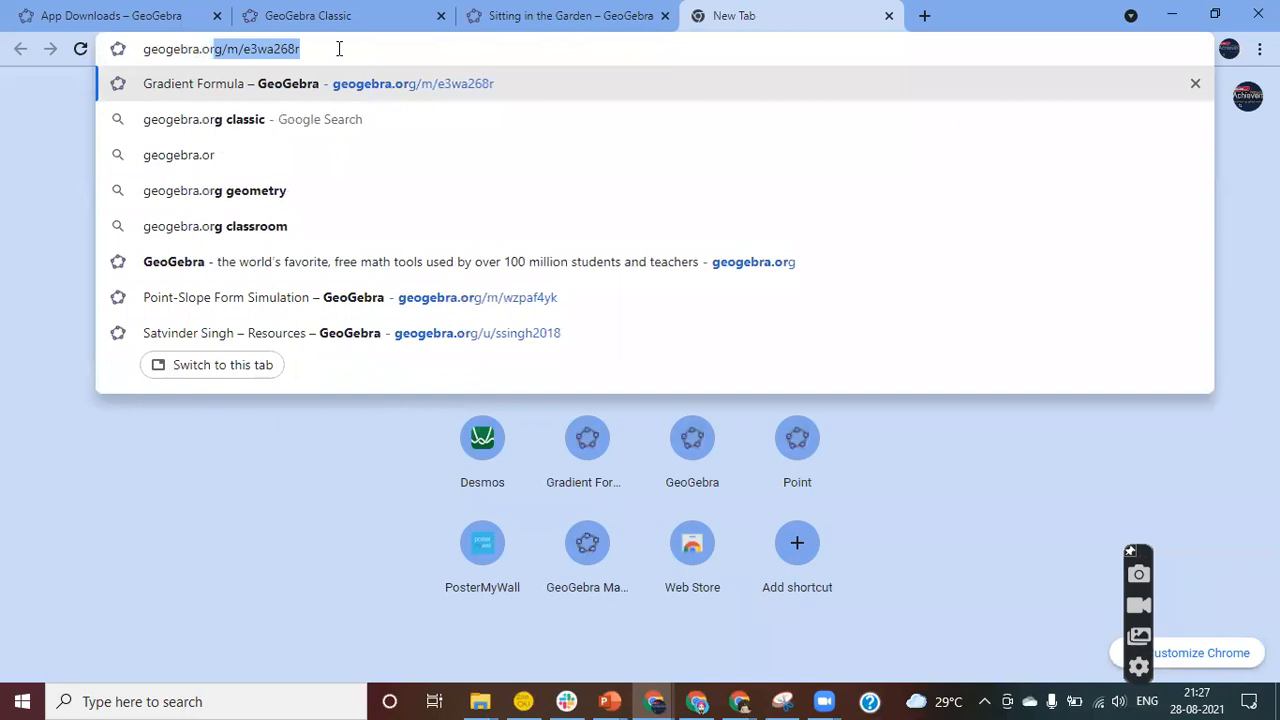
pyautogui.press('Return')
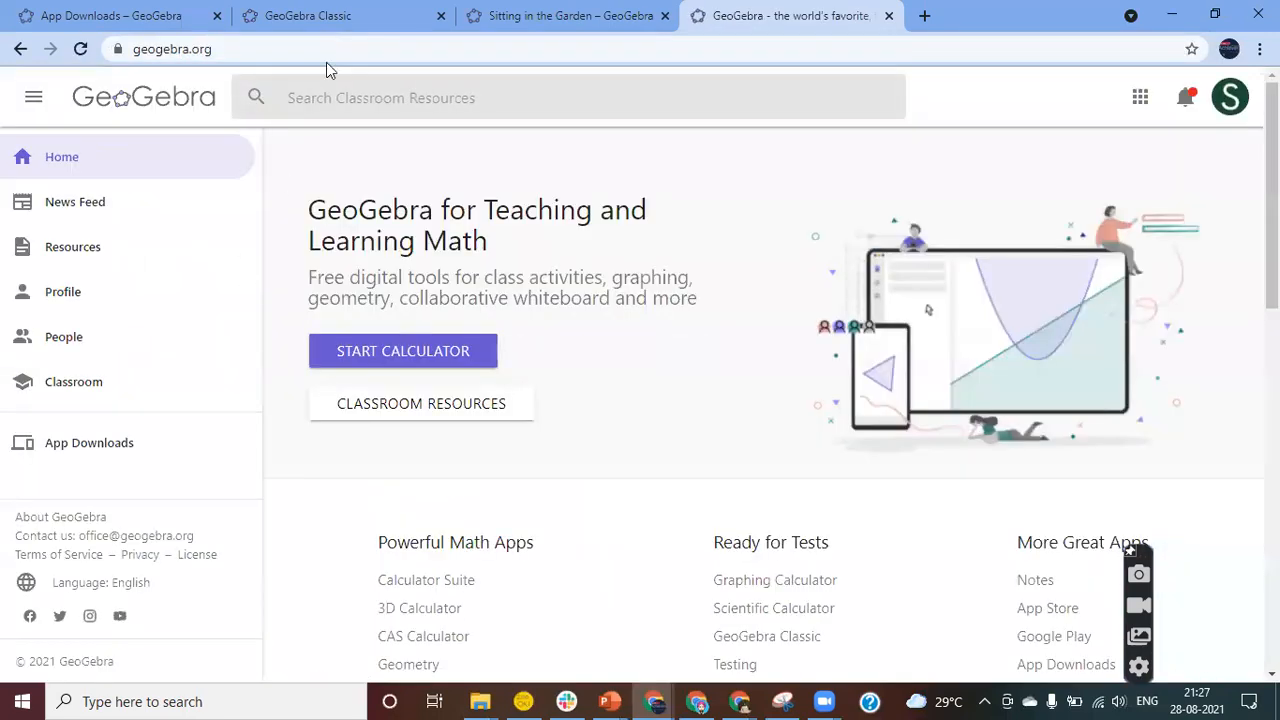
# Return to the GeoGebra Classic worksheet and save it online with the title "28th Aug"
pyautogui.click(323, 10)
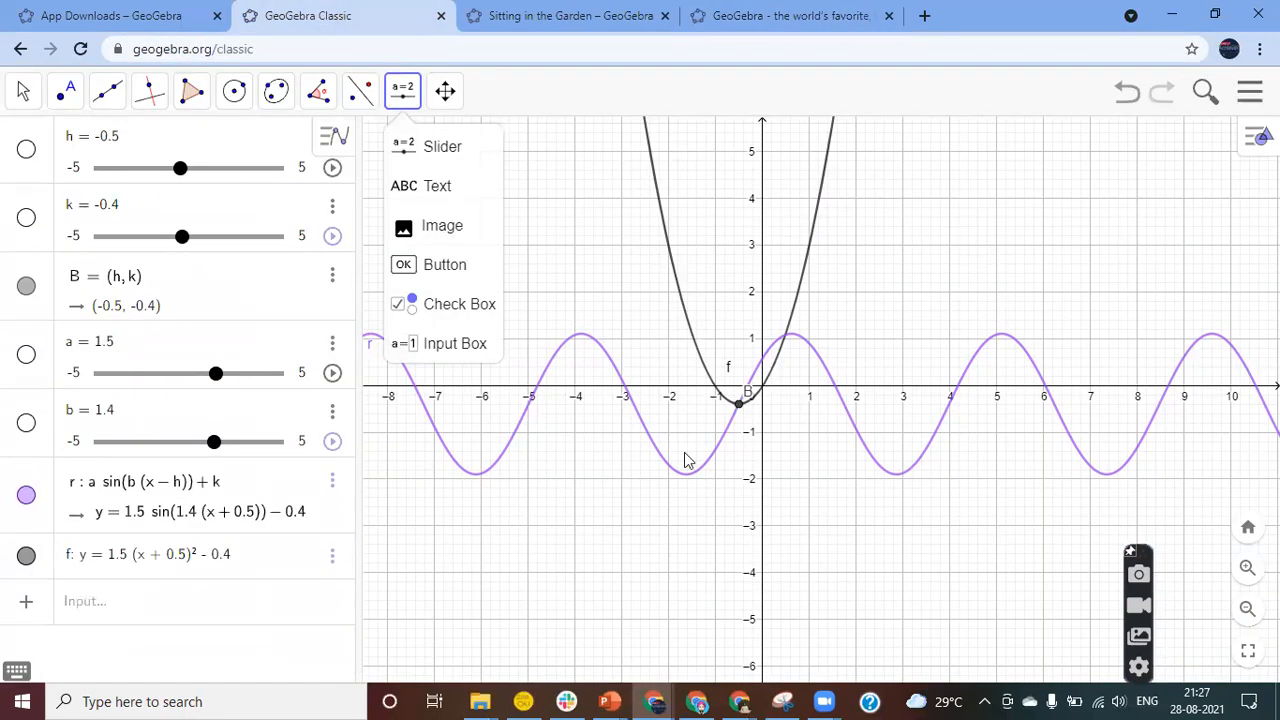
pyautogui.click(197, 605)
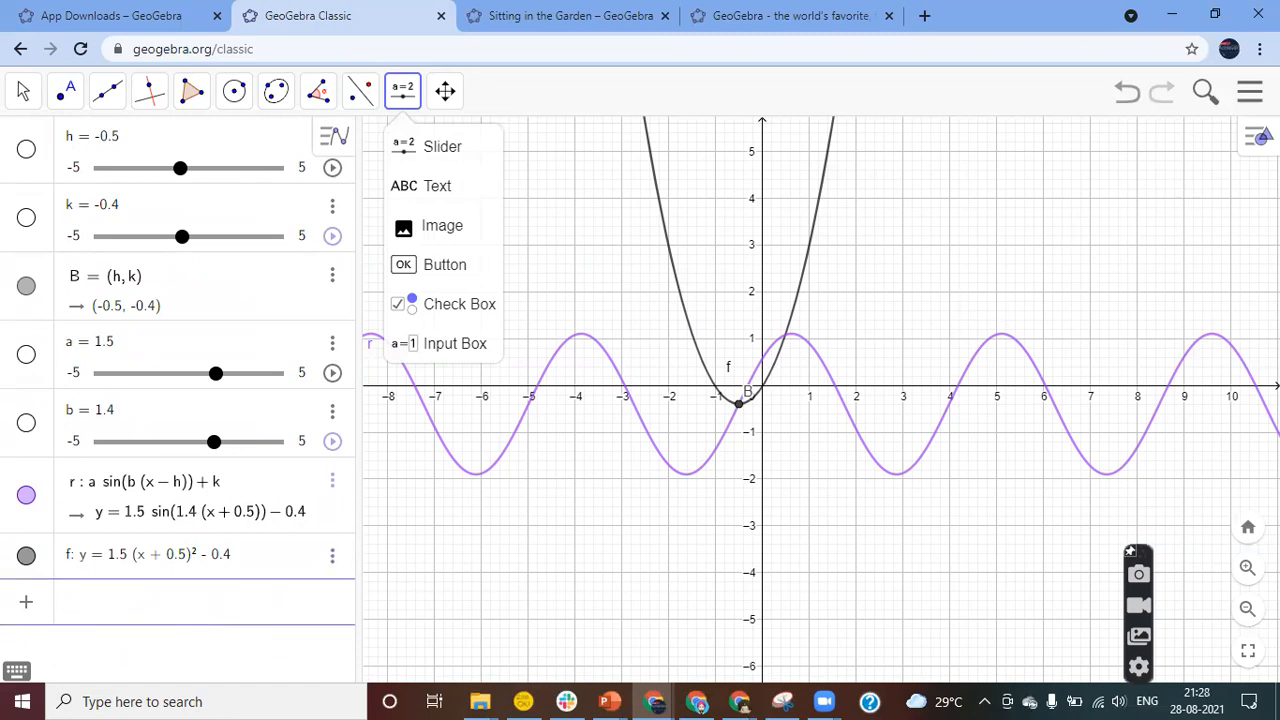
pyautogui.click(1249, 98)
pyautogui.click(1249, 98)
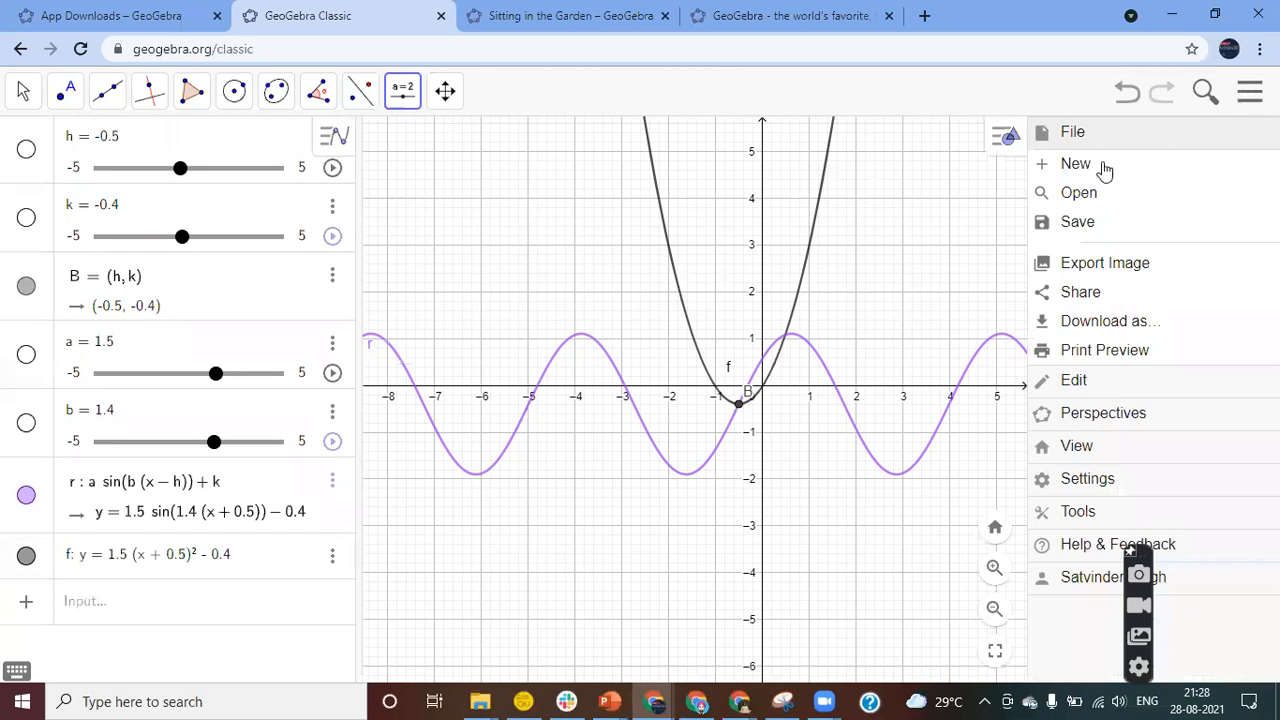
pyautogui.click(1079, 223)
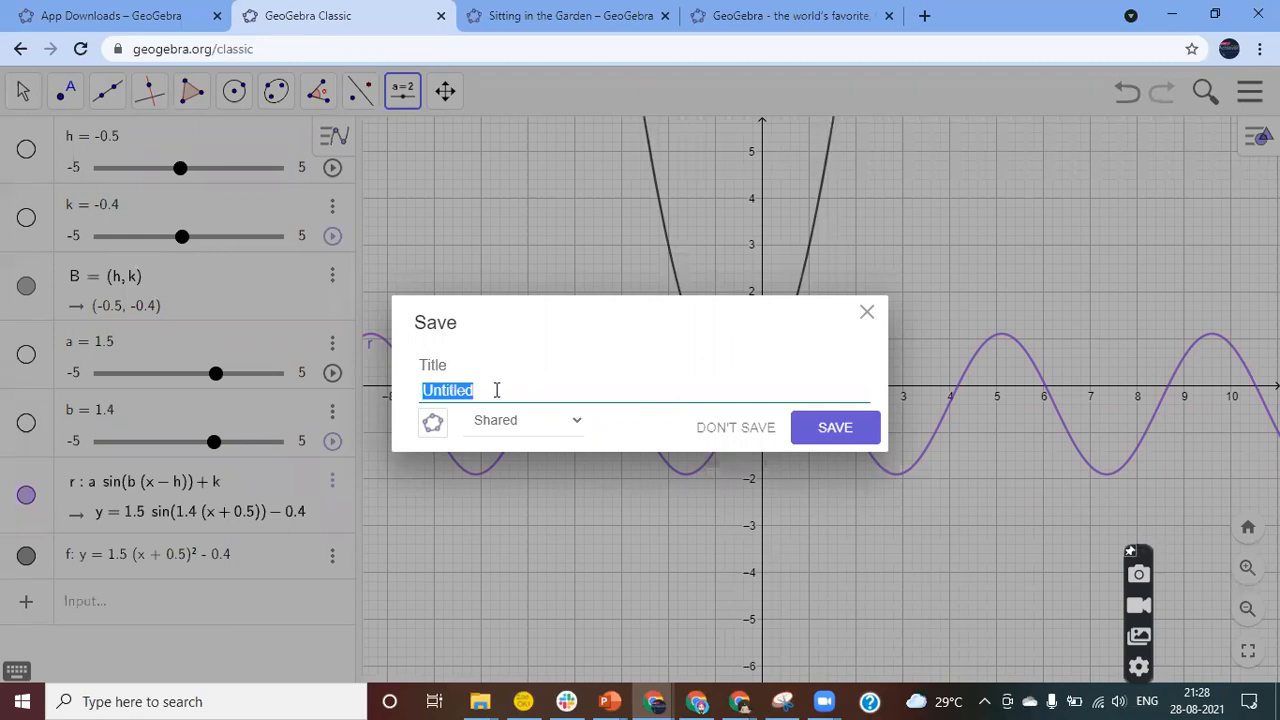
pyautogui.click(160, 26)
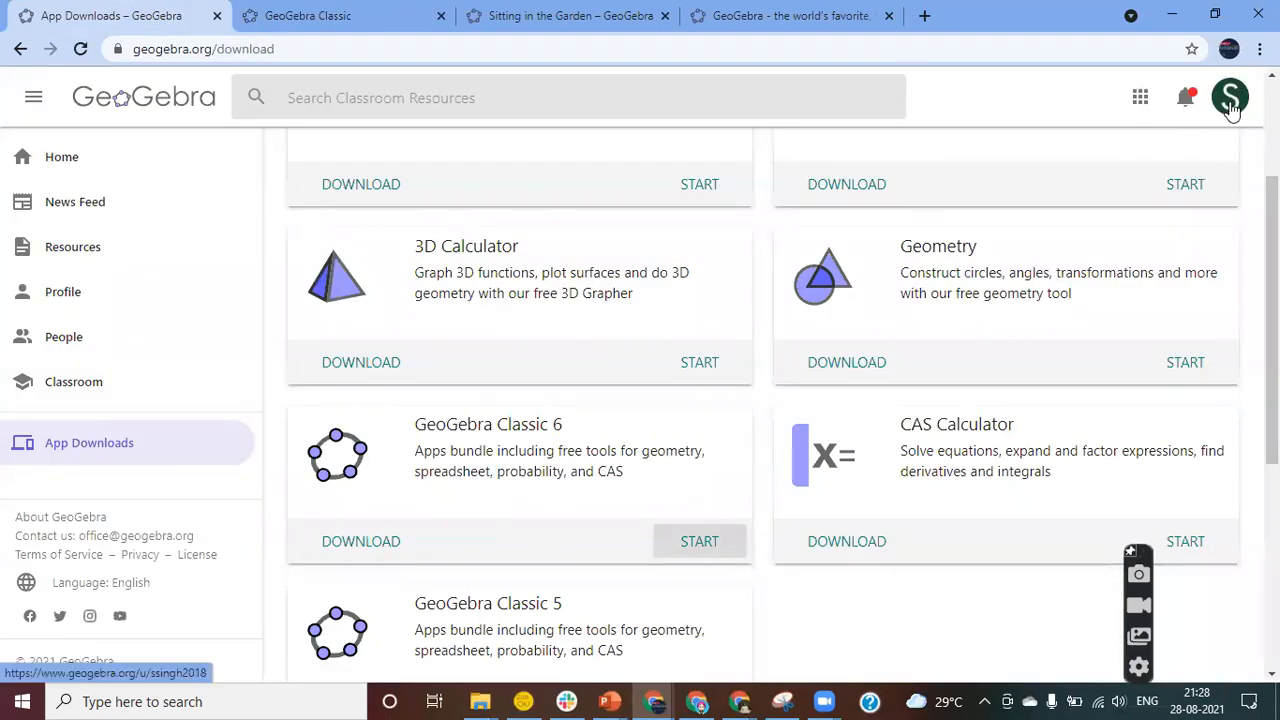
pyautogui.click(310, 15)
pyautogui.write('28th Aug')
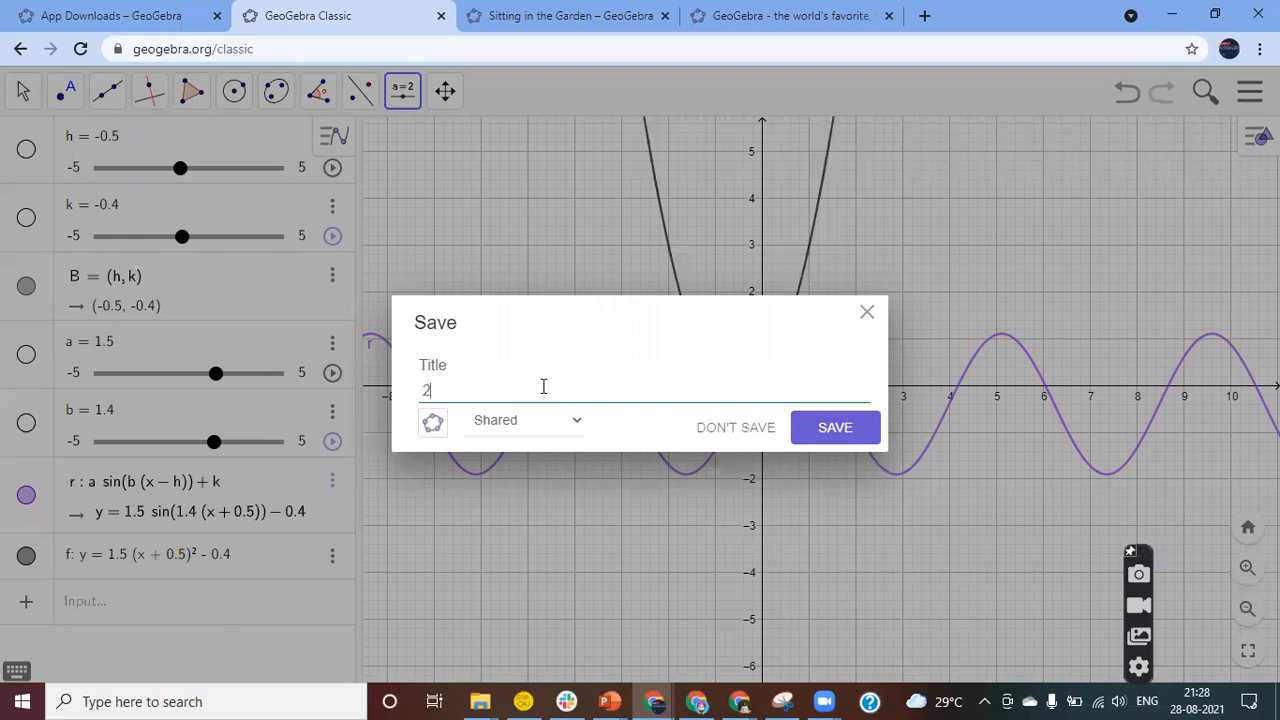
pyautogui.click(834, 436)
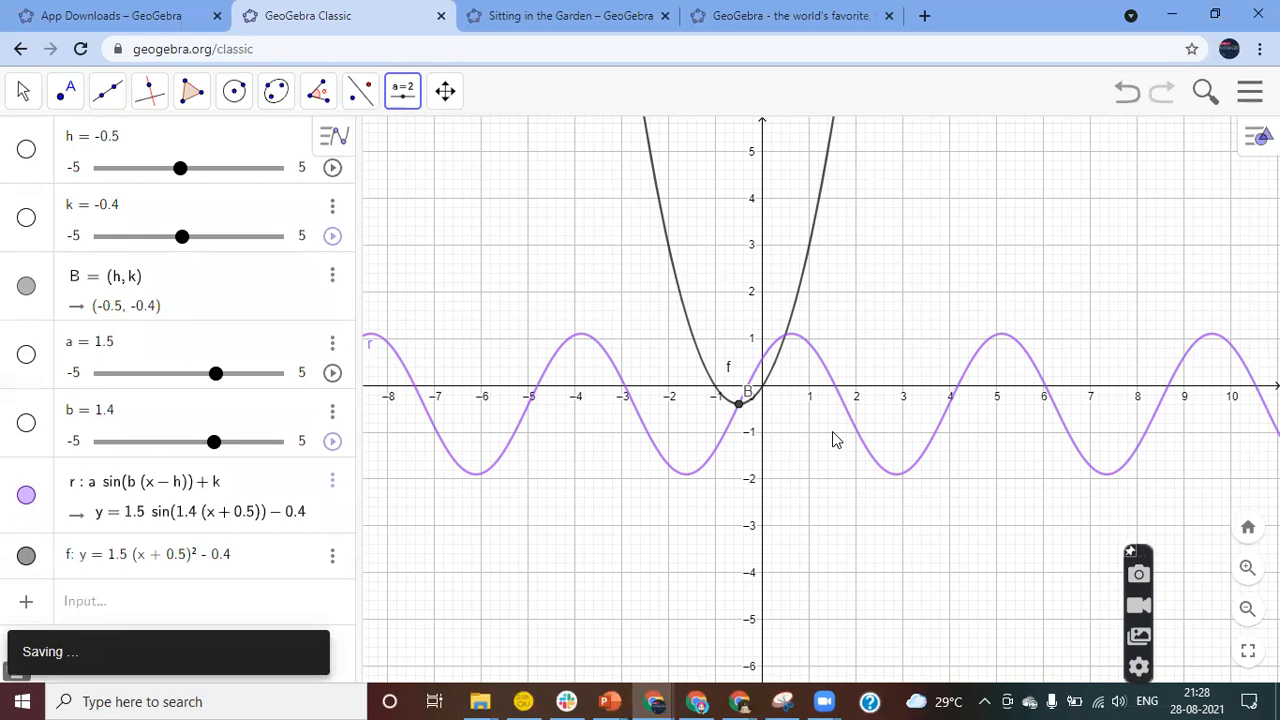
# Find the saved 28th Aug activity among the GeoGebra profile's resources and open it
pyautogui.click(110, 16)
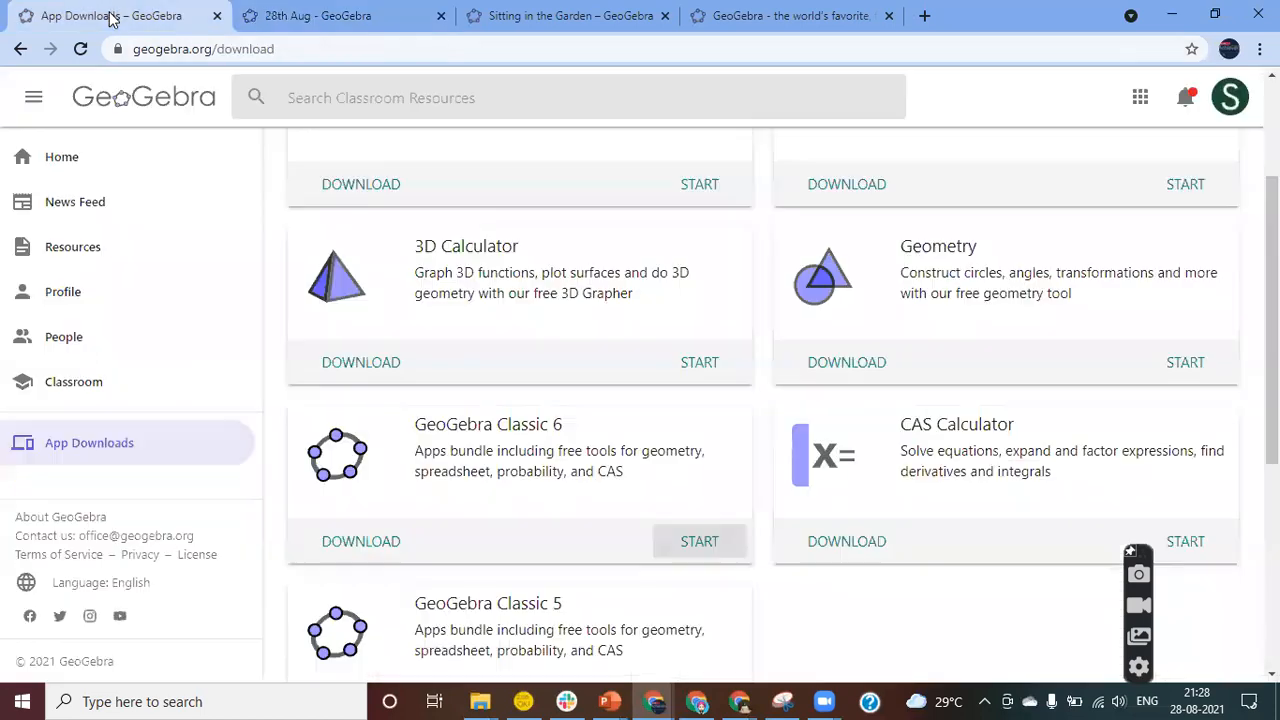
pyautogui.click(59, 303)
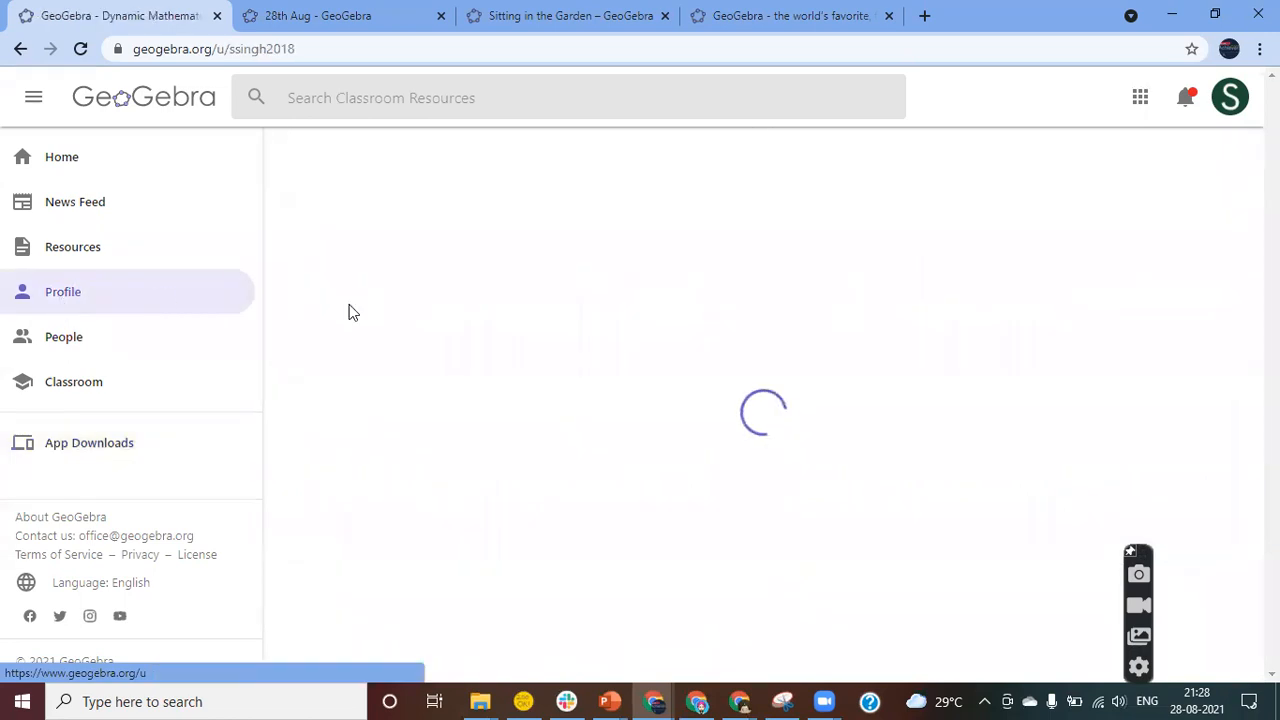
pyautogui.scroll(-3, 697, 489)
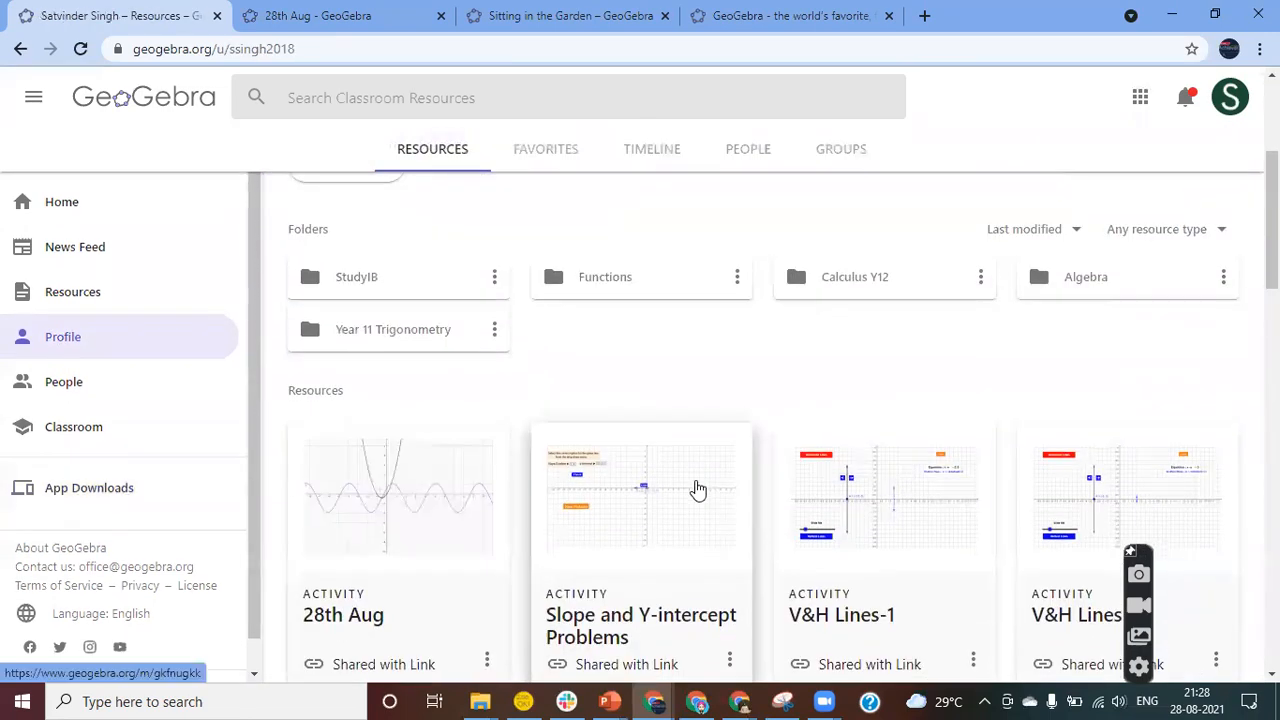
pyautogui.scroll(-2, 697, 489)
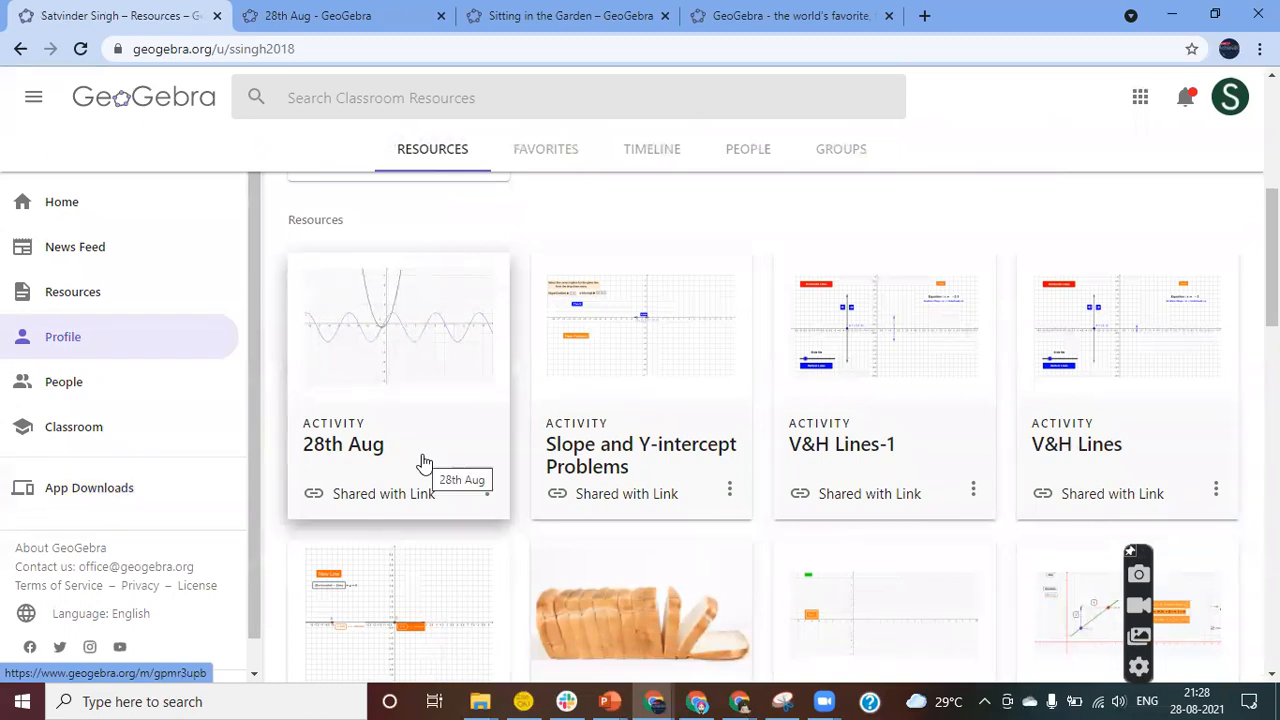
pyautogui.click(487, 496)
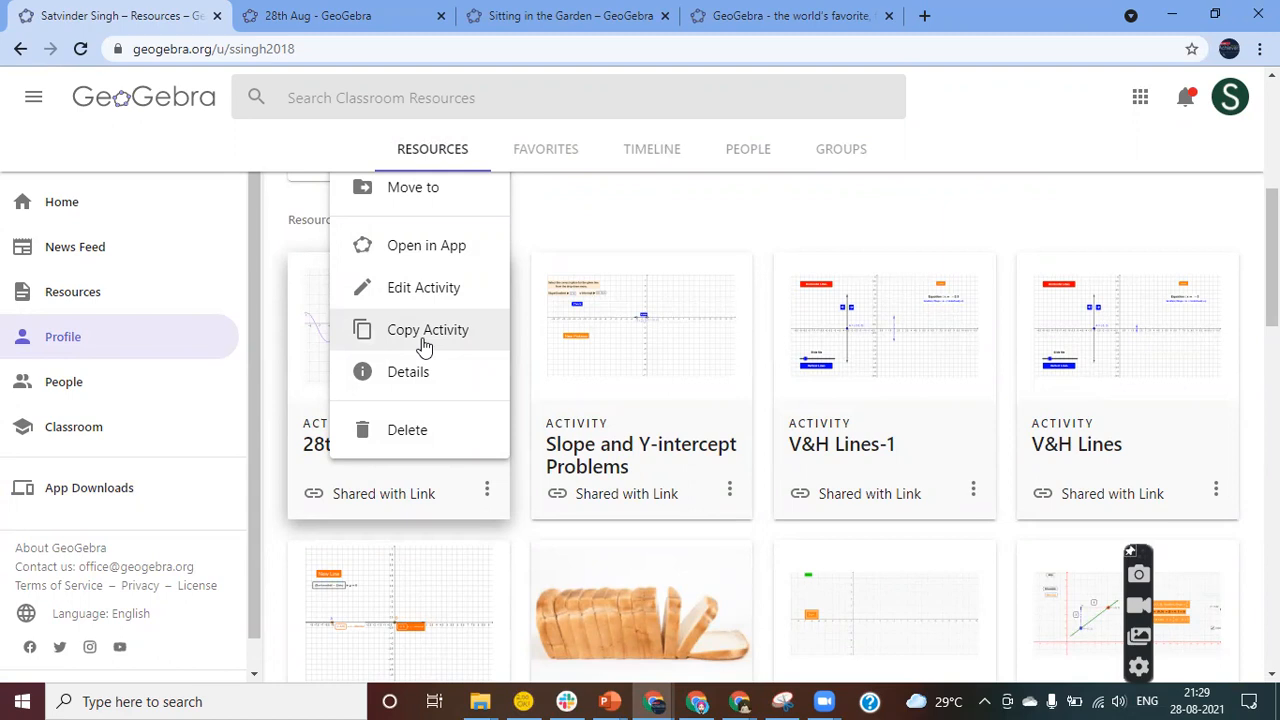
pyautogui.click(325, 455)
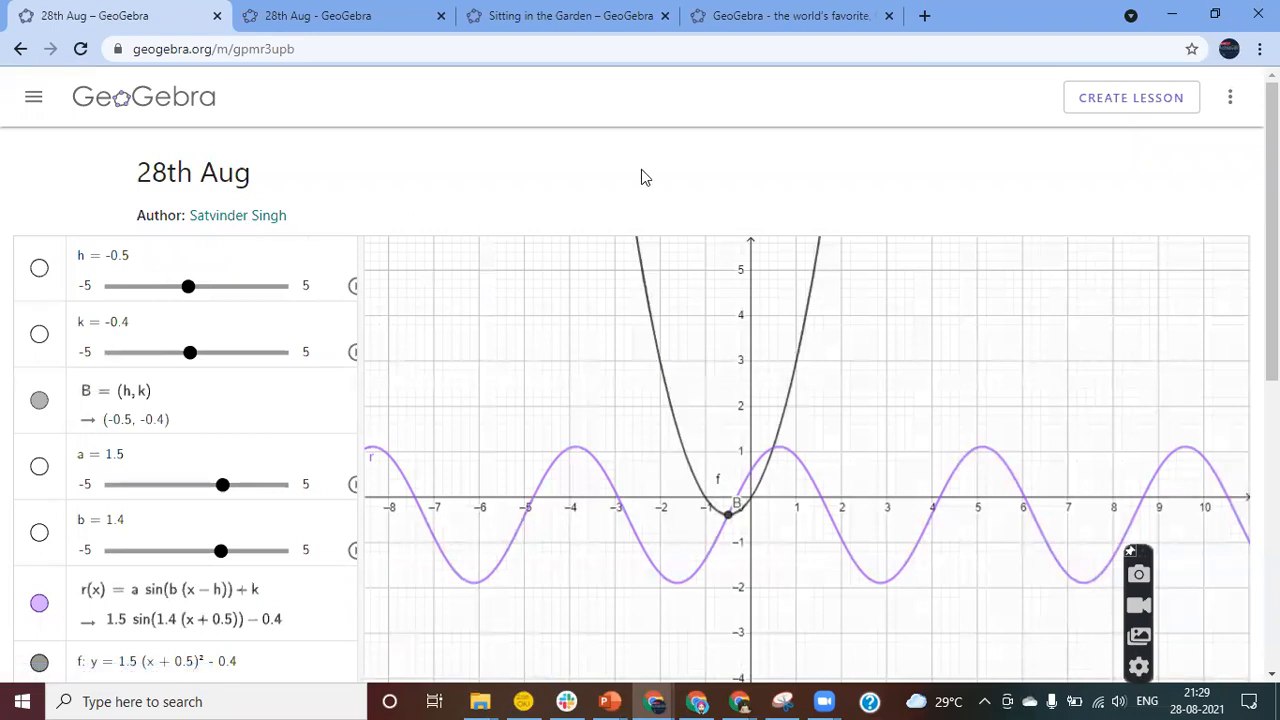
pyautogui.click(1231, 103)
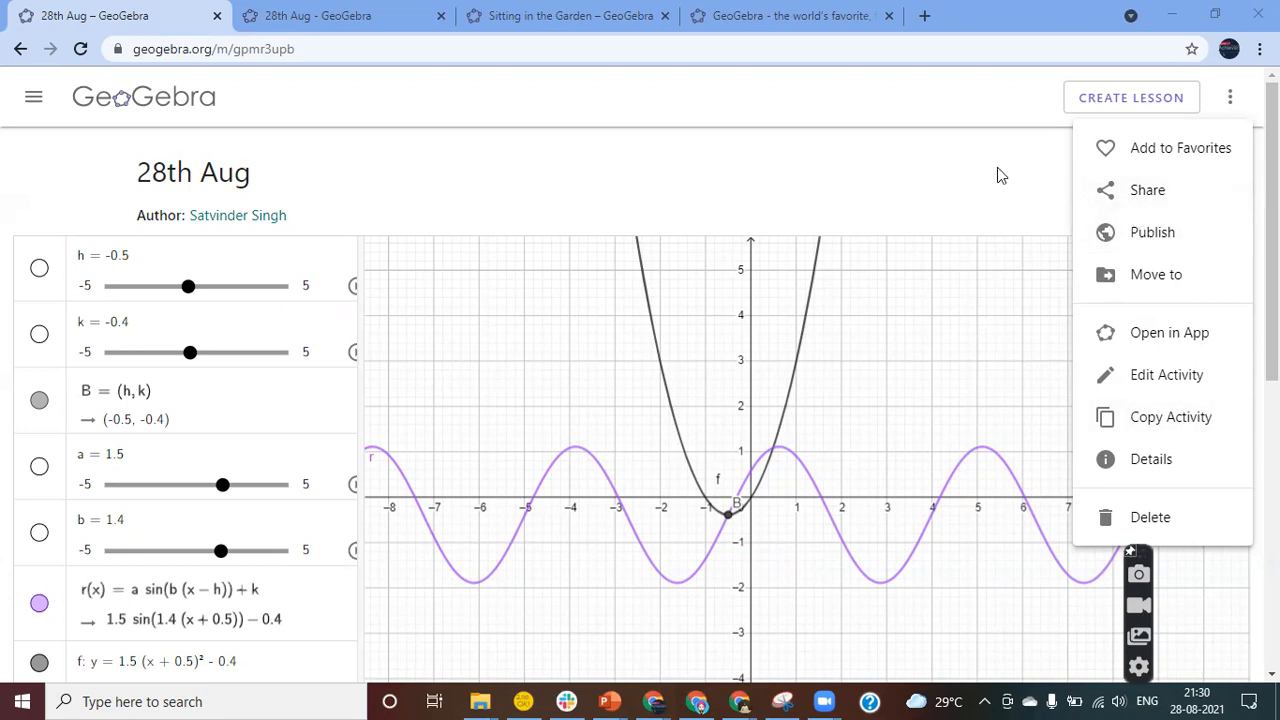
pyautogui.click(799, 183)
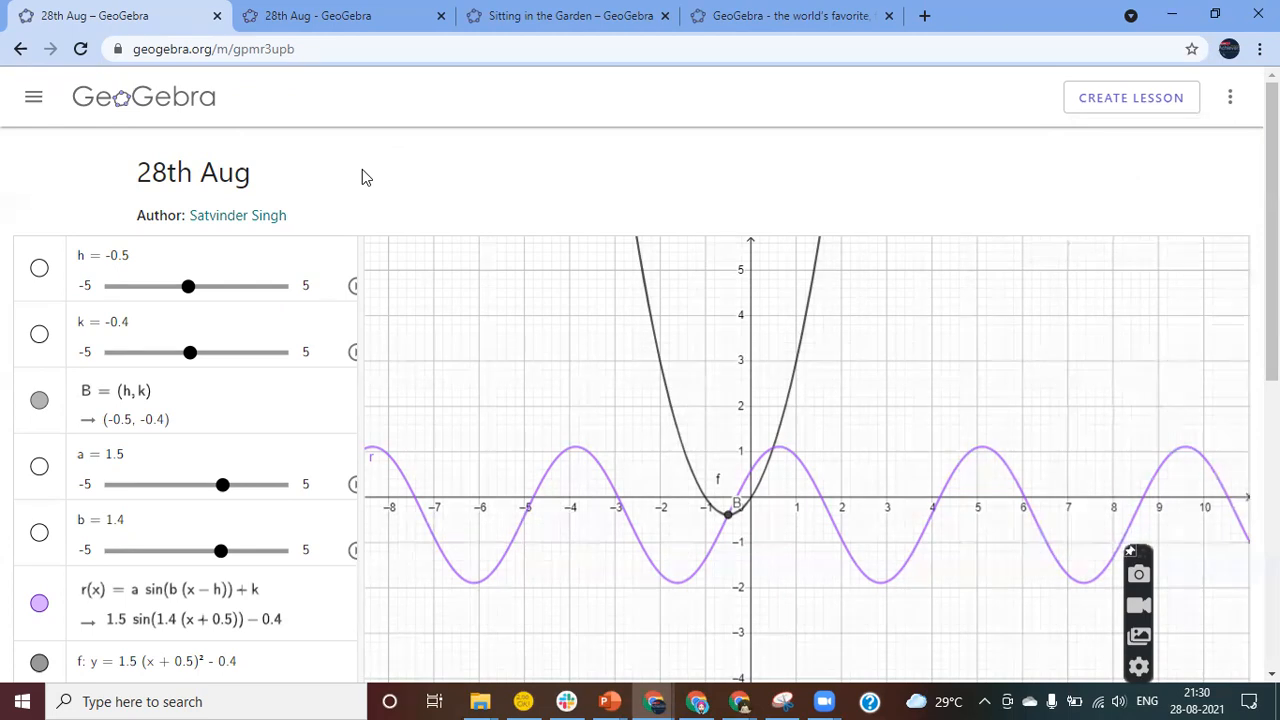
# Switch to the Sitting in the Garden activity, tilt its 3D model and examine the objects in its algebra list
pyautogui.click(537, 16)
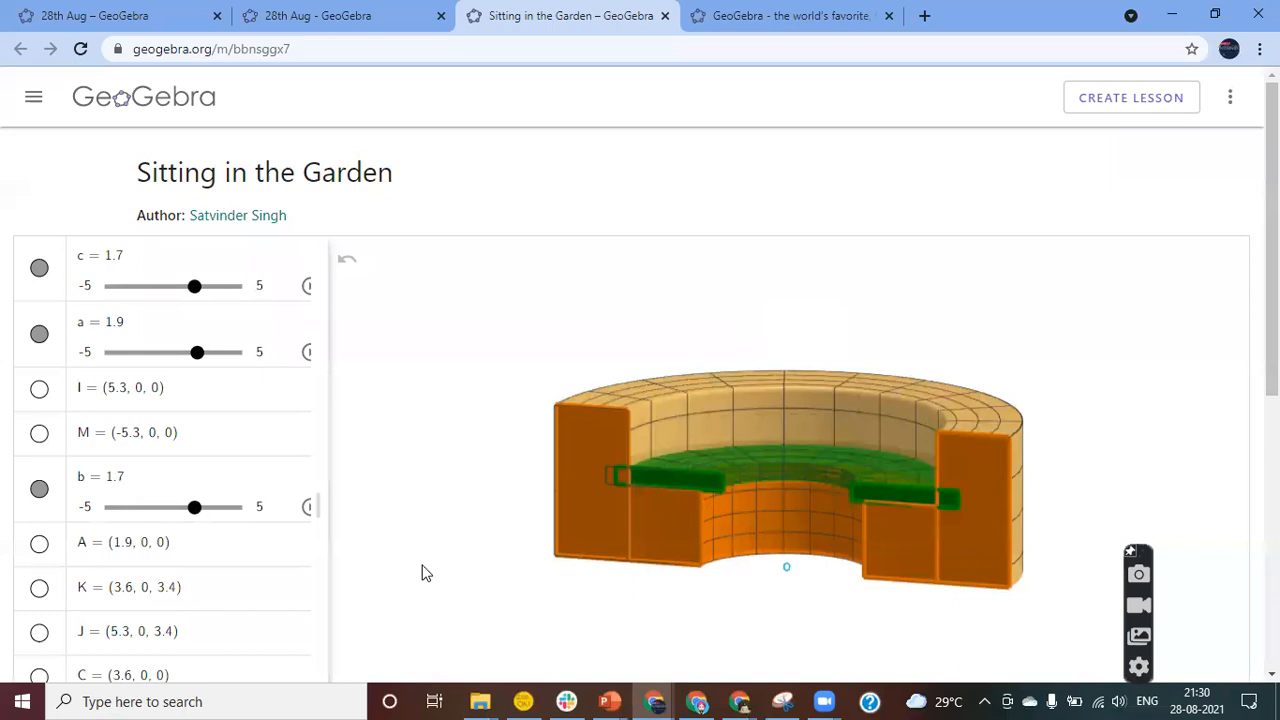
pyautogui.moveTo(421, 572)
pyautogui.mouseDown()
pyautogui.moveTo(617, 565)
pyautogui.moveTo(549, 594)
pyautogui.moveTo(418, 577)
pyautogui.moveTo(397, 563)
pyautogui.moveTo(418, 573)
pyautogui.moveTo(422, 541)
pyautogui.moveTo(402, 585)
pyautogui.moveTo(417, 586)
pyautogui.moveTo(382, 567)
pyautogui.moveTo(437, 574)
pyautogui.moveTo(418, 570)
pyautogui.moveTo(423, 554)
pyautogui.moveTo(414, 583)
pyautogui.mouseUp()
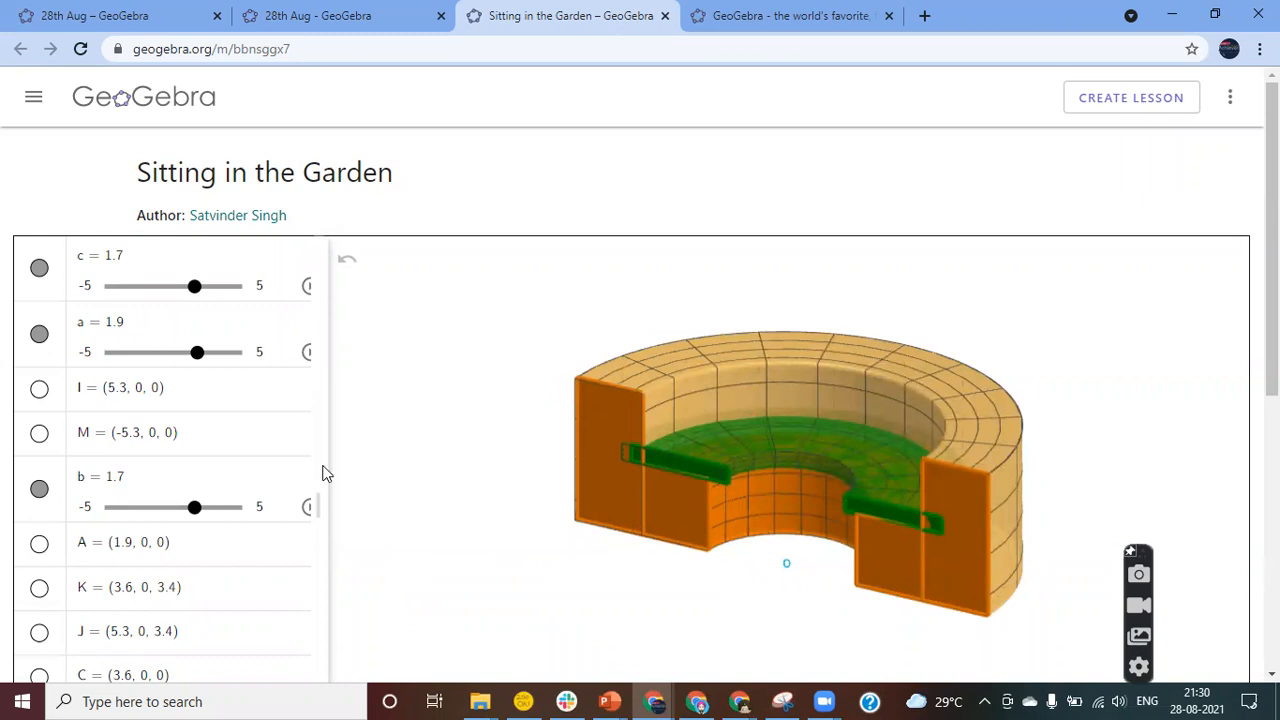
pyautogui.scroll(-6, 223, 500)
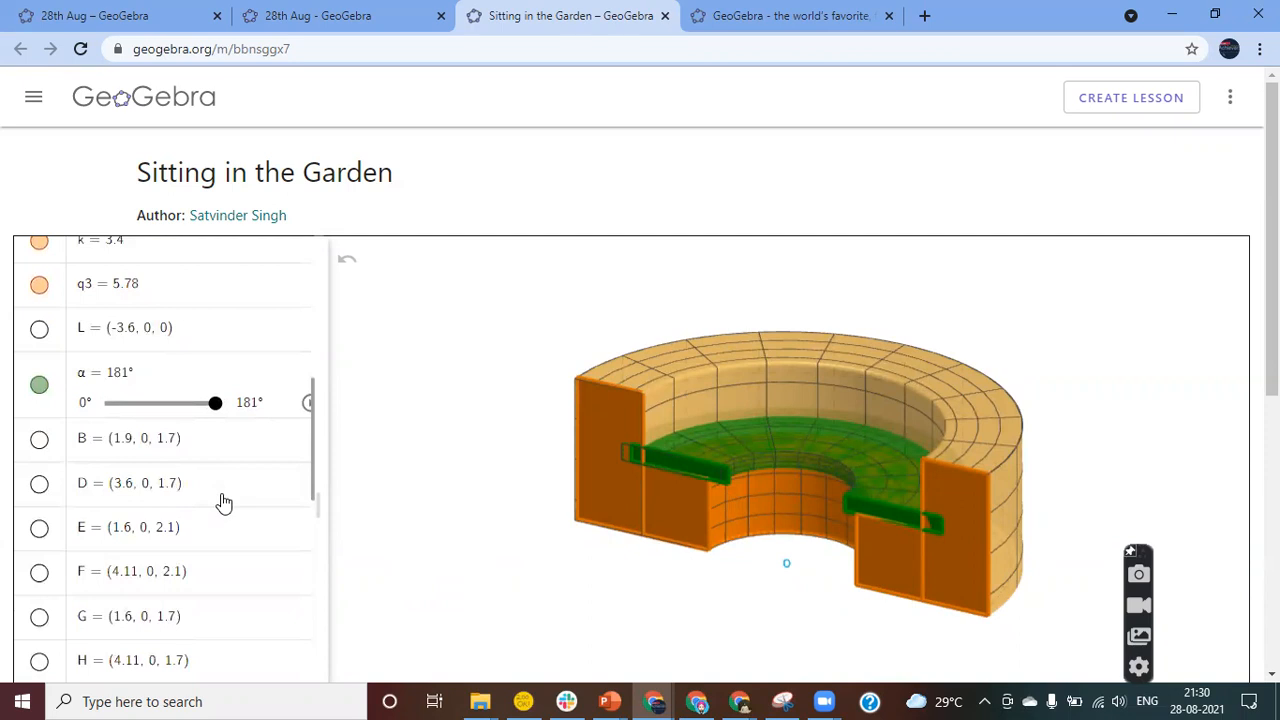
pyautogui.scroll(-3, 223, 502)
pyautogui.scroll(-8, 223, 503)
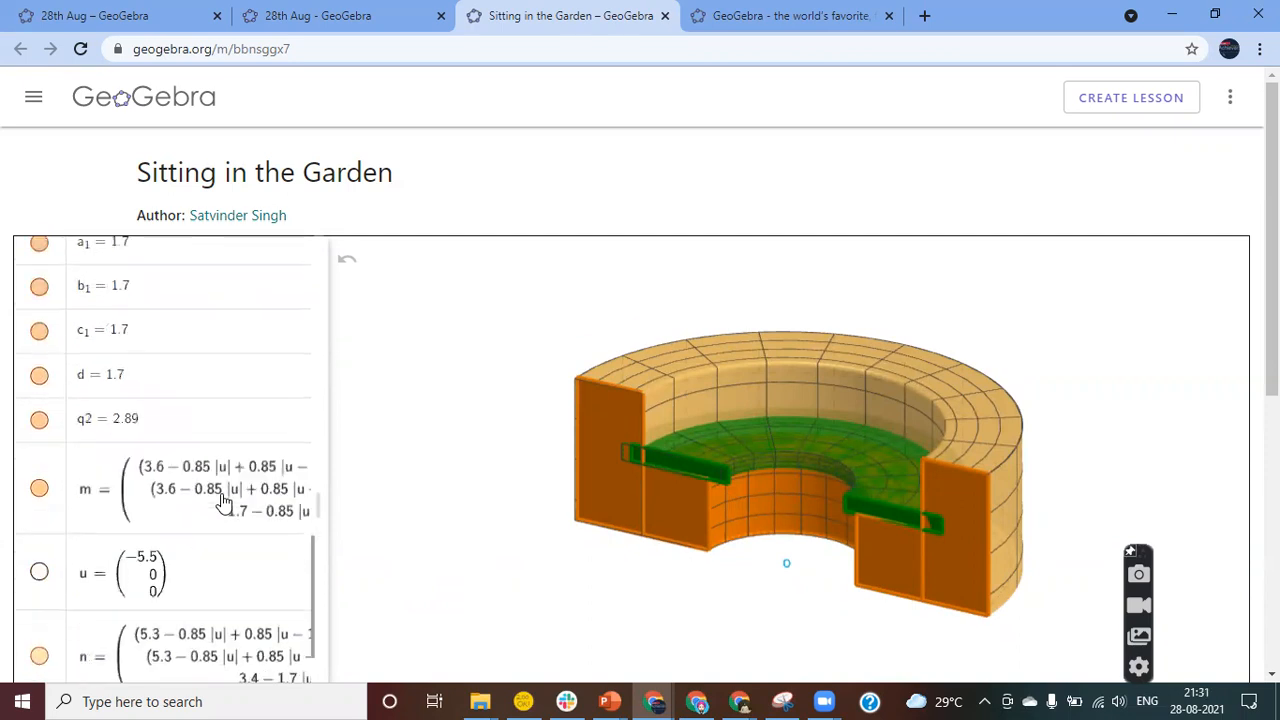
pyautogui.scroll(13, 223, 503)
pyautogui.scroll(2, 223, 502)
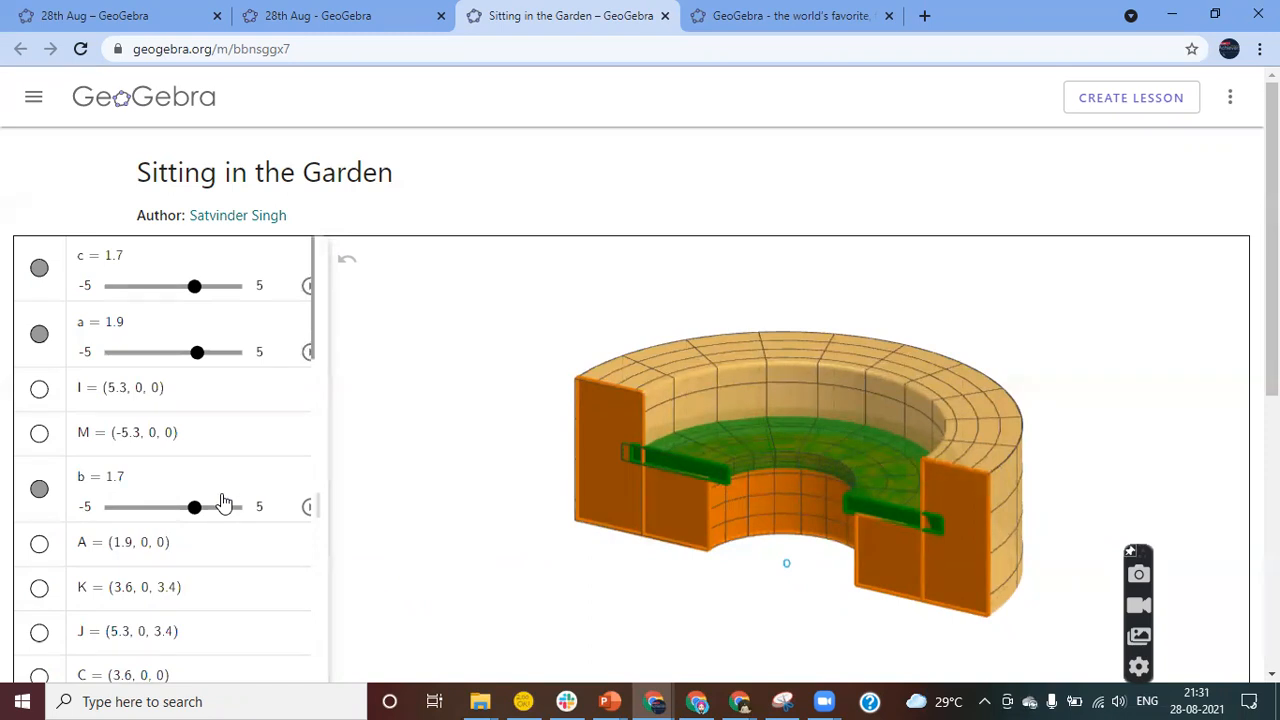
pyautogui.scroll(-4, 223, 503)
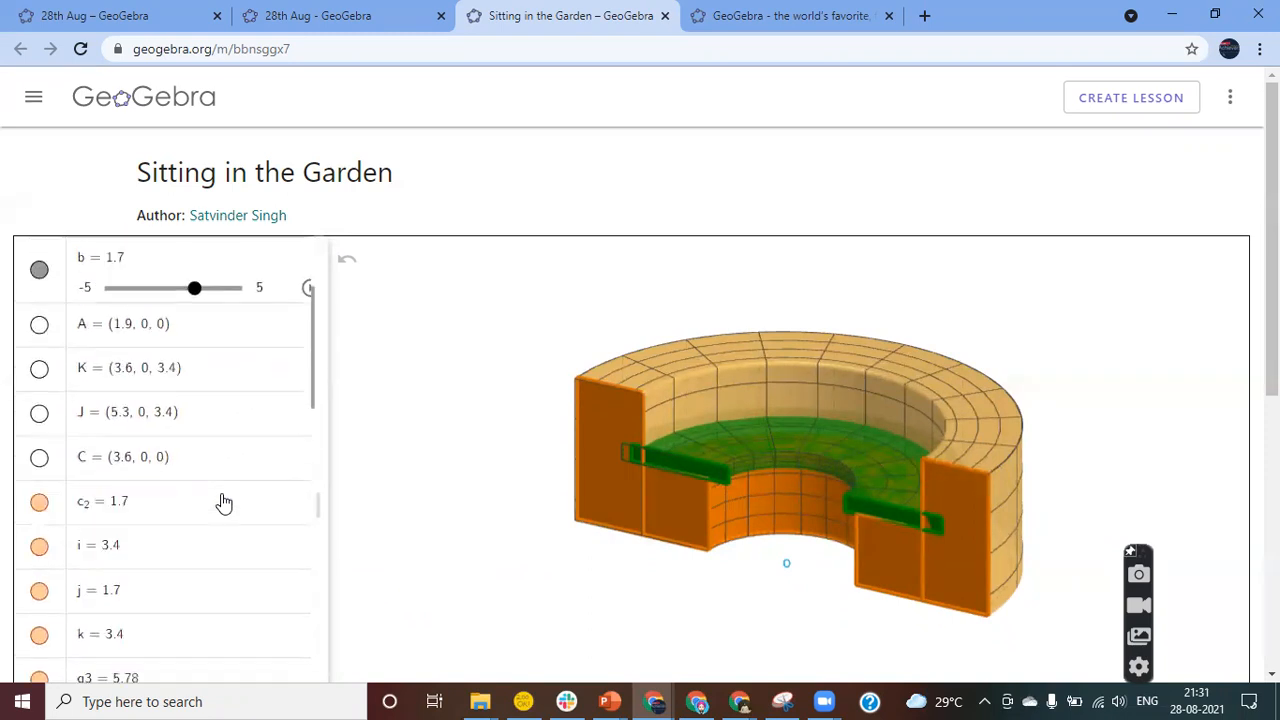
pyautogui.scroll(-3, 223, 502)
pyautogui.scroll(1, 220, 490)
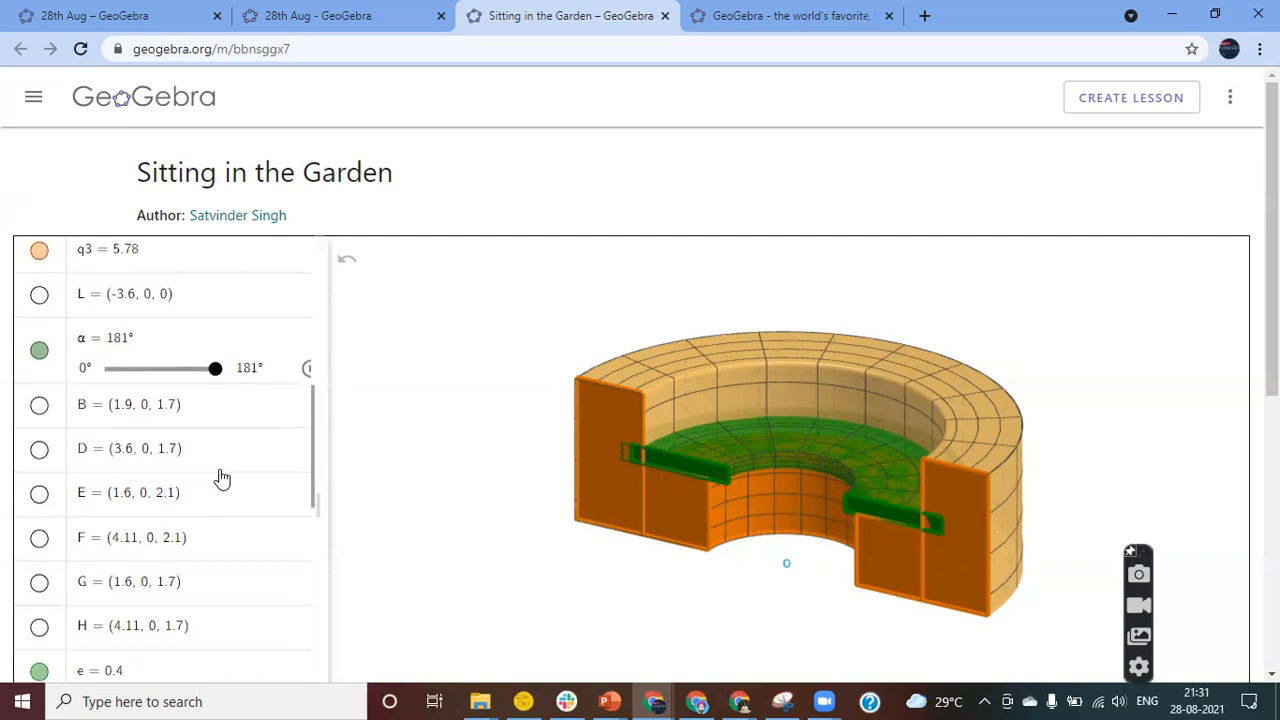
# Sweep the α slider down to 0° and back to 181°, and turn the garden seat model to a front view
pyautogui.click(212, 370)
pyautogui.moveTo(212, 370); pyautogui.dragTo(170, 378)
pyautogui.scroll(3, 211, 486)
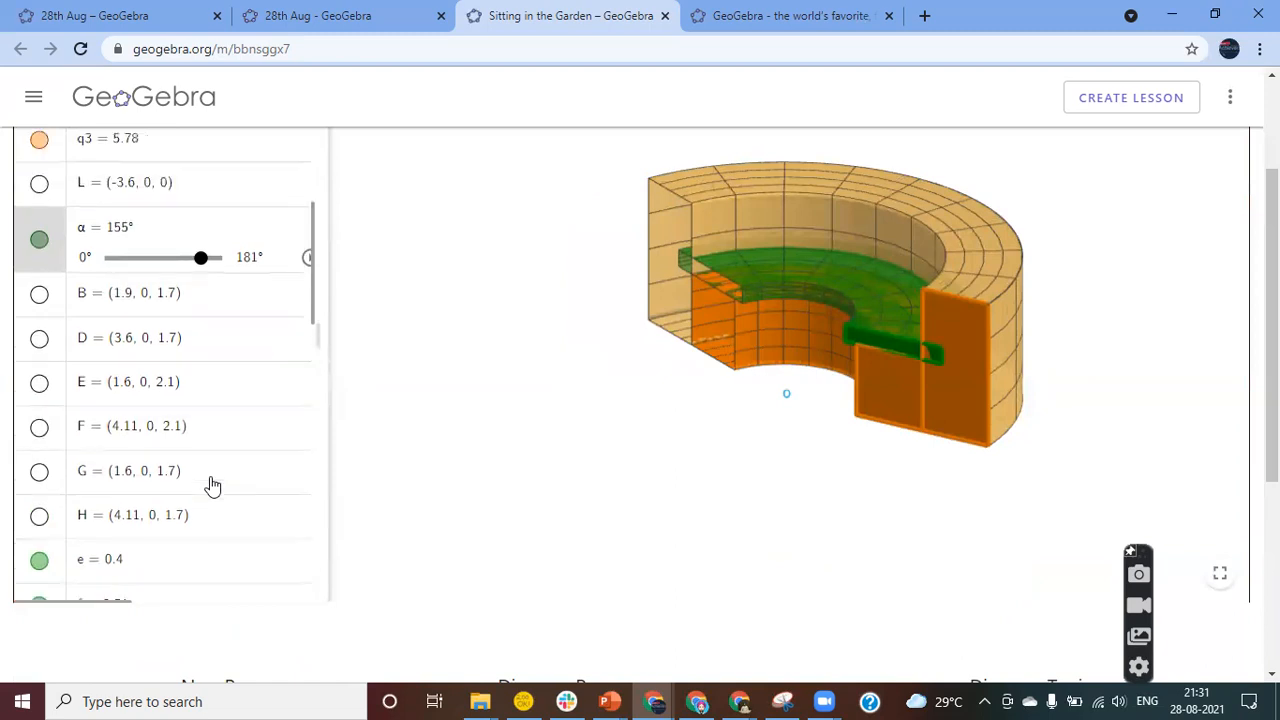
pyautogui.moveTo(200, 368); pyautogui.dragTo(115, 371)
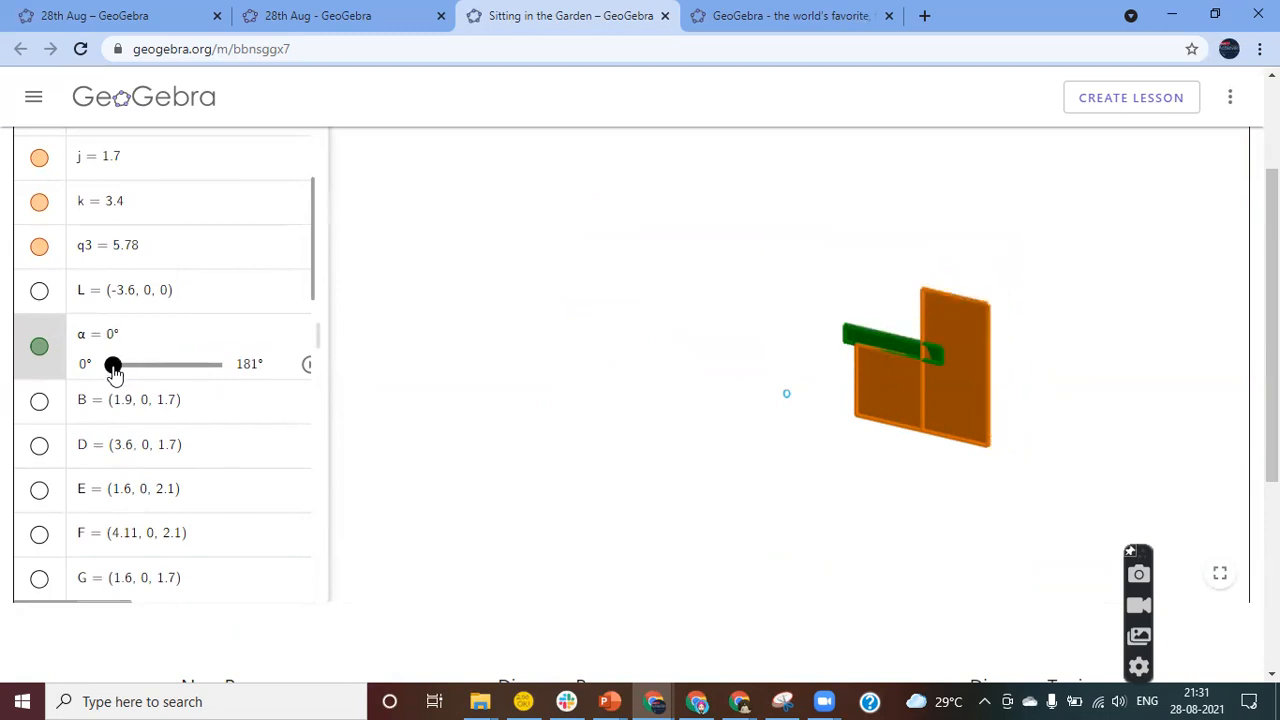
pyautogui.moveTo(114, 368); pyautogui.dragTo(226, 370)
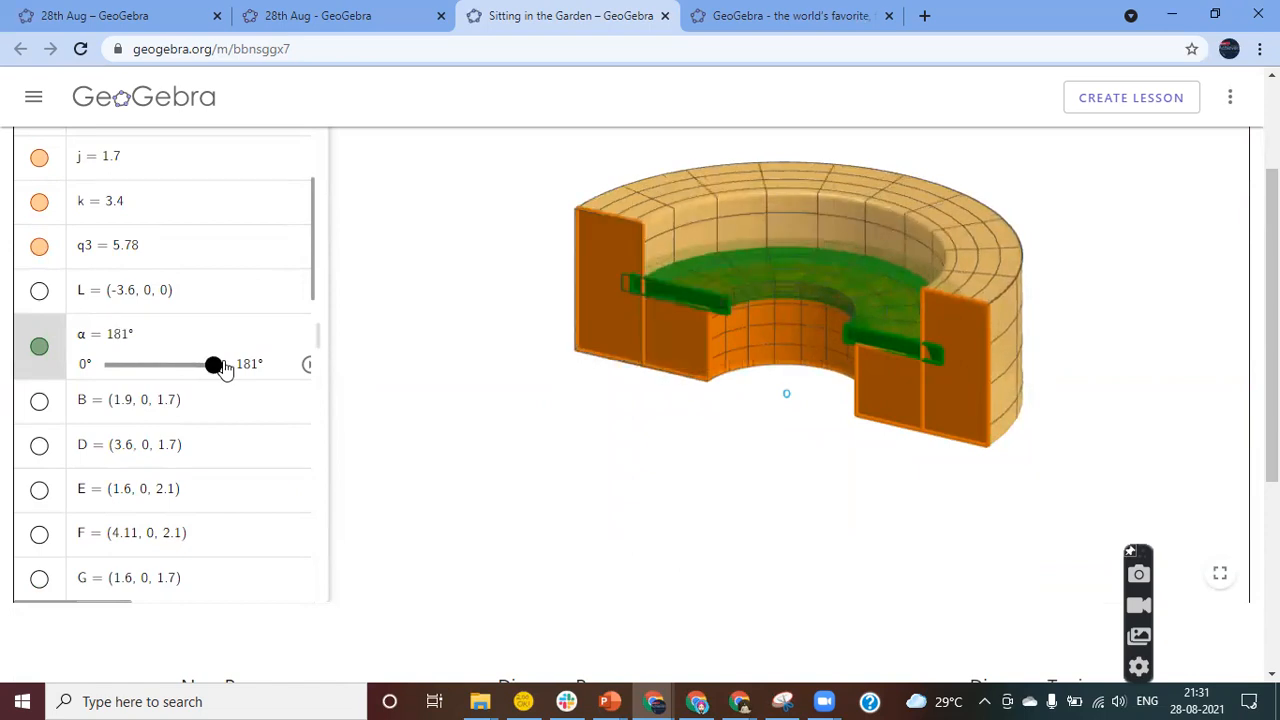
pyautogui.moveTo(623, 446); pyautogui.dragTo(651, 434)
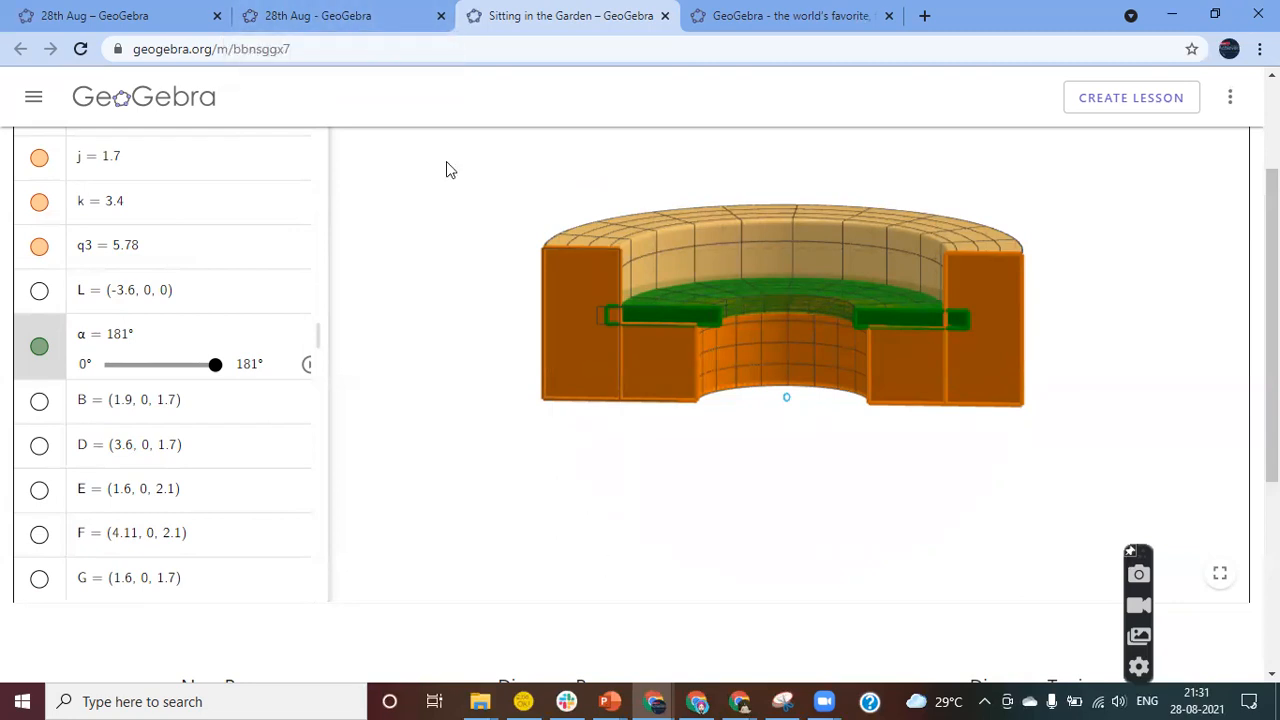
# Go to App Downloads on the GeoGebra website and start GeoGebra Classic 6 online
pyautogui.click(325, 10)
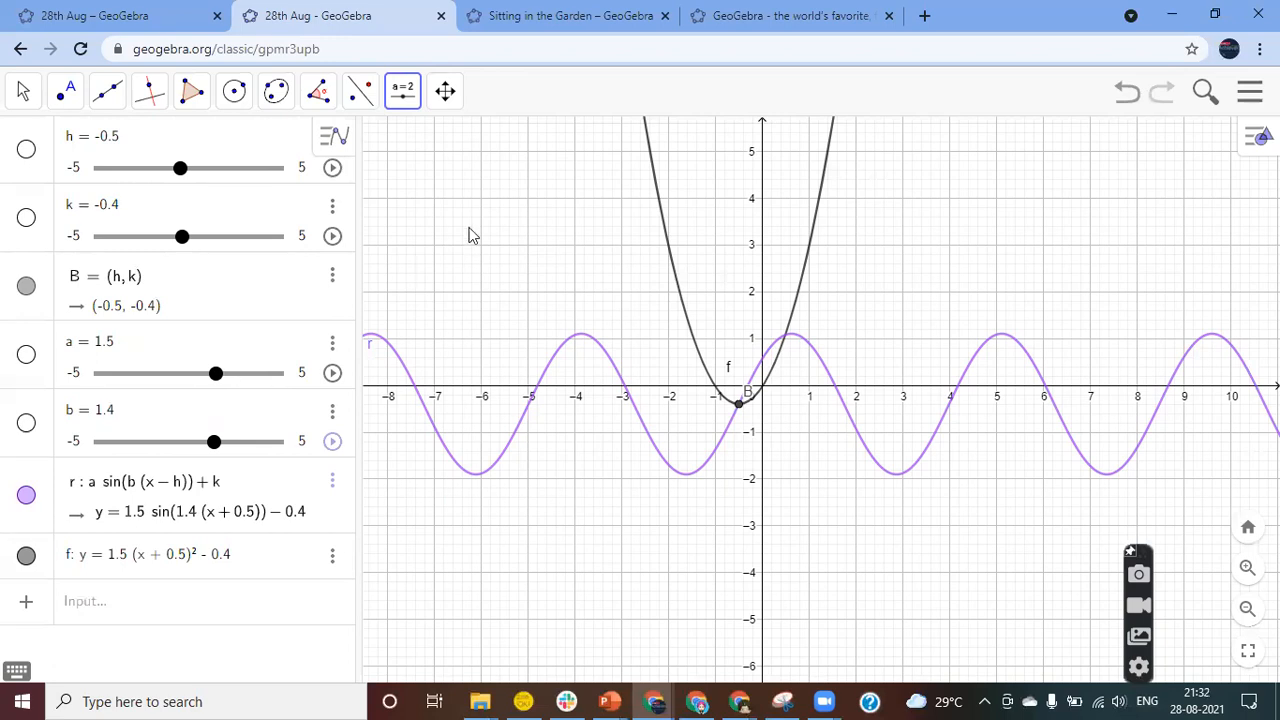
pyautogui.click(785, 15)
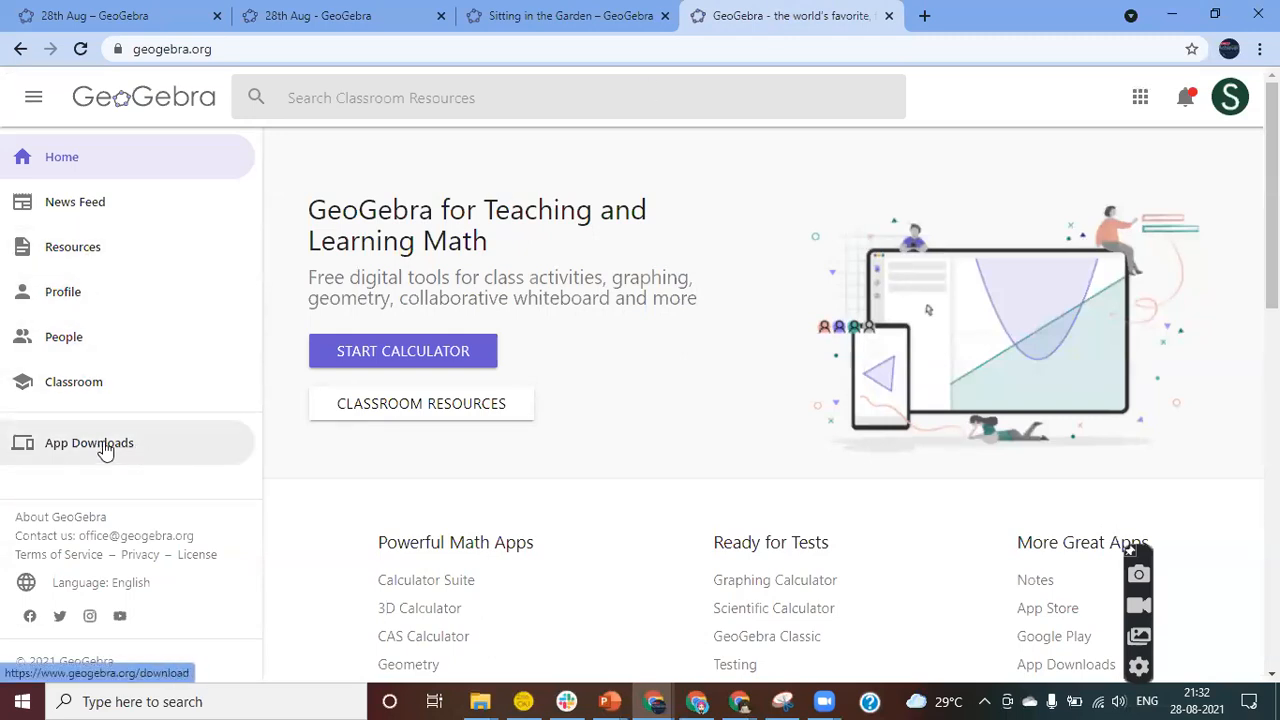
pyautogui.click(105, 450)
pyautogui.scroll(-3, 560, 491)
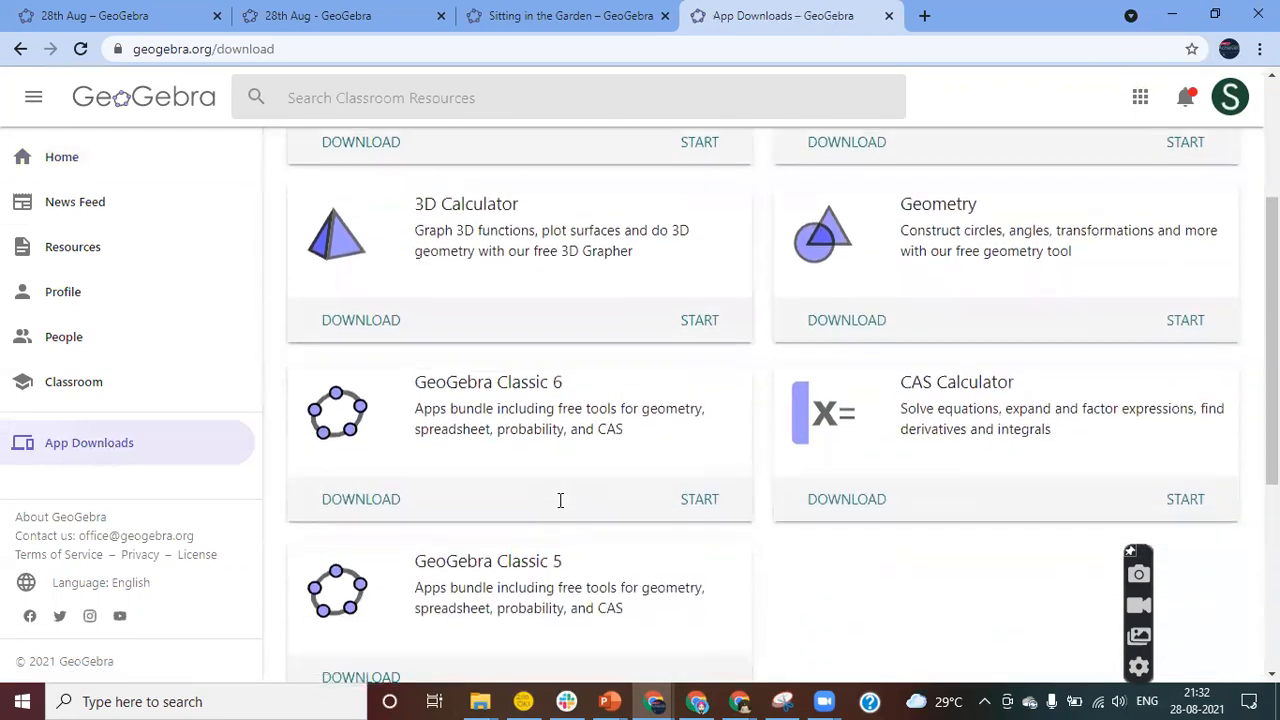
pyautogui.click(711, 503)
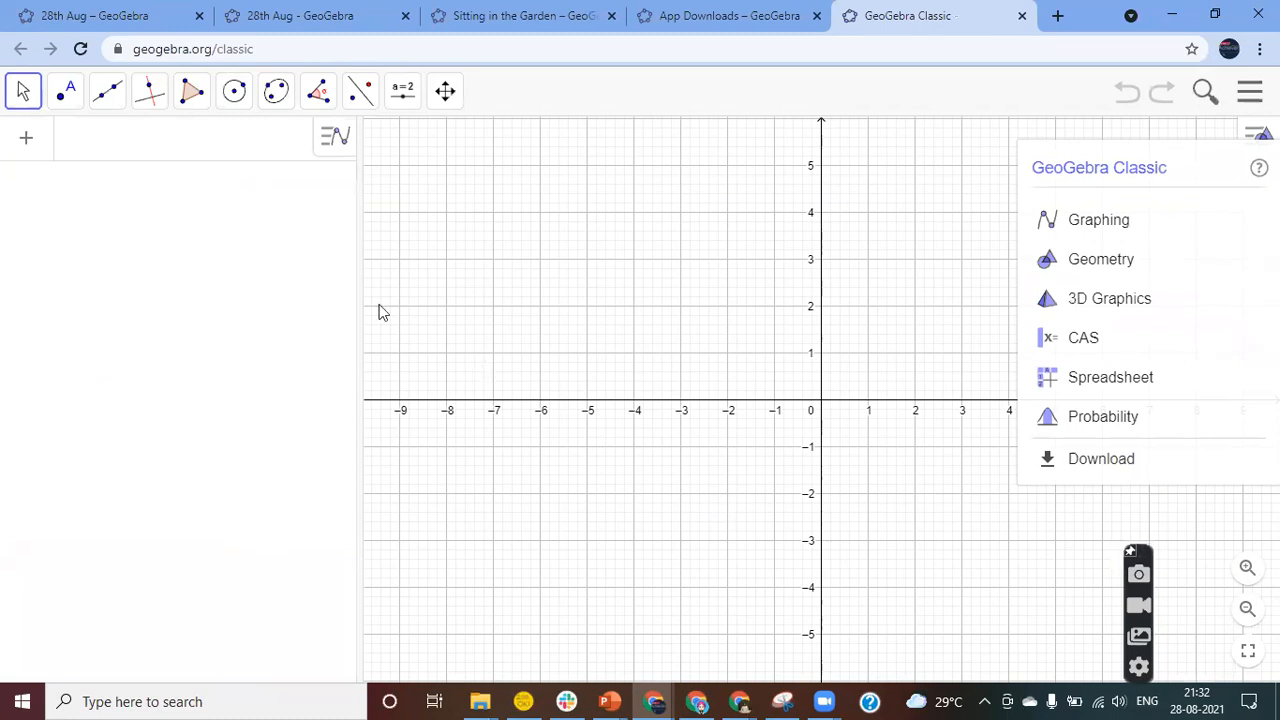
# Define two number sliders in the algebra input, a = 2 and b = 3
pyautogui.click(140, 168)
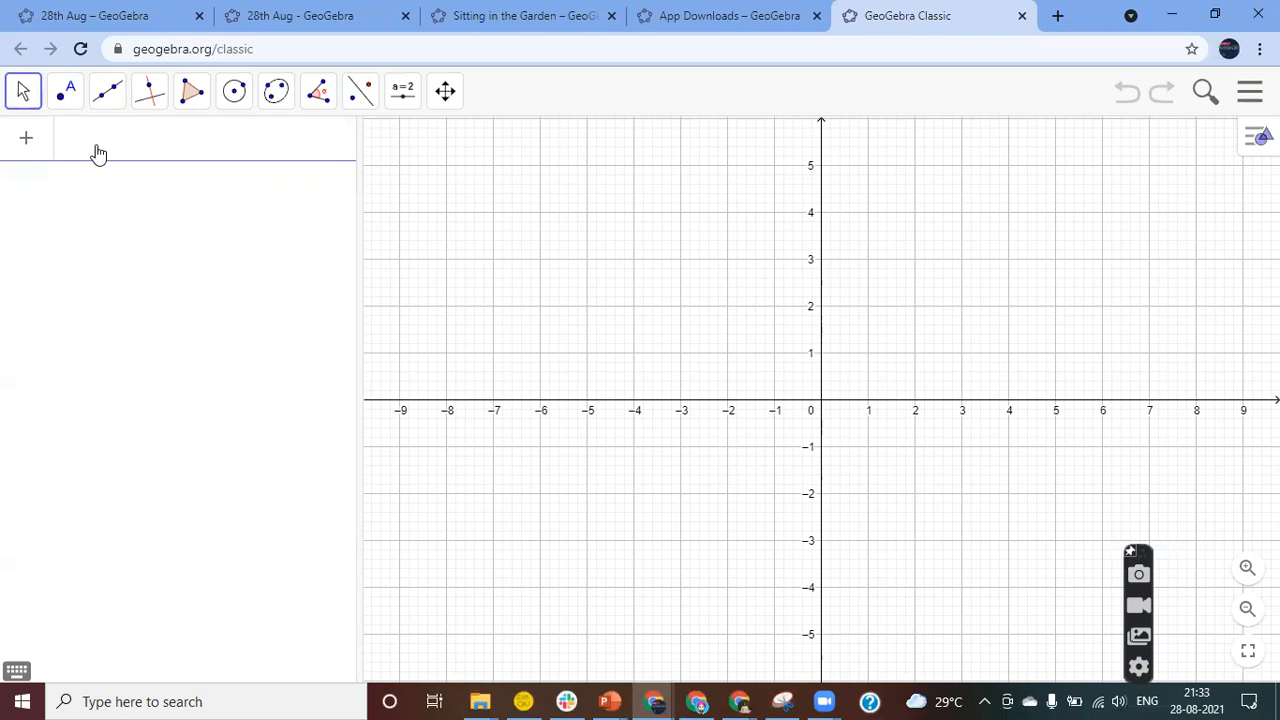
pyautogui.write('a = 2\\')
pyautogui.press('BackSpace')
pyautogui.press('Return')
pyautogui.write('b = 3')
pyautogui.press('Return')
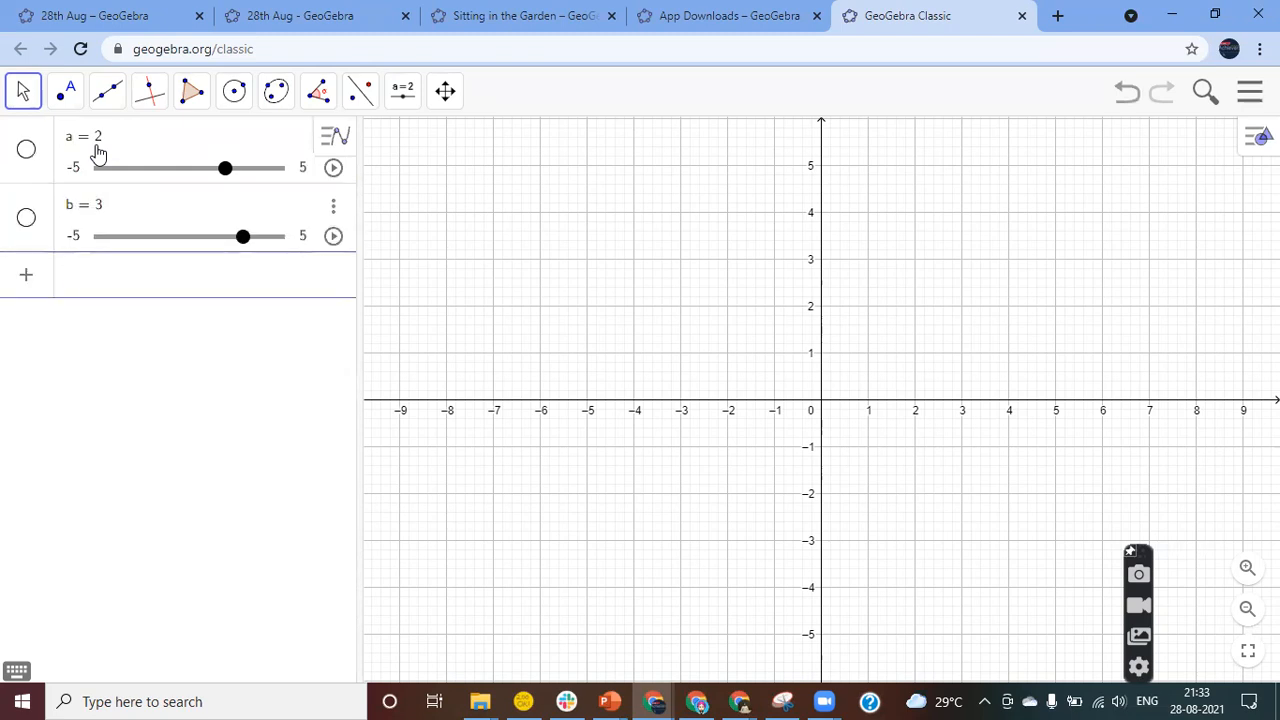
# Create an angle slider c ranging from 0° to 360° with a 1° increment in the graphics view and set it to 200°
pyautogui.click(408, 104)
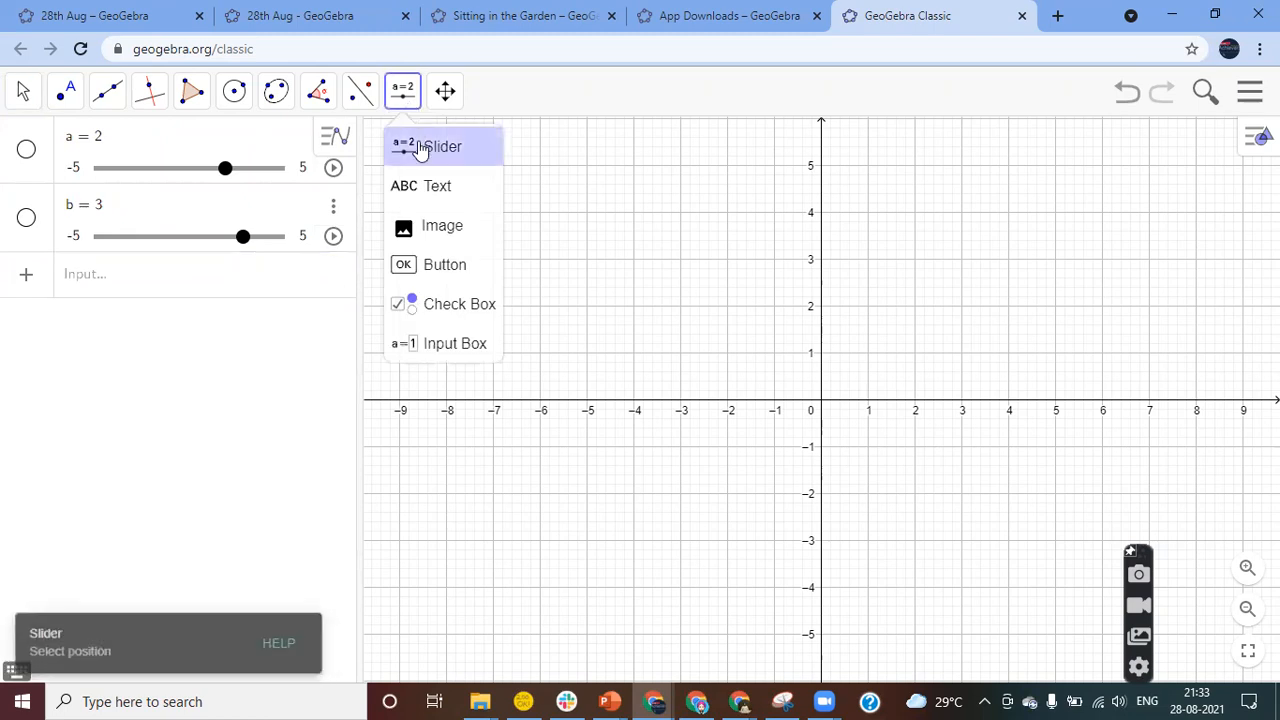
pyautogui.click(420, 147)
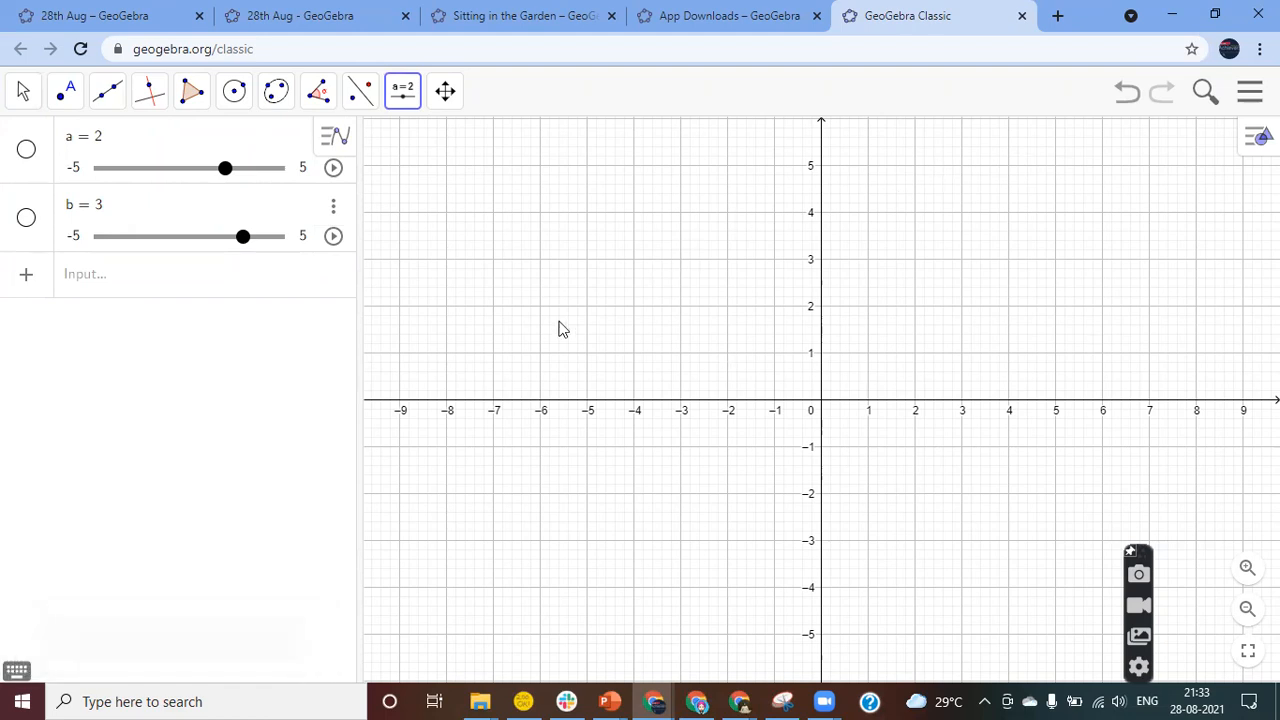
pyautogui.click(420, 169)
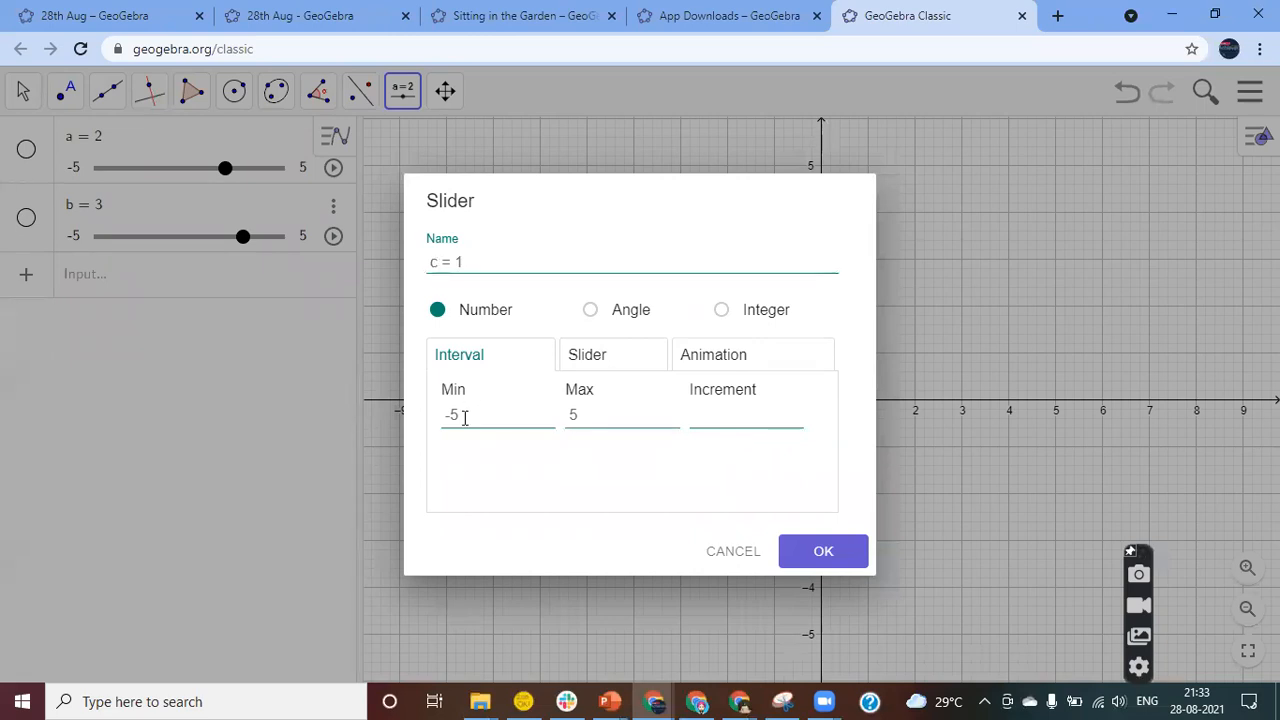
pyautogui.click(711, 417)
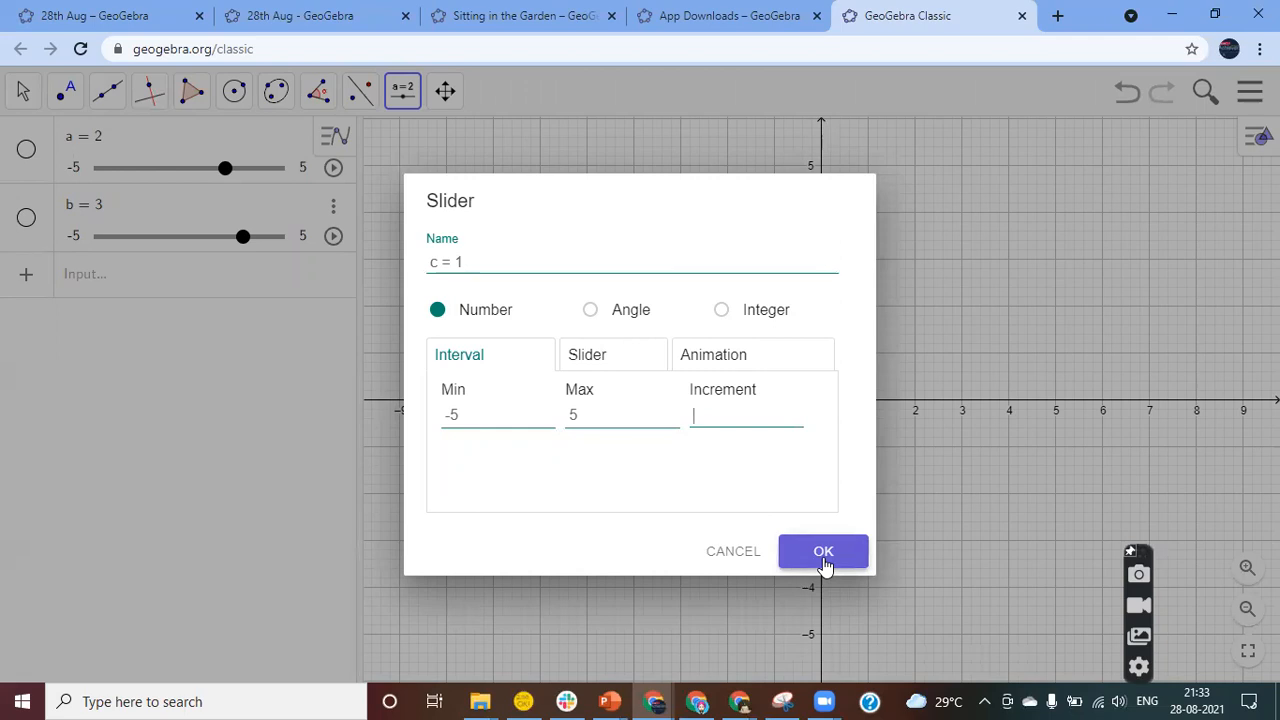
pyautogui.click(591, 318)
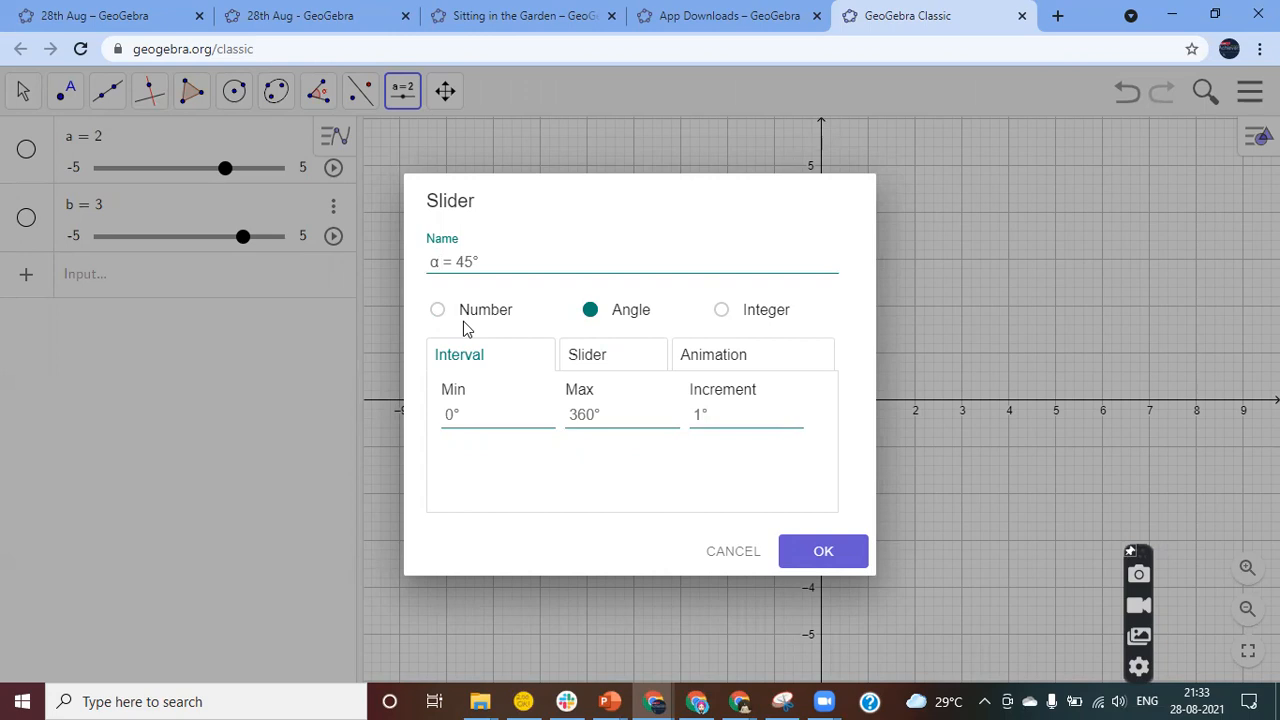
pyautogui.press('BackSpace')
pyautogui.write('c')
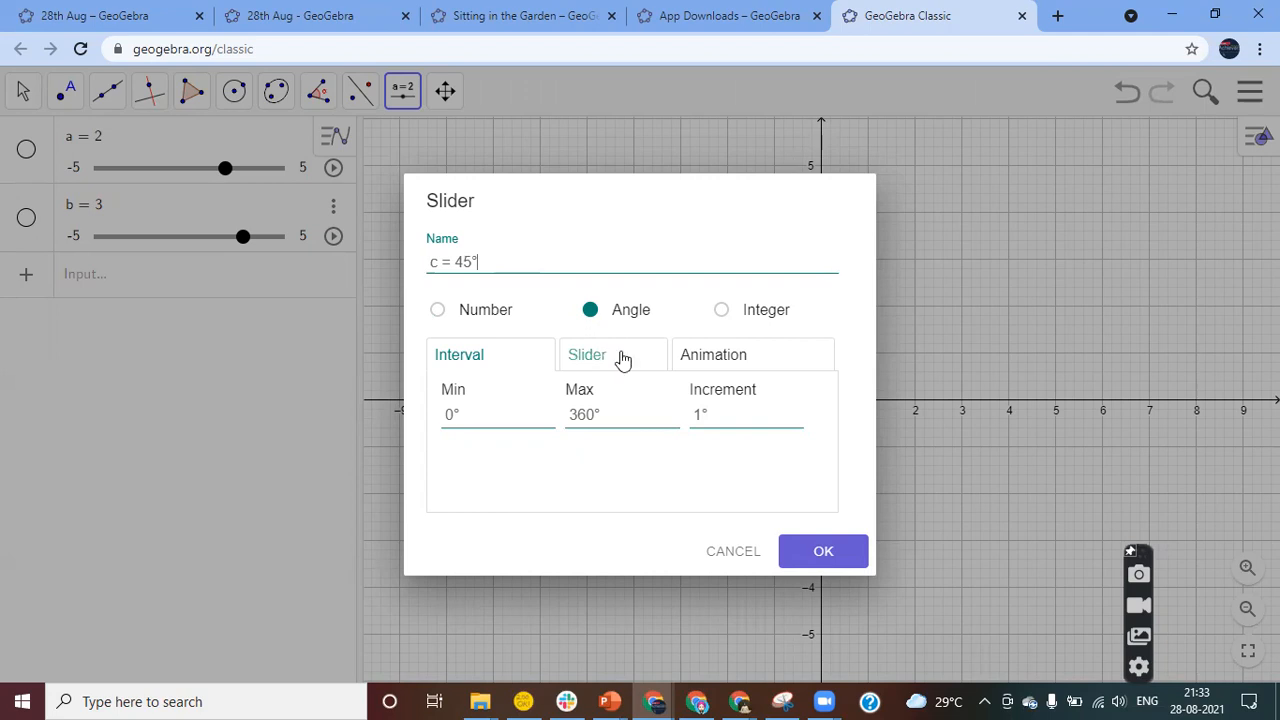
pyautogui.click(819, 558)
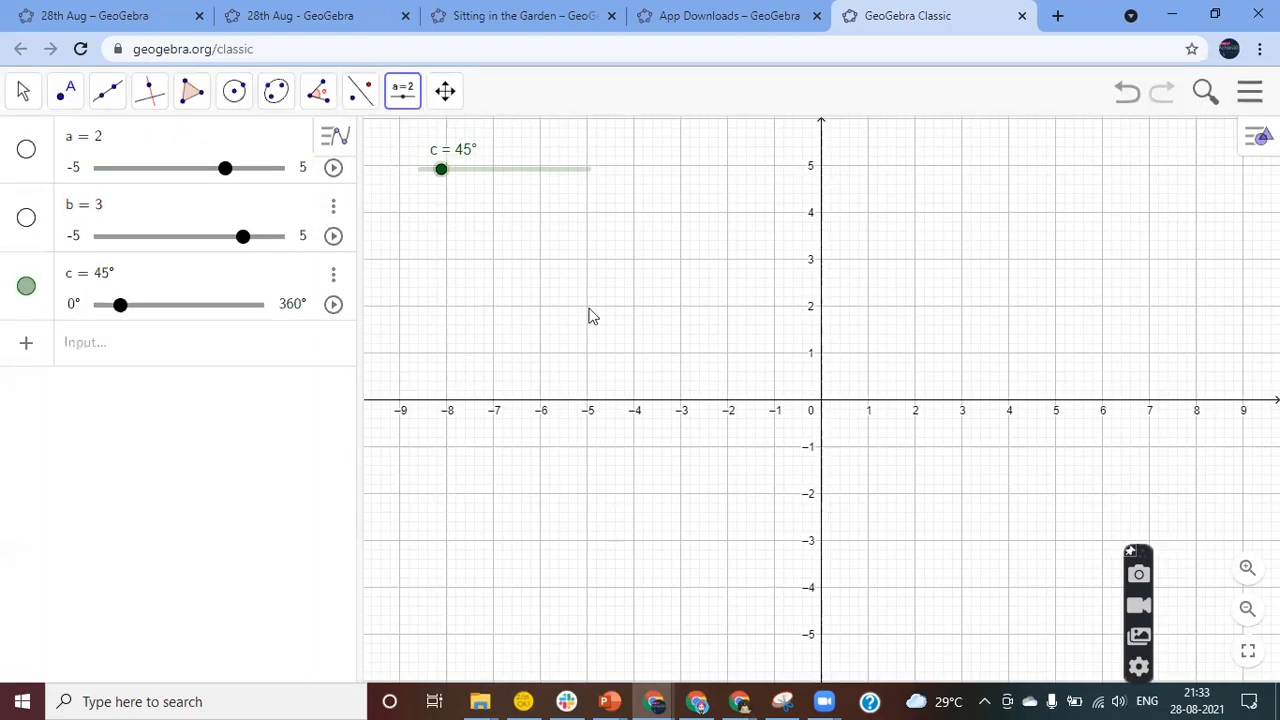
pyautogui.moveTo(445, 172); pyautogui.dragTo(514, 217)
pyautogui.click(150, 352)
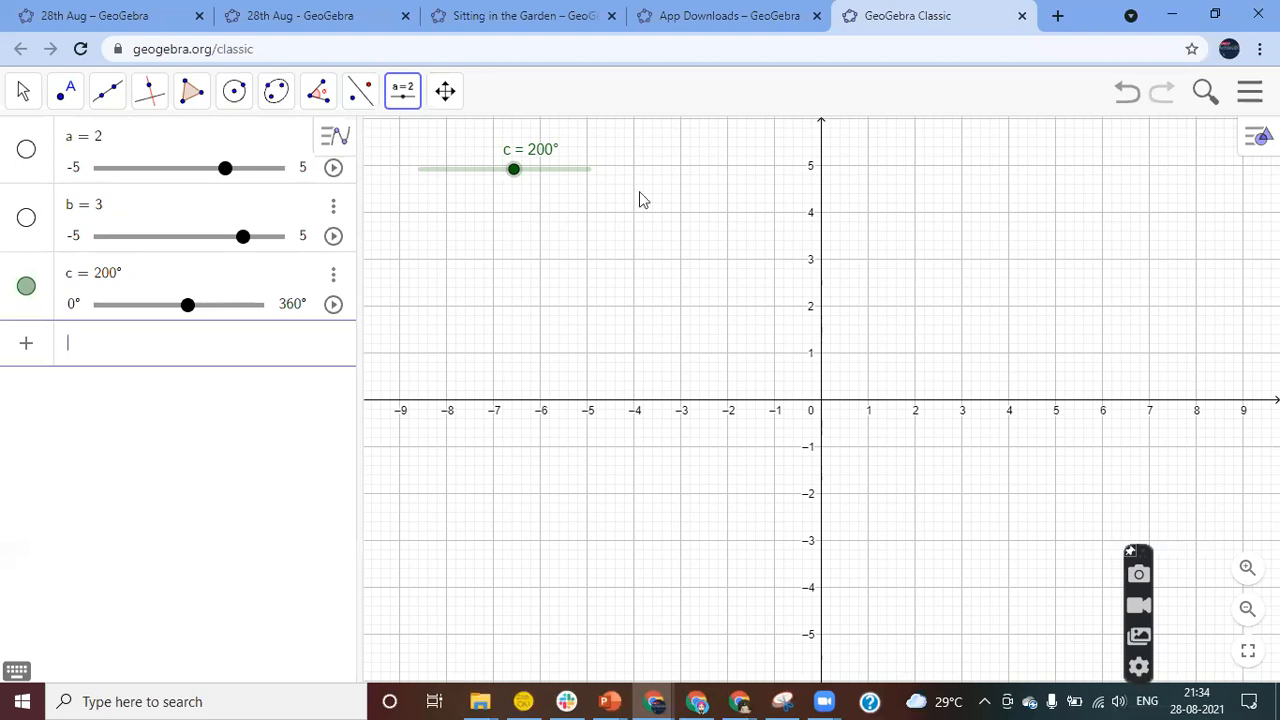
pyautogui.click(143, 355)
# Draw a segment from point A at about (-5.38, -1.82) to point B at (1, 3)
pyautogui.click(112, 105)
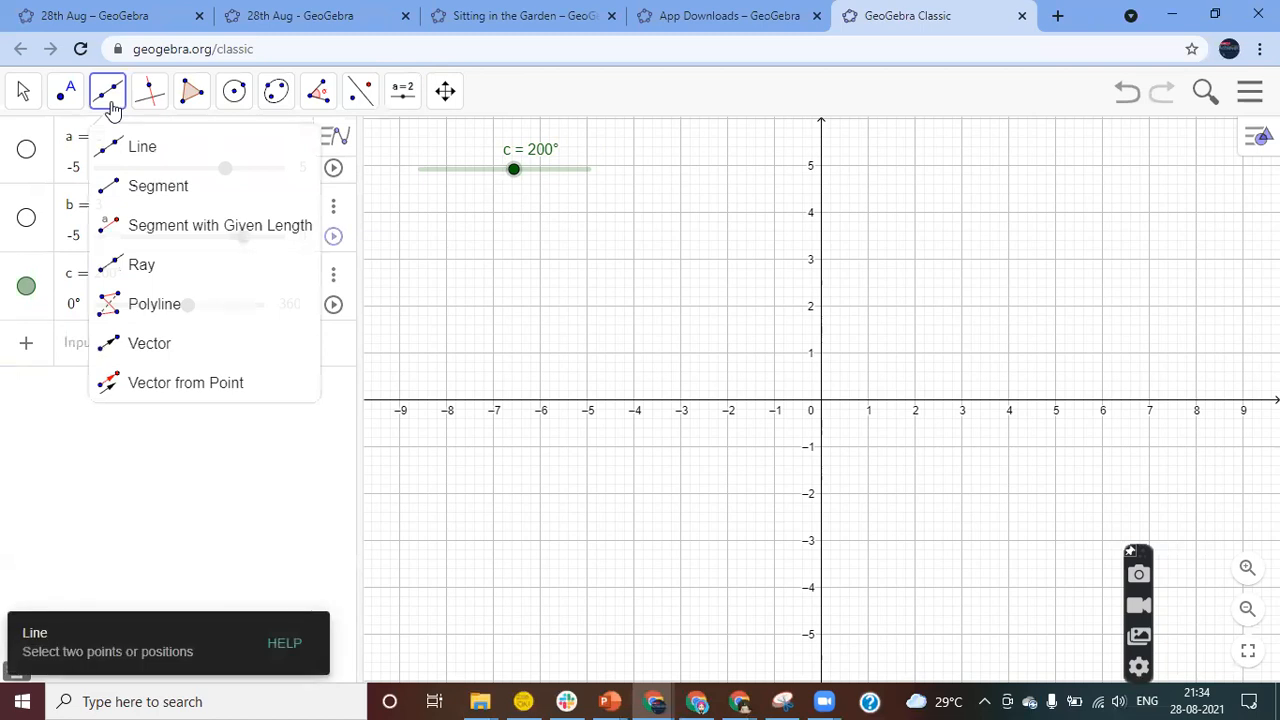
pyautogui.click(135, 193)
pyautogui.click(570, 485)
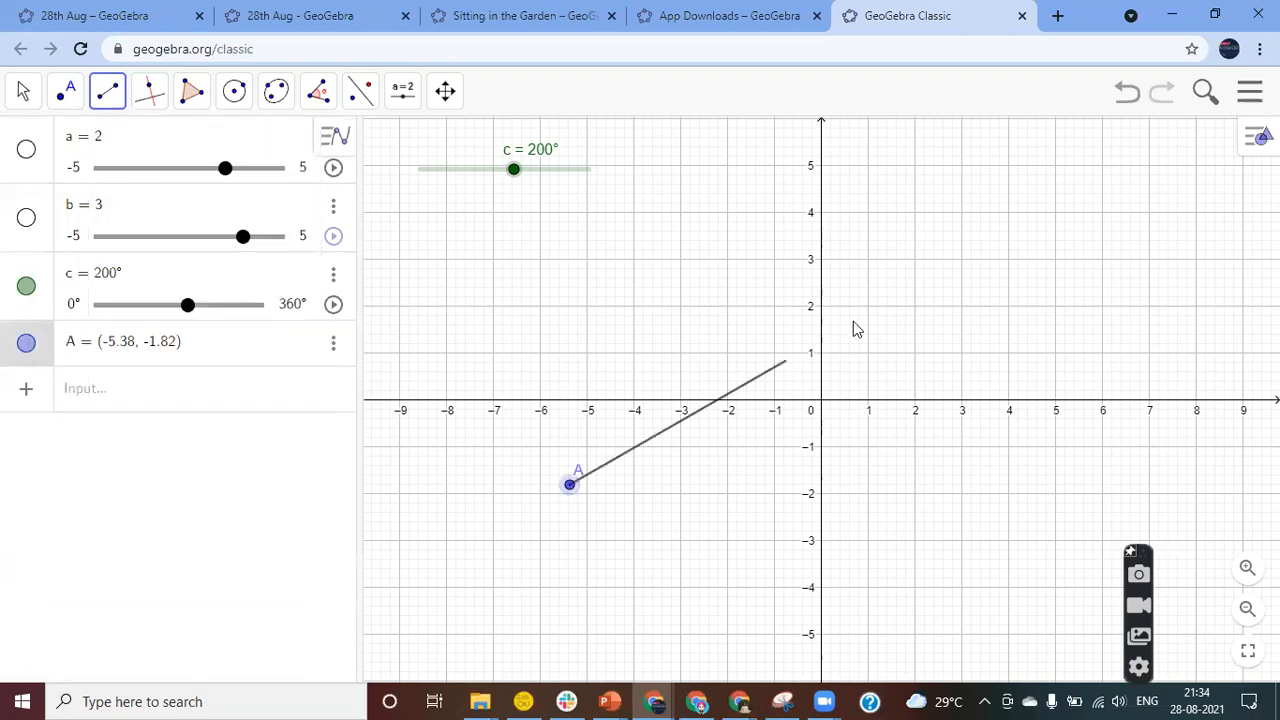
pyautogui.click(869, 260)
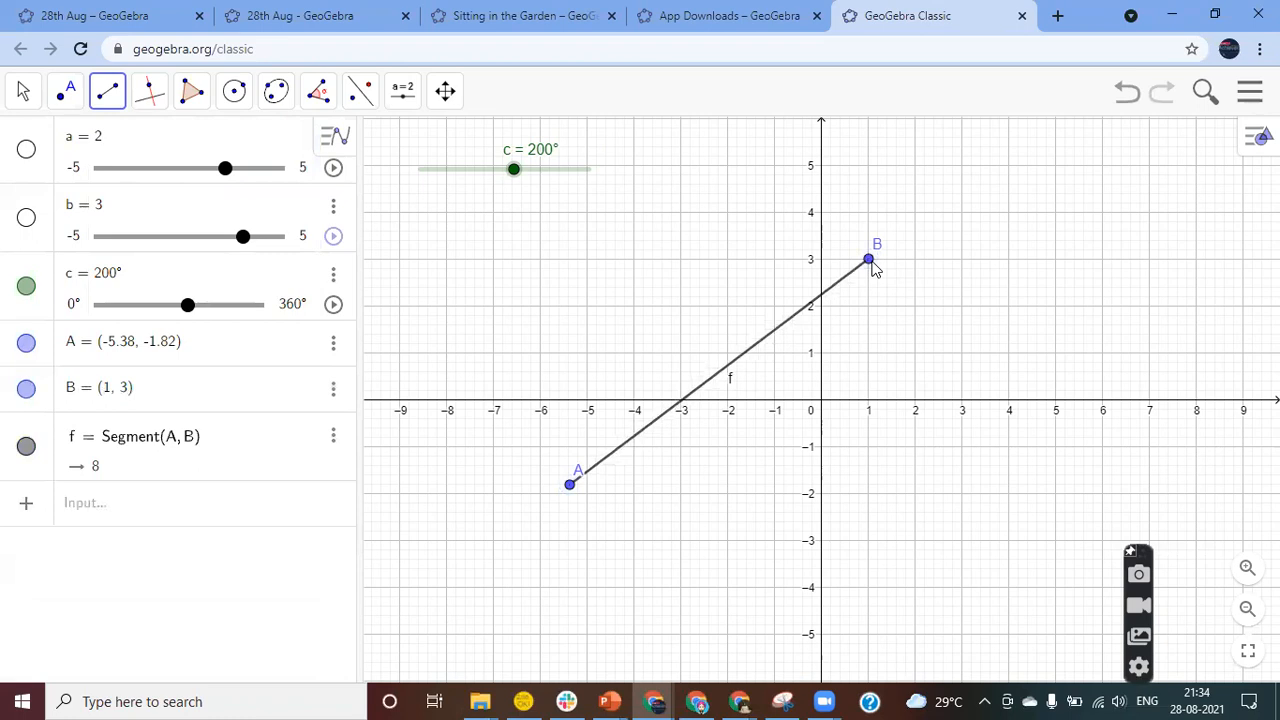
pyautogui.click(158, 500)
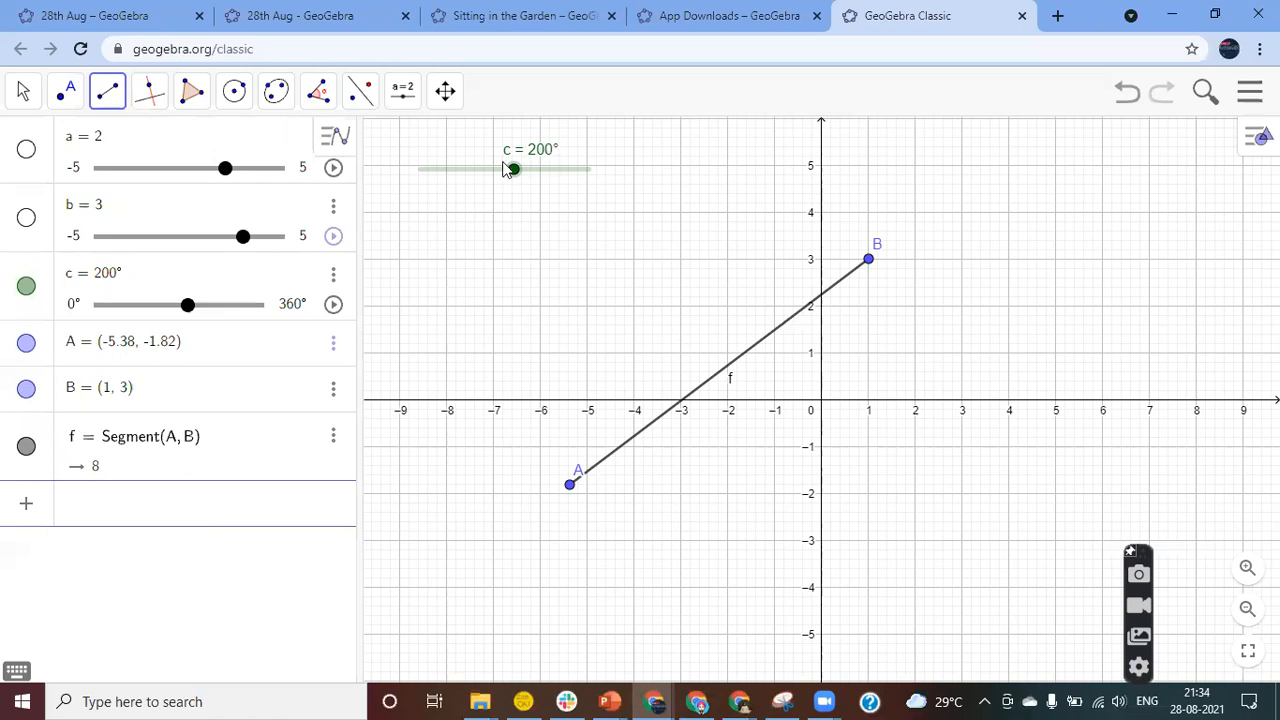
pyautogui.write('lin')
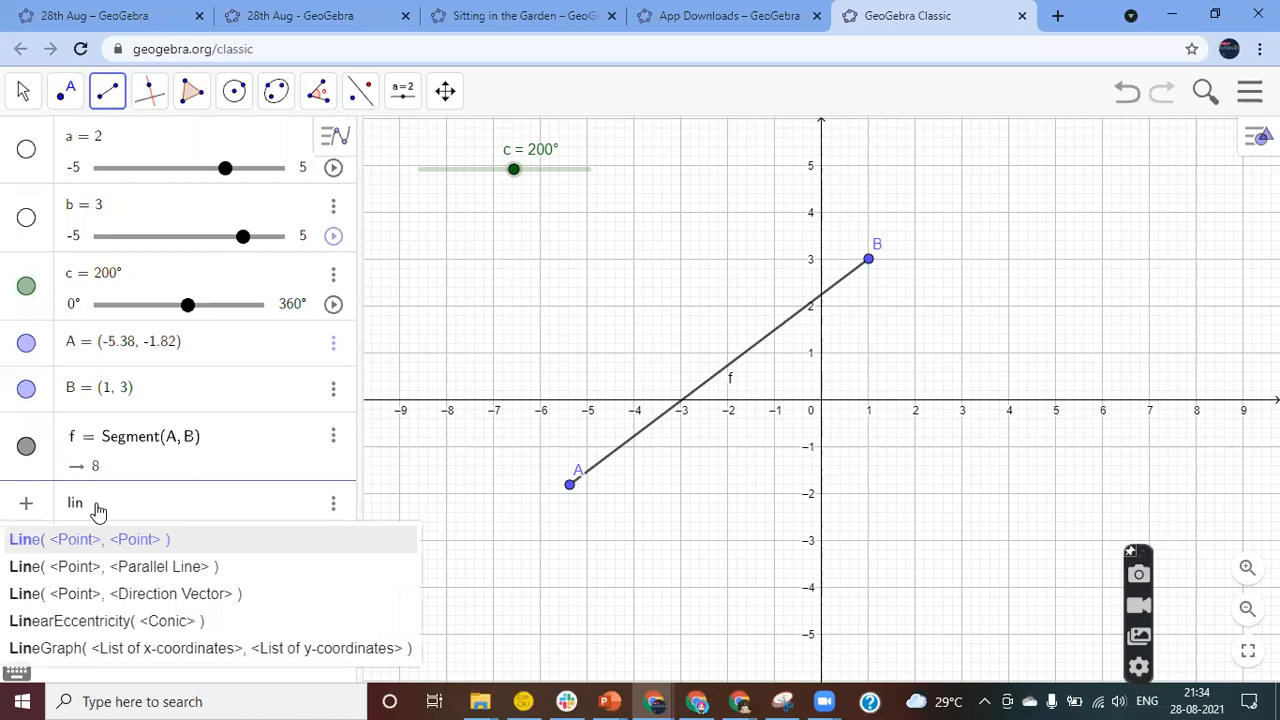
pyautogui.press('BackSpace')
pyautogui.press('BackSpace')
pyautogui.press('BackSpace')
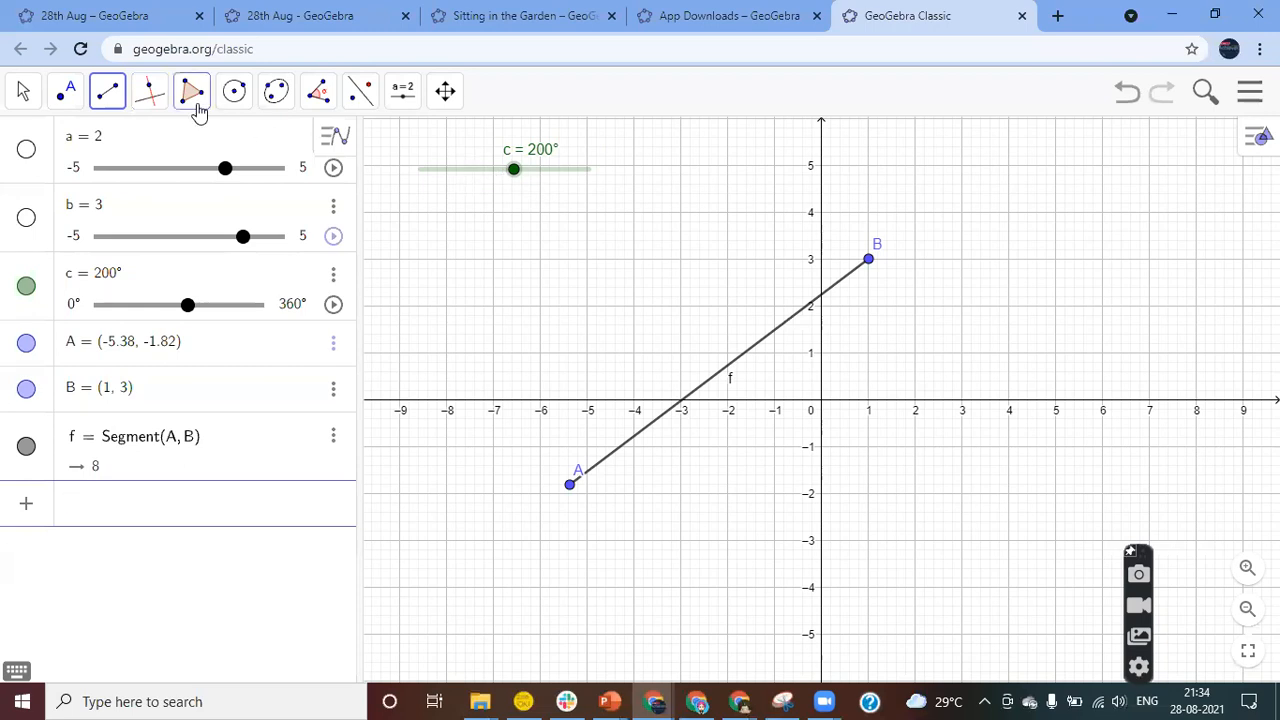
# Construct a 45° counterclockwise angle from segment AB at vertex A with Angle with Given Size
pyautogui.click(322, 100)
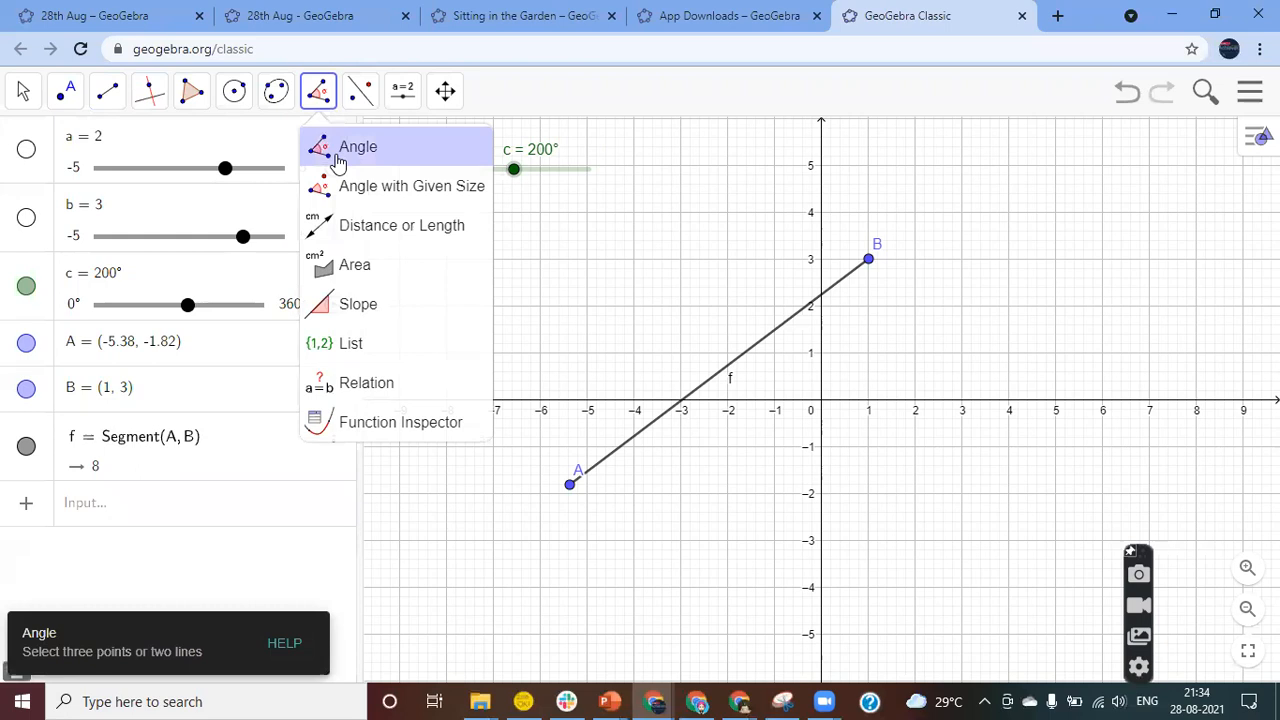
pyautogui.click(414, 200)
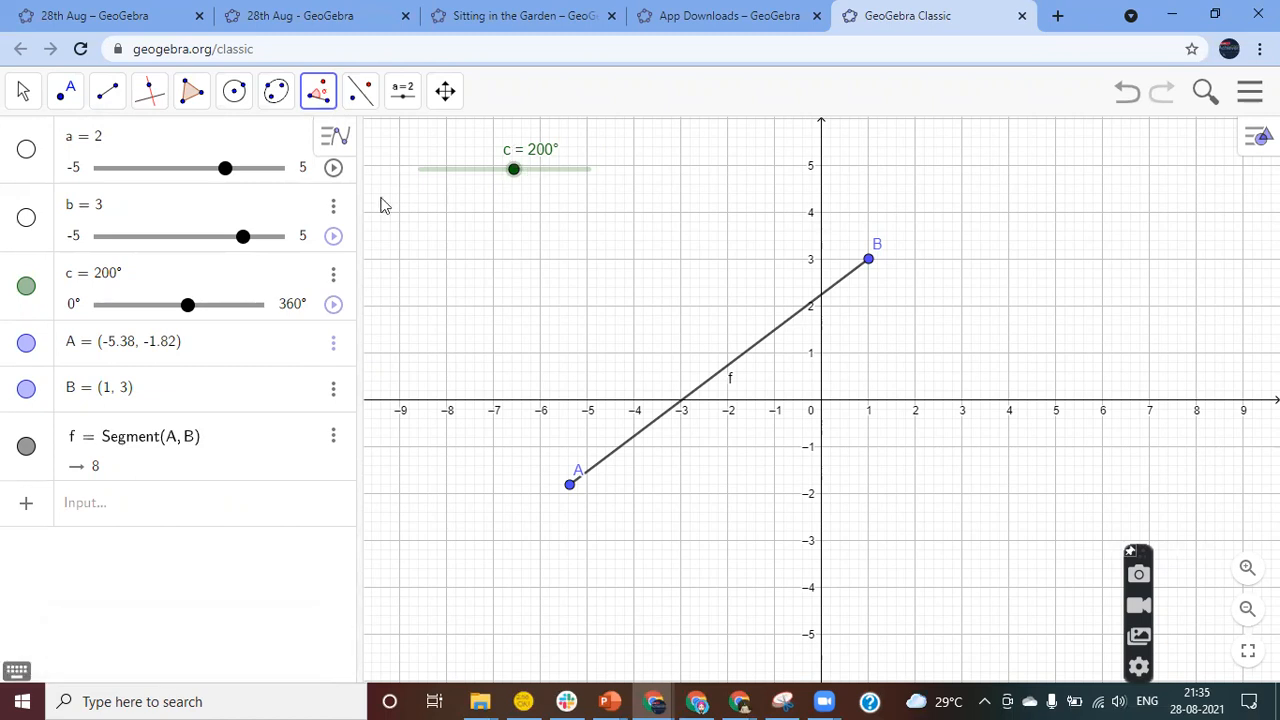
pyautogui.click(319, 95)
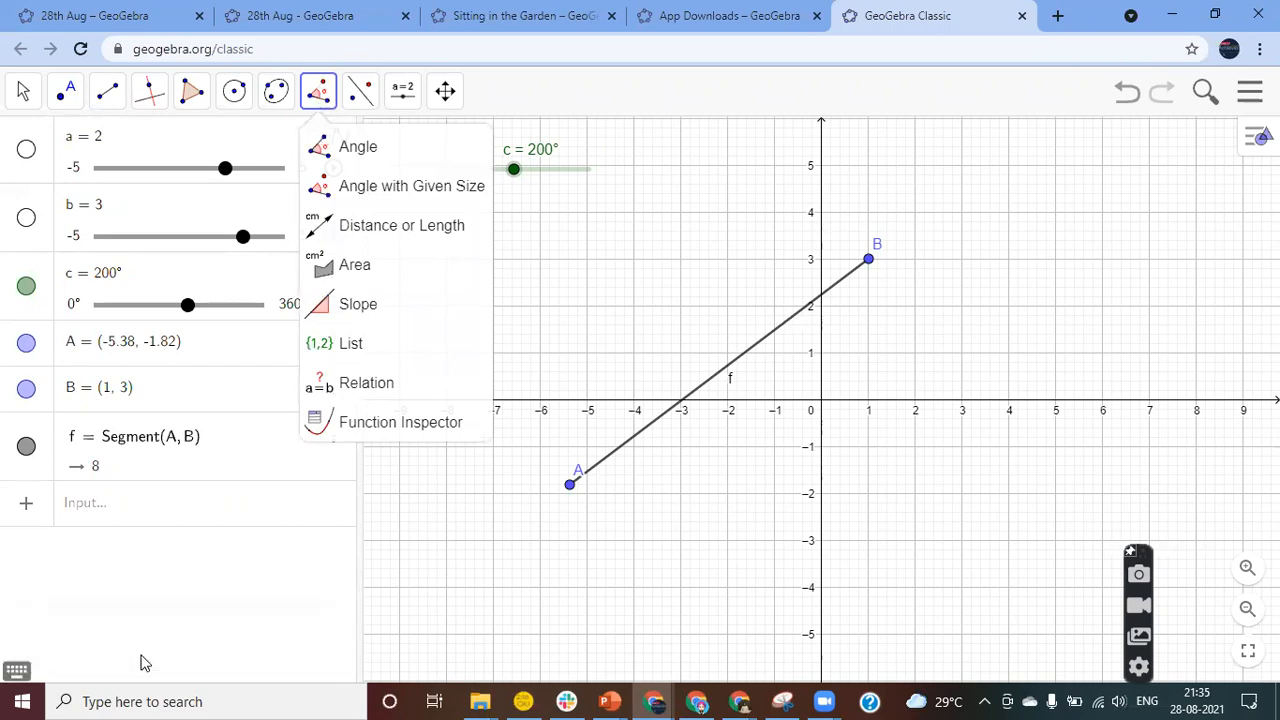
pyautogui.click(412, 186)
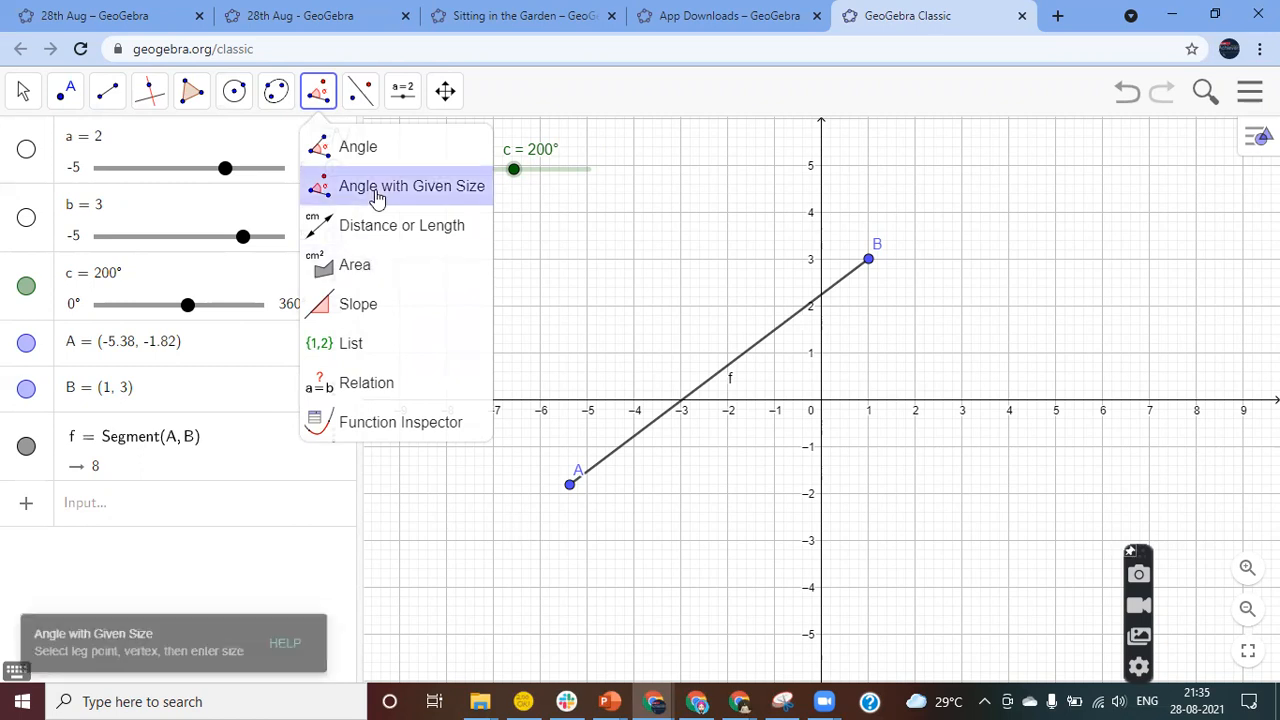
pyautogui.click(701, 386)
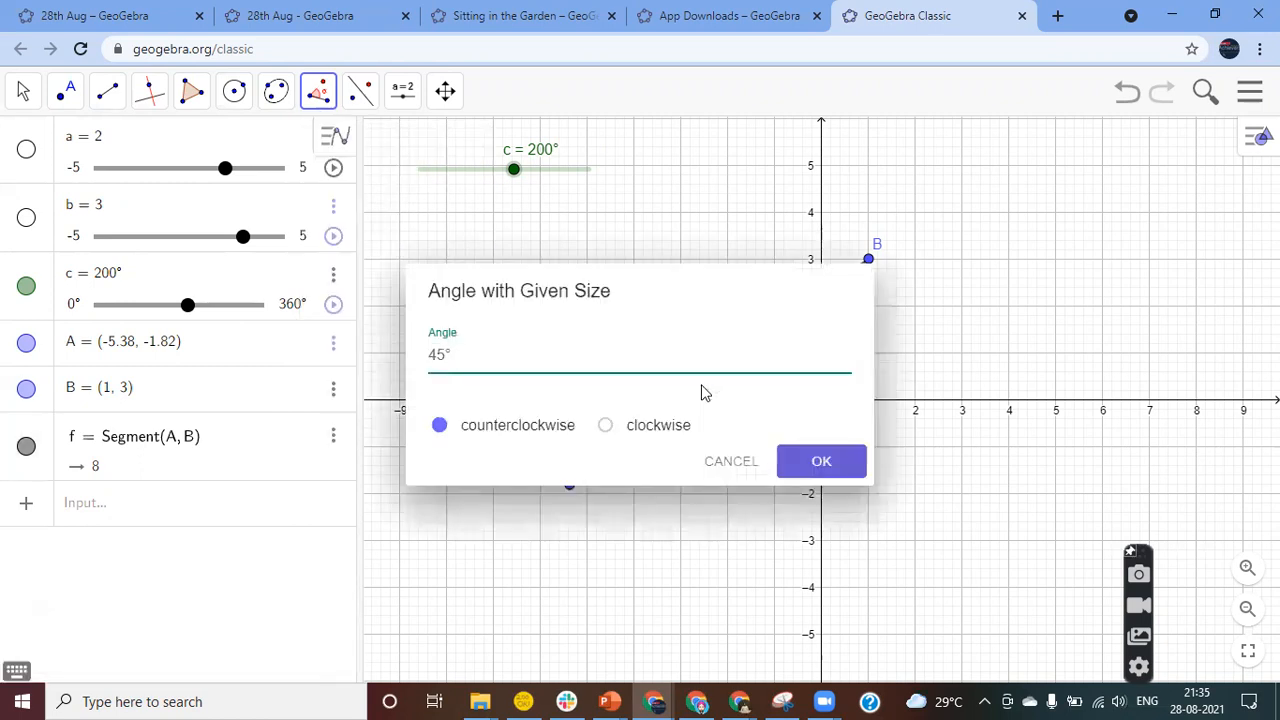
pyautogui.click(722, 466)
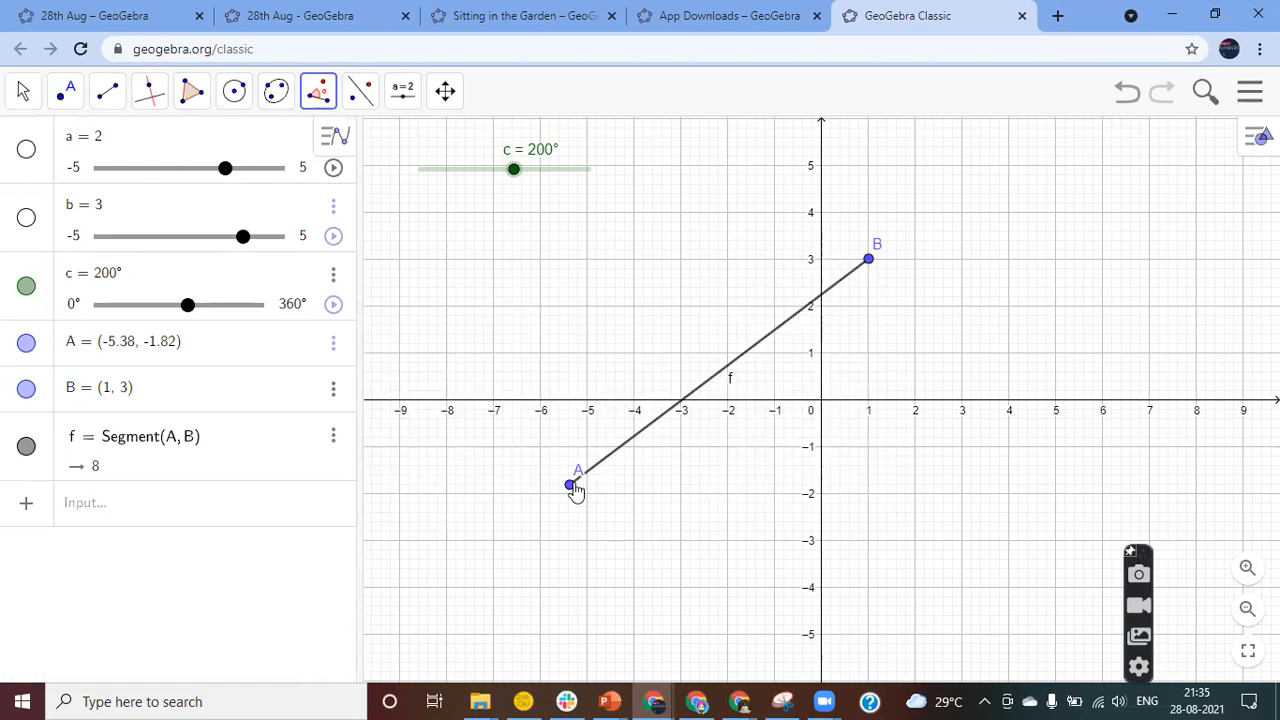
pyautogui.click(632, 447)
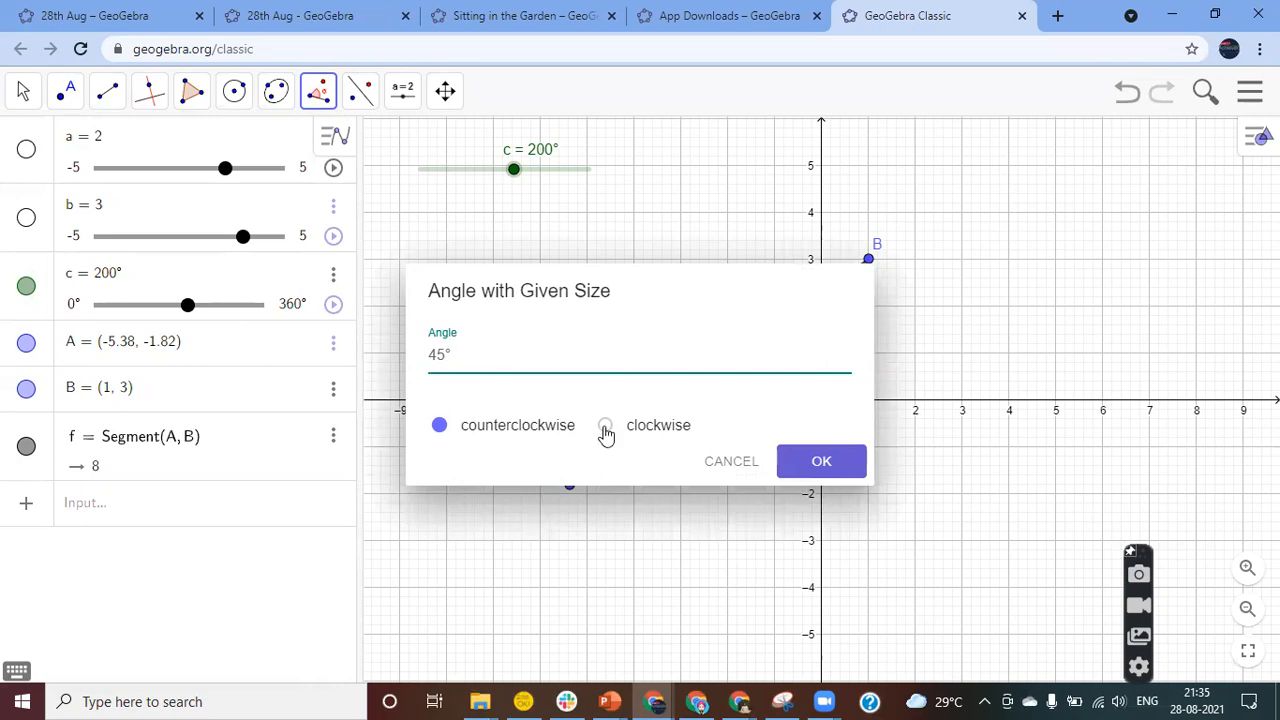
pyautogui.click(826, 460)
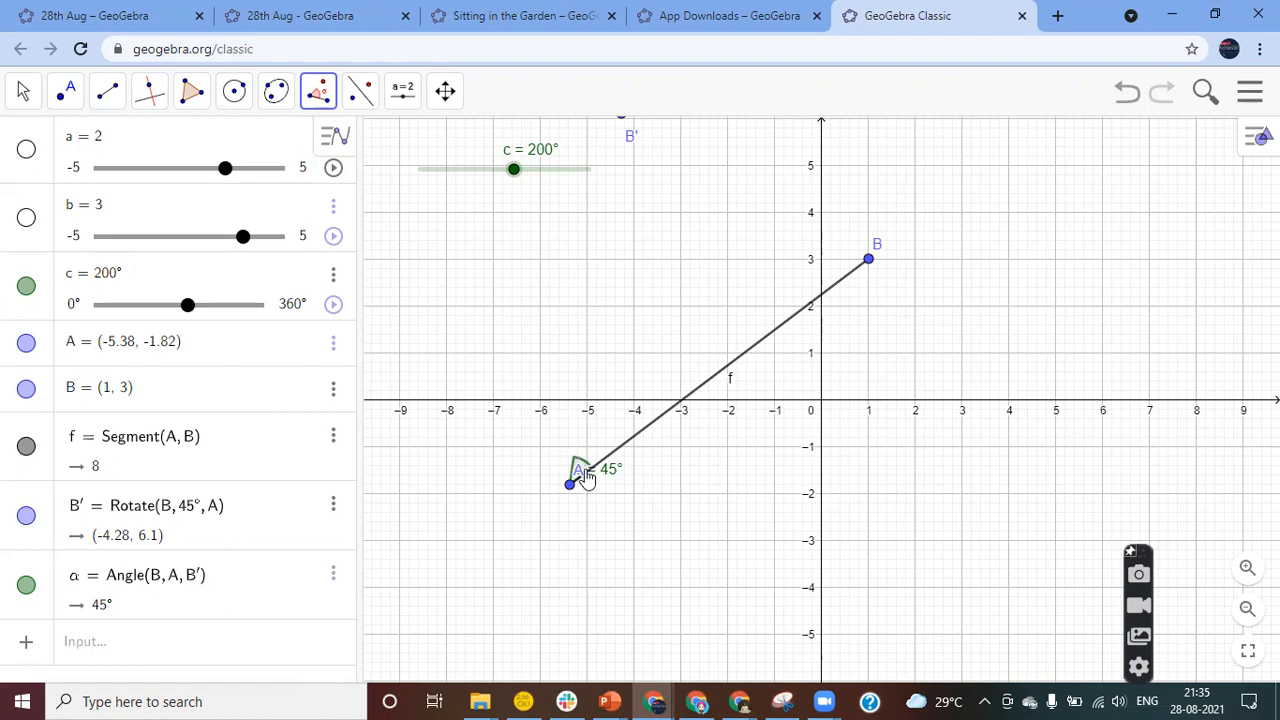
# Delete the 45° angle at A and its rotated point B'
pyautogui.click(333, 578)
pyautogui.click(349, 632)
pyautogui.click(333, 507)
pyautogui.click(352, 566)
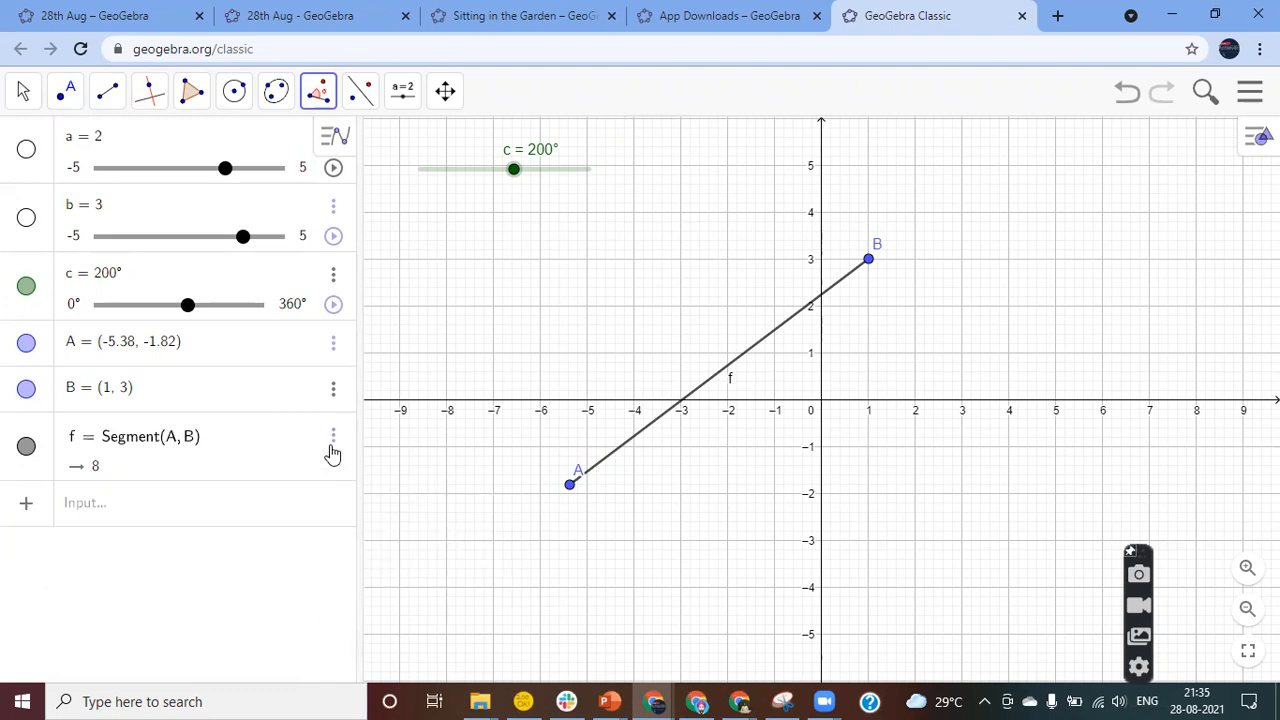
# Set the angle slider c to 138°
pyautogui.click(164, 513)
pyautogui.moveTo(513, 170); pyautogui.dragTo(486, 190)
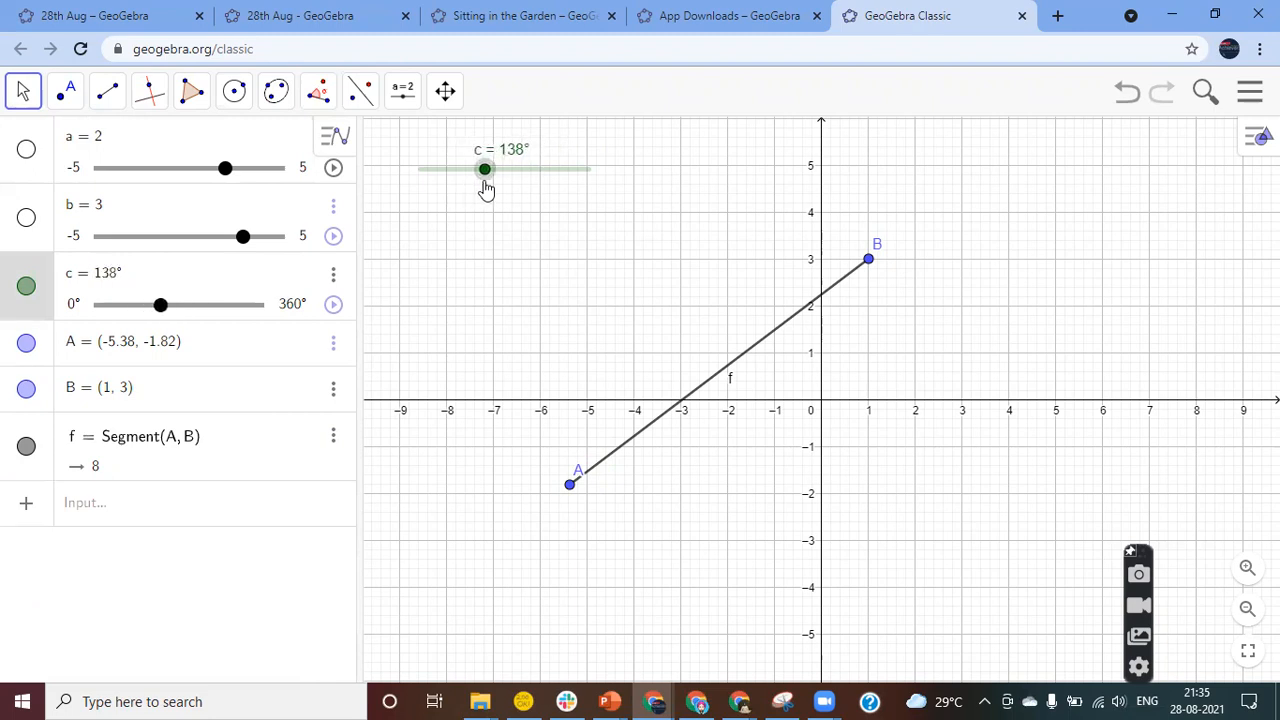
pyautogui.click(403, 92)
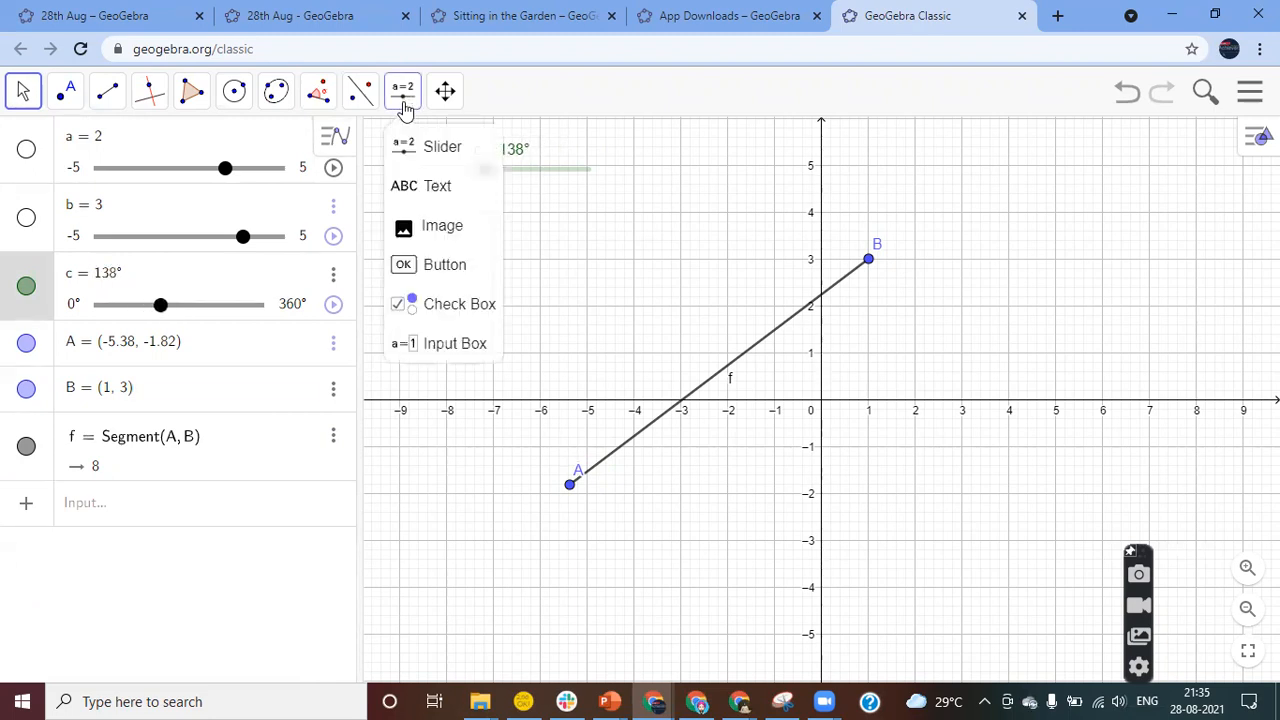
pyautogui.click(104, 511)
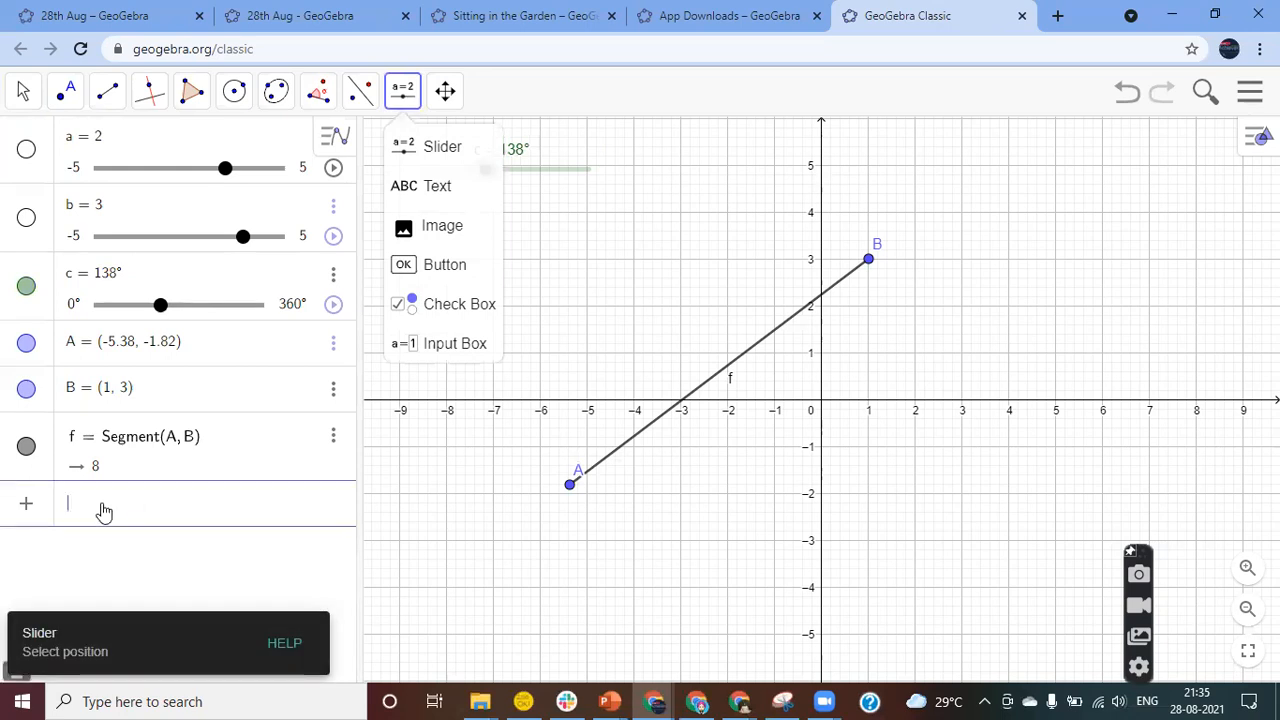
# Draw a regular polygon with 4 vertices from point C at (-5, 2) to point D at (-4, 4)
pyautogui.moveTo(183, 100)
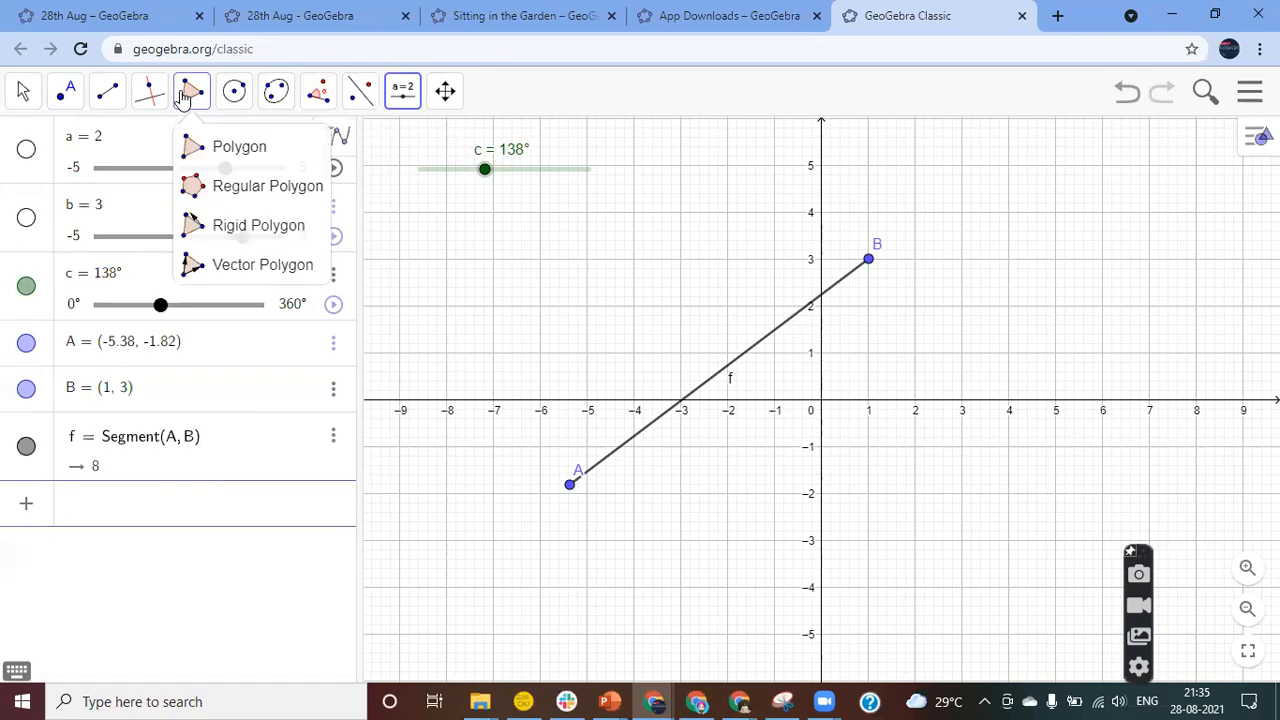
pyautogui.click(210, 188)
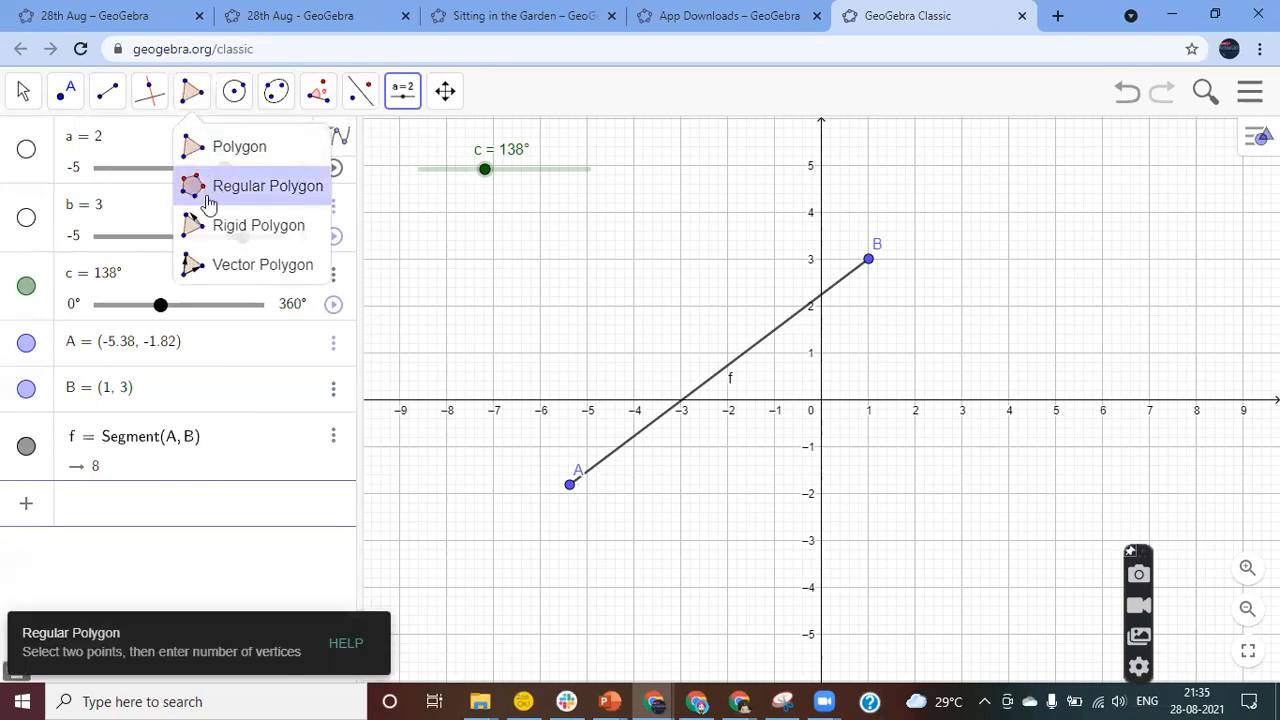
pyautogui.click(589, 306)
pyautogui.click(634, 212)
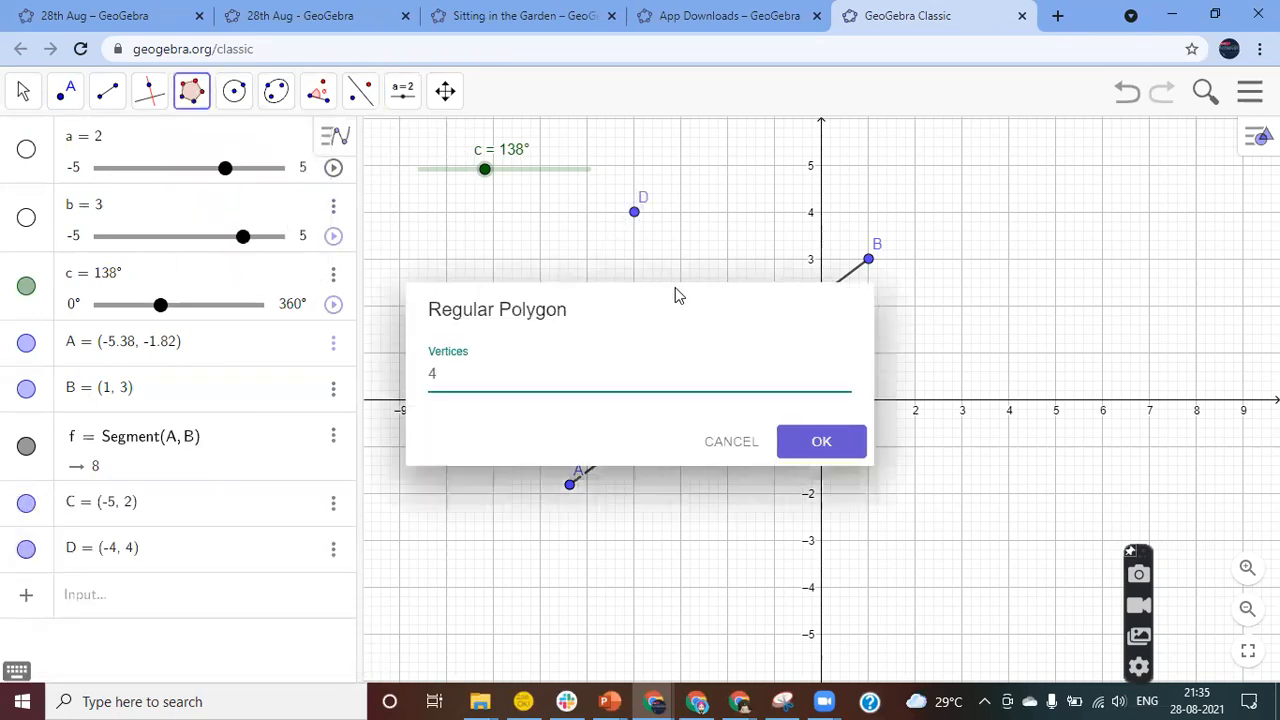
pyautogui.click(820, 441)
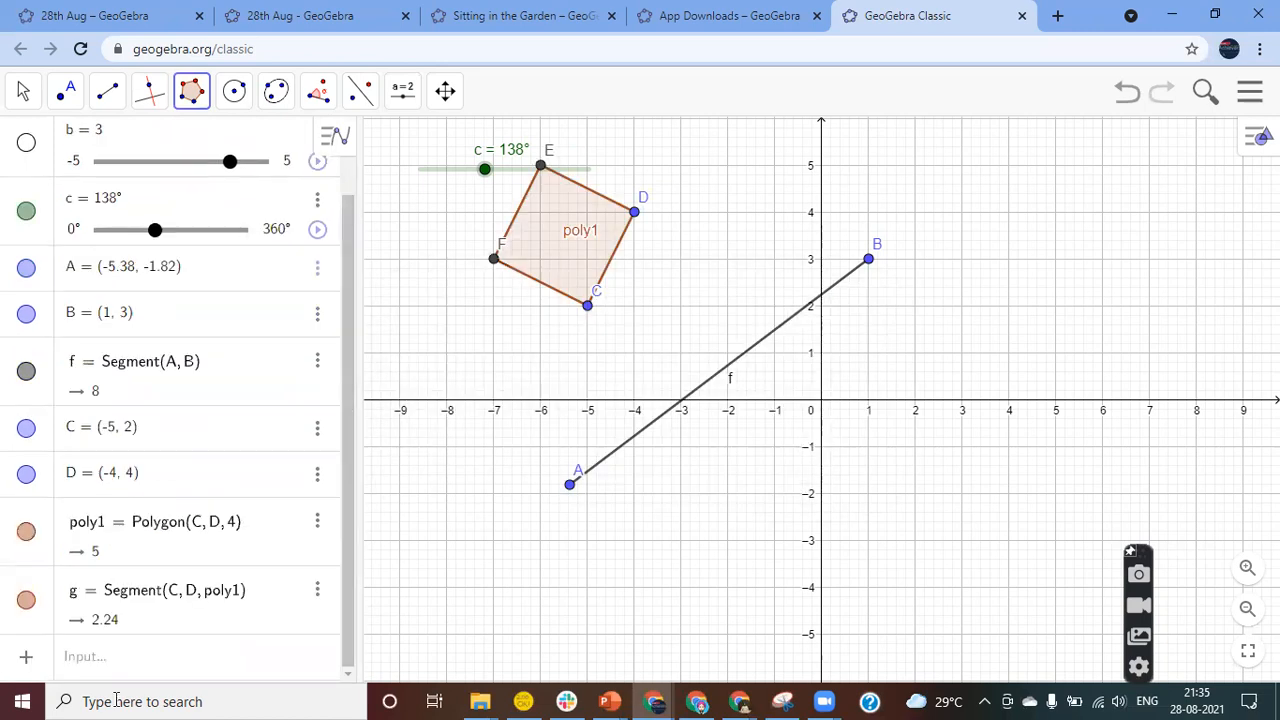
pyautogui.click(90, 664)
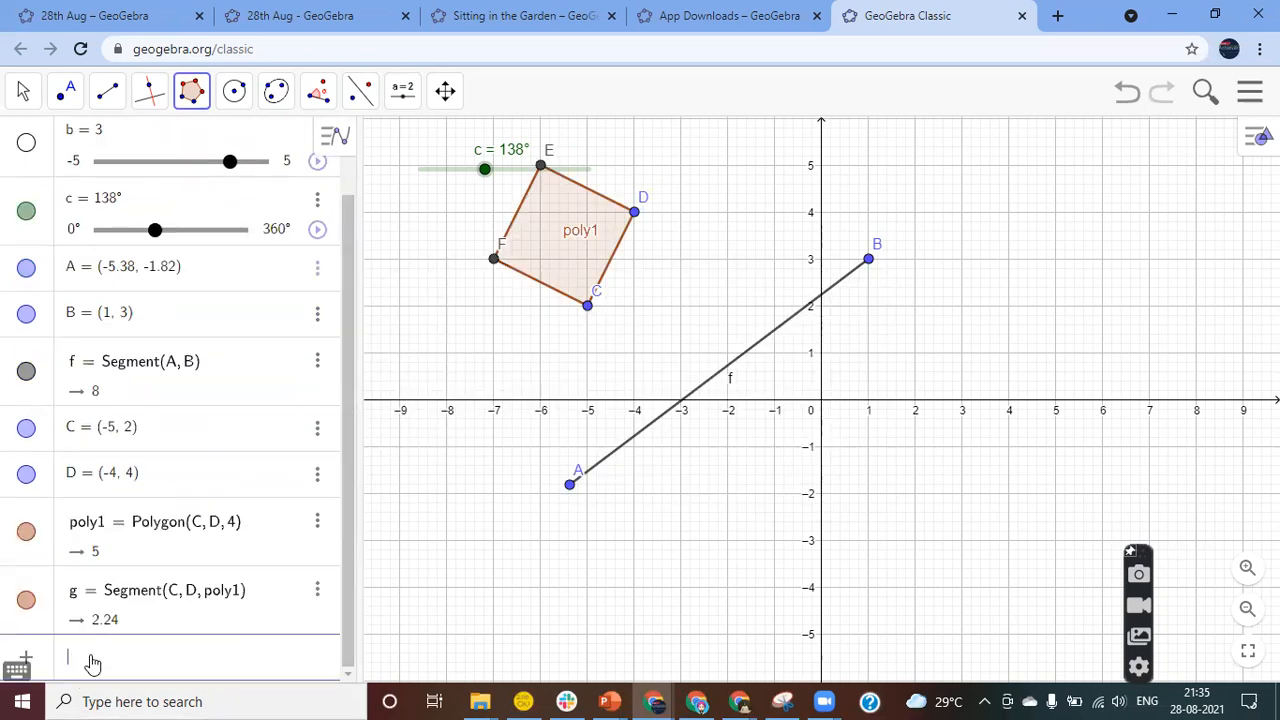
pyautogui.write('rot')
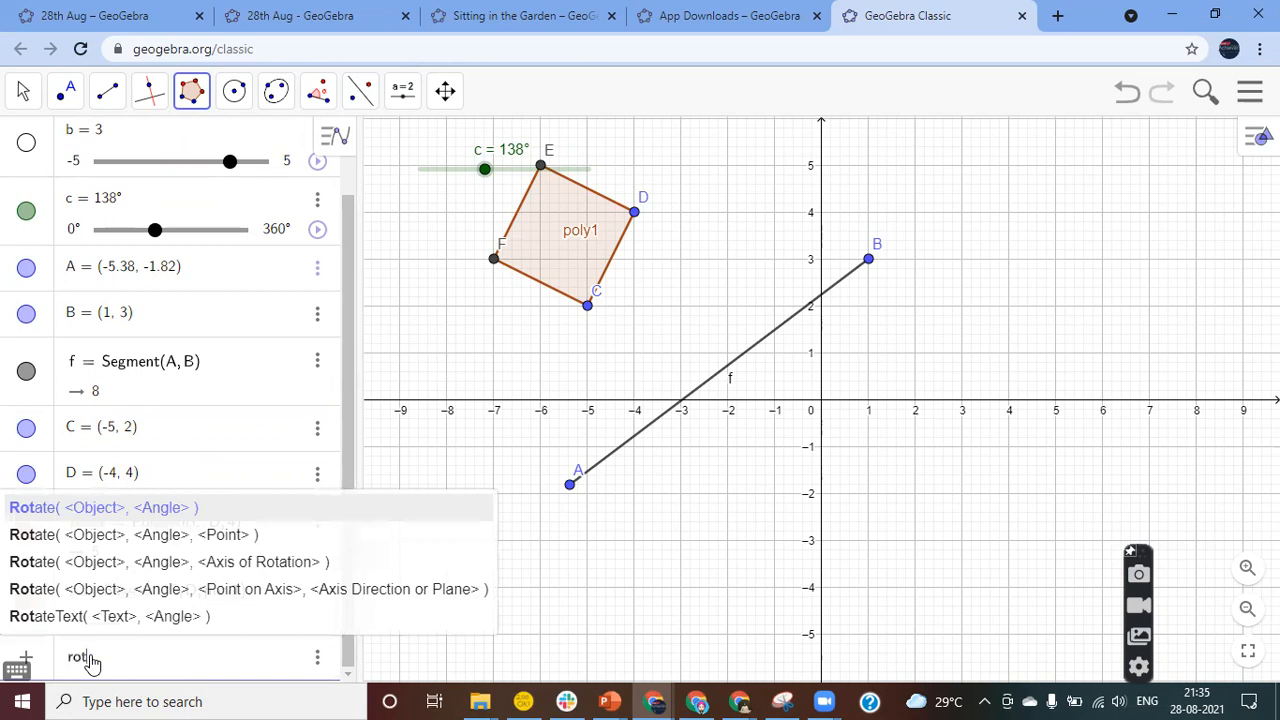
pyautogui.press('BackSpace')
pyautogui.press('BackSpace')
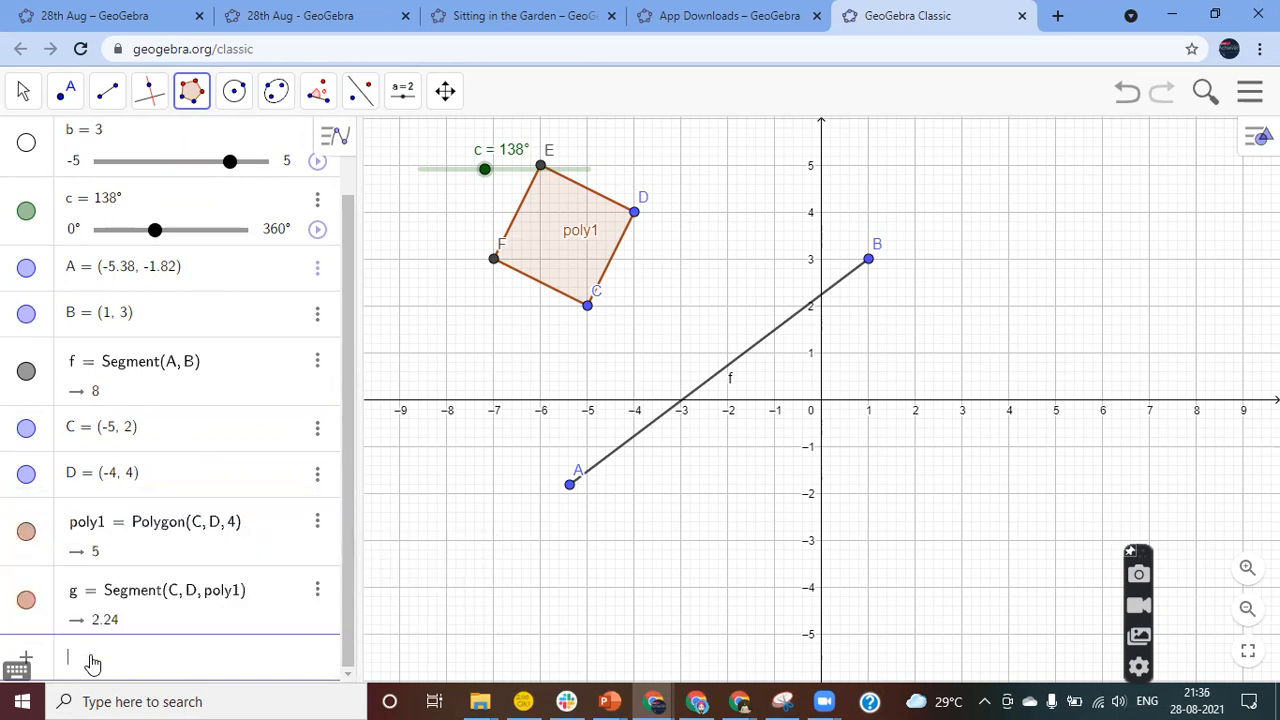
# Rotate the square poly1 around point A counterclockwise by the slider angle c
pyautogui.click(362, 96)
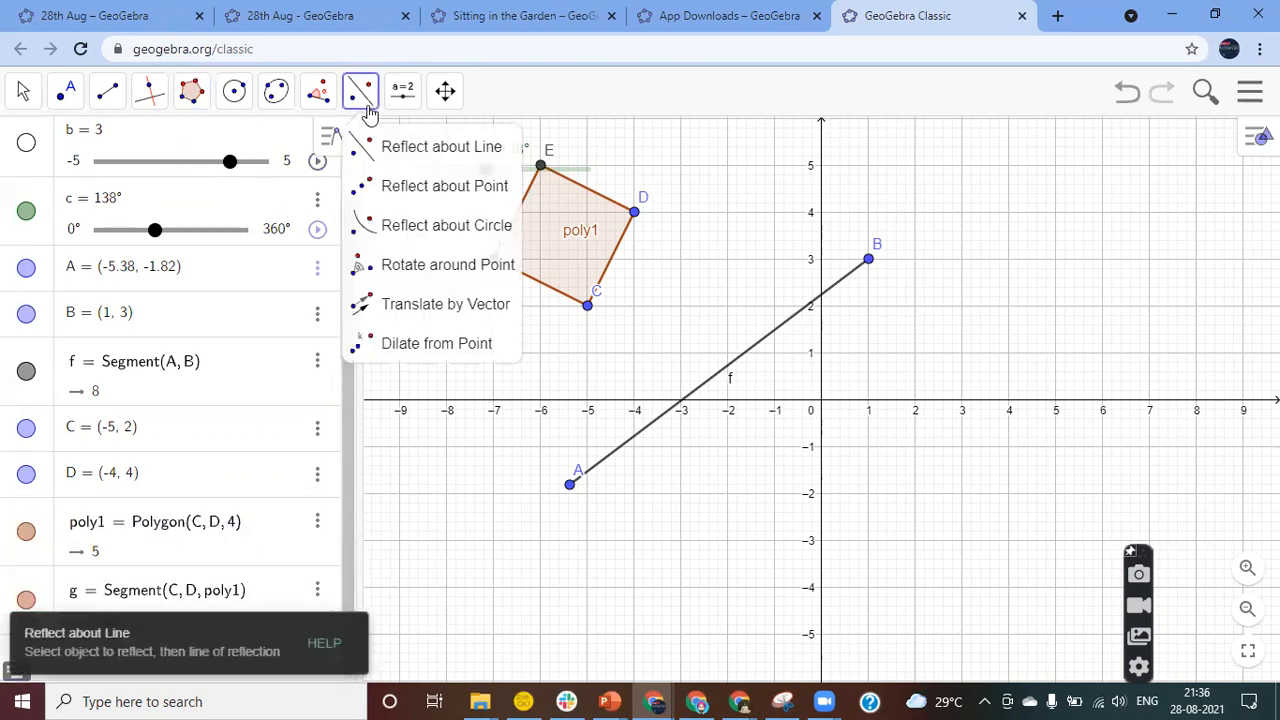
pyautogui.click(447, 280)
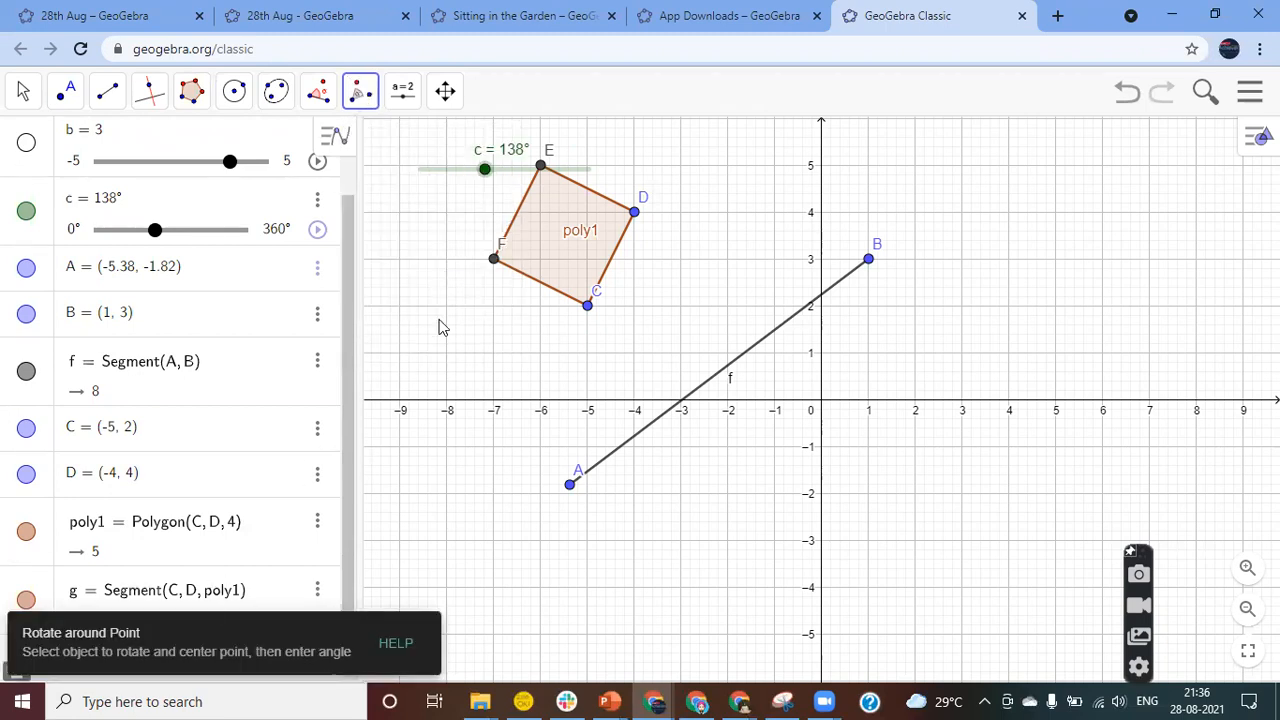
pyautogui.click(552, 259)
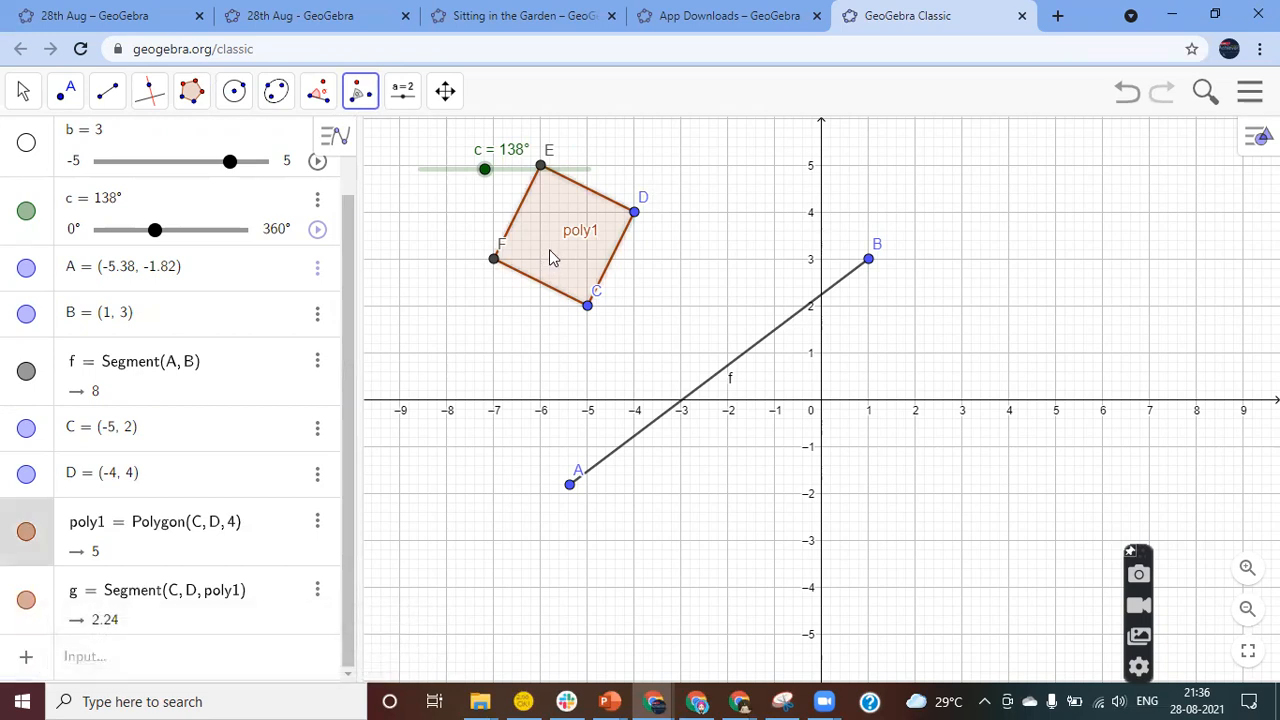
pyautogui.click(569, 486)
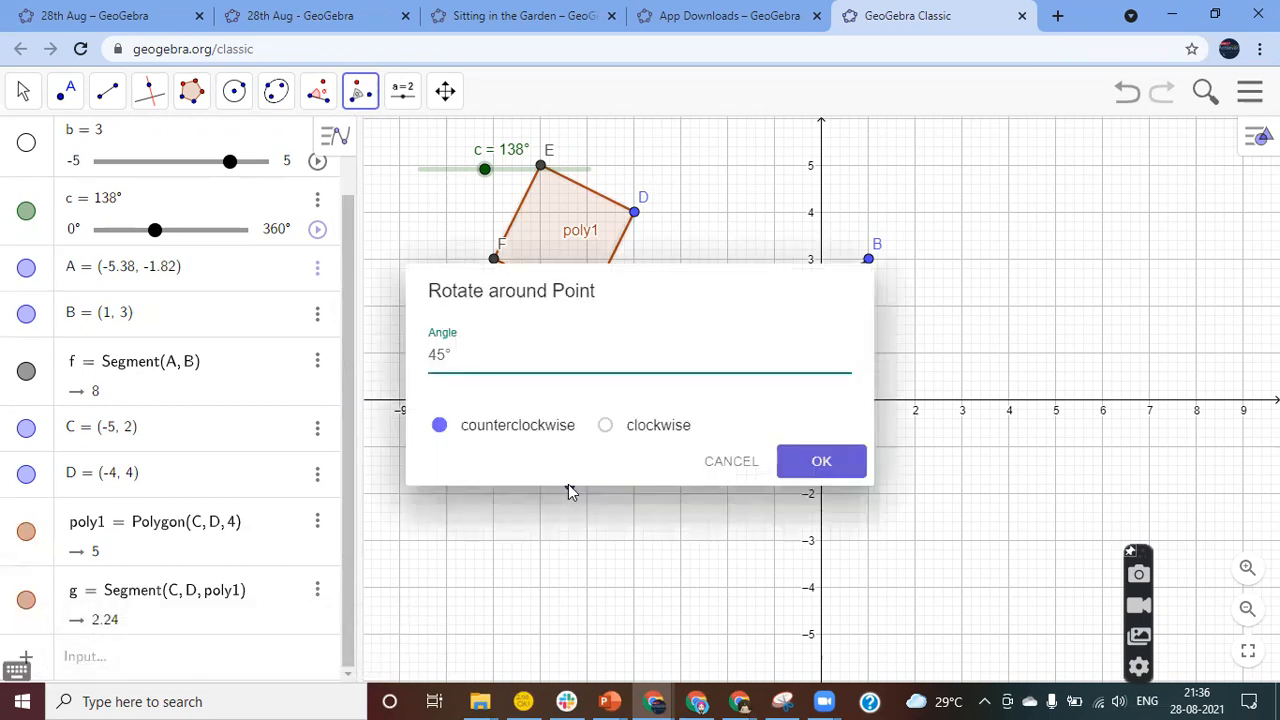
pyautogui.press('BackSpace')
pyautogui.press('BackSpace')
pyautogui.write('c')
pyautogui.click(820, 461)
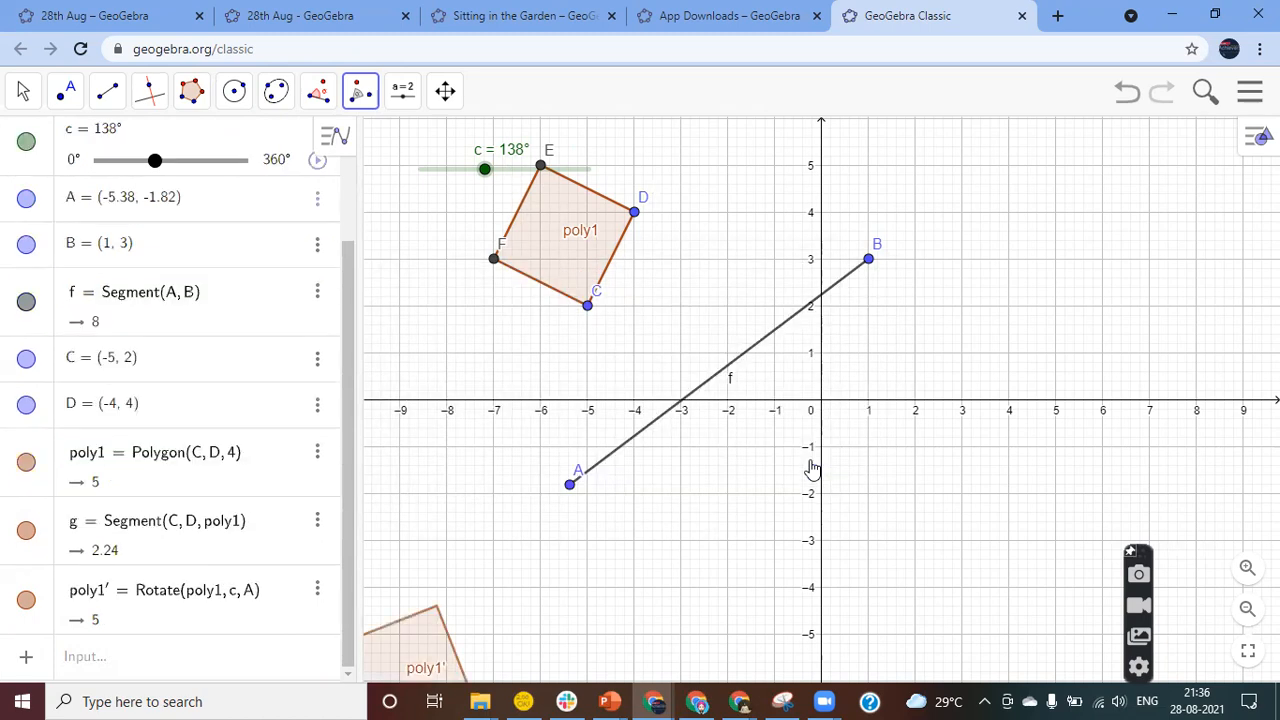
# Turn the rotated square around point A by setting slider c to 320°
pyautogui.click(23, 92)
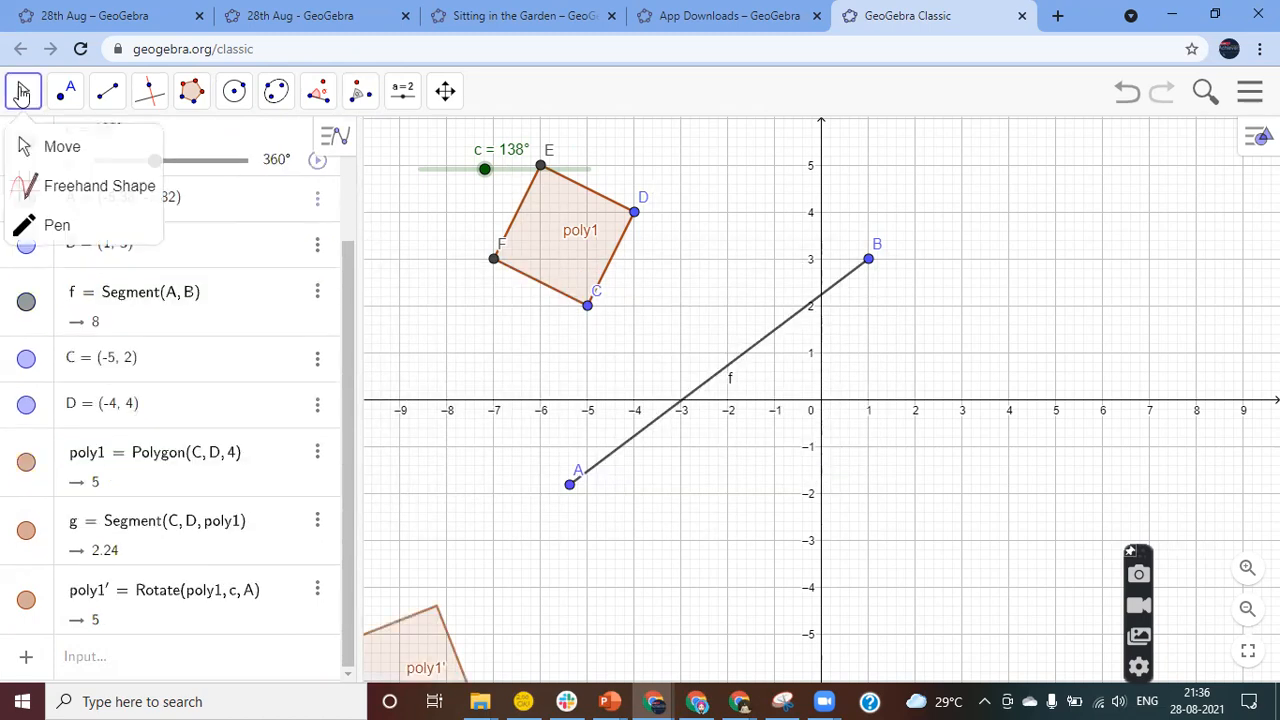
pyautogui.click(44, 146)
pyautogui.moveTo(487, 171); pyautogui.dragTo(572, 178)
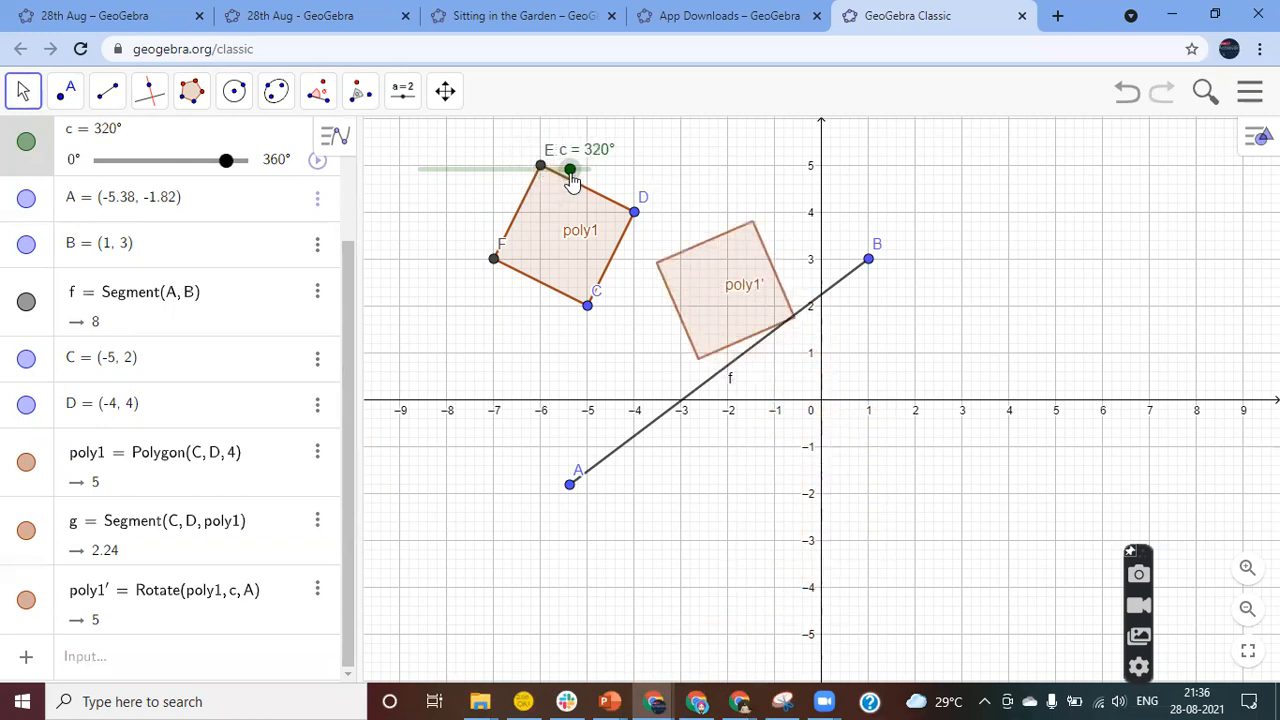
# Make segment AB horizontal by moving point A to (-5, 1) and point B to (1, 1)
pyautogui.moveTo(570, 493); pyautogui.dragTo(590, 366)
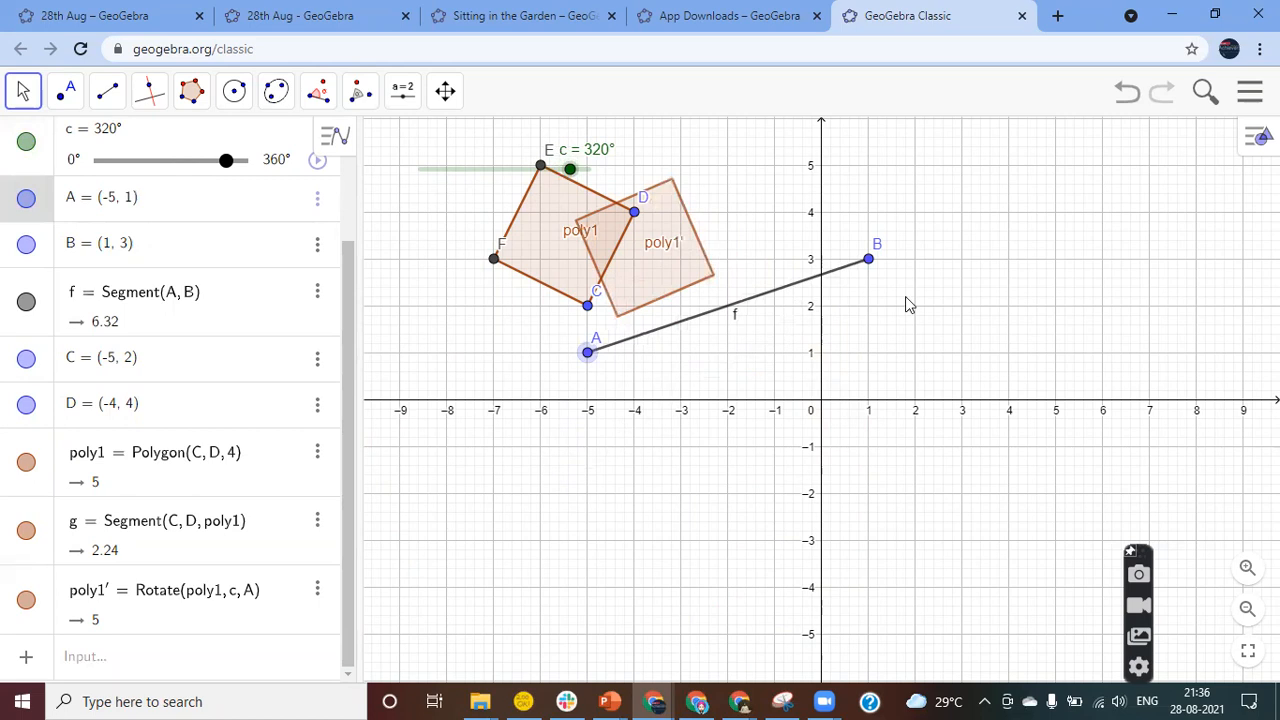
pyautogui.moveTo(869, 260); pyautogui.dragTo(868, 354)
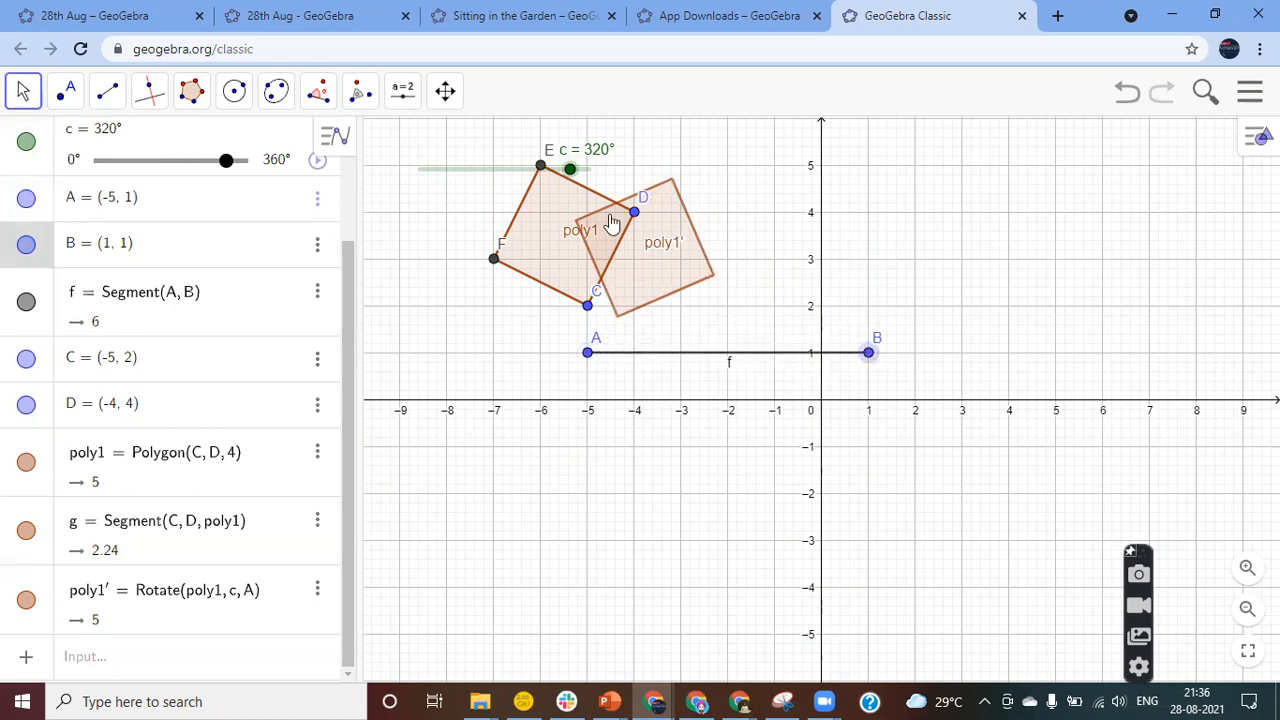
# Move slider c below segment AB to about y = -2 and set it to 360°
pyautogui.moveTo(491, 170); pyautogui.dragTo(470, 501)
pyautogui.moveTo(551, 494); pyautogui.dragTo(578, 446)
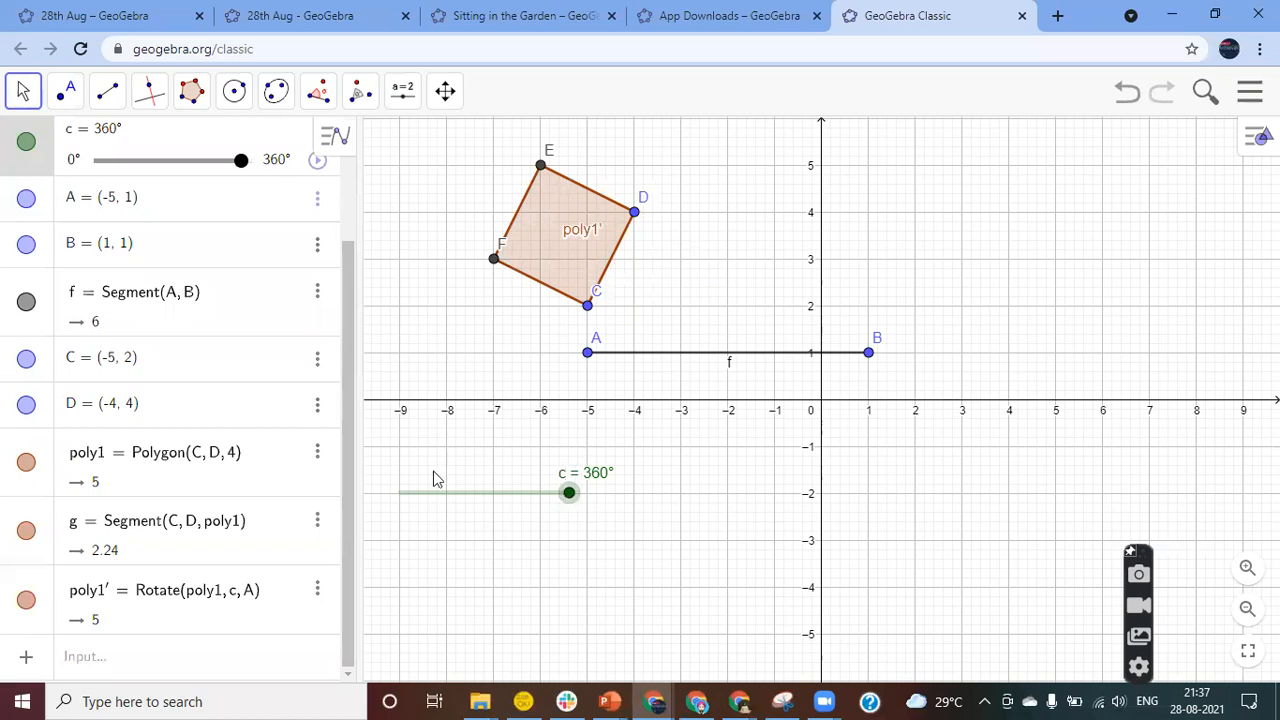
pyautogui.click(97, 662)
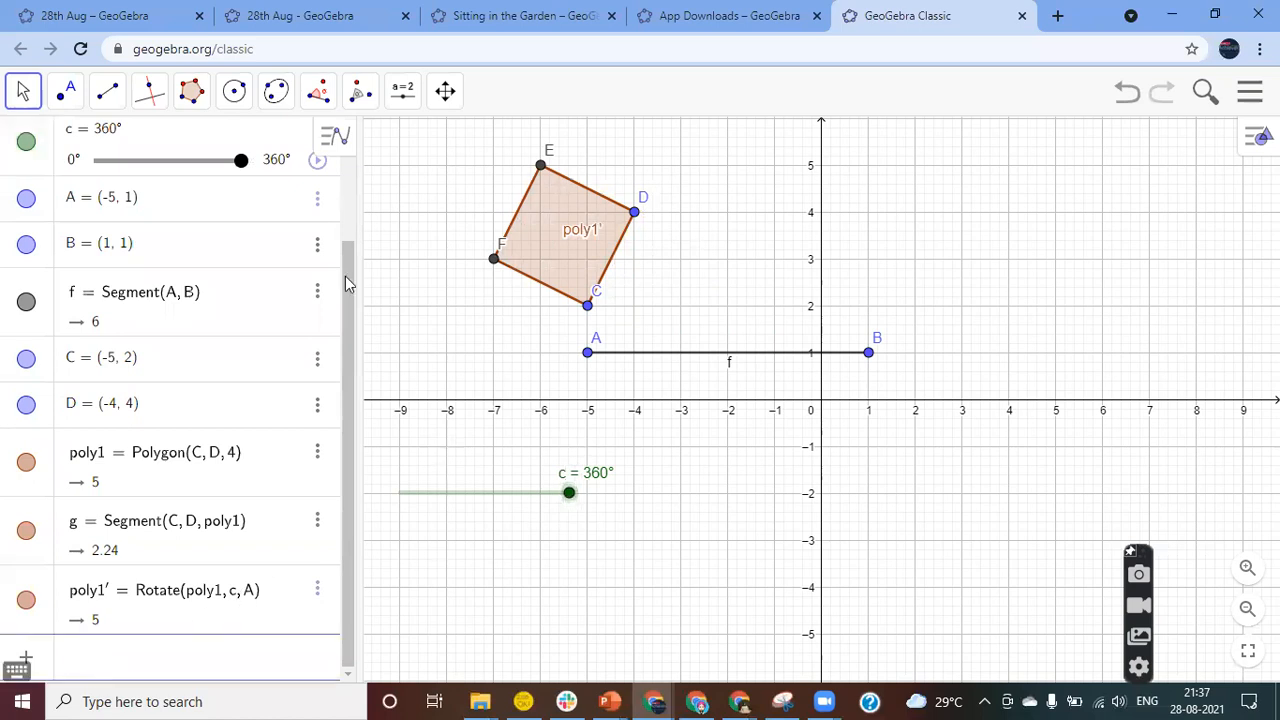
# Construct a counterclockwise angle of size c from segment AB at vertex A and set slider c to 226°
pyautogui.click(320, 92)
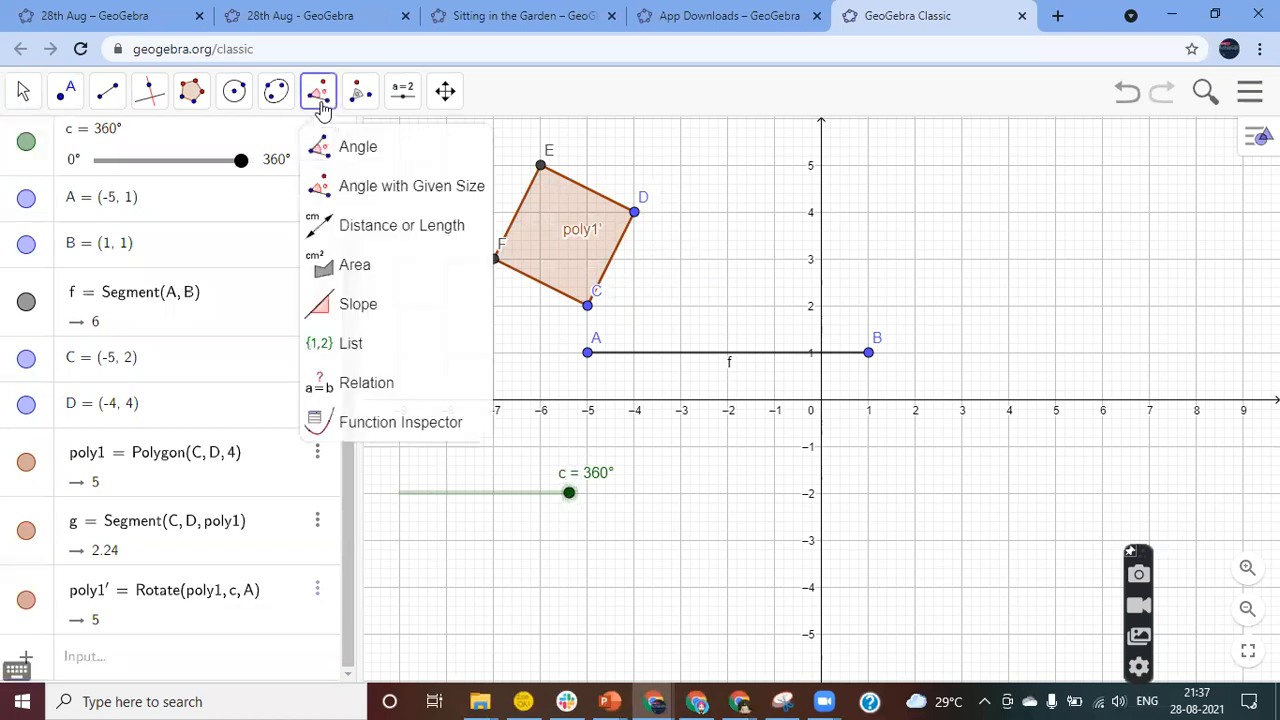
pyautogui.click(401, 192)
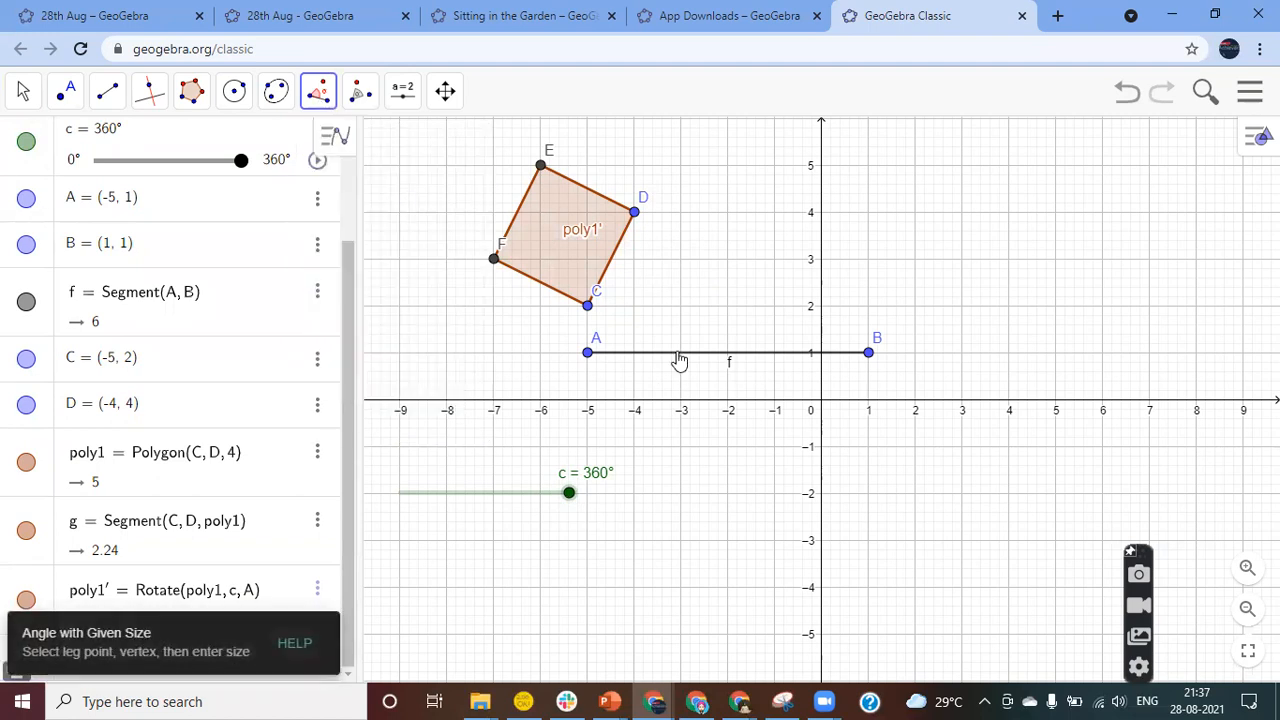
pyautogui.click(678, 352)
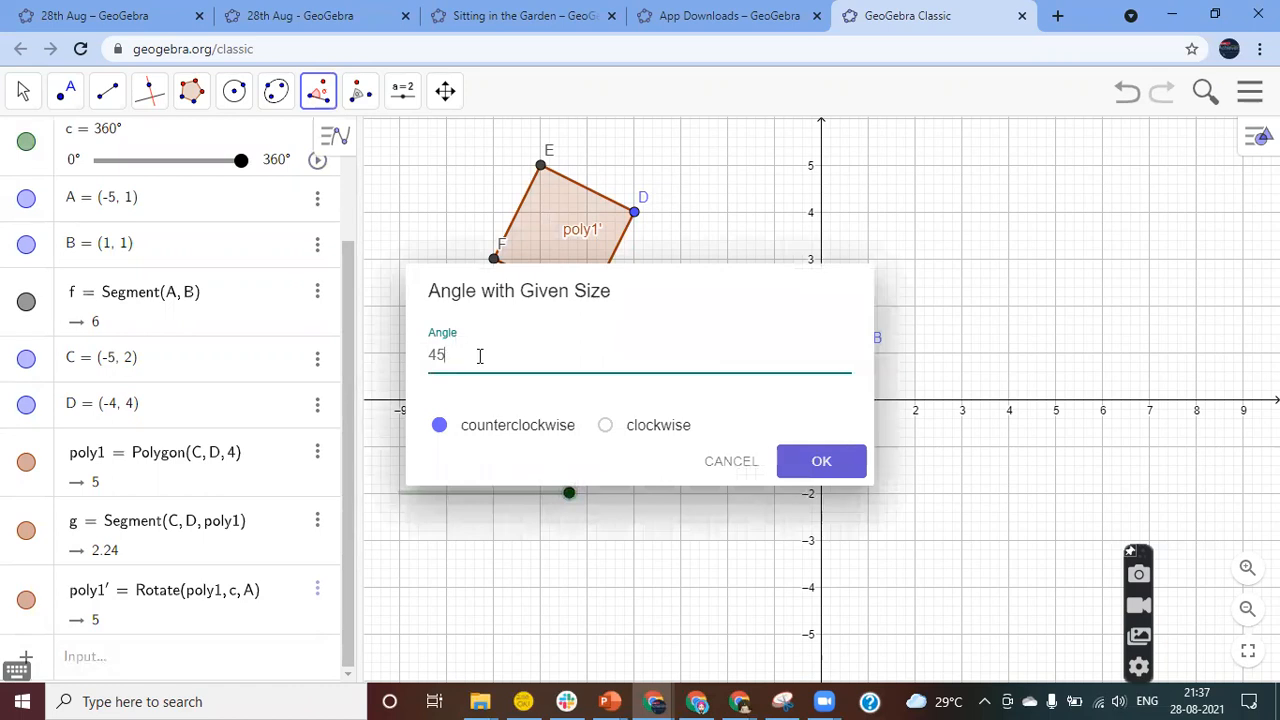
pyautogui.click(843, 472)
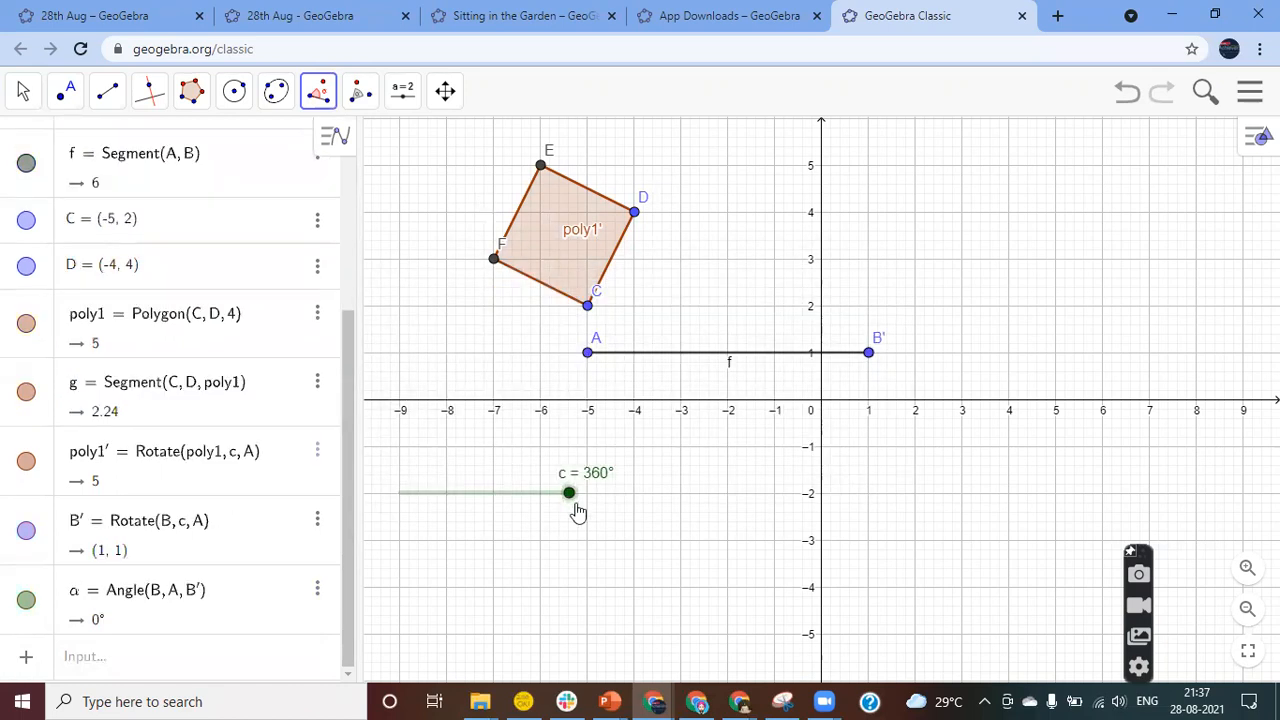
pyautogui.moveTo(567, 502); pyautogui.dragTo(508, 502)
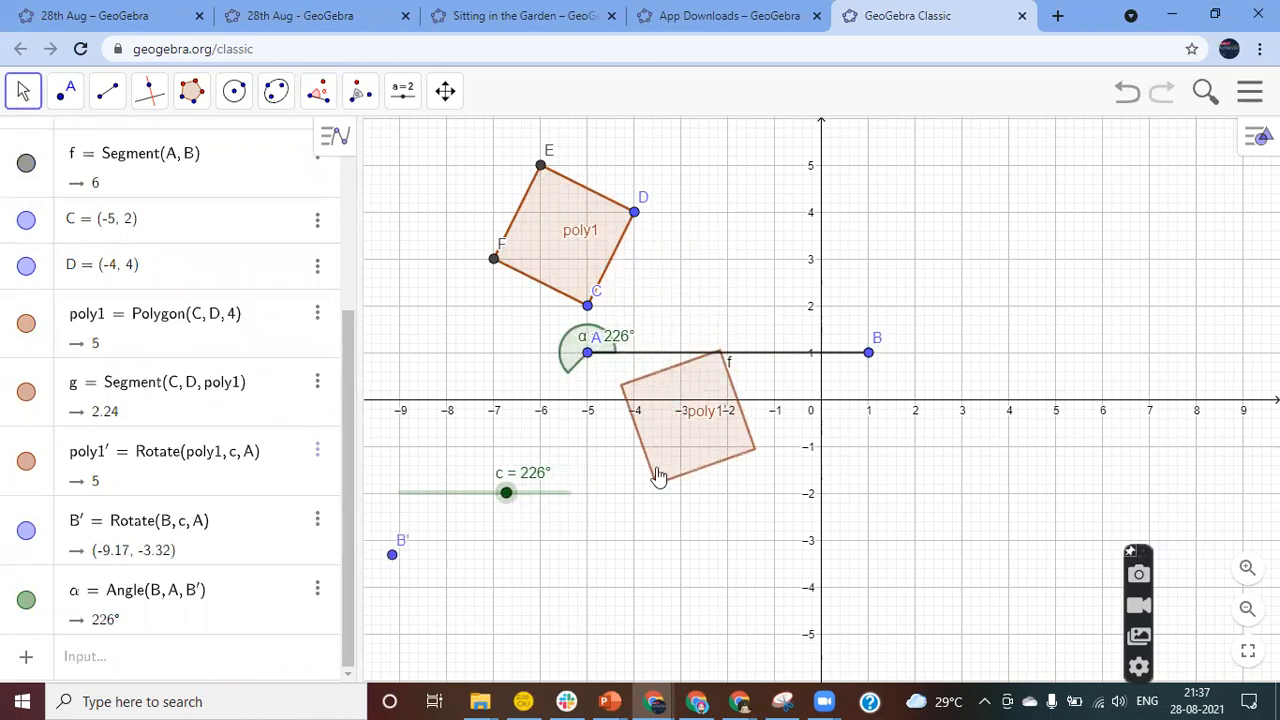
# Move point A along the horizontal segment to (-4, 1) and set slider c to 296°
pyautogui.moveTo(508, 500); pyautogui.dragTo(511, 472)
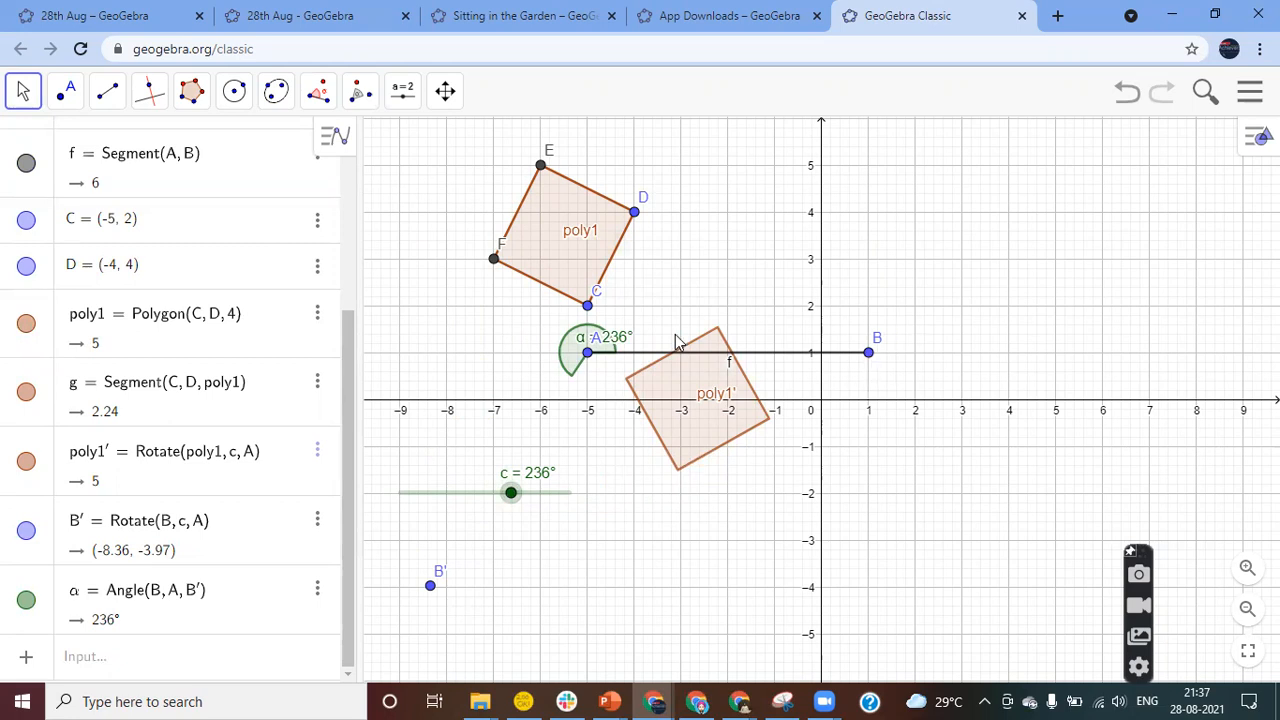
pyautogui.moveTo(594, 355); pyautogui.dragTo(640, 365)
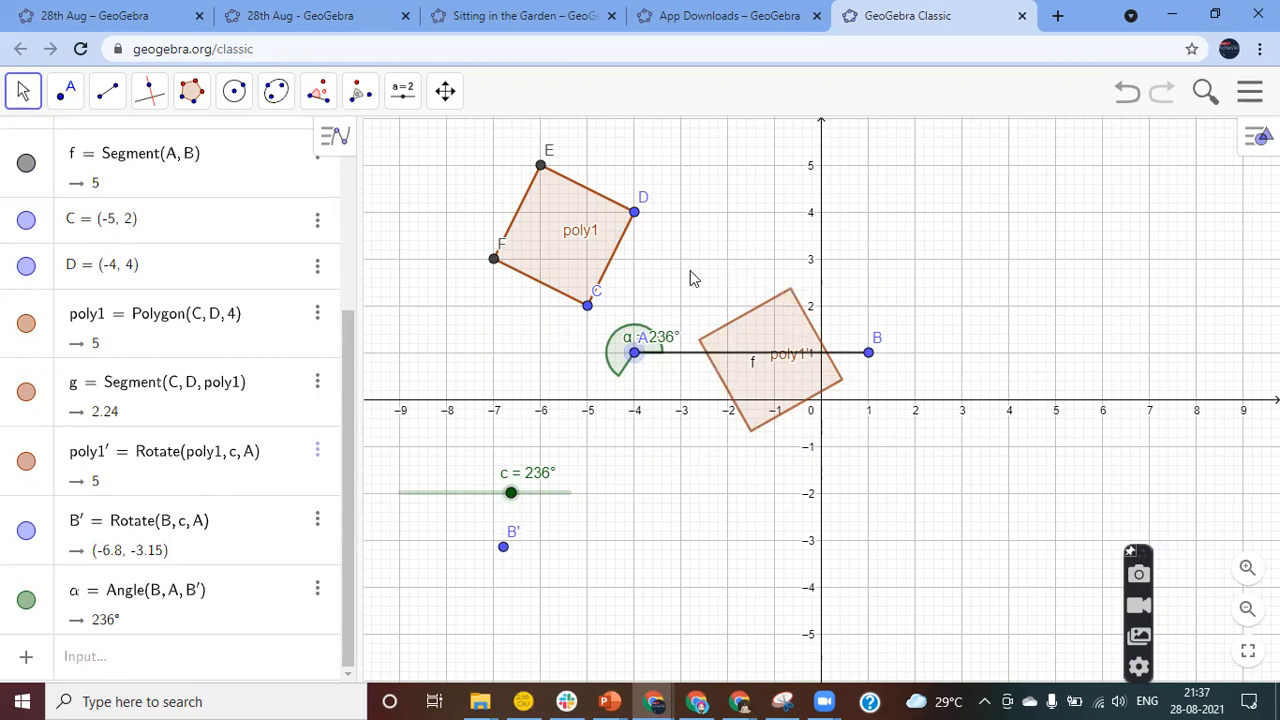
pyautogui.moveTo(511, 492); pyautogui.dragTo(539, 493)
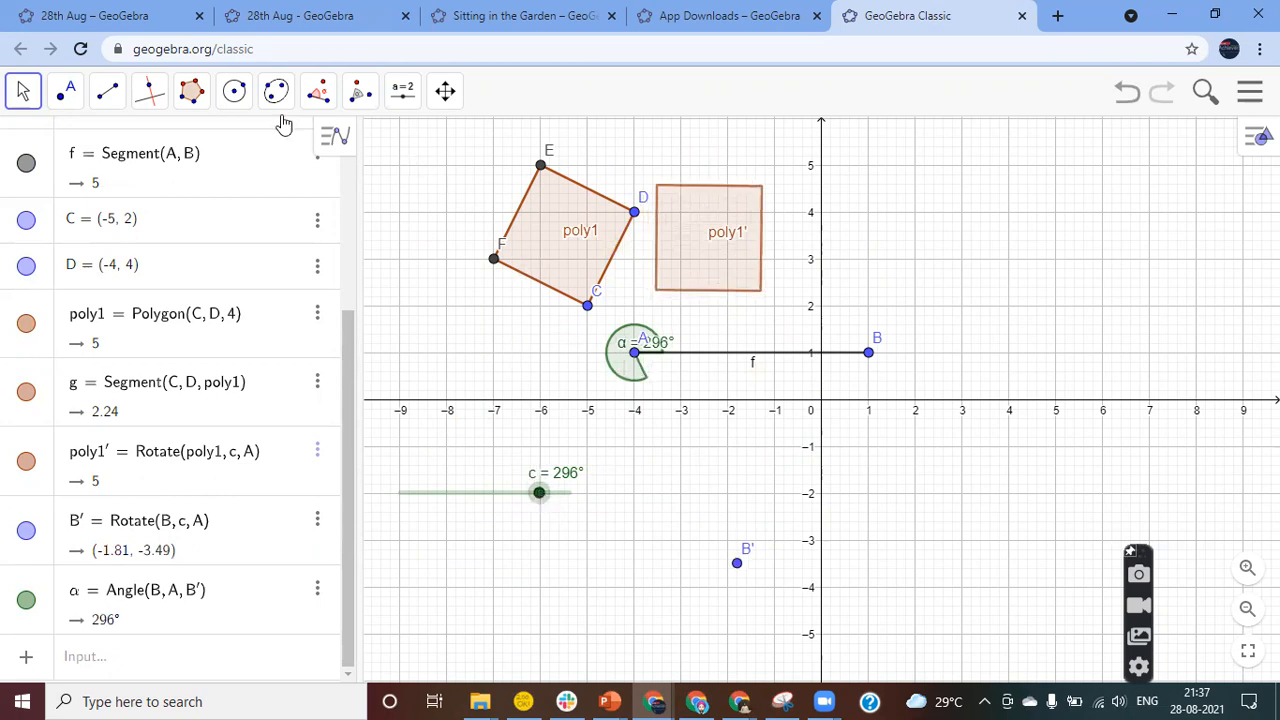
# Draw segments from point A to vertex C of the original square and to the lower-right corner of the rotated square
pyautogui.click(107, 96)
pyautogui.click(140, 188)
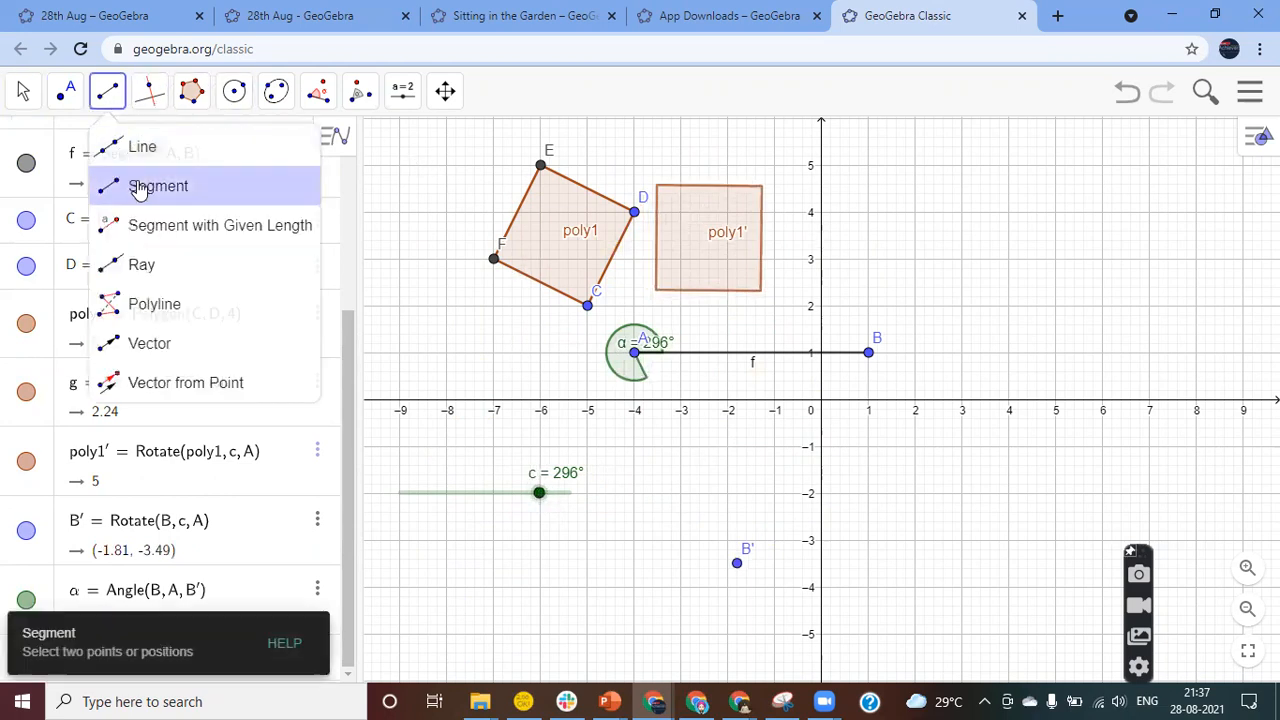
pyautogui.click(632, 350)
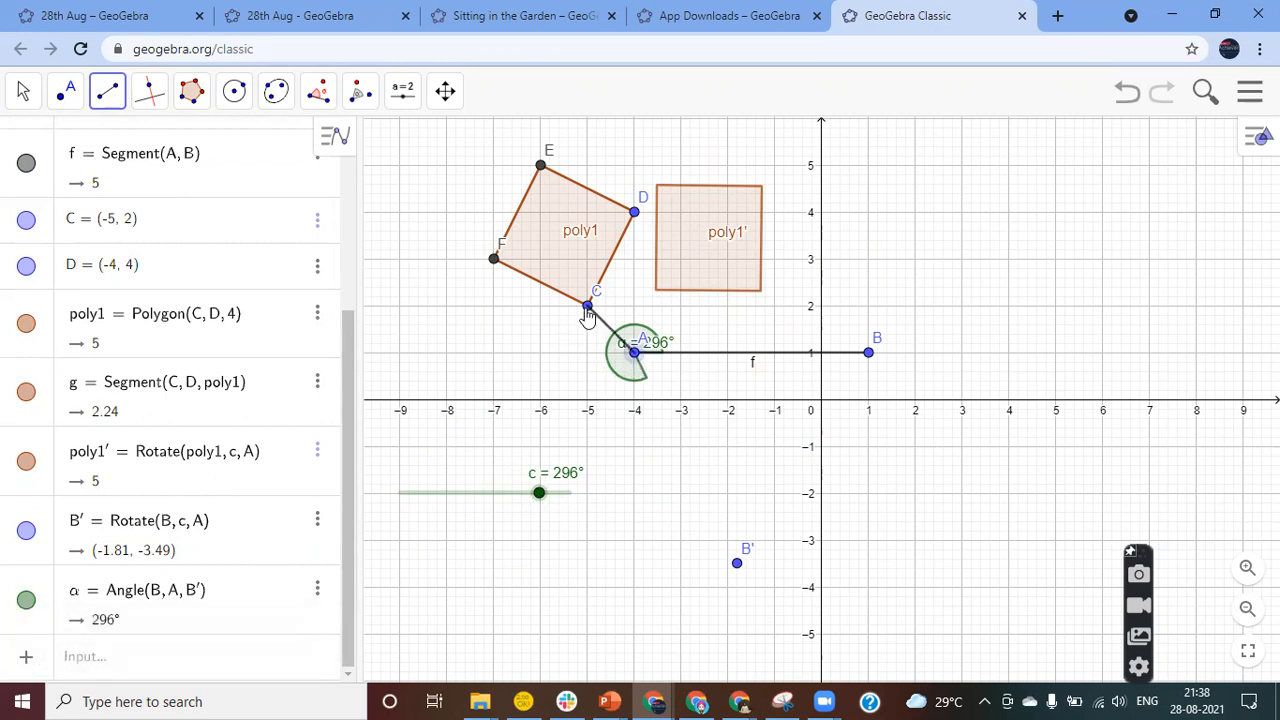
pyautogui.click(587, 305)
pyautogui.click(634, 352)
pyautogui.click(758, 294)
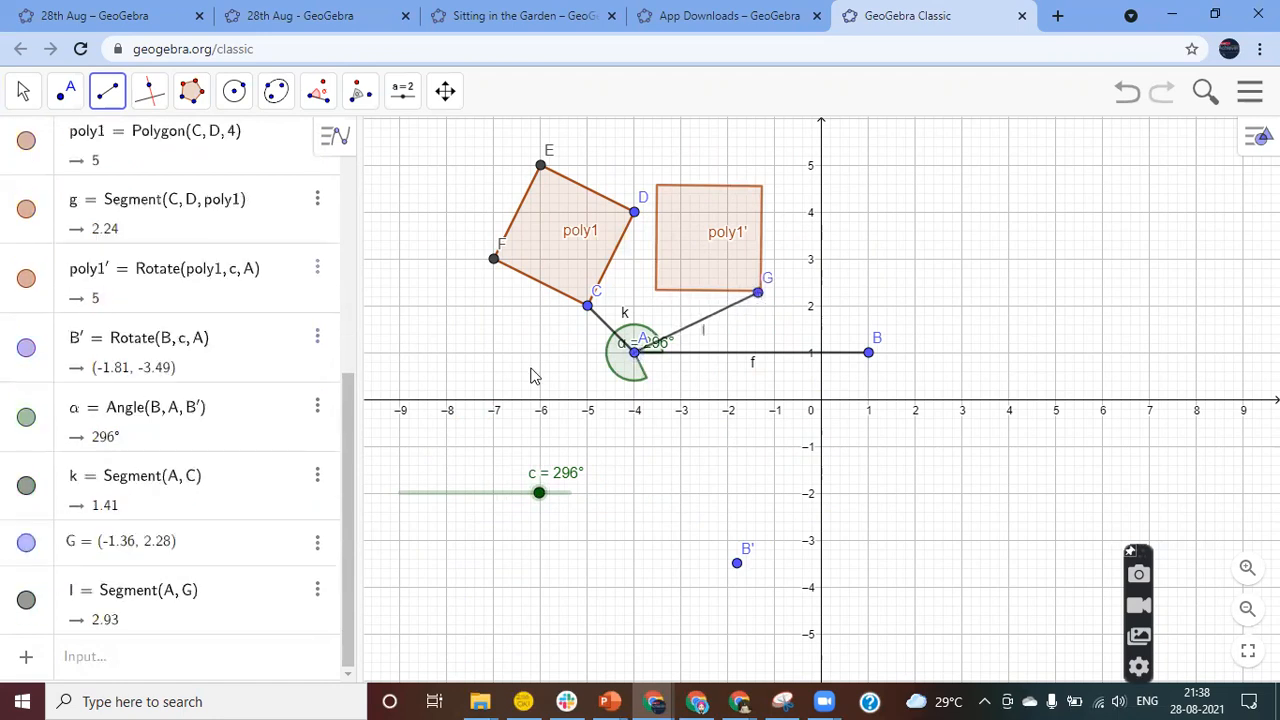
# Turn the rotated square about point A by setting slider c to 302°
pyautogui.click(23, 90)
pyautogui.click(40, 143)
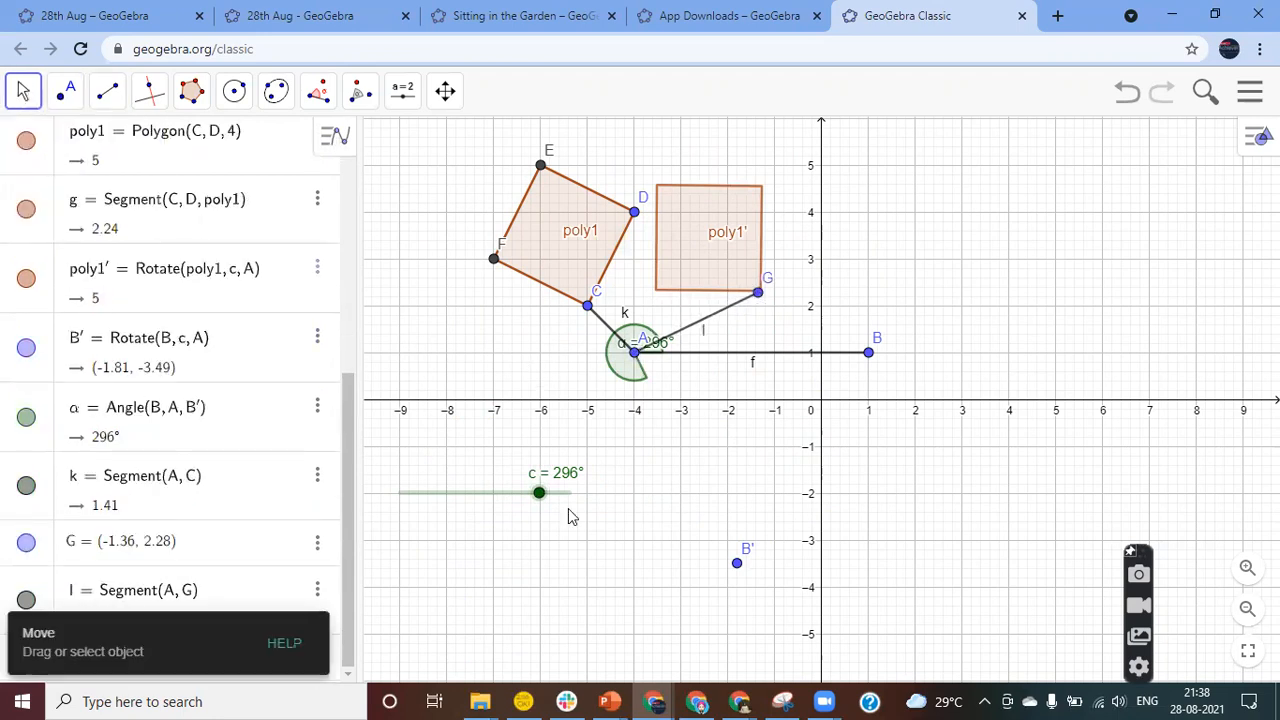
pyautogui.moveTo(540, 493)
pyautogui.mouseDown()
pyautogui.moveTo(524, 495)
pyautogui.moveTo(542, 494)
pyautogui.mouseUp()
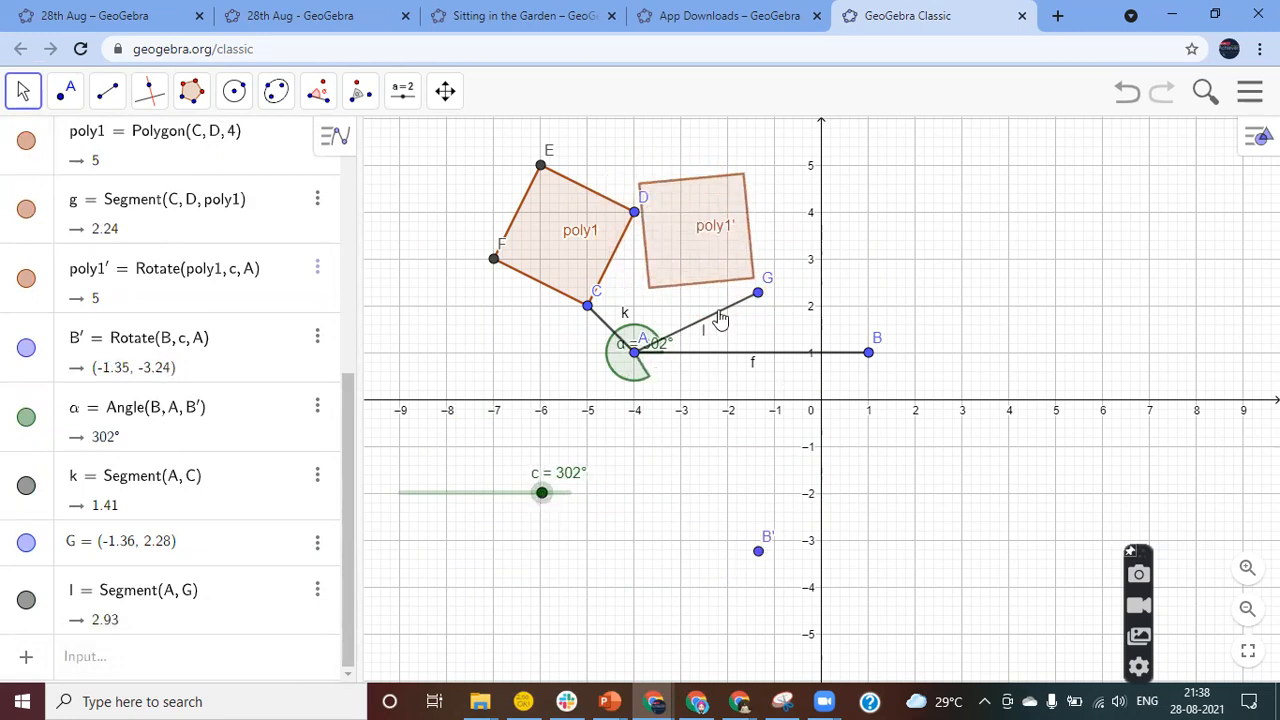
# Delete segment AG and its free endpoint G beside the rotated square
pyautogui.click(318, 597)
pyautogui.click(324, 628)
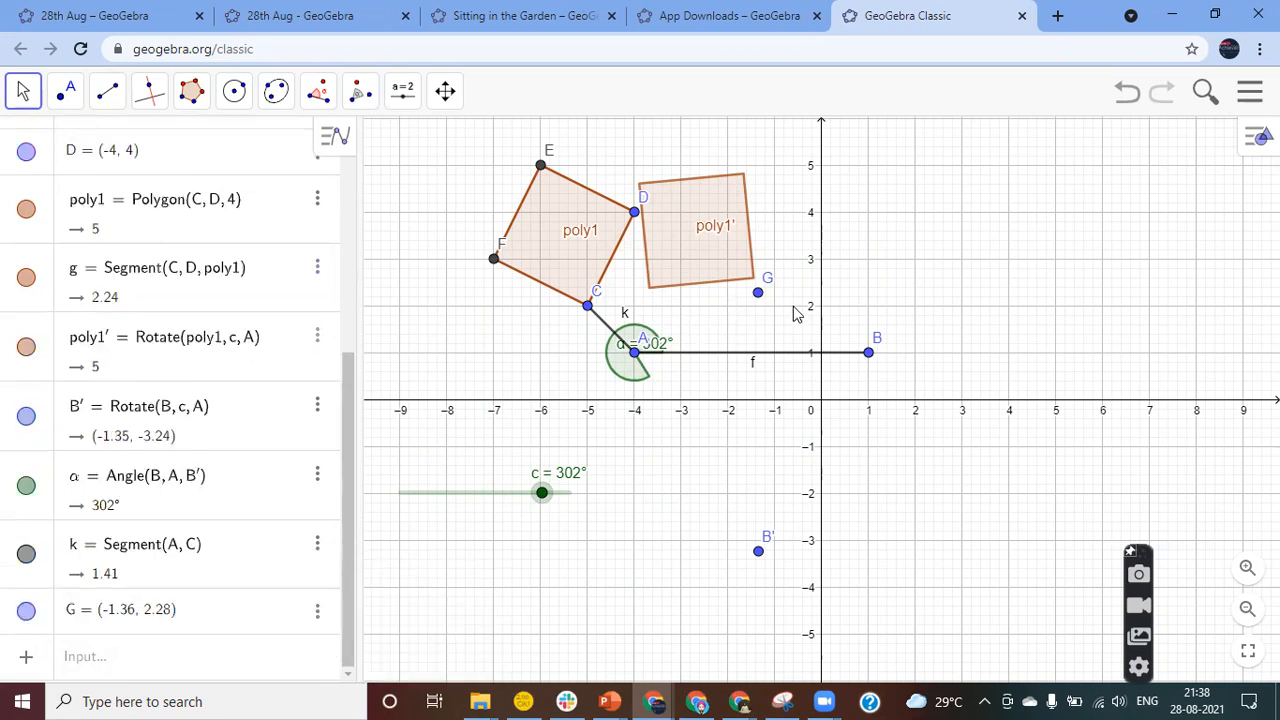
pyautogui.rightClick(758, 296)
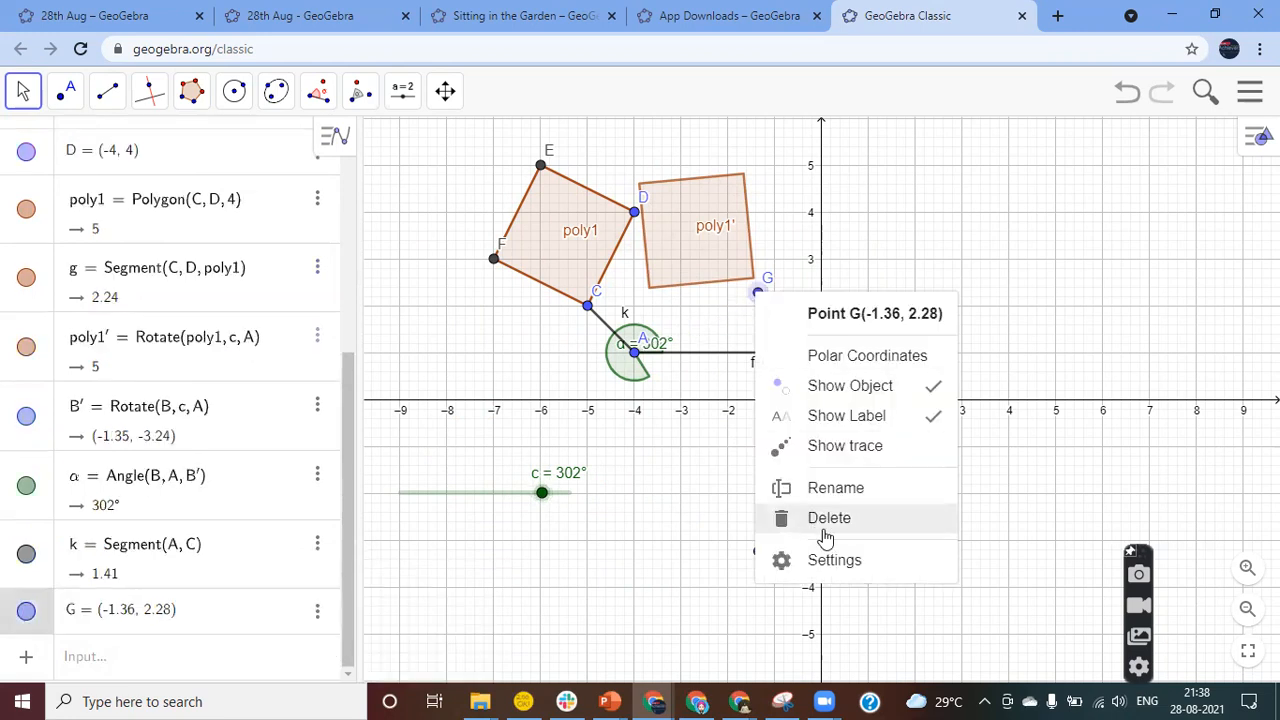
pyautogui.click(820, 520)
# Place a point attached to the rotated square poly1′ at its lower-right corner using Point on Object
pyautogui.click(66, 91)
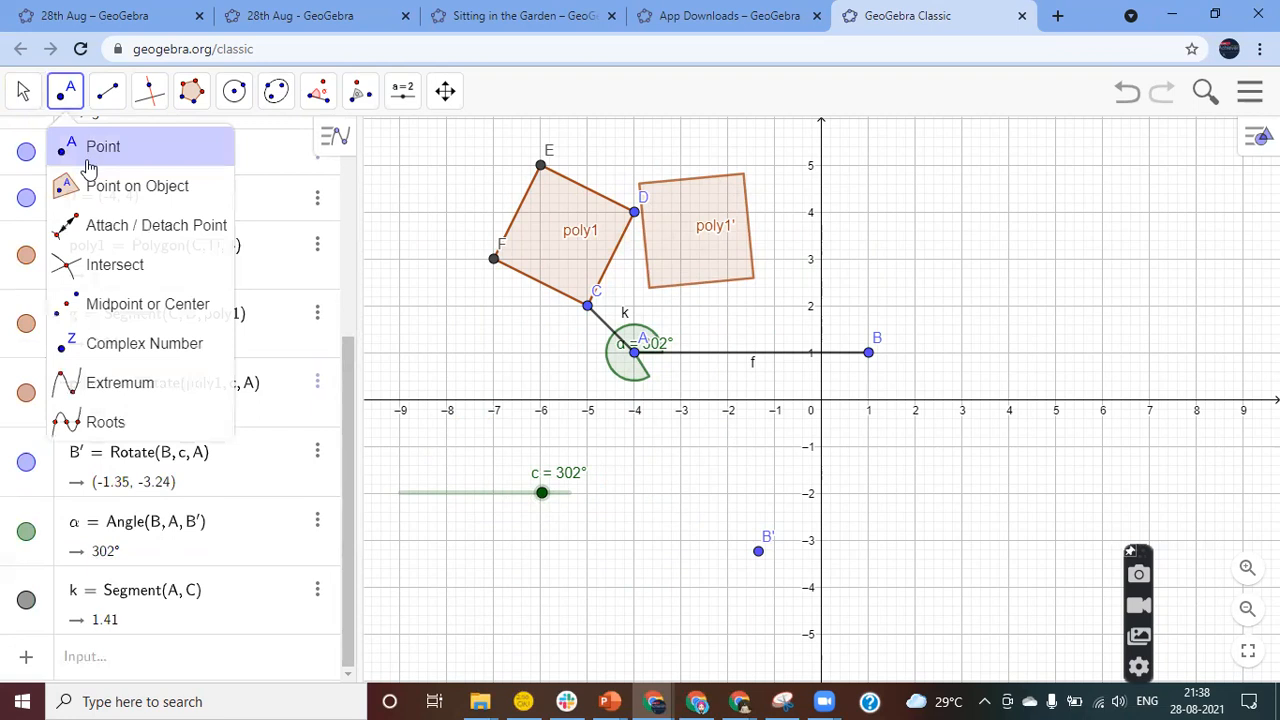
pyautogui.click(93, 188)
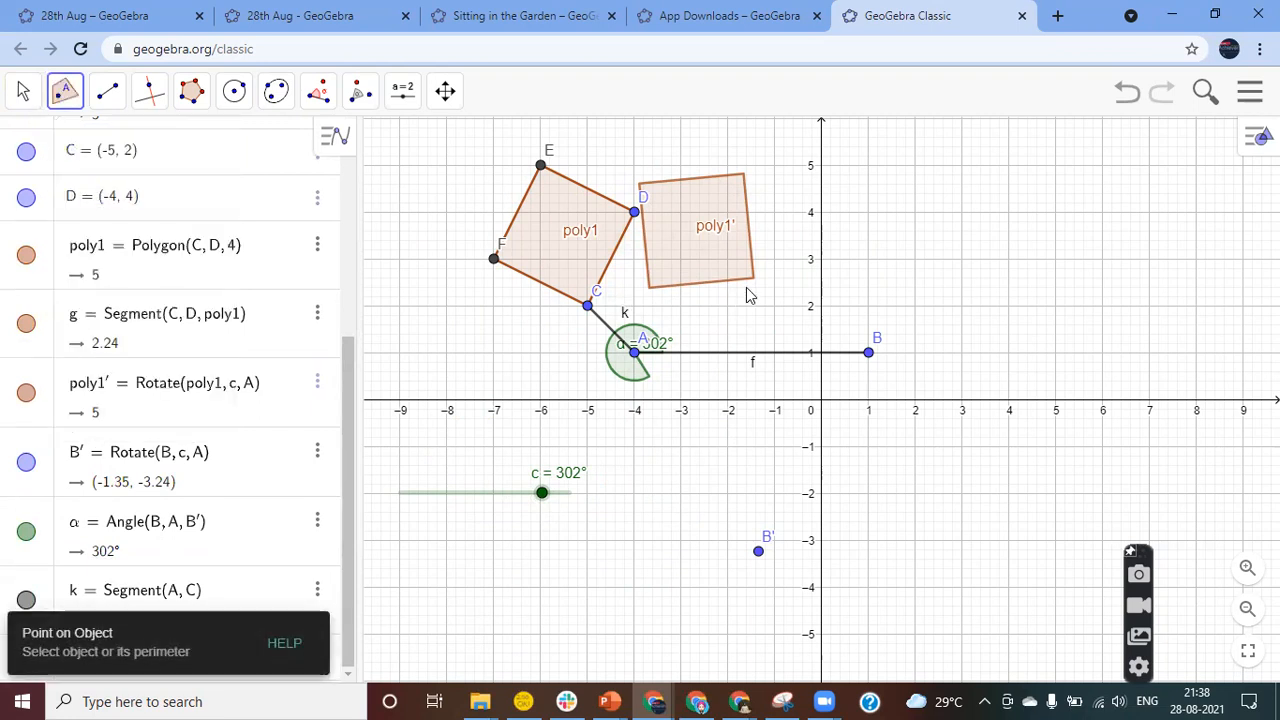
pyautogui.click(754, 277)
# Shift point A to about (-3.7, 0.9) and connect it with a segment to attached point G on the rotated square
pyautogui.click(23, 91)
pyautogui.click(30, 141)
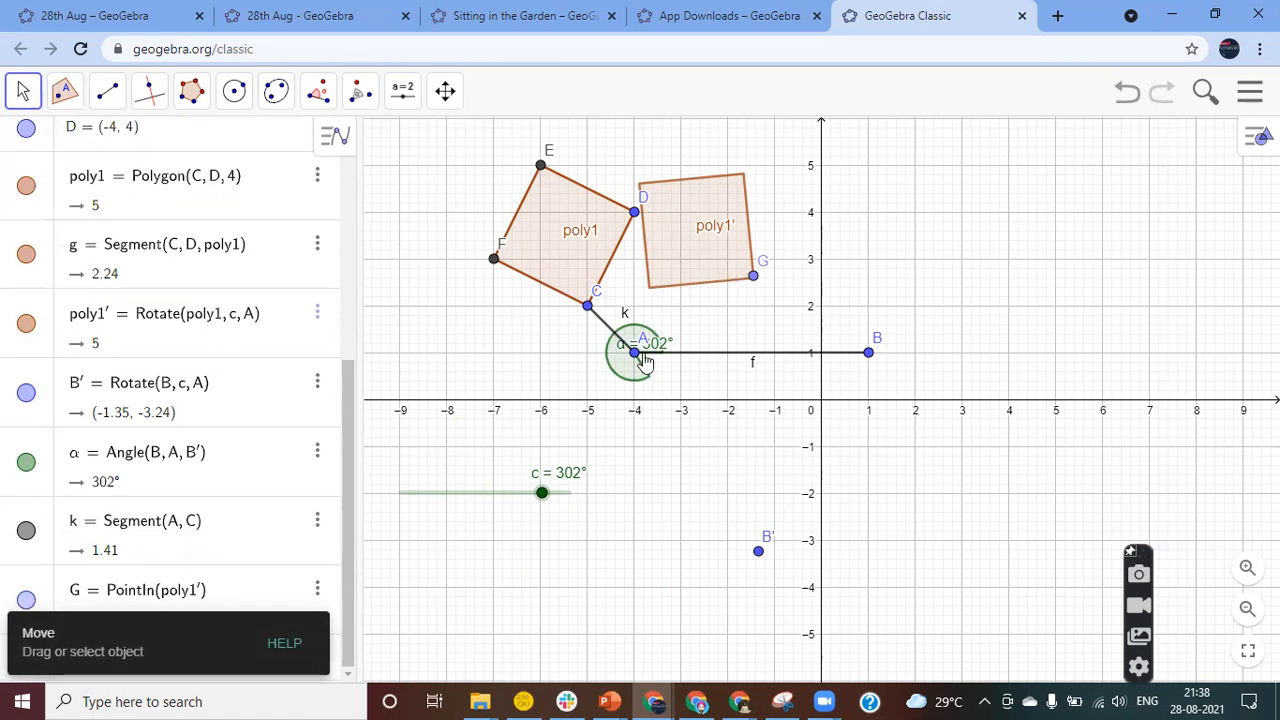
pyautogui.moveTo(634, 352)
pyautogui.mouseDown()
pyautogui.moveTo(674, 354)
pyautogui.moveTo(649, 356)
pyautogui.mouseUp()
pyautogui.click(107, 91)
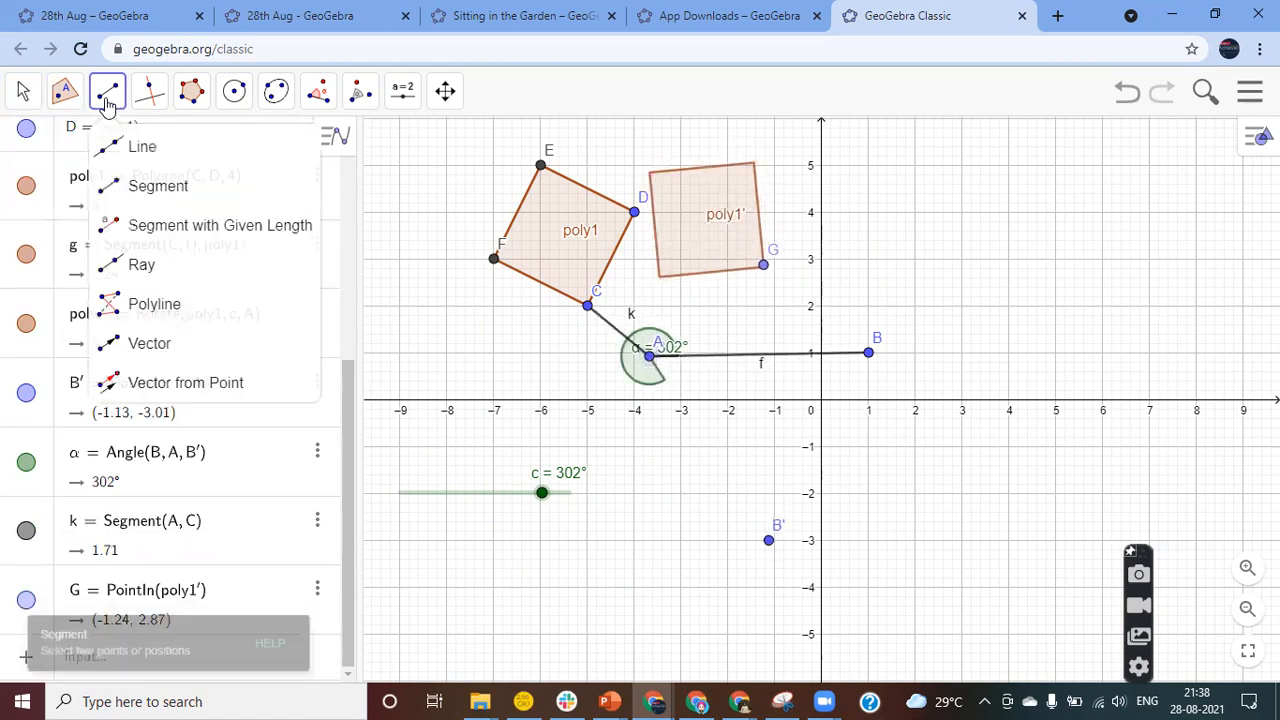
pyautogui.click(130, 183)
pyautogui.click(652, 357)
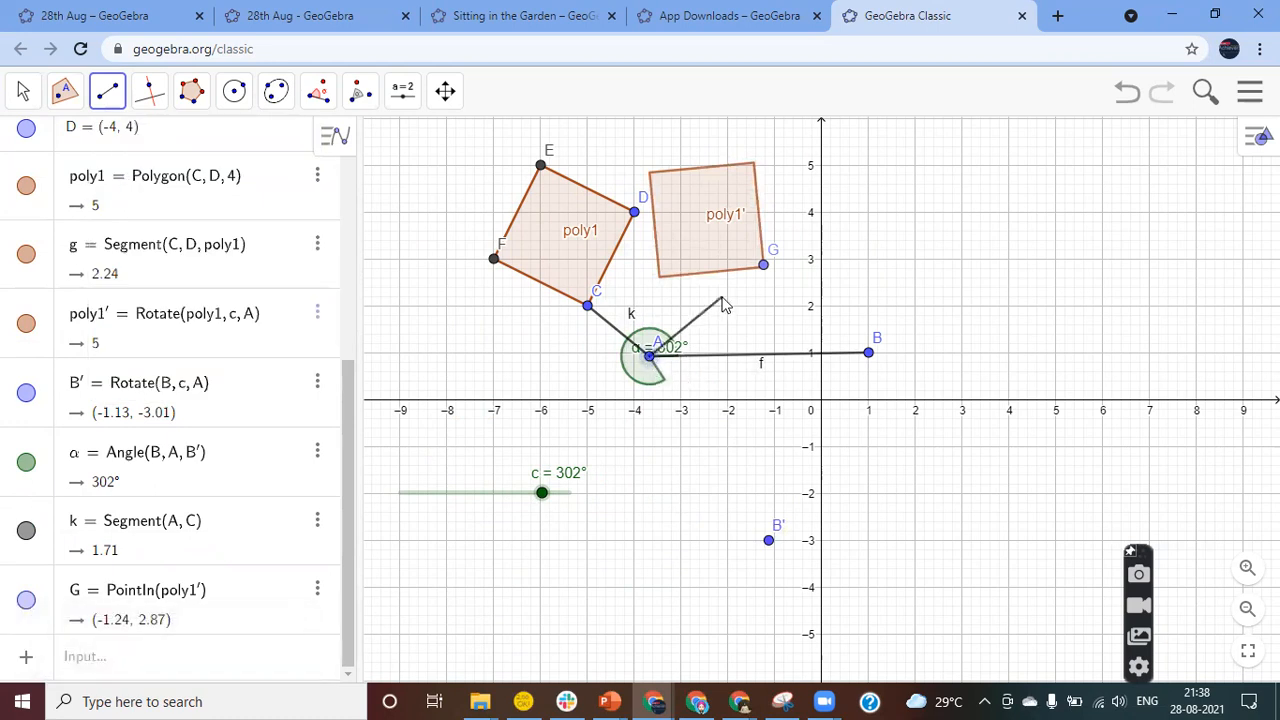
pyautogui.click(763, 266)
# Rotate the square together with its attached segment by setting slider c to 294°
pyautogui.click(23, 91)
pyautogui.click(42, 150)
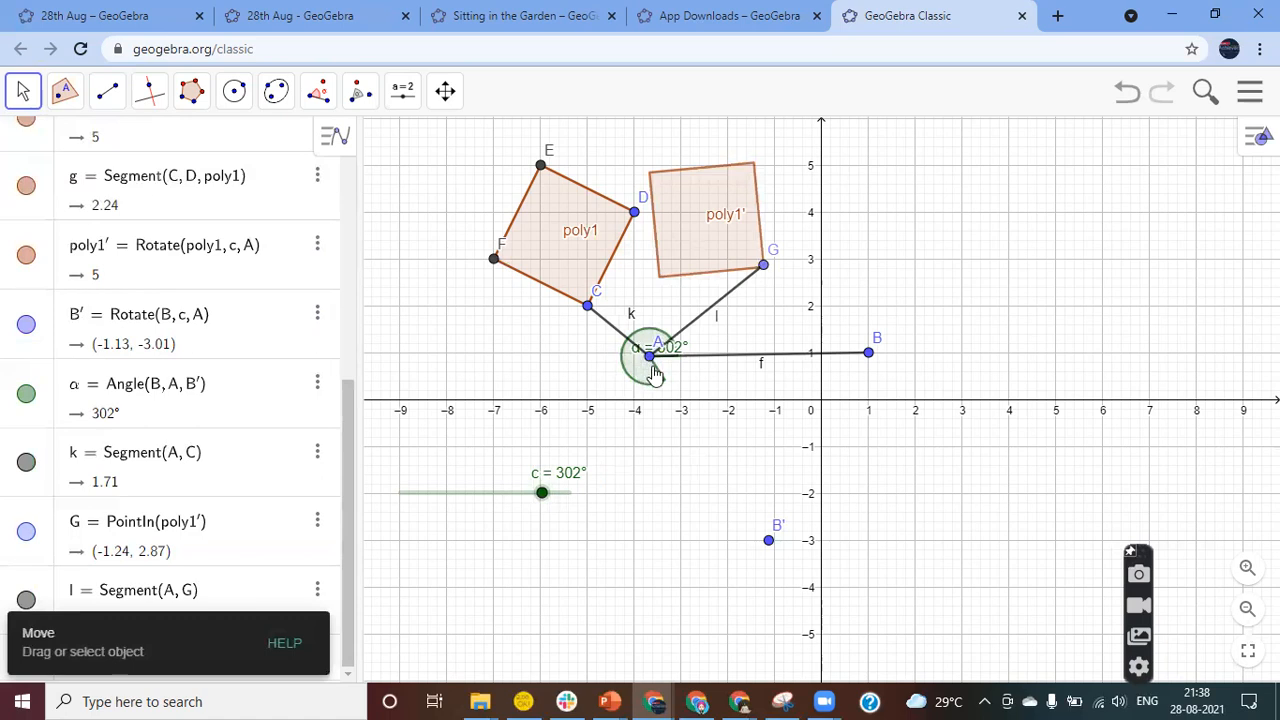
pyautogui.moveTo(542, 493); pyautogui.dragTo(540, 455)
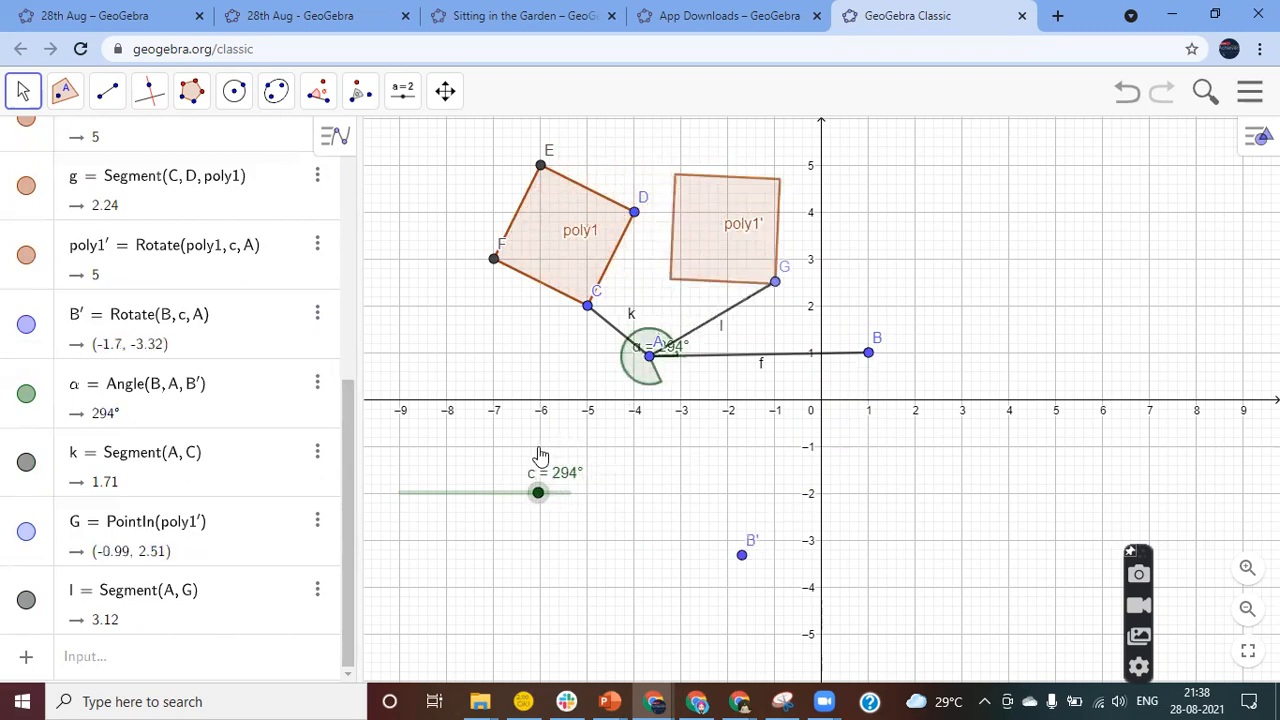